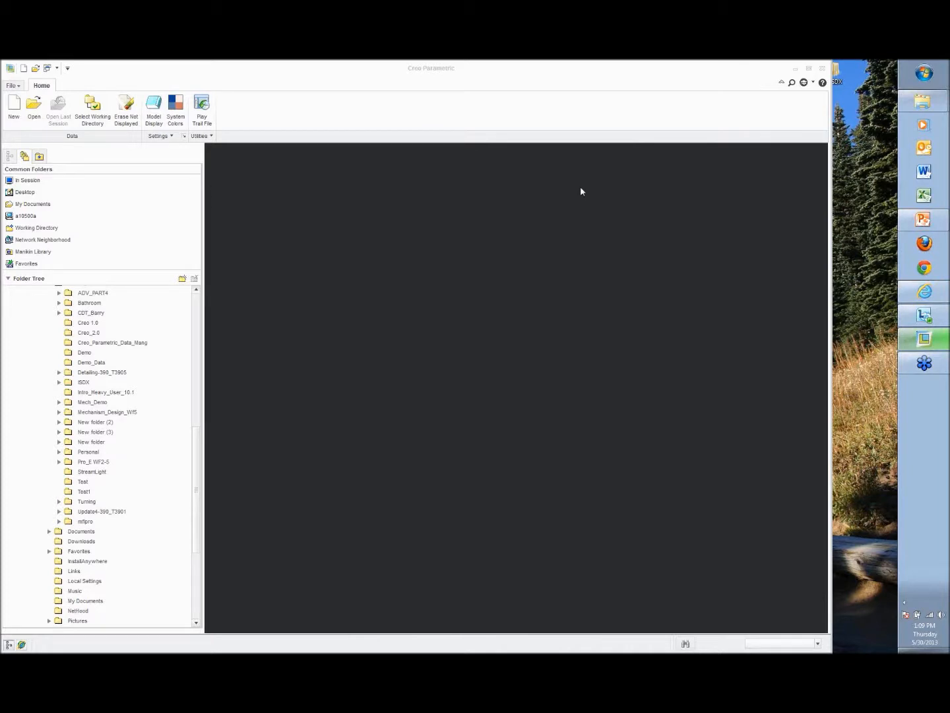
Set the system color scheme to Dark background in the program options and apply it.
left_click(9, 87)
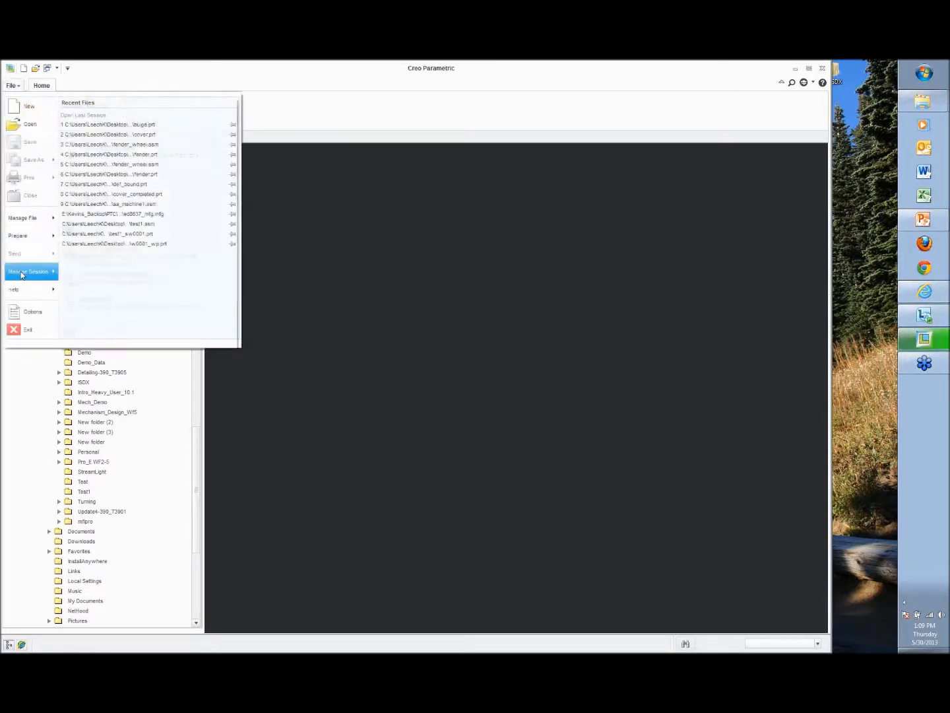
left_click(23, 290)
left_click(29, 237)
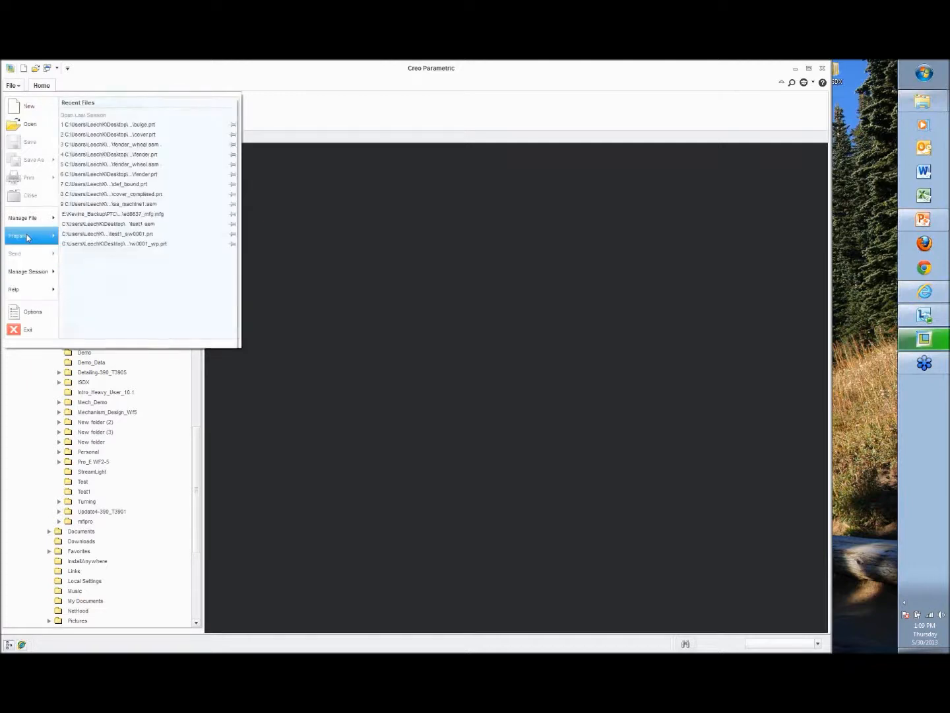
left_click(37, 317)
left_click(236, 194)
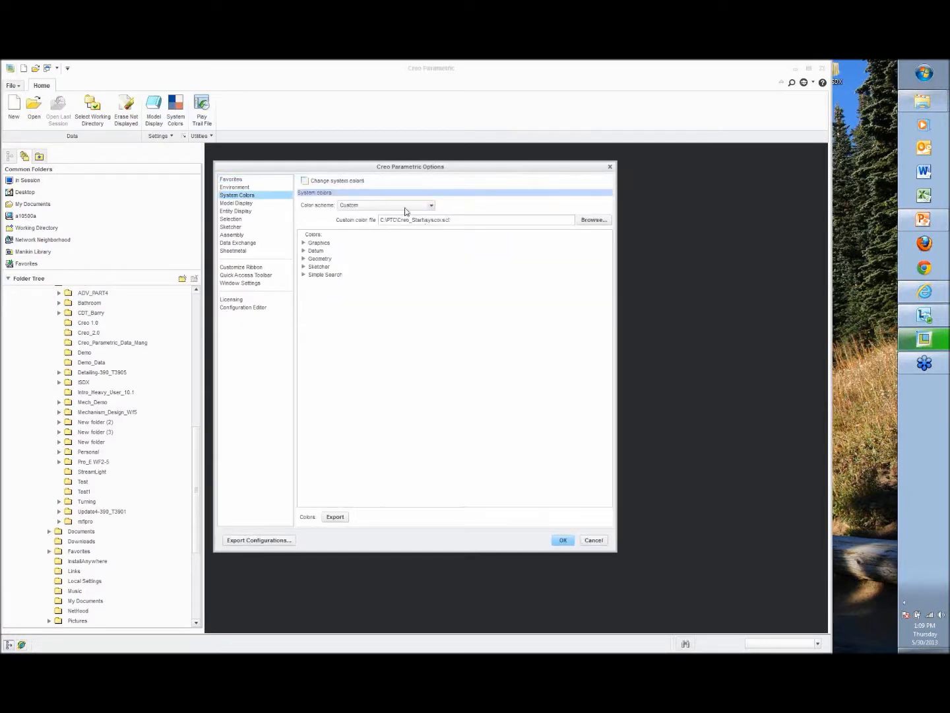
left_click(405, 206)
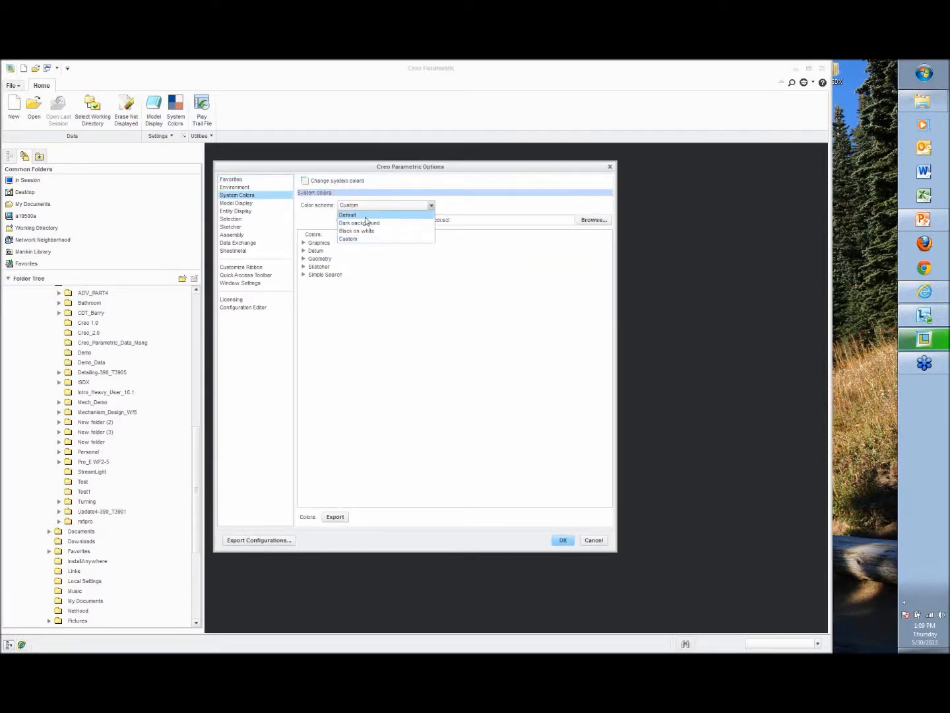
left_click(365, 216)
left_click(406, 204)
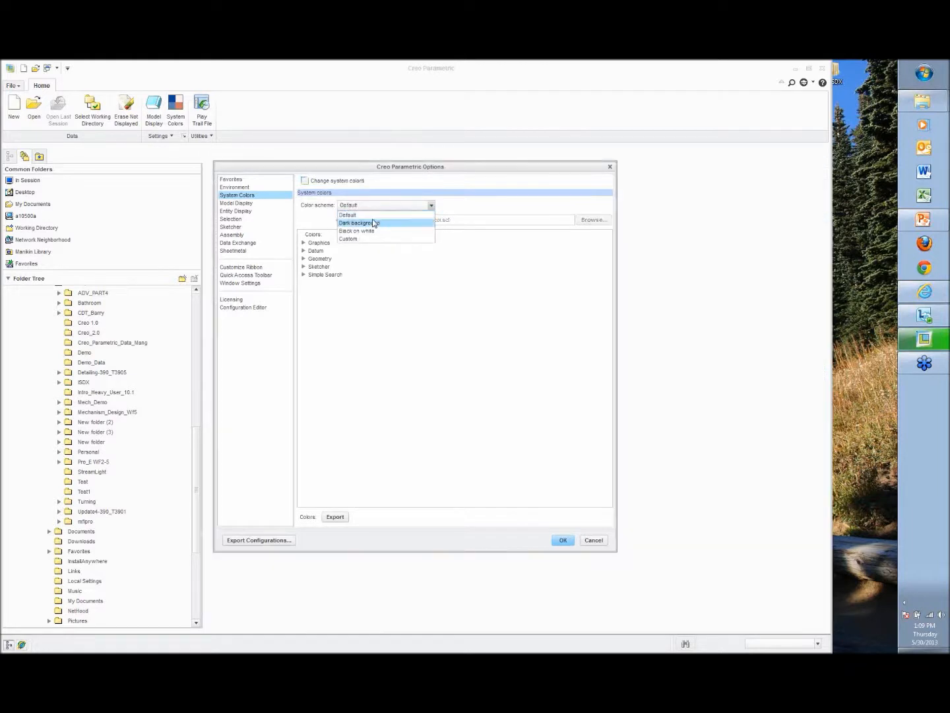
left_click(364, 222)
left_click(562, 540)
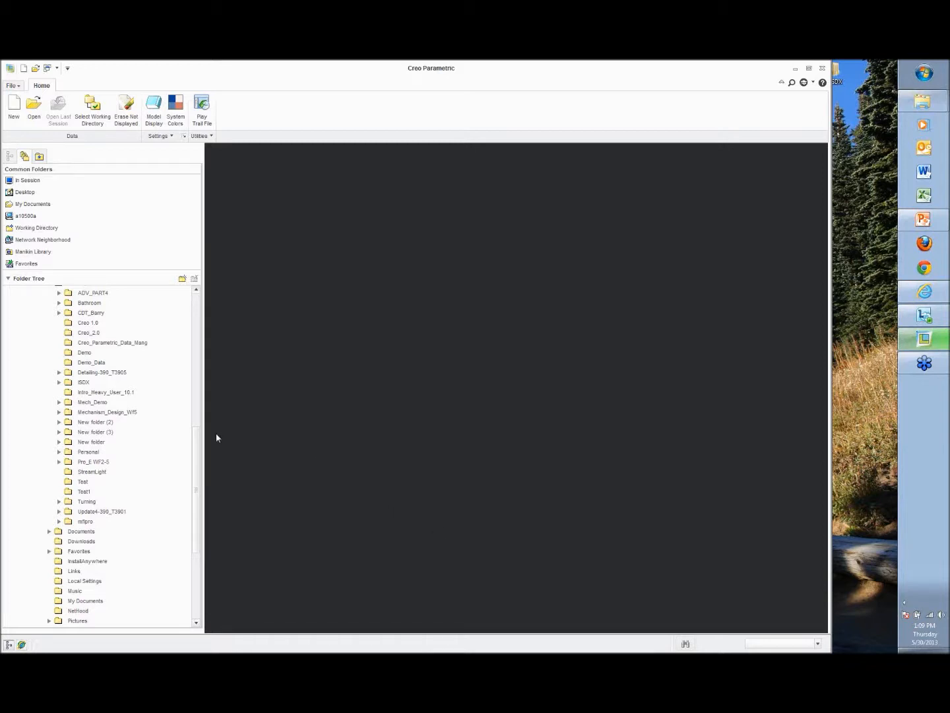
Browse to the Webinar folder inside the desktop ISDX folder and open cover.prt.
scroll(157, 428, "up", 3)
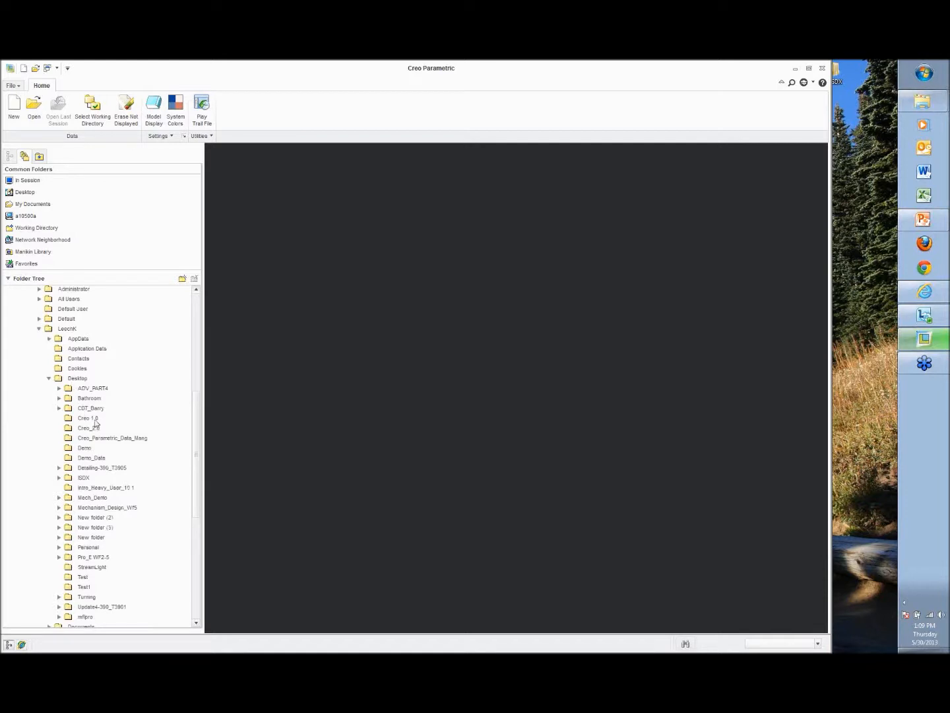
left_click(92, 479)
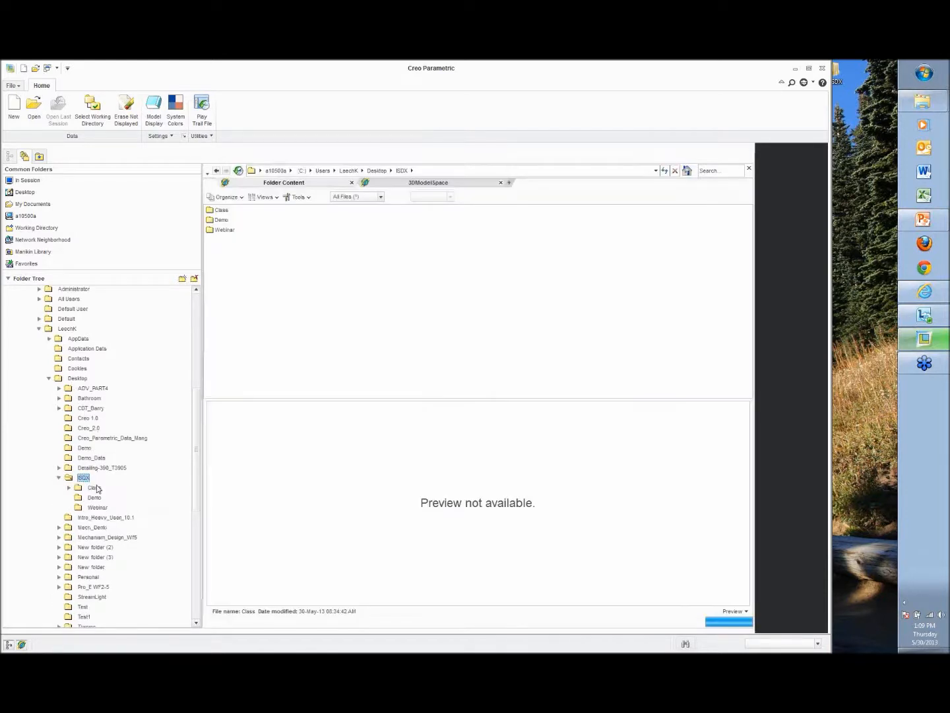
left_click(97, 507)
right_click(98, 507)
left_click(265, 520)
middle_click_drag(277, 509, 327, 479)
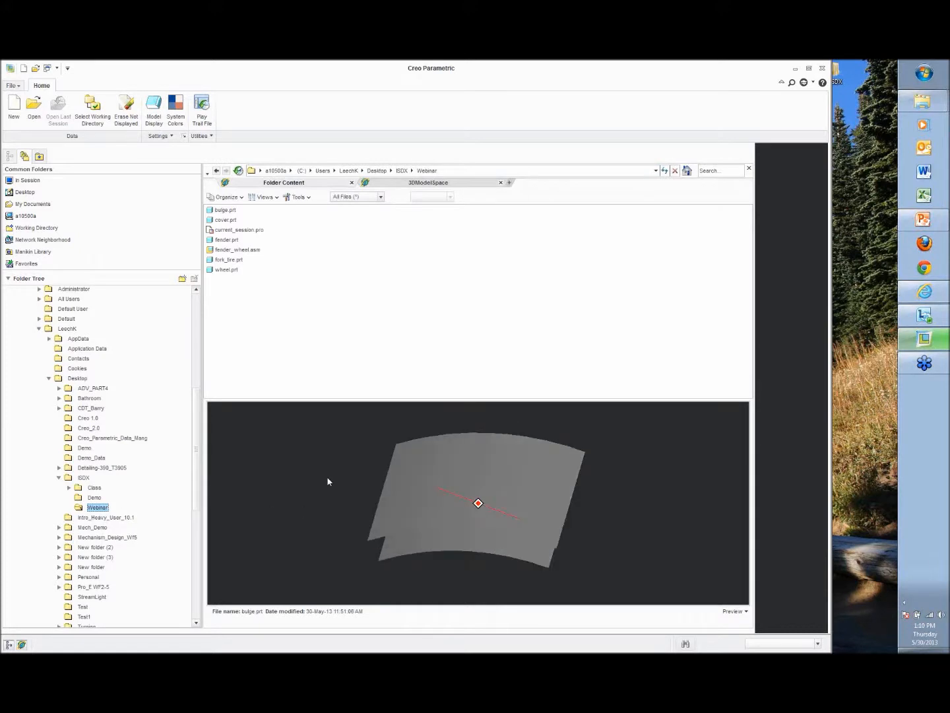
left_click(224, 220)
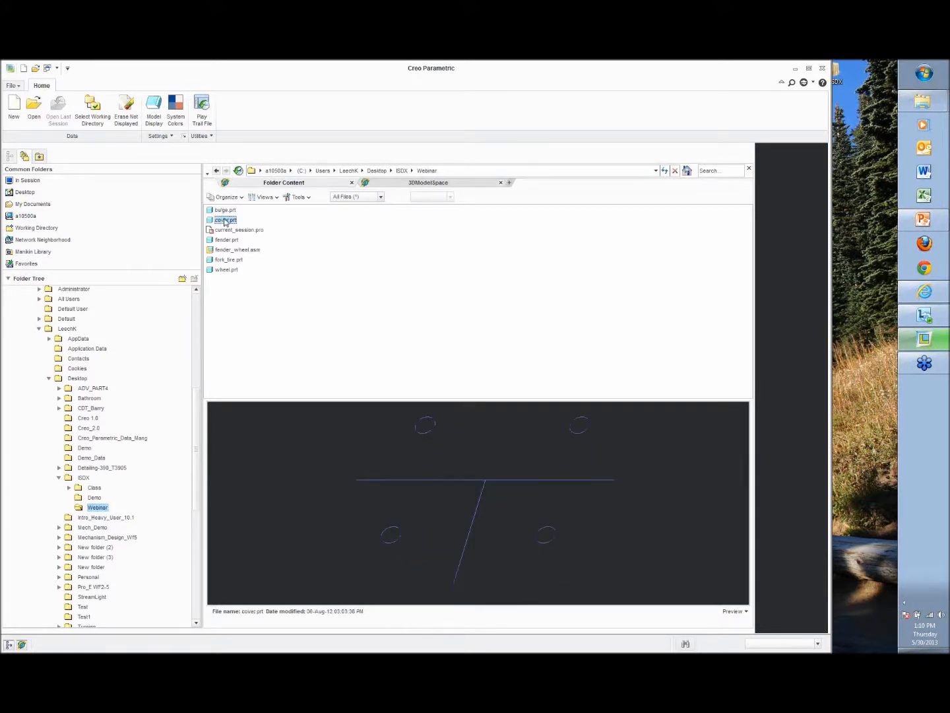
double_click(225, 220)
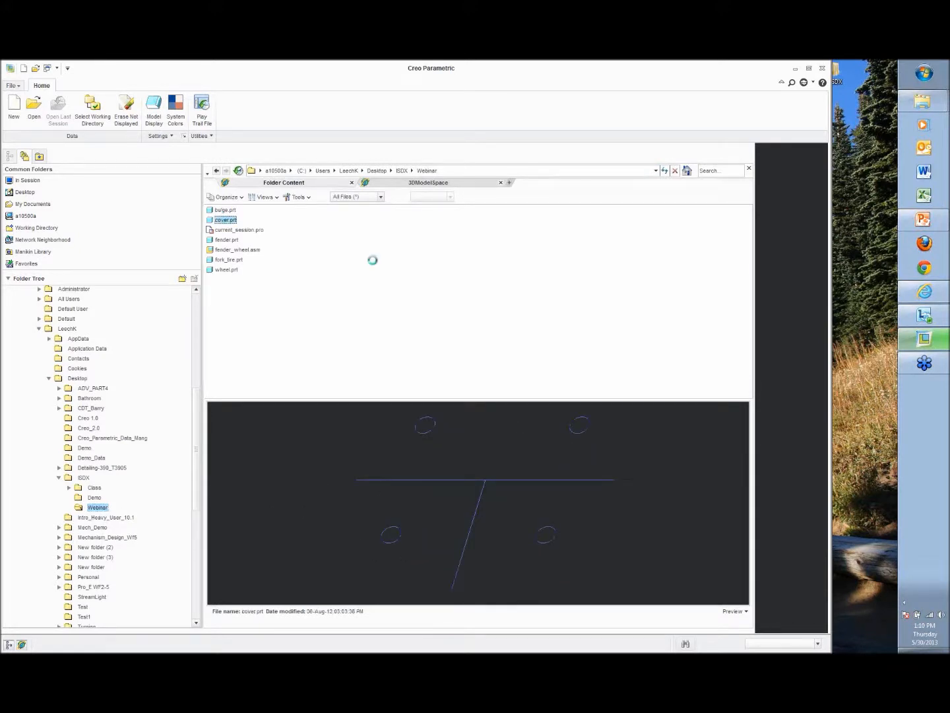
Delete the existing style feature below the insertion point in the cover part.
left_click(31, 253)
right_click(32, 253)
left_click(47, 270)
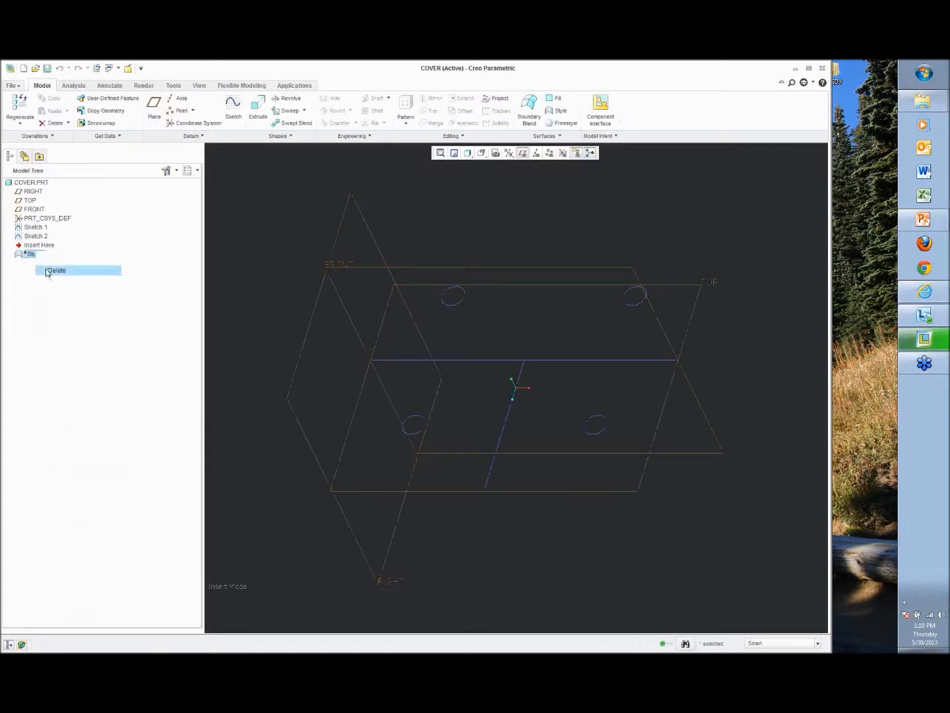
left_click(420, 372)
Open the definition of Sketch 1 to examine its lines and dimensions, and close the sketch without edits.
left_click(36, 227)
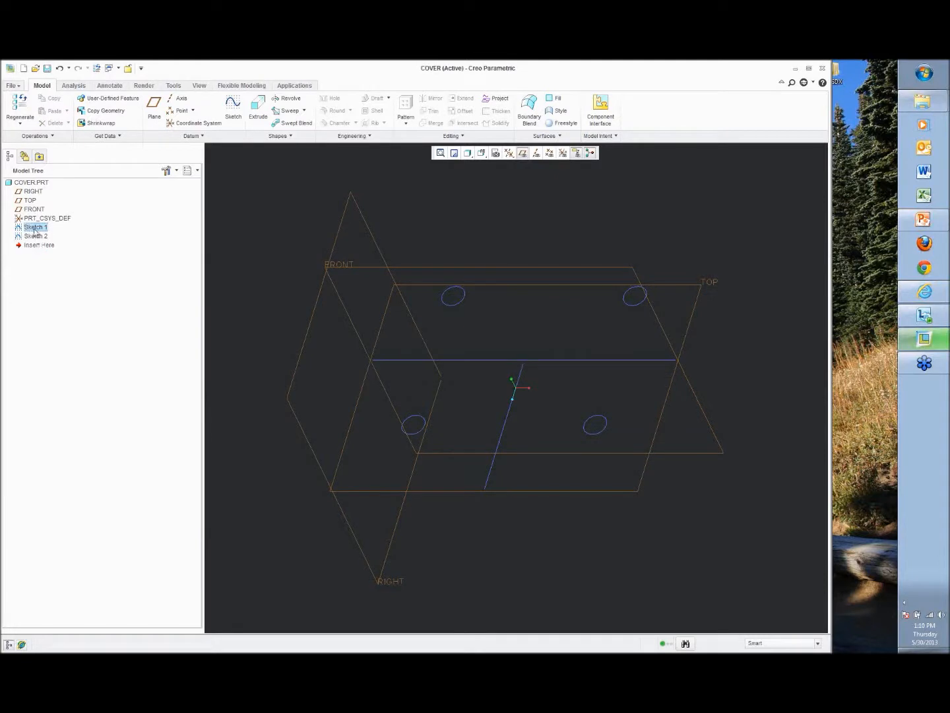
right_click(38, 231)
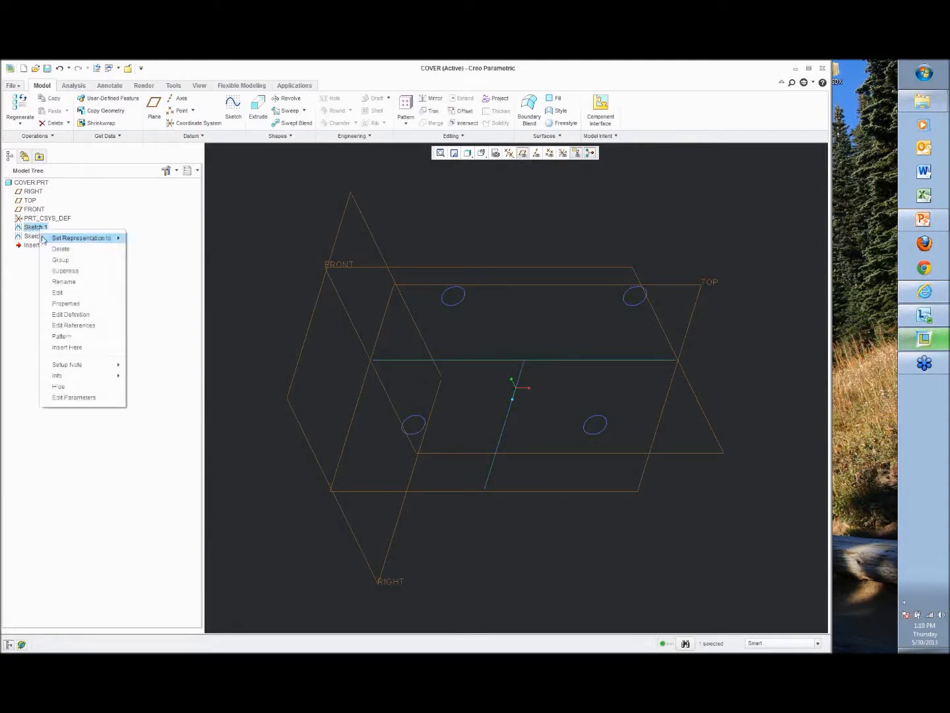
left_click(57, 315)
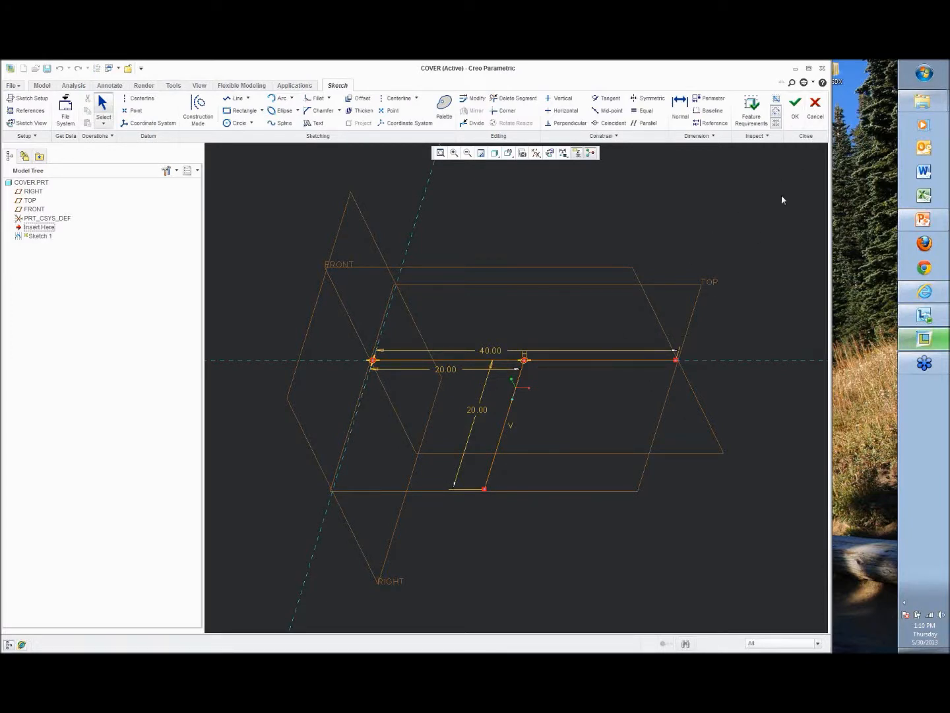
left_click(795, 104)
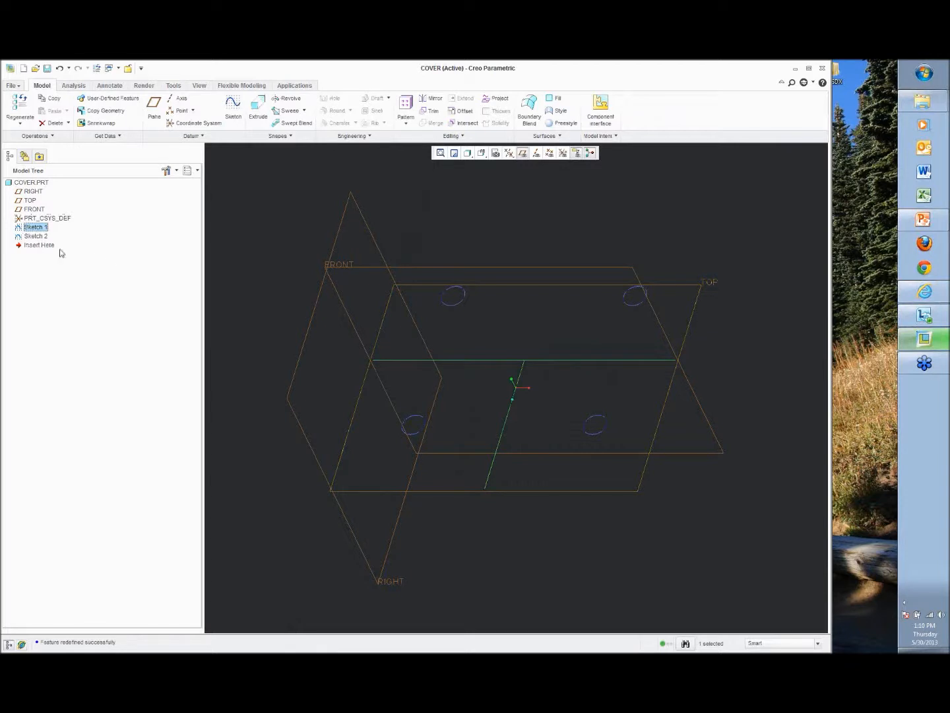
Display the dimensions of Sketch 2 to examine the size and spacing of its four circles.
left_click(35, 234)
right_click(35, 236)
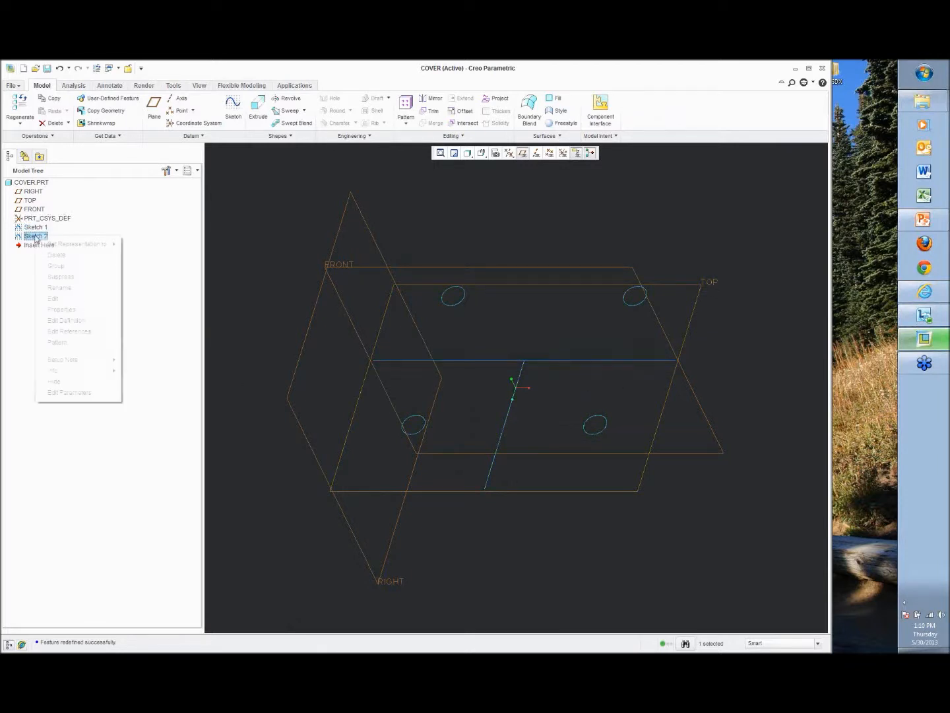
left_click(54, 299)
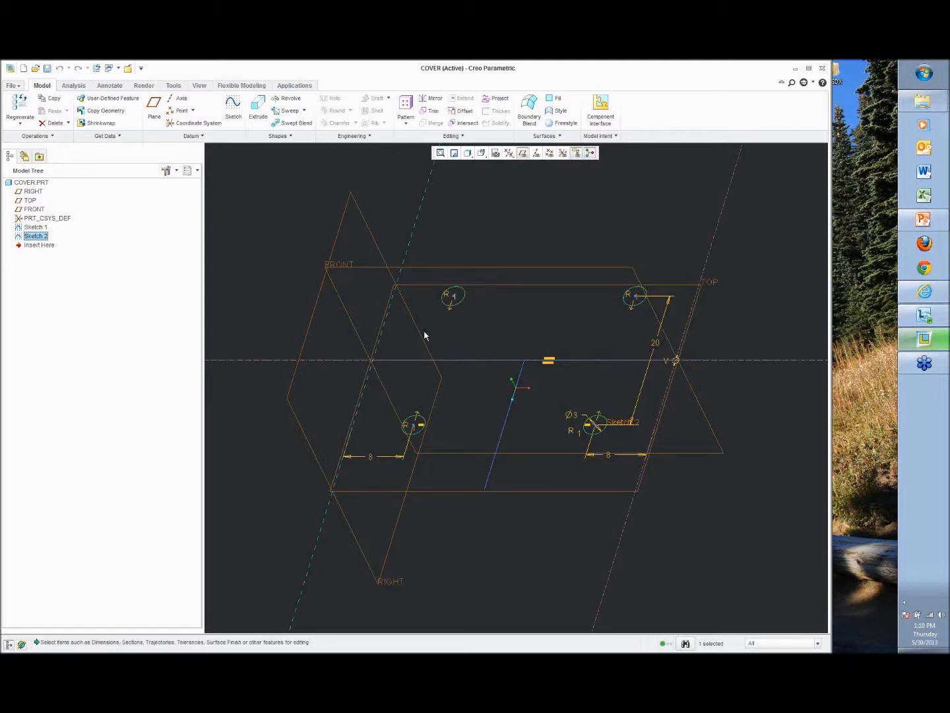
left_click(296, 205)
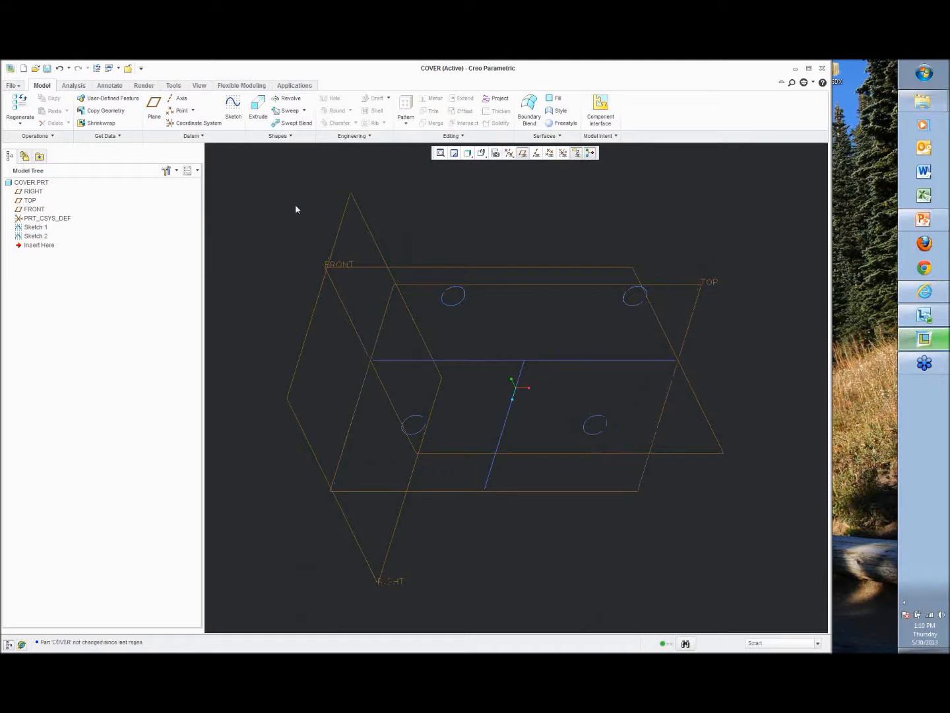
left_click(562, 110)
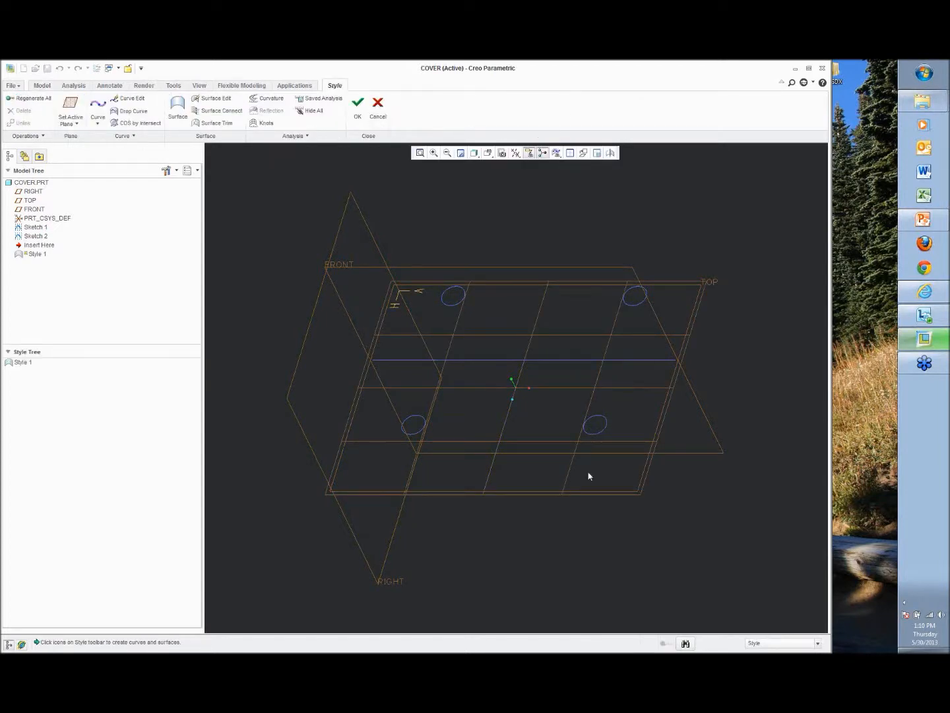
middle_click_drag(686, 230, 697, 259)
middle_click_drag(544, 271, 519, 280)
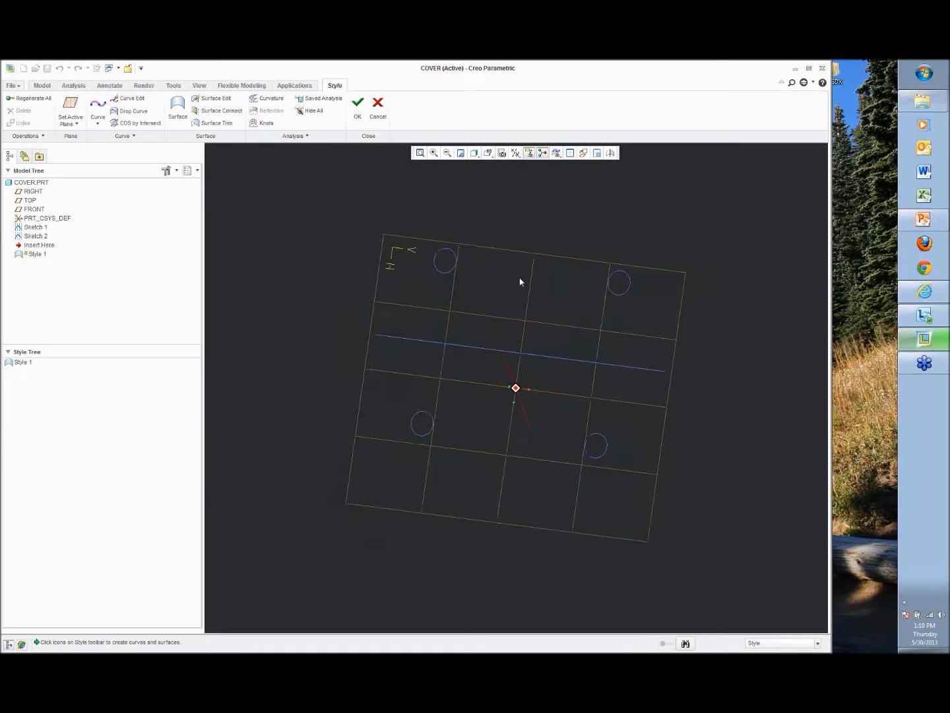
left_click(378, 108)
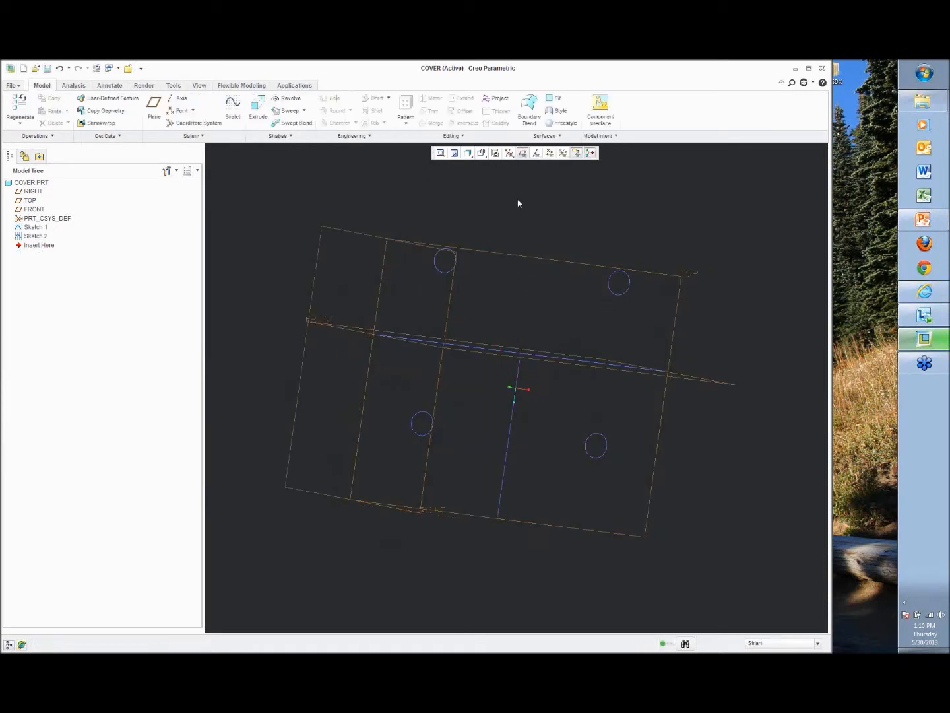
Start a new Style feature in the cover part.
left_click(556, 111)
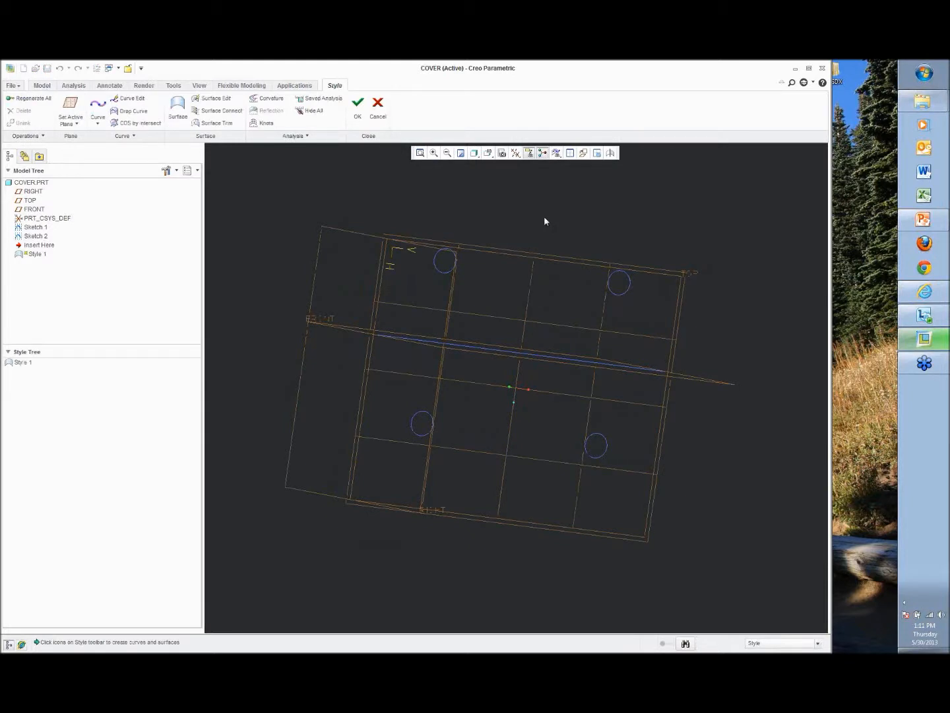
middle_click_drag(594, 250, 621, 298)
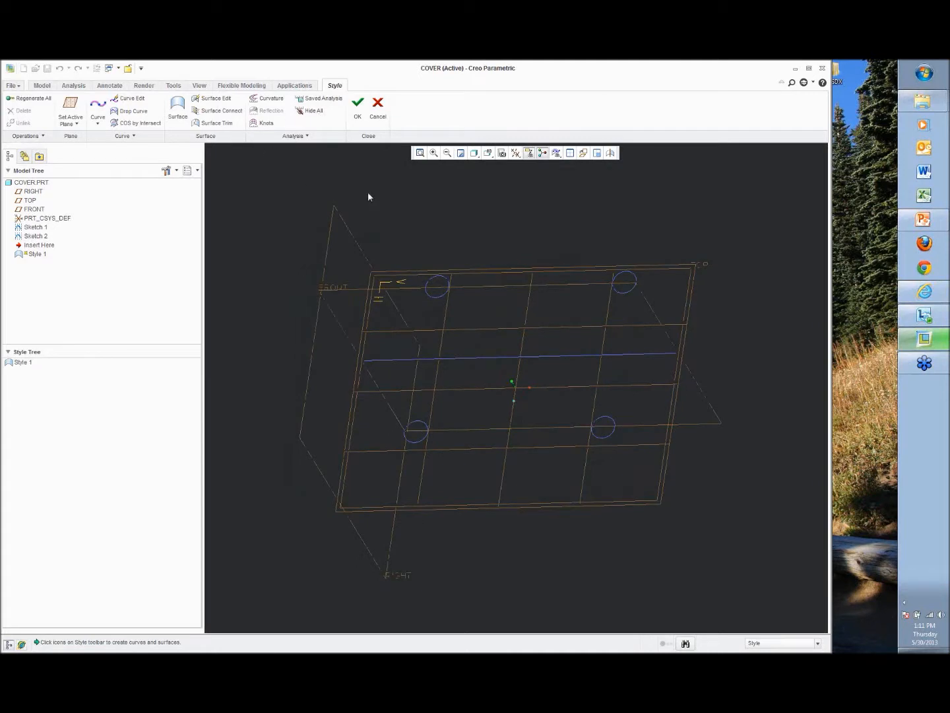
mouse_move(454, 233)
middle_mouse_down()
mouse_move(418, 224)
mouse_move(441, 217)
middle_mouse_up()
middle_click_drag(643, 253, 642, 307)
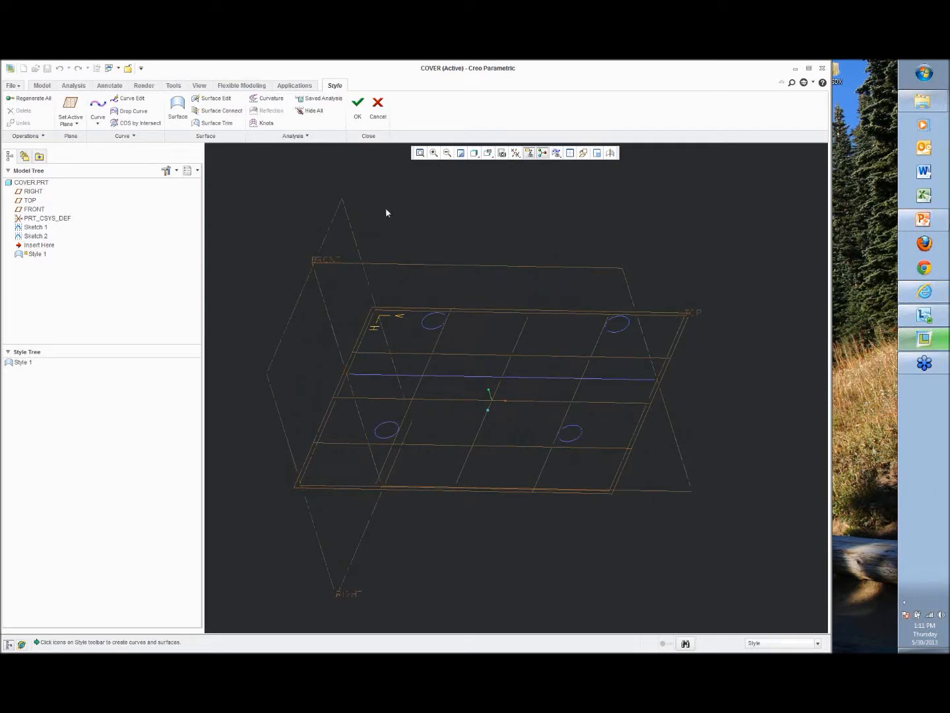
Display the style model in all four views, look over the 3D view, and return to the single view.
right_click(273, 178)
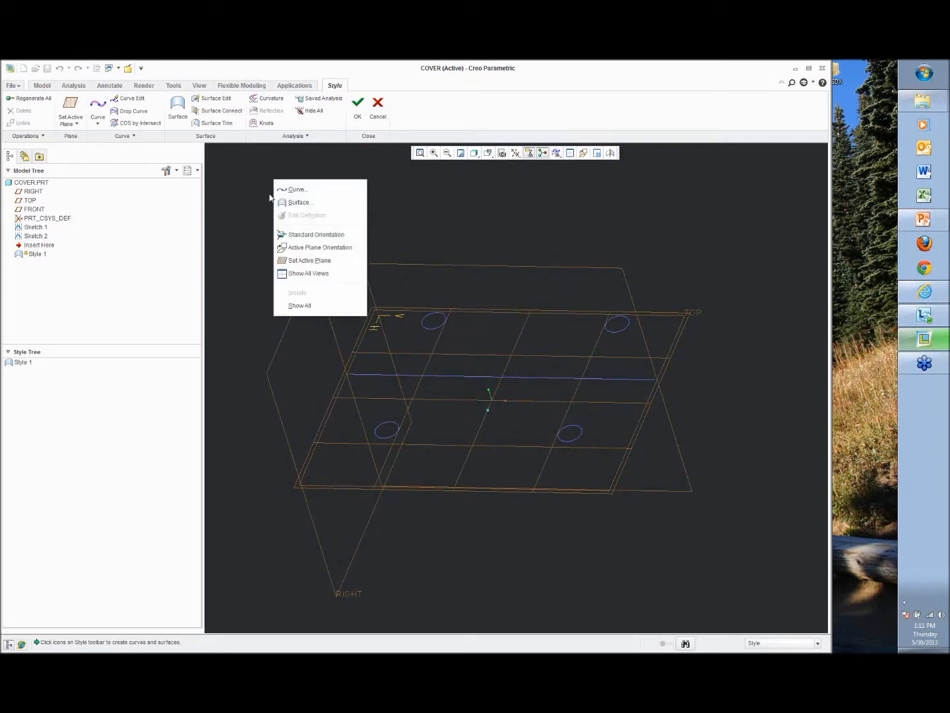
left_click(286, 277)
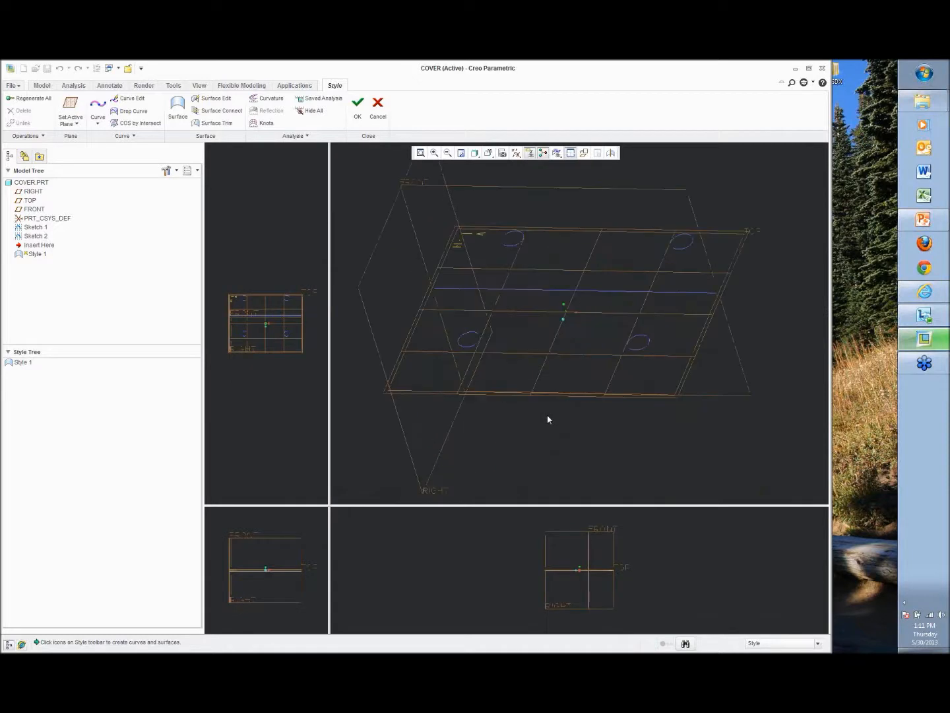
middle_click_drag(439, 423, 442, 431)
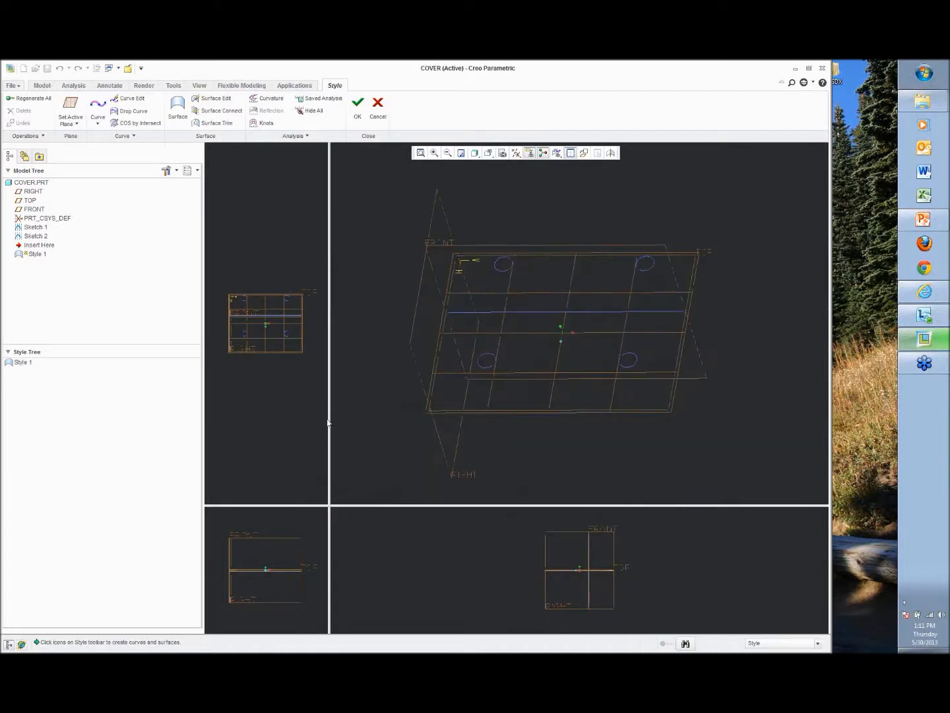
right_click(354, 412)
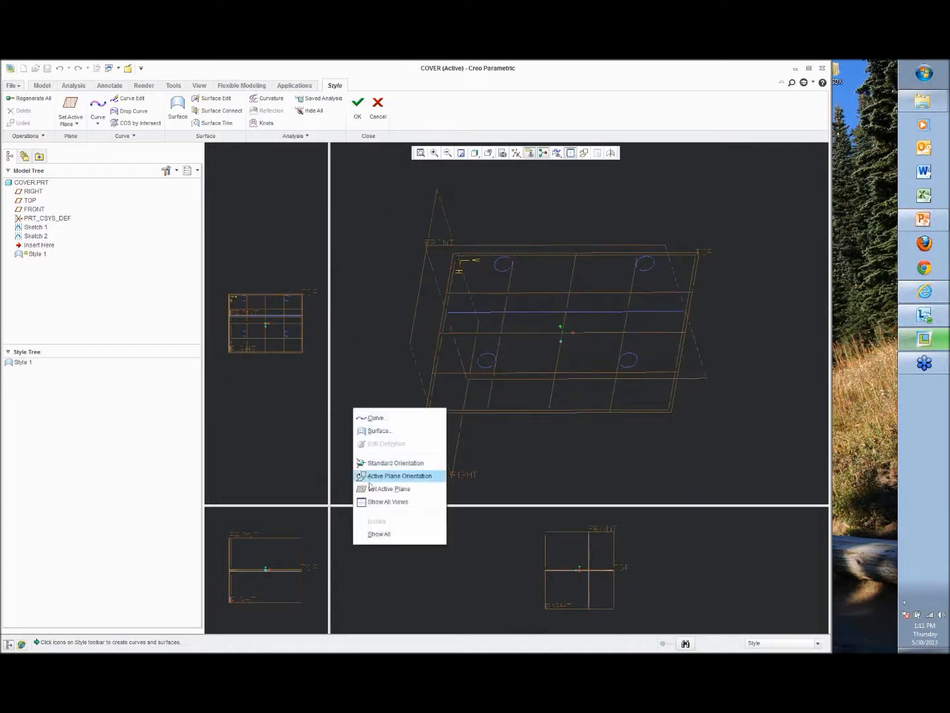
left_click(388, 501)
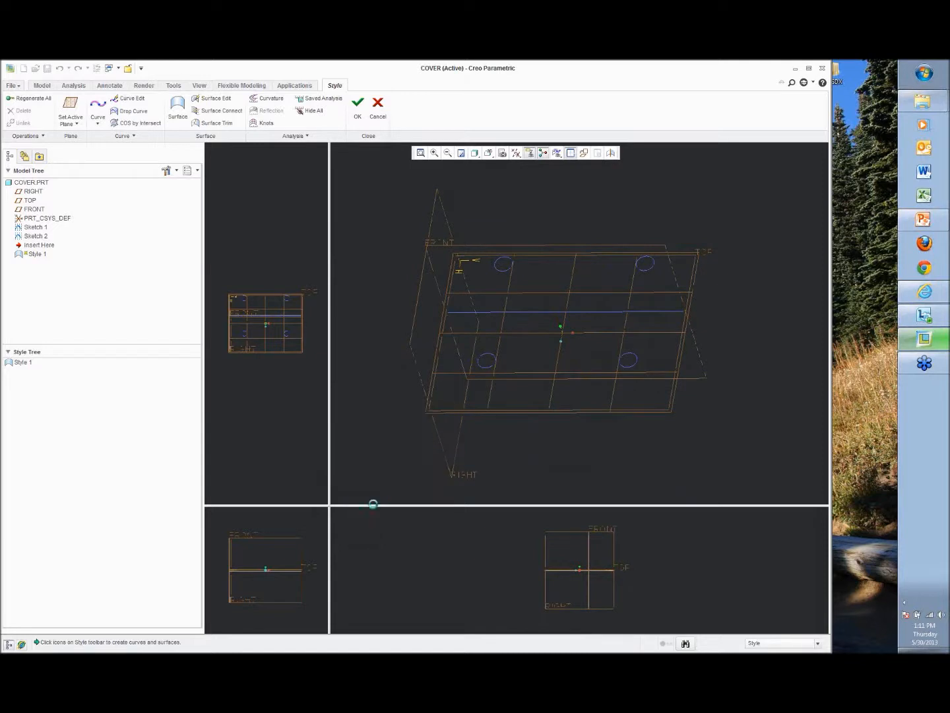
View the style model in the active plane orientation and return to an angled 3D view.
mouse_move(725, 210)
middle_mouse_down()
mouse_move(726, 227)
mouse_move(670, 291)
middle_mouse_up()
right_click(720, 230)
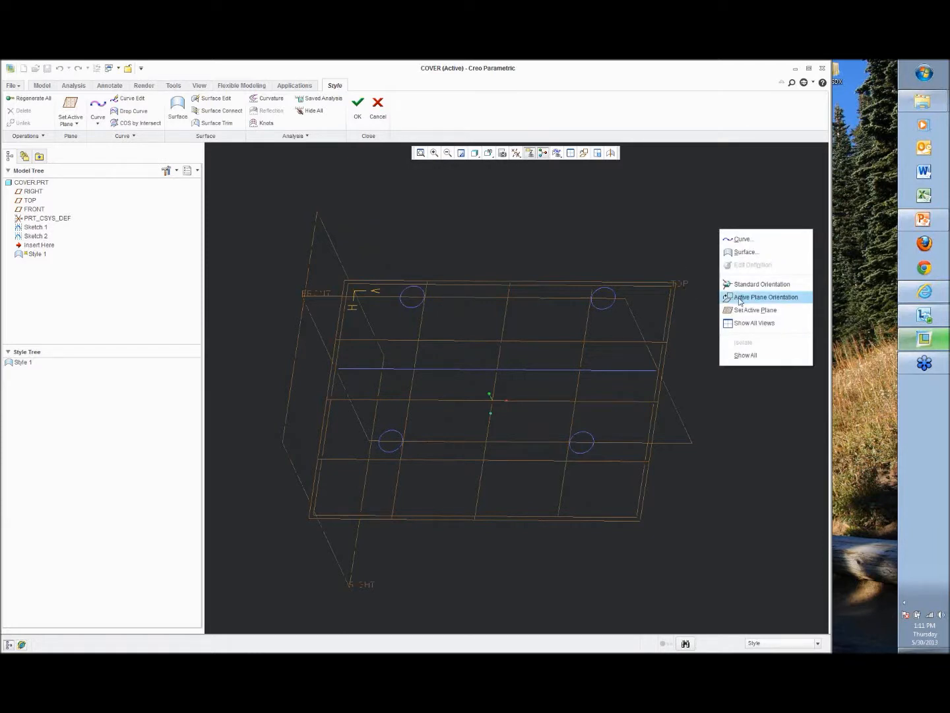
left_click(740, 298)
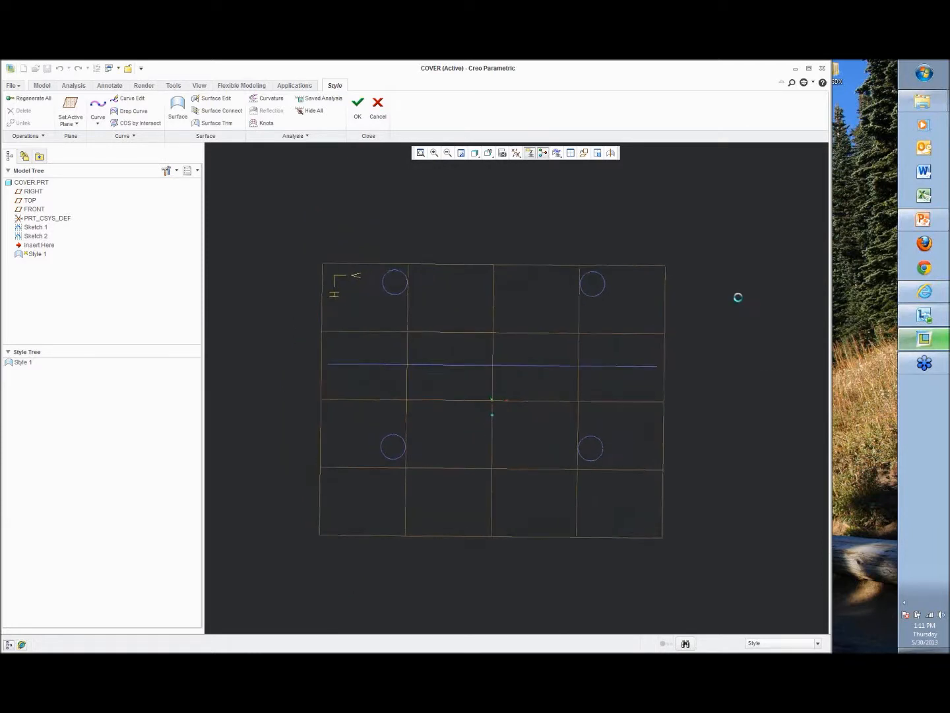
middle_click_drag(732, 301, 687, 335)
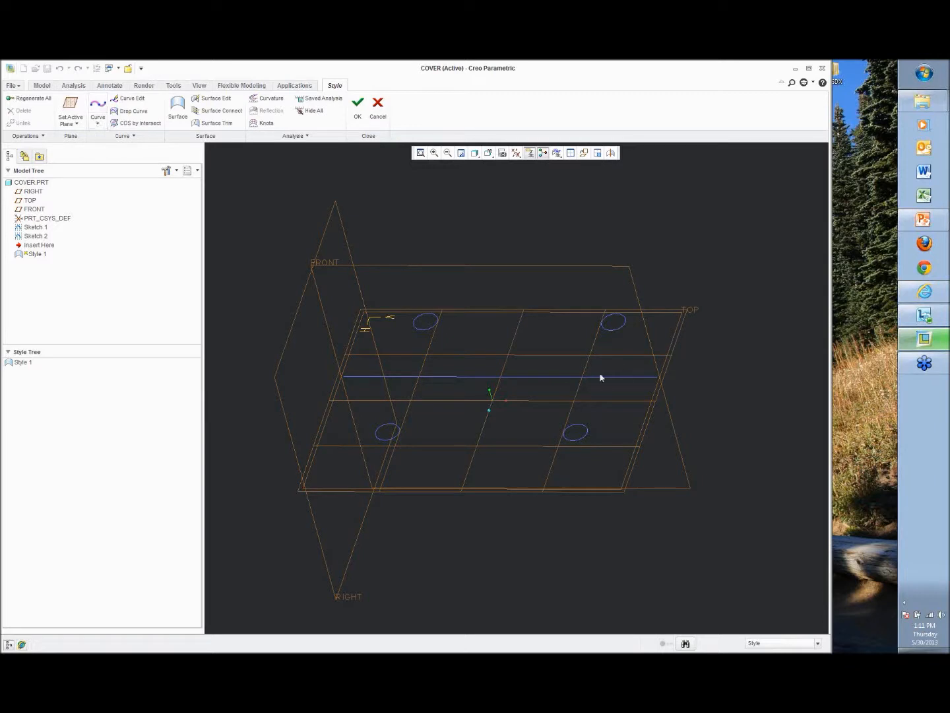
Set the FRONT datum plane as the active plane of the style feature.
right_click(617, 227)
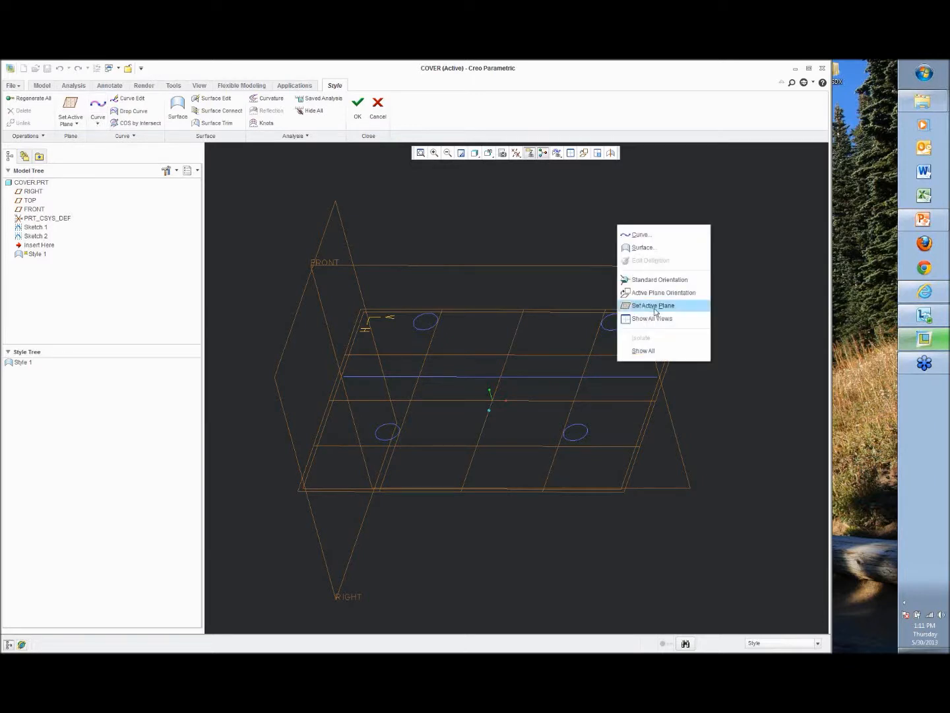
left_click(655, 312)
left_click(619, 270)
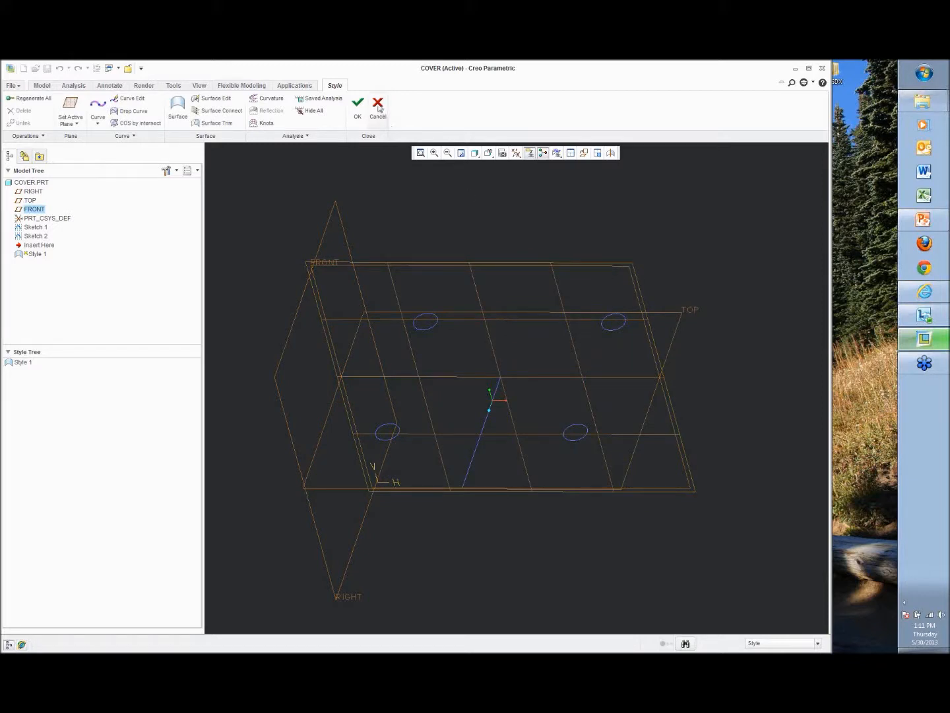
Discard the style feature and return to the part's standard modeling environment.
left_click(377, 107)
left_click(426, 178)
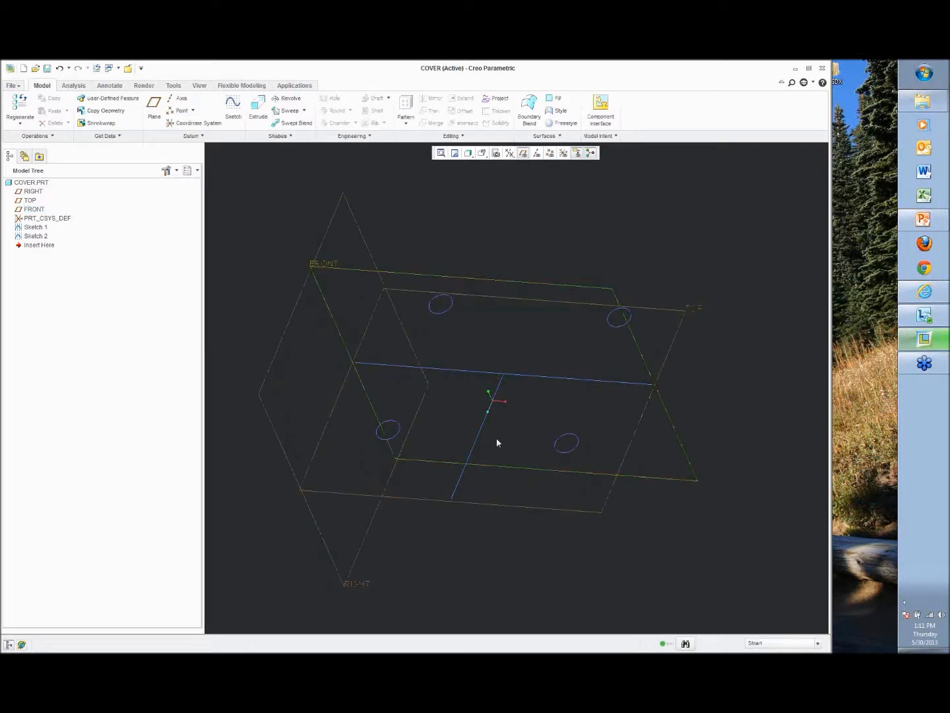
left_click(476, 448)
Create a datum plane through Sketch 1's short centre line, parallel to the RIGHT datum plane.
left_click(153, 107)
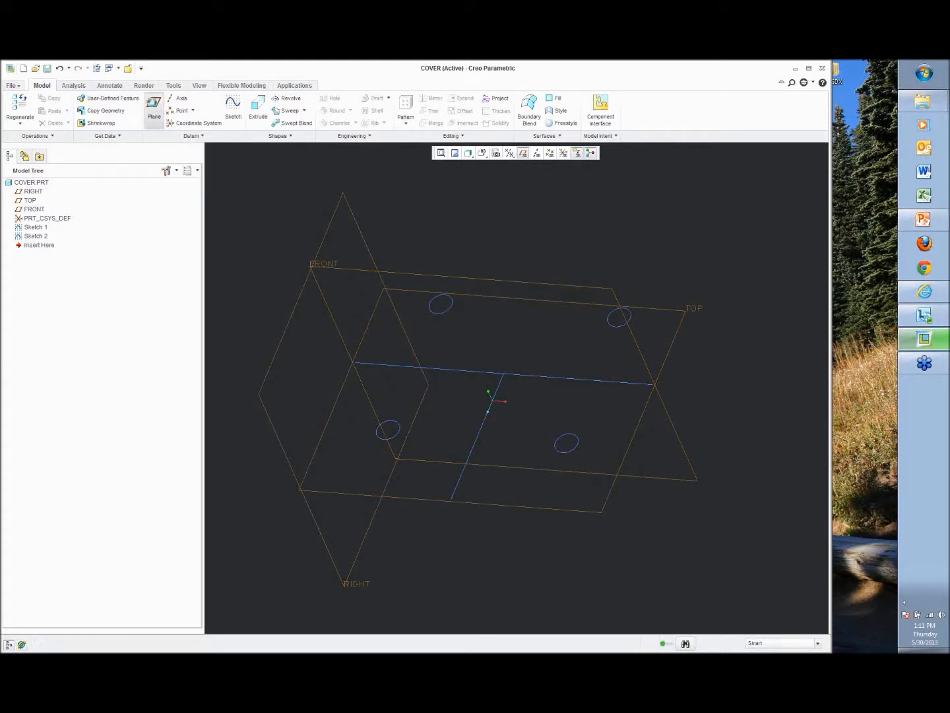
left_click(479, 435)
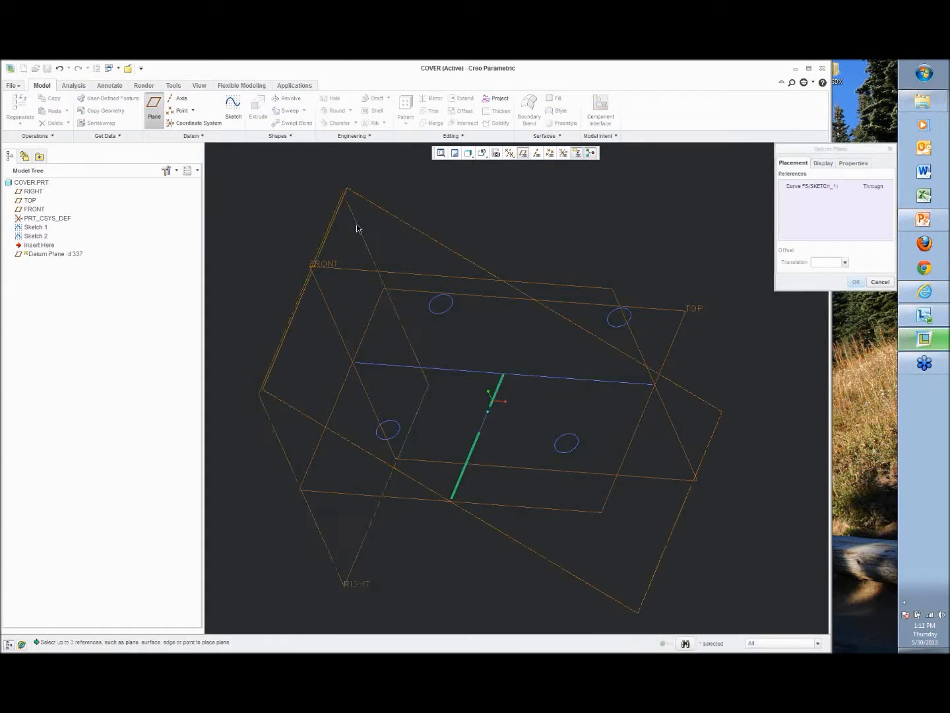
left_click(357, 229, "ctrl")
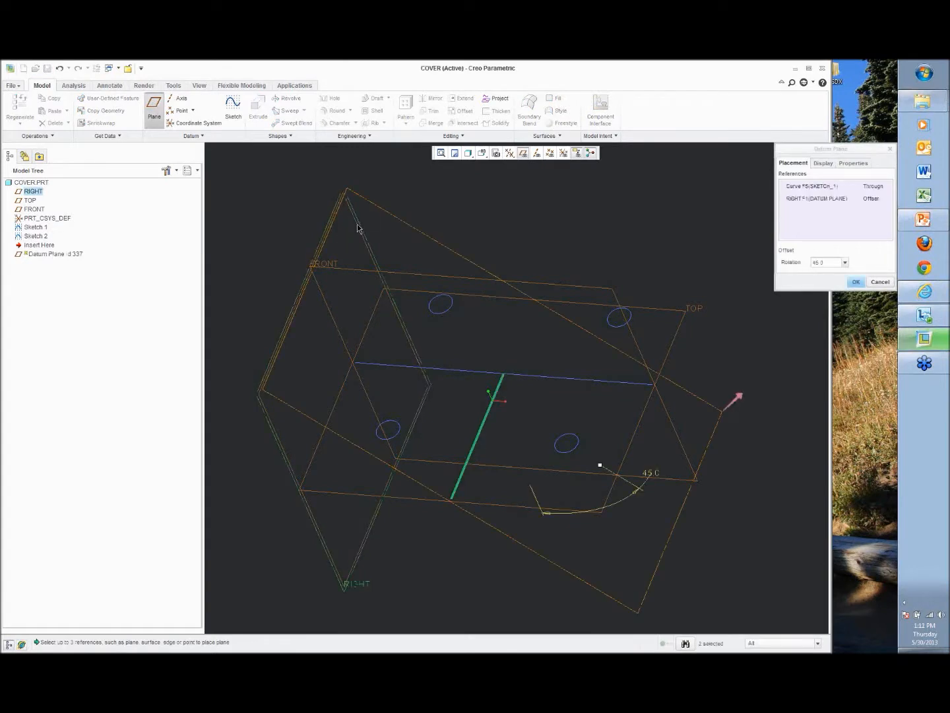
left_click(871, 200)
left_click(887, 200)
left_click(880, 217)
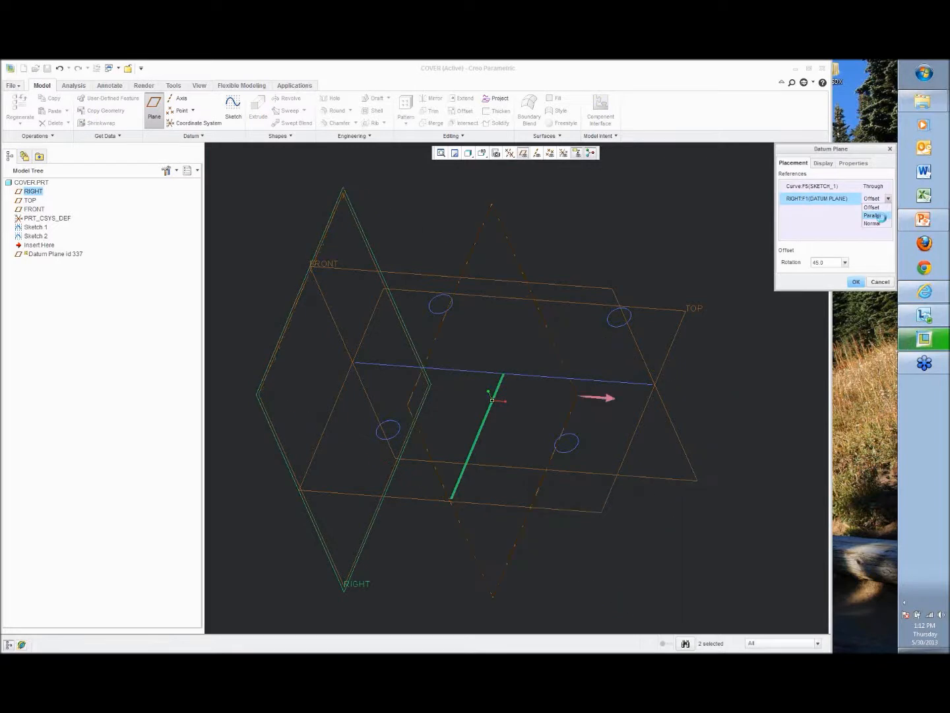
left_click(857, 282)
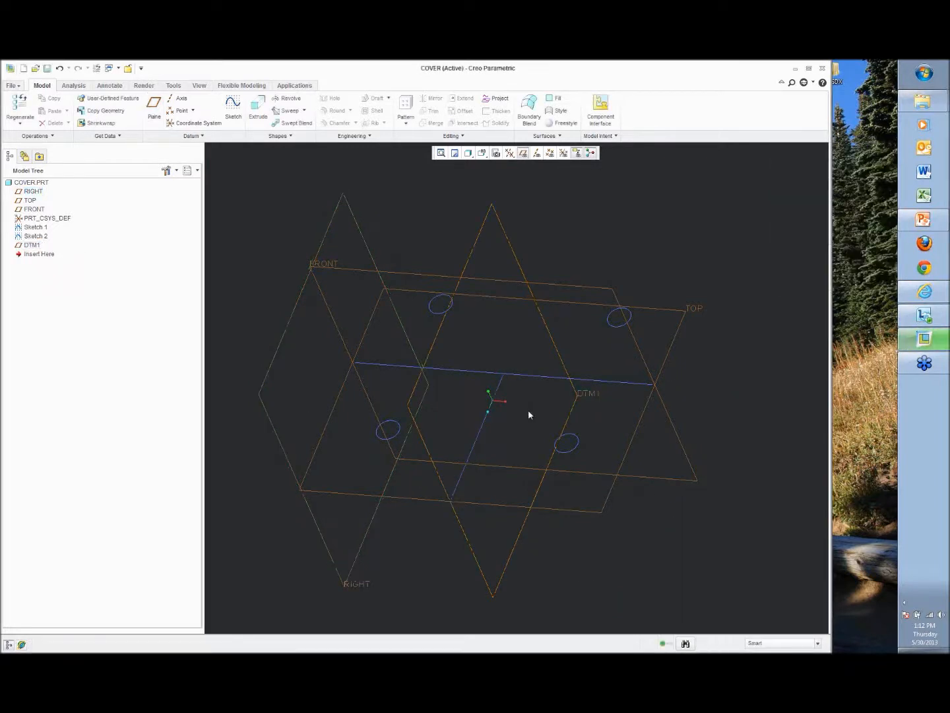
Start a new Style feature with the model tilted so the new datum plane and the sketches can be seen.
left_click(443, 418)
mouse_move(489, 378)
middle_mouse_down()
mouse_move(500, 356)
mouse_move(446, 452)
middle_mouse_up()
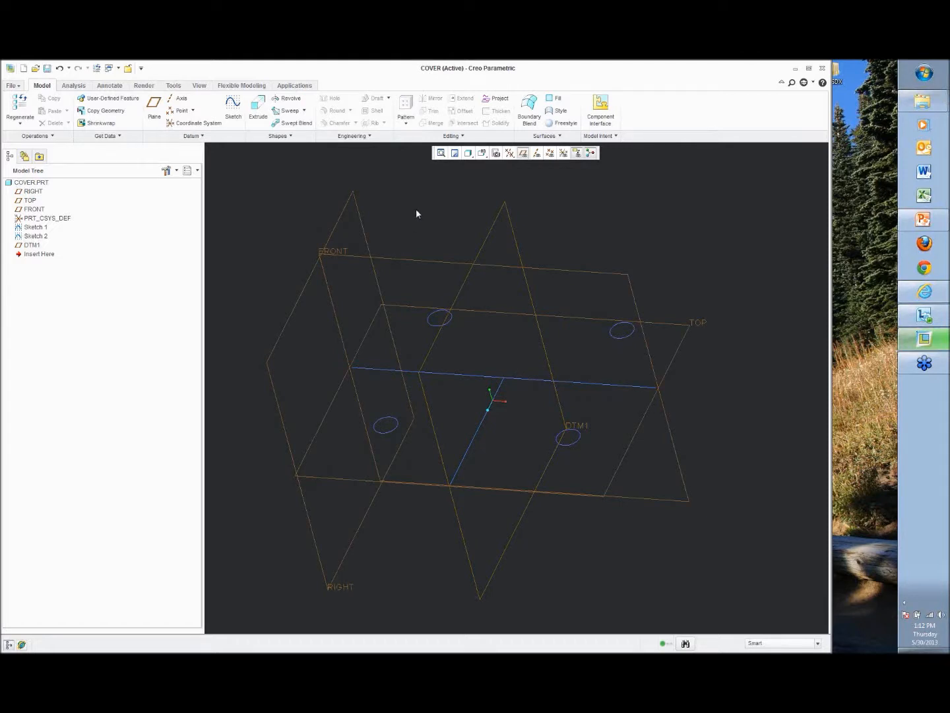
left_click(558, 112)
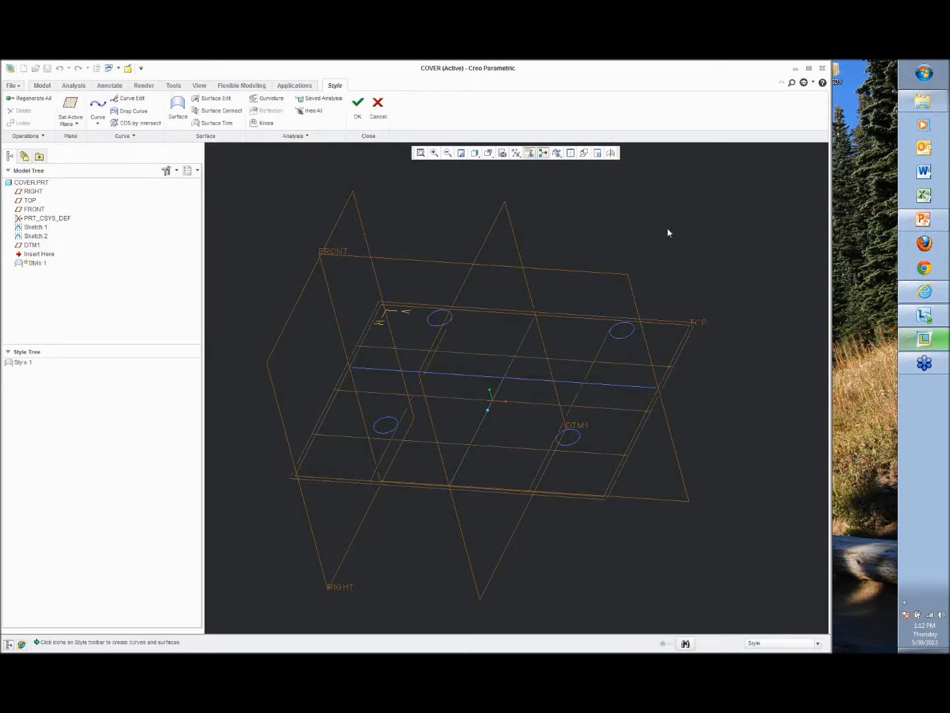
middle_click_drag(656, 218, 655, 223)
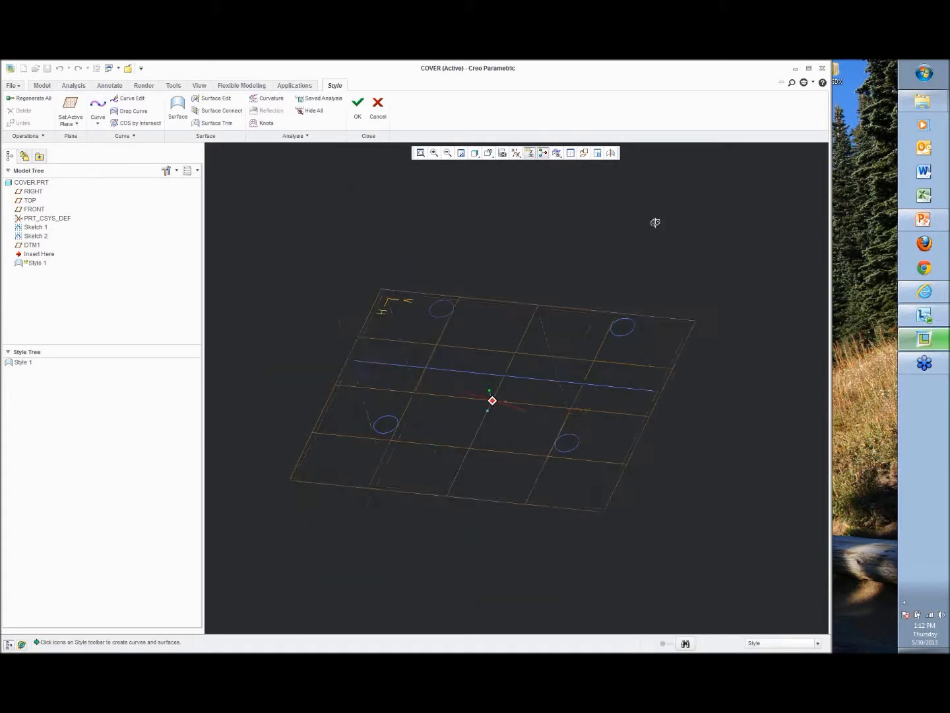
Draw a planar curve on TOP through both ends of Sketch 1's long line and the free end of its perpendicular line.
left_click(34, 227)
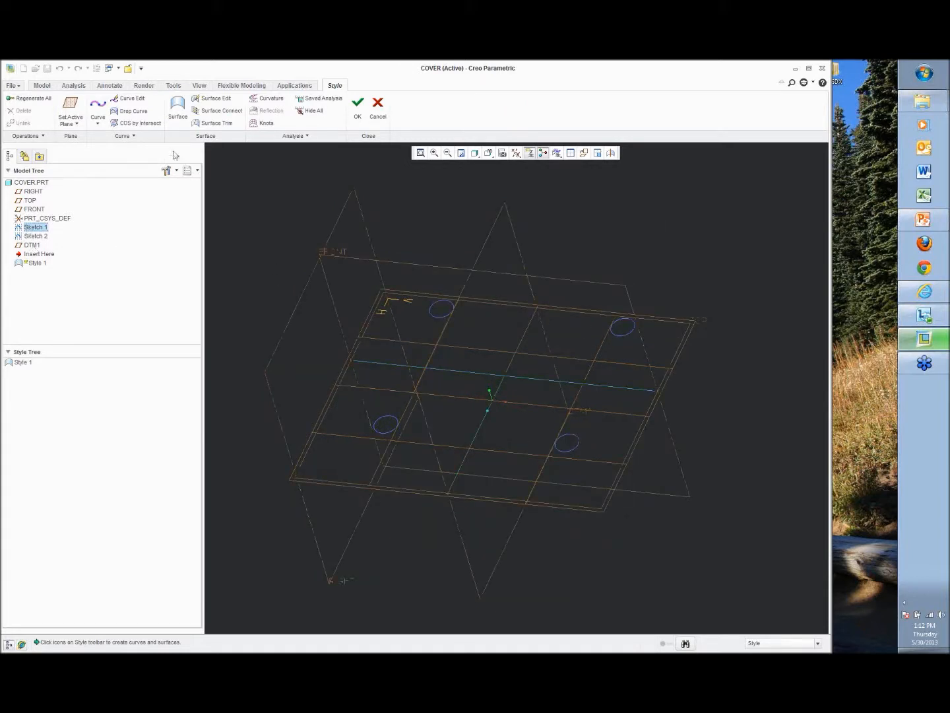
left_click(98, 106)
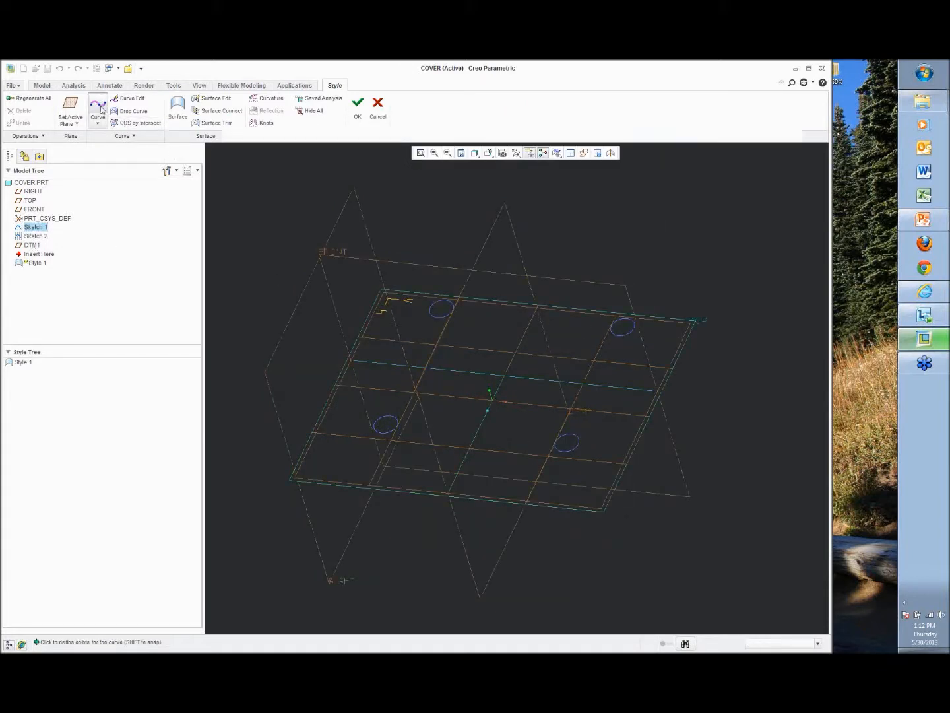
left_click(53, 136)
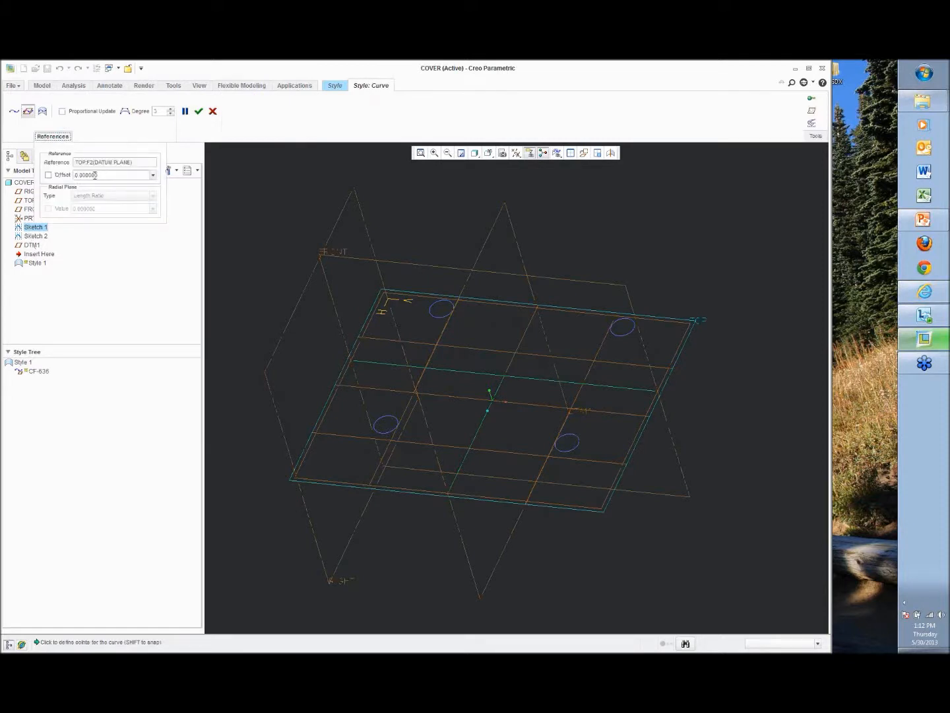
left_click(28, 112)
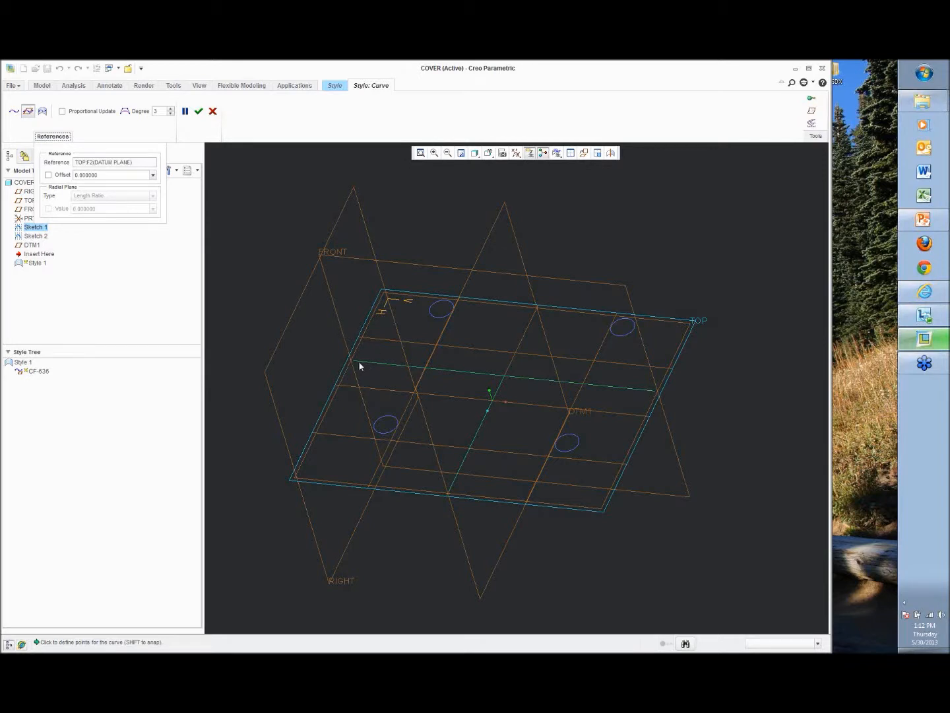
scroll(357, 365, "down", 3)
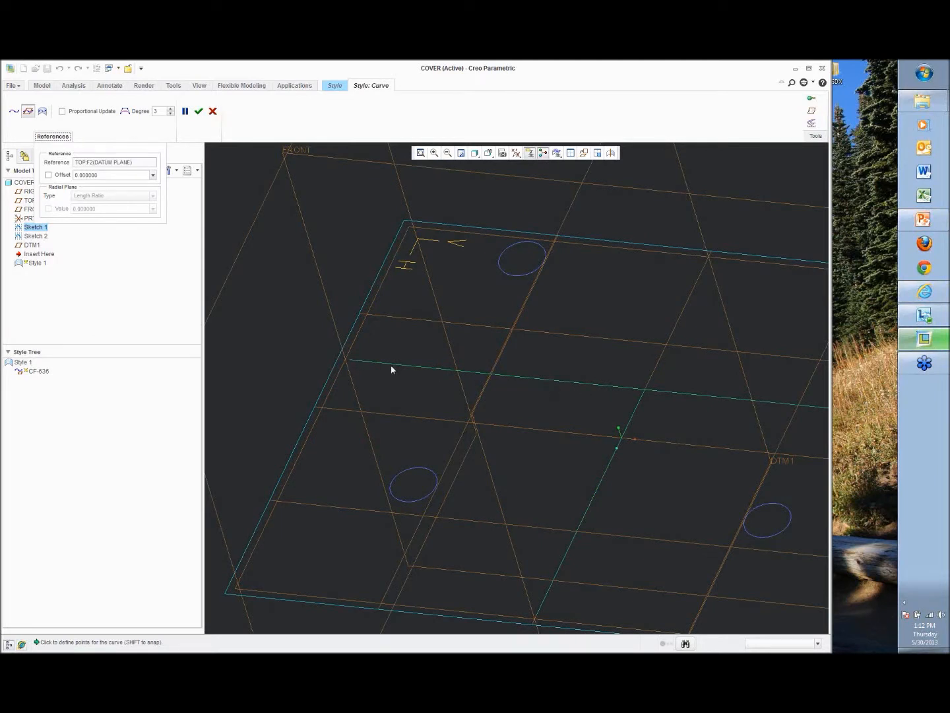
left_click(349, 360)
scroll(365, 371, "up", 2)
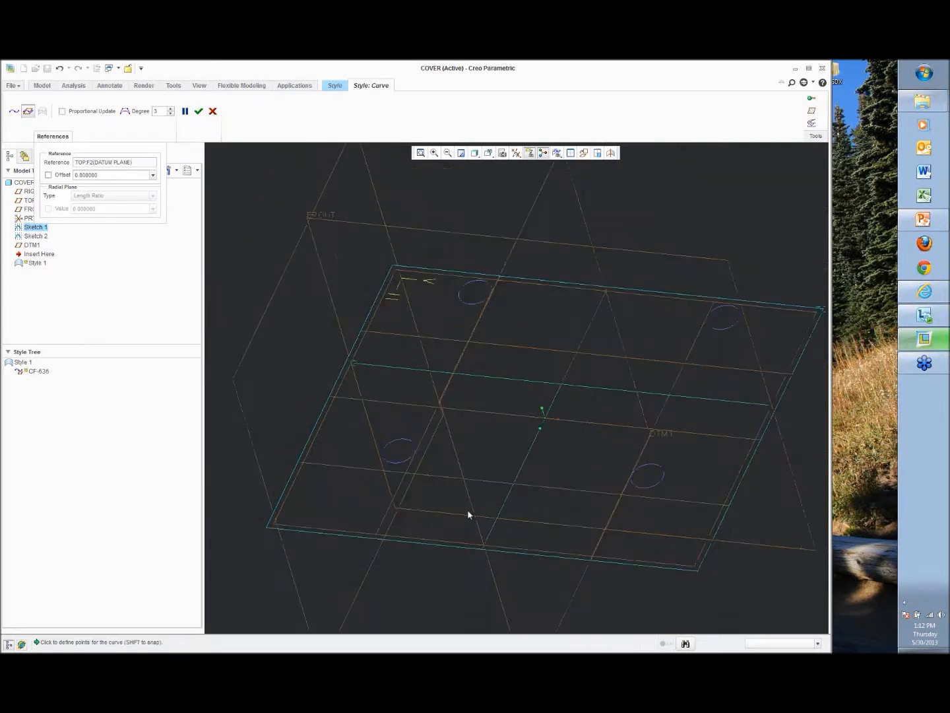
left_click(485, 544)
left_click(769, 407)
mouse_move(717, 423)
middle_mouse_down()
mouse_move(743, 424)
mouse_move(730, 432)
mouse_move(636, 399)
mouse_move(617, 409)
mouse_move(620, 388)
middle_mouse_up()
Edit the curve in the active plane orientation, making its right-end tangent normal to the FRONT datum plane.
right_click(507, 211)
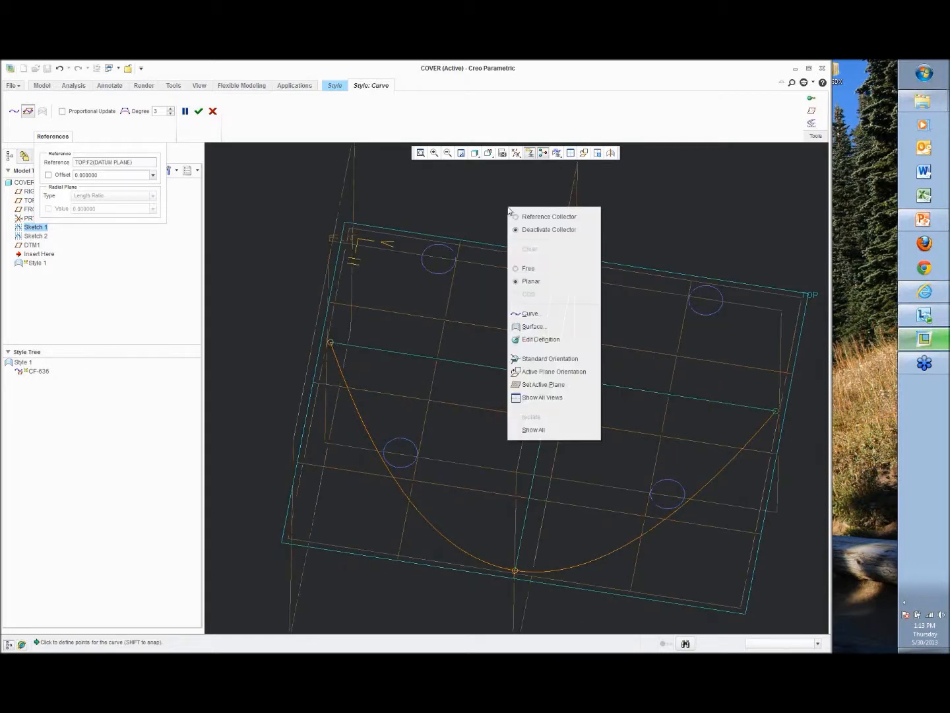
left_click(547, 373)
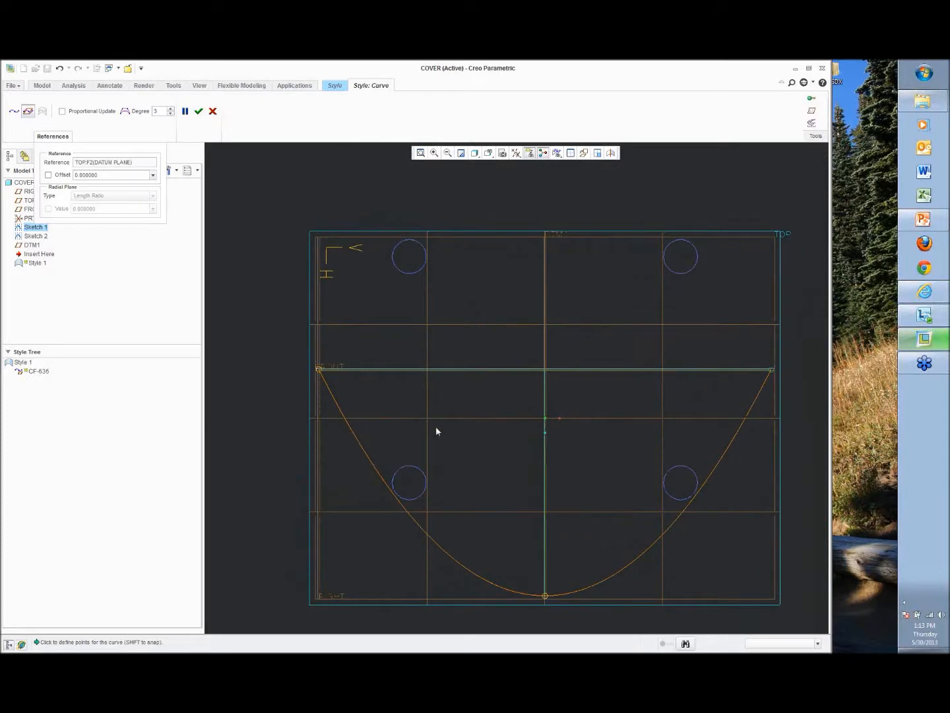
right_click(479, 395)
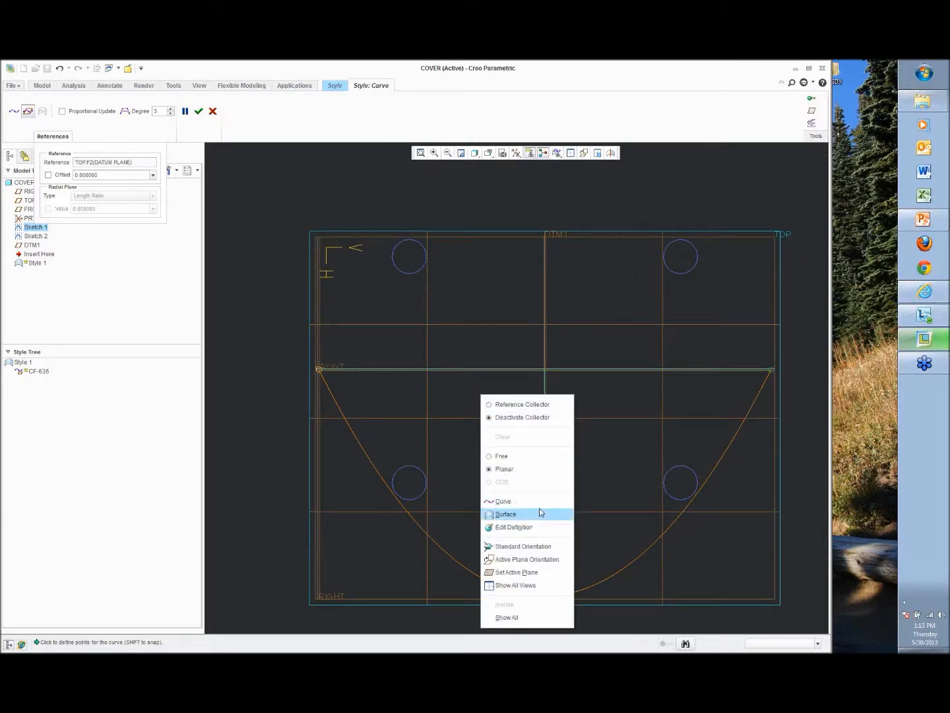
left_click(513, 527)
left_click(771, 372)
left_click_drag(715, 484, 769, 514)
right_click(767, 454)
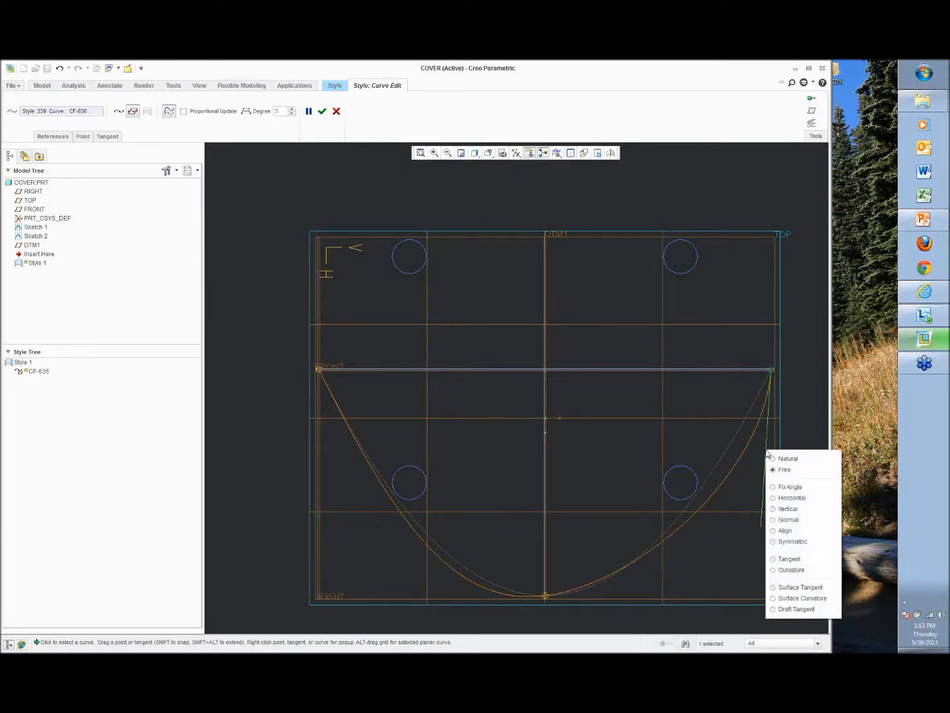
left_click(781, 520)
left_click(751, 372)
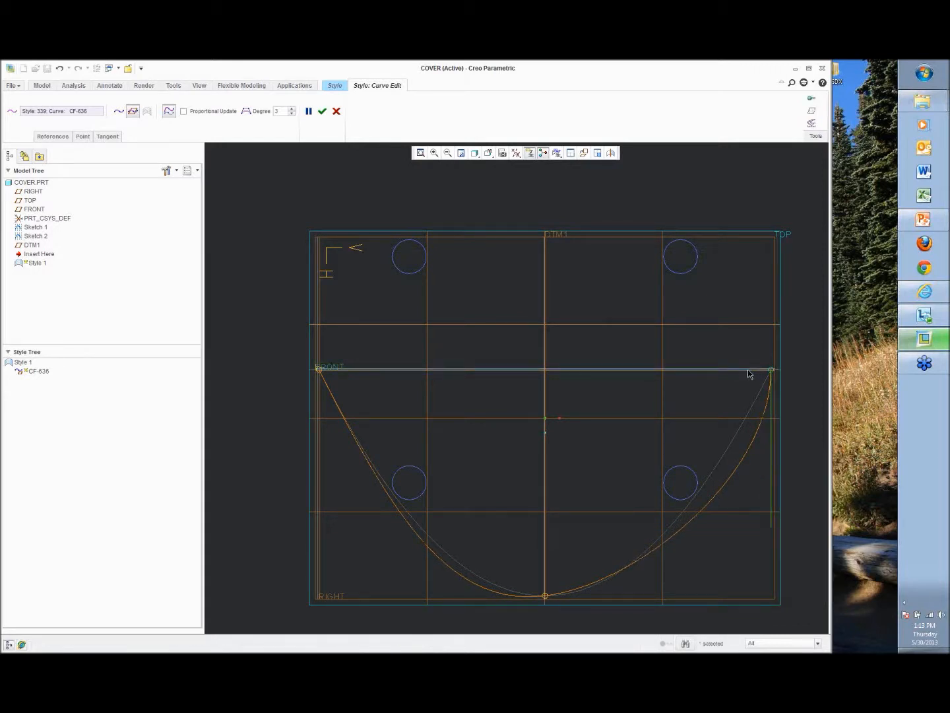
Make the curve's left-end tangent normal to the FRONT datum plane as well.
left_click(320, 373)
right_click(337, 414)
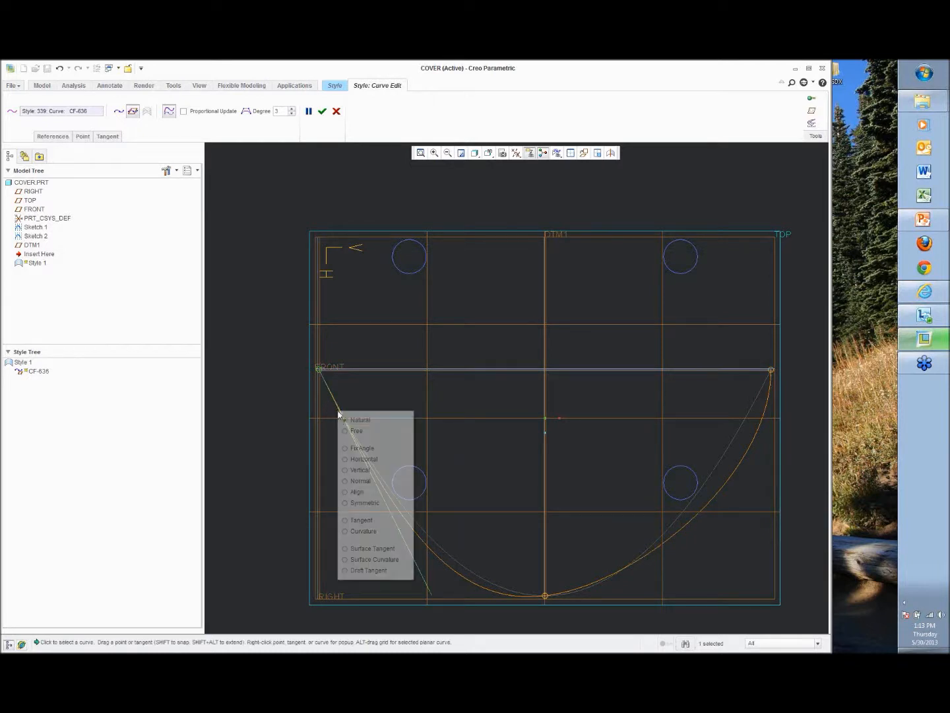
left_click(356, 482)
left_click(336, 371)
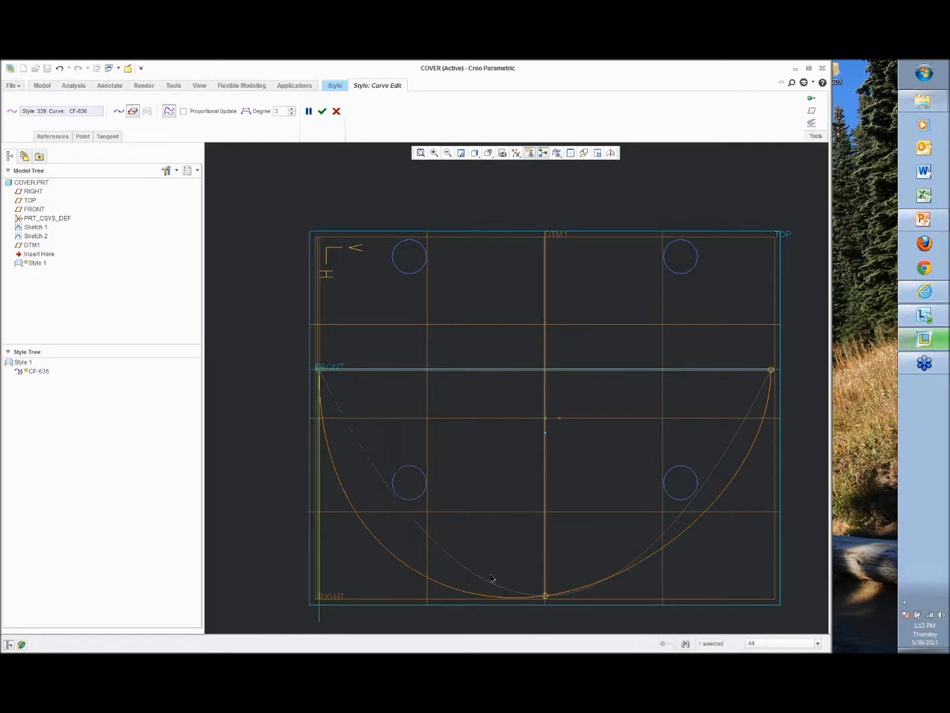
Lengthen the curve's right-end tangent until both halves look symmetric, and accept the curve edit.
scroll(520, 505, "down", 1)
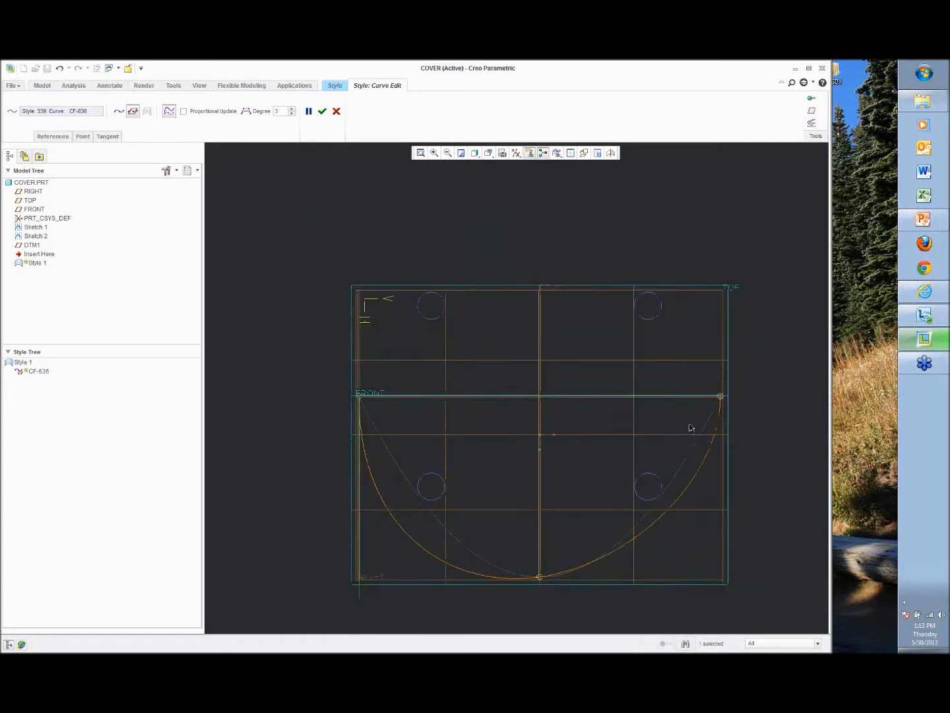
left_click_drag(723, 416, 717, 521)
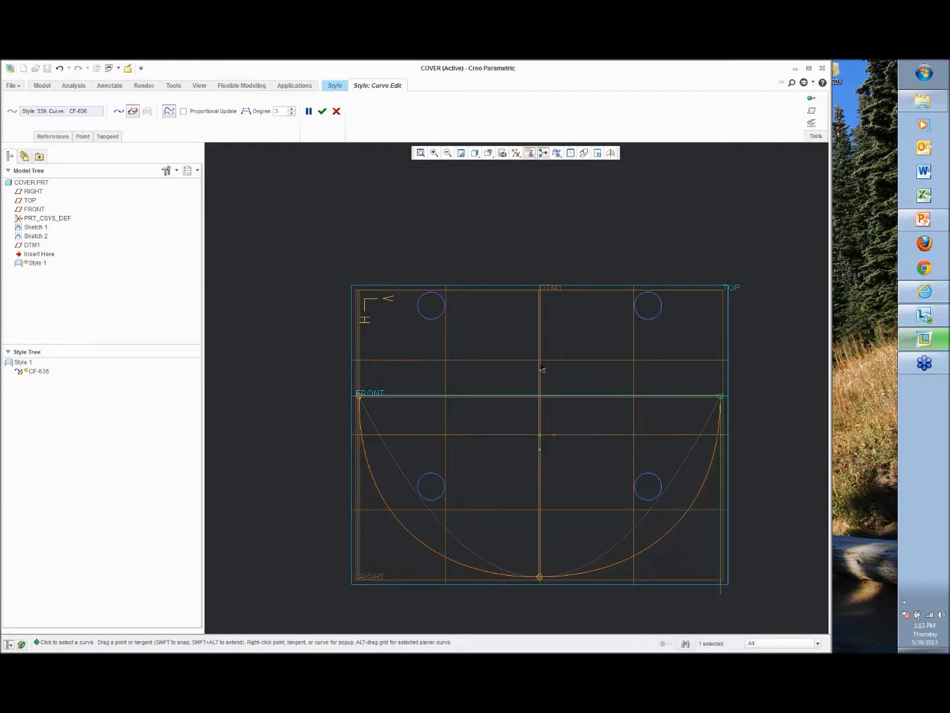
left_click(323, 112)
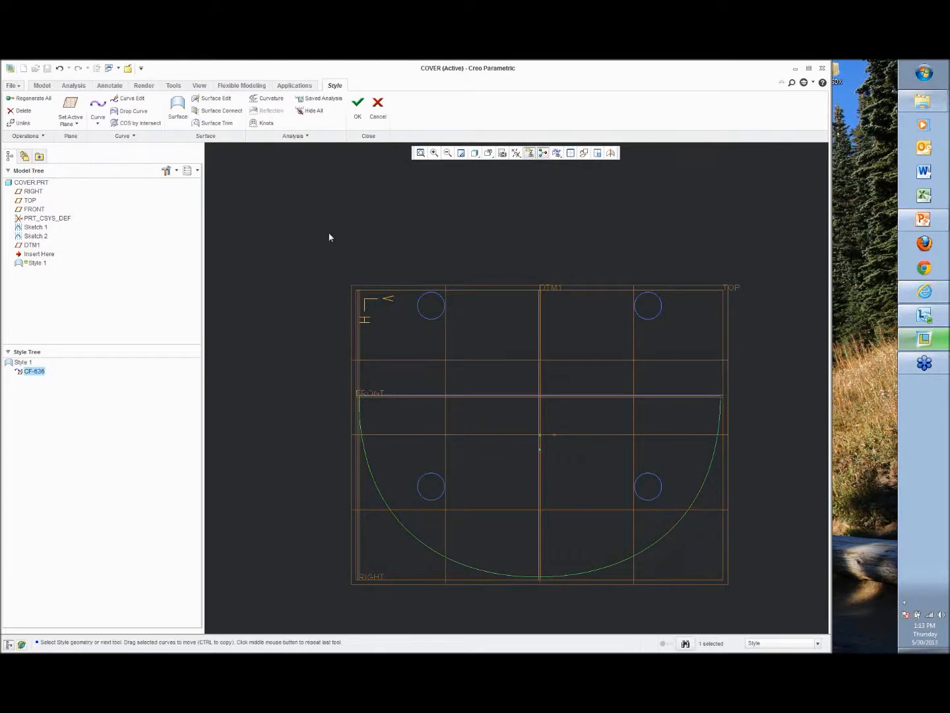
Begin another planar curve referenced to the TOP datum plane with an offset of 8.
key("ctrl+d")
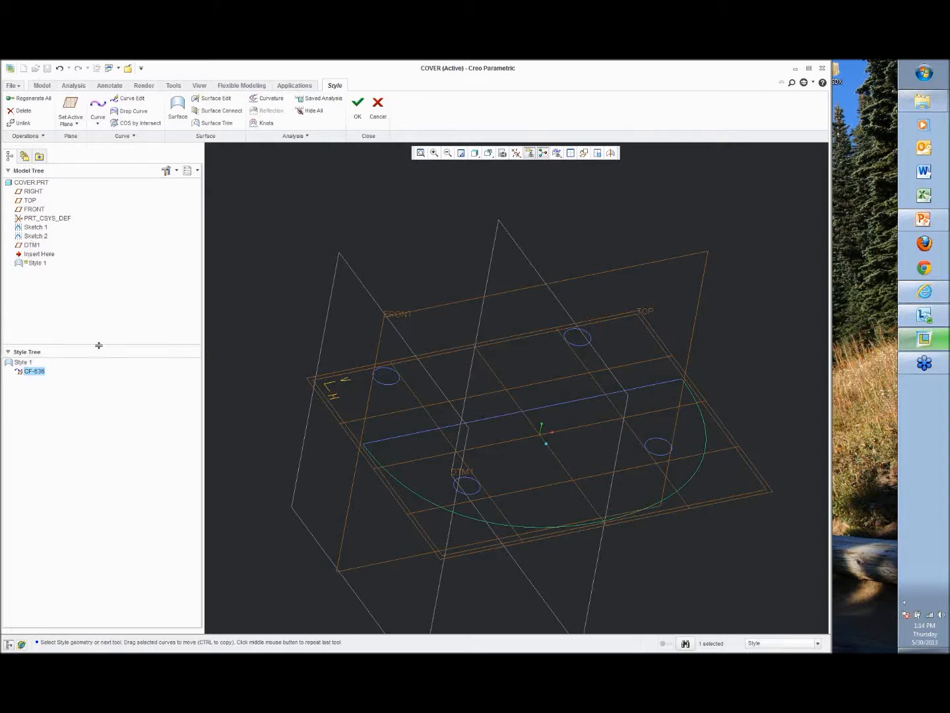
left_click(287, 253)
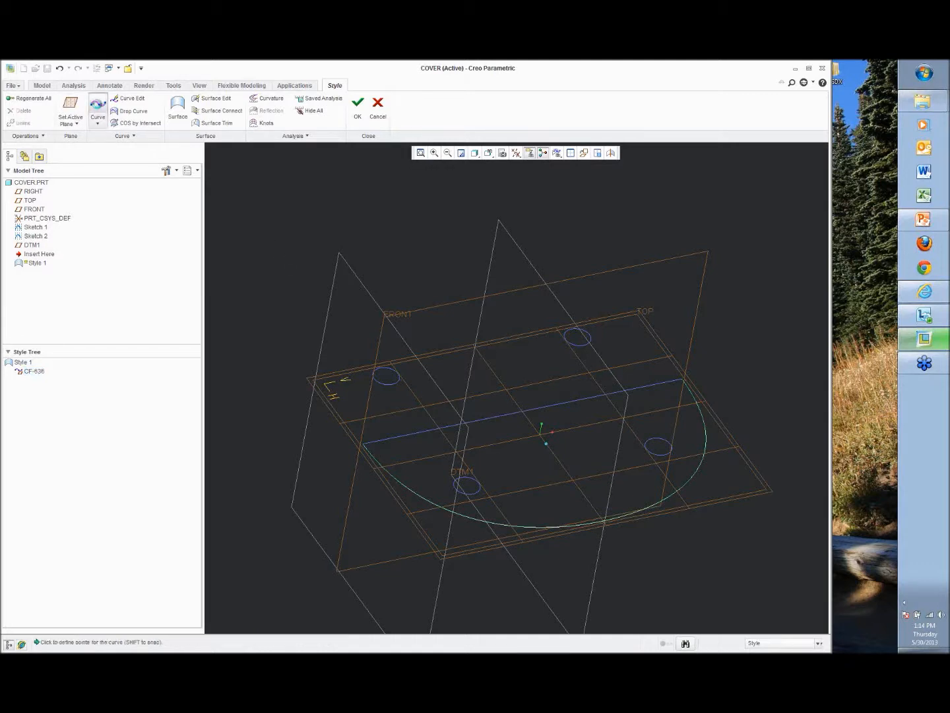
left_click(98, 107)
left_click(52, 136)
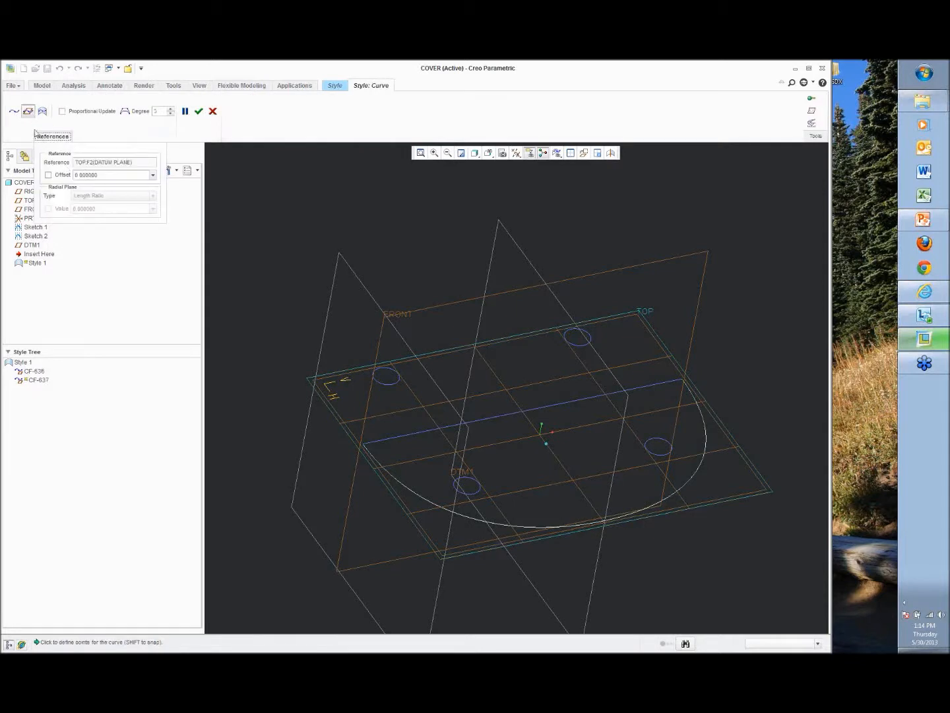
double_click(102, 176)
type("3")
key("Return")
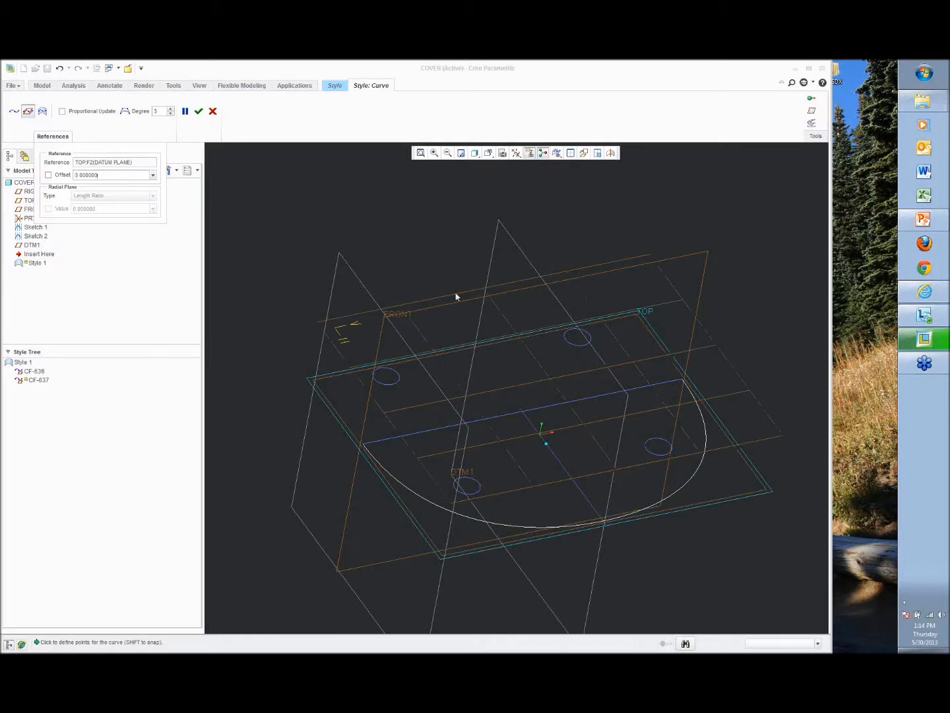
Draw a smaller U-shaped three-point curve on the offset plane, with its ends near FRONT and its middle point near DTM1.
middle_click_drag(513, 282, 459, 300)
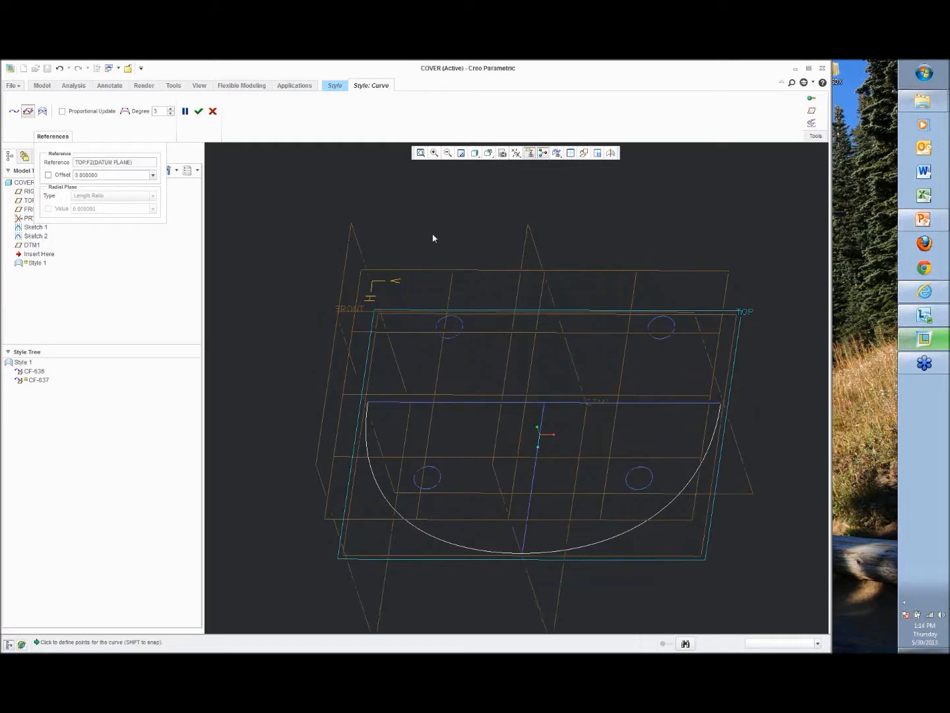
right_click(496, 213)
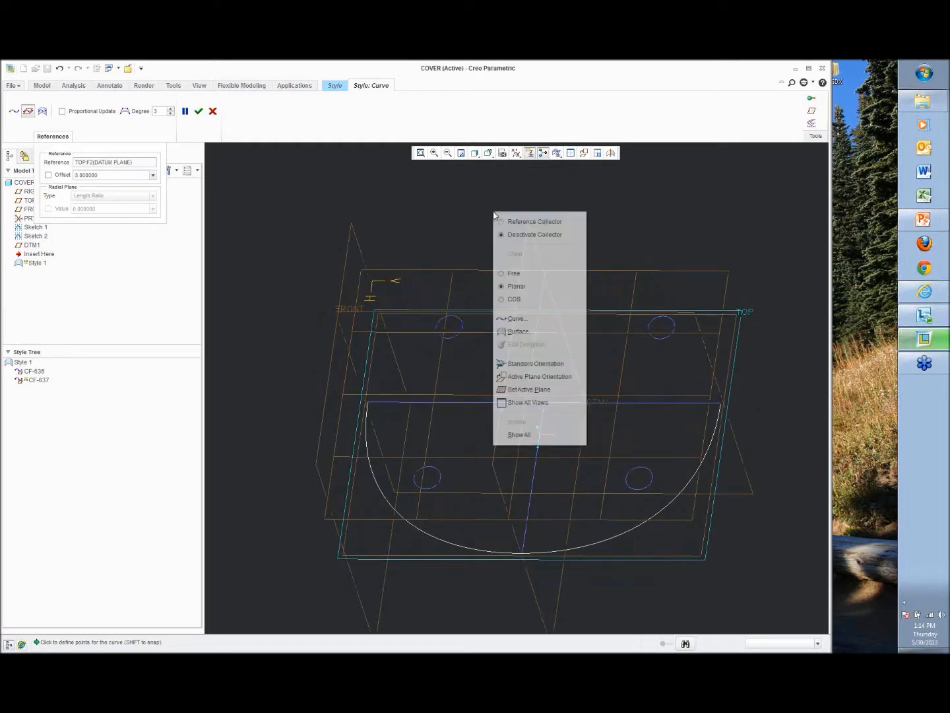
left_click(523, 375)
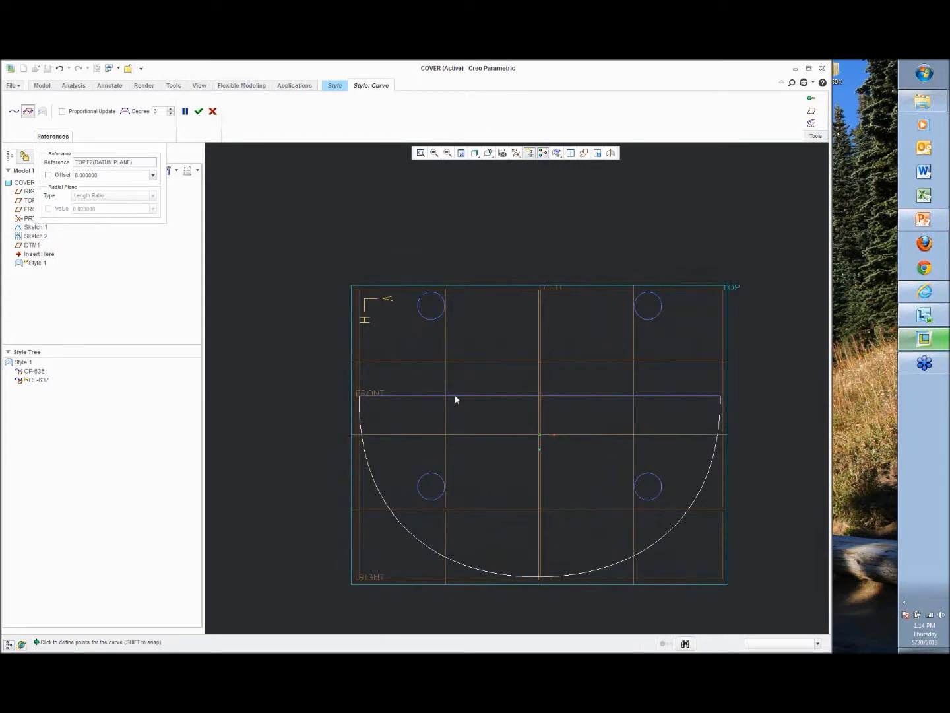
left_click(540, 525)
left_click(629, 398)
middle_click(582, 501)
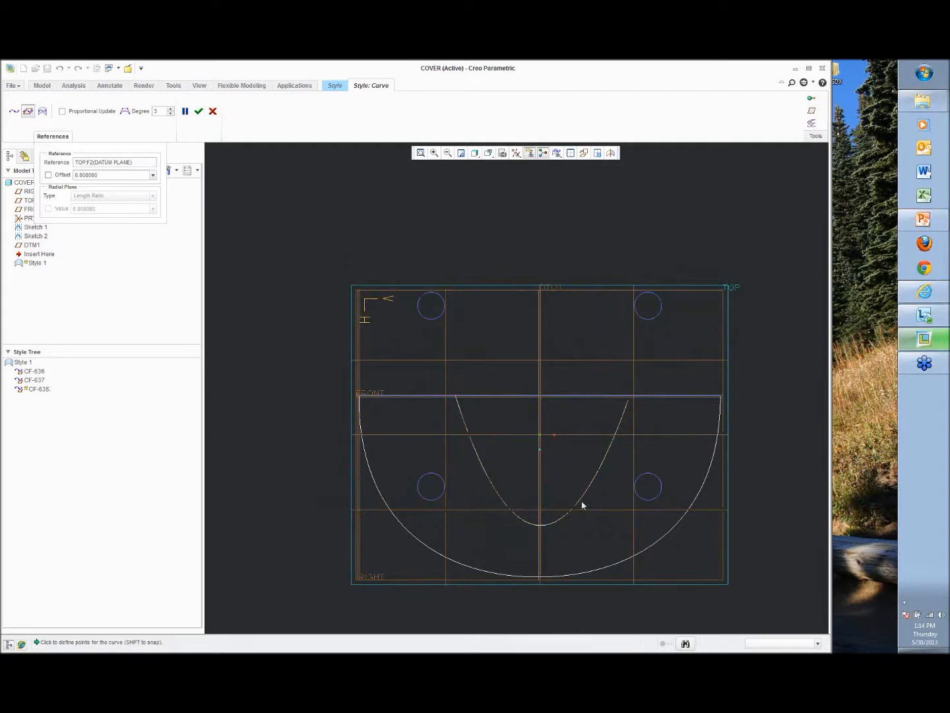
middle_click_drag(558, 526, 573, 466)
right_click(577, 472)
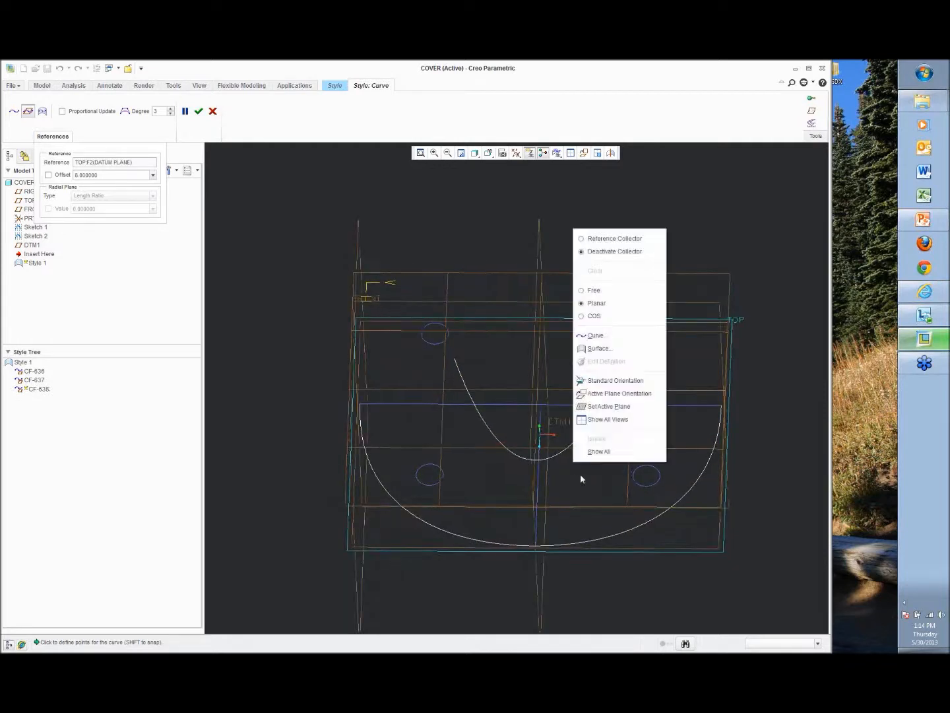
left_click(484, 386)
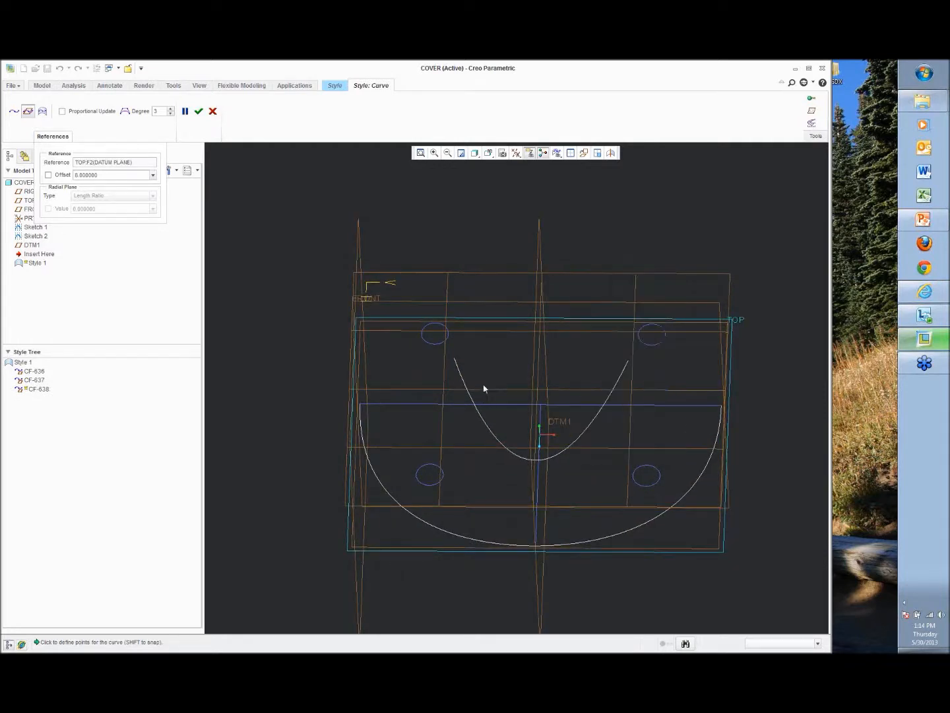
Edit the smaller curve so its middle point sits on DTM1 and both end points snap to the FRONT datum plane.
middle_click(481, 387)
double_click(468, 389)
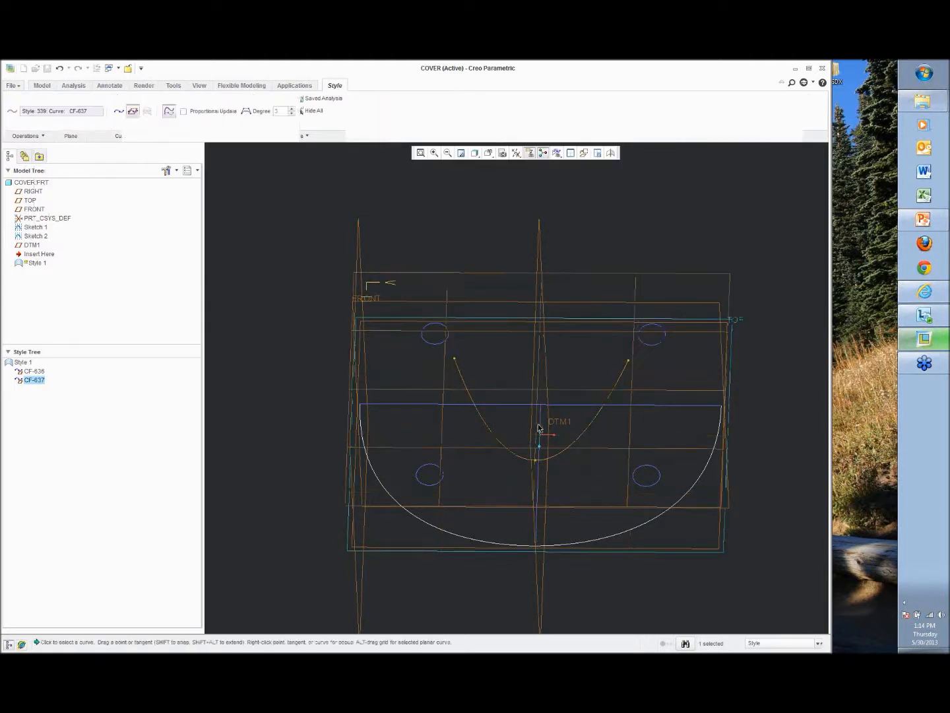
left_click_drag(537, 461, 537, 411)
middle_click_drag(579, 437, 620, 414)
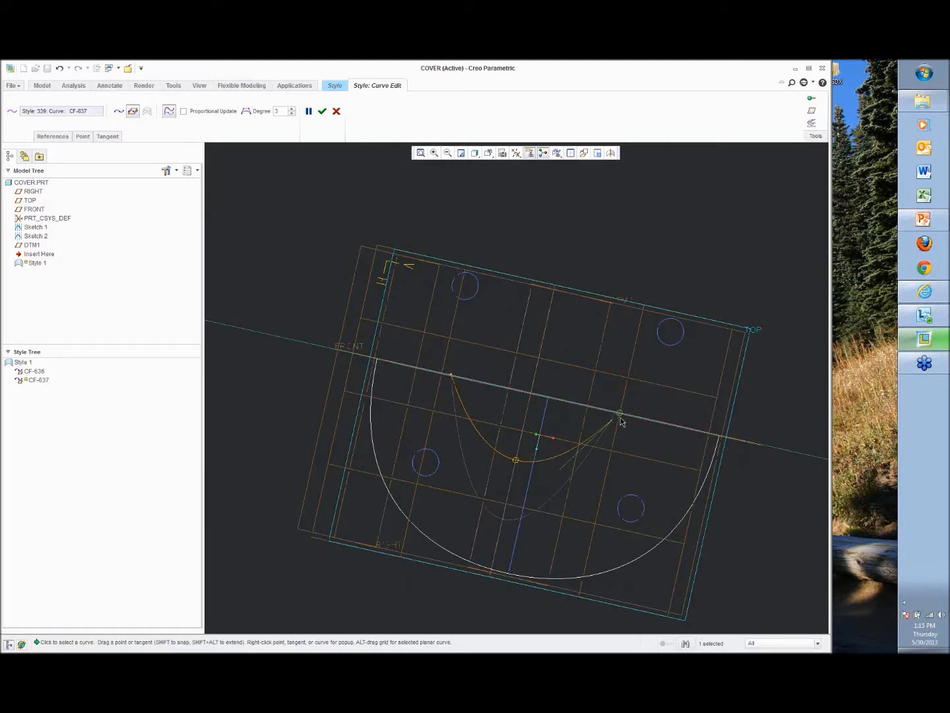
middle_click_drag(615, 420, 614, 410)
left_click(450, 376)
left_click(451, 374)
left_click_drag(451, 377, 453, 367)
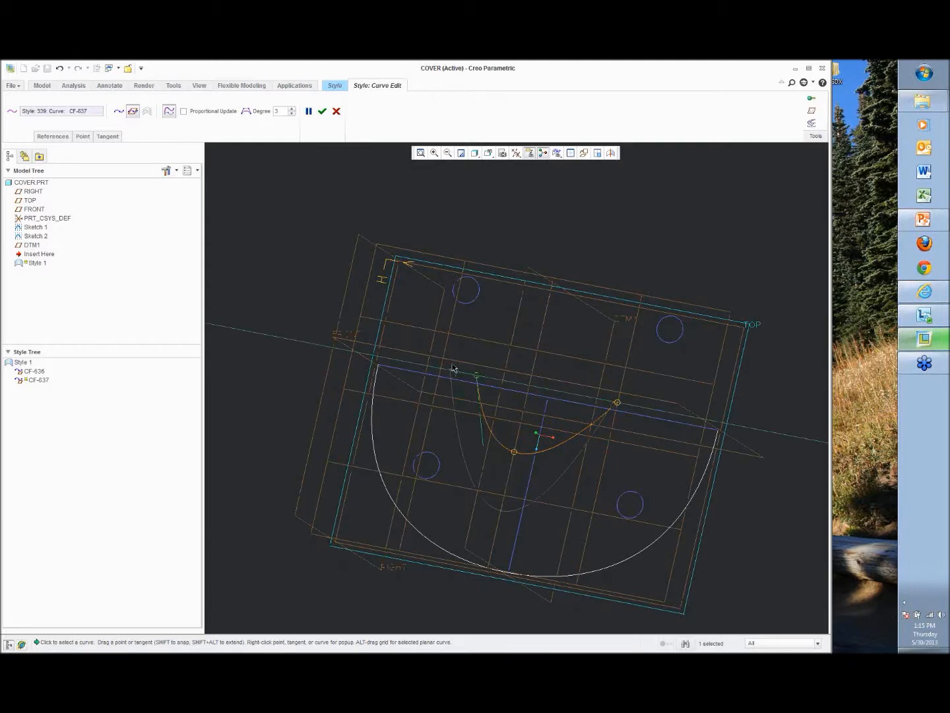
Make the smaller curve's left-end tangent normal to the FRONT datum plane.
mouse_move(495, 401)
middle_mouse_down()
mouse_move(505, 377)
mouse_move(504, 388)
middle_mouse_up()
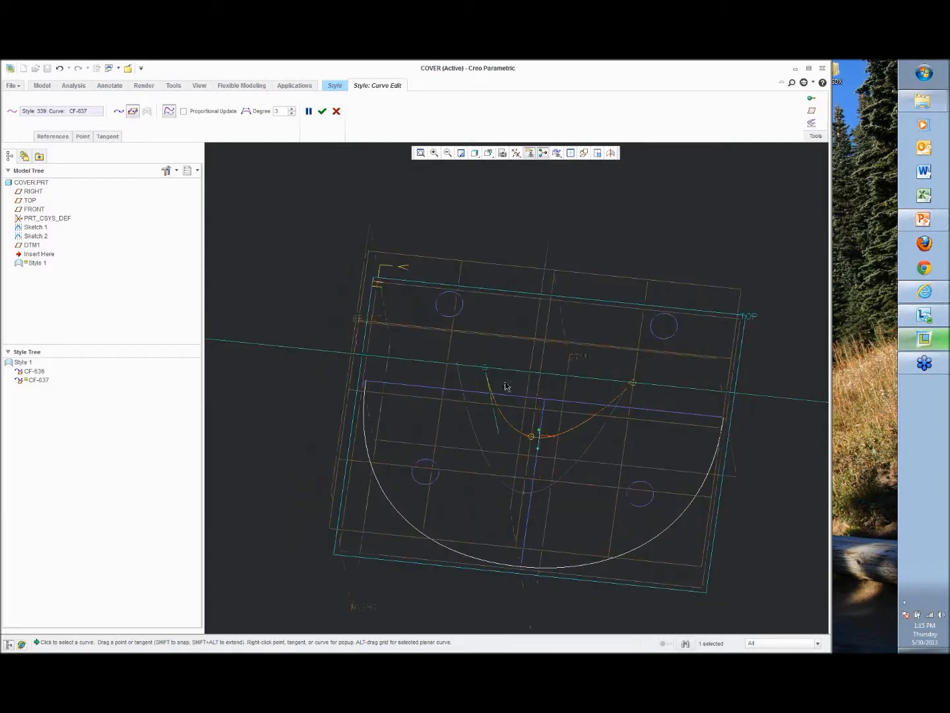
left_click_drag(495, 414, 470, 407)
right_click(475, 404)
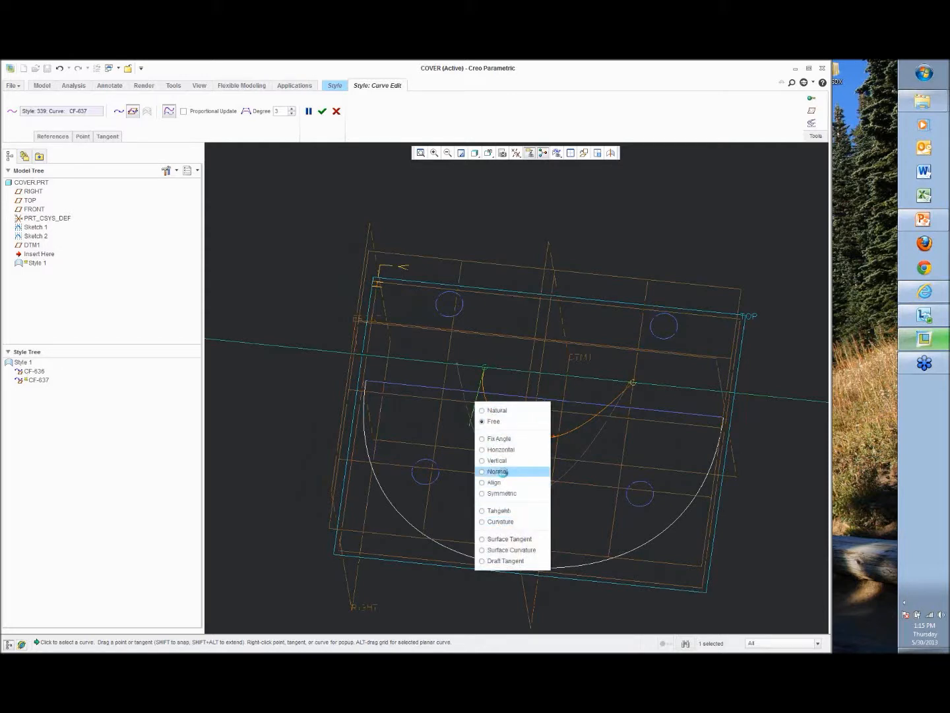
left_click(501, 472)
left_click(375, 323)
Make the smaller curve's right-end tangent normal to FRONT as well, and accept the curve edit.
middle_click_drag(533, 402, 535, 418)
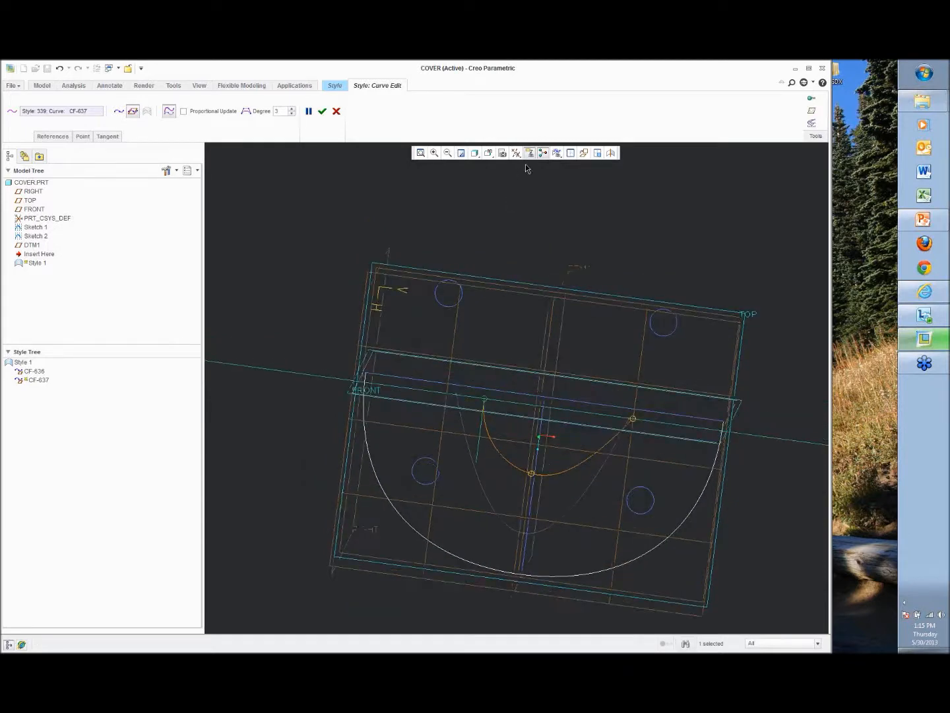
right_click(522, 183)
left_click(559, 368)
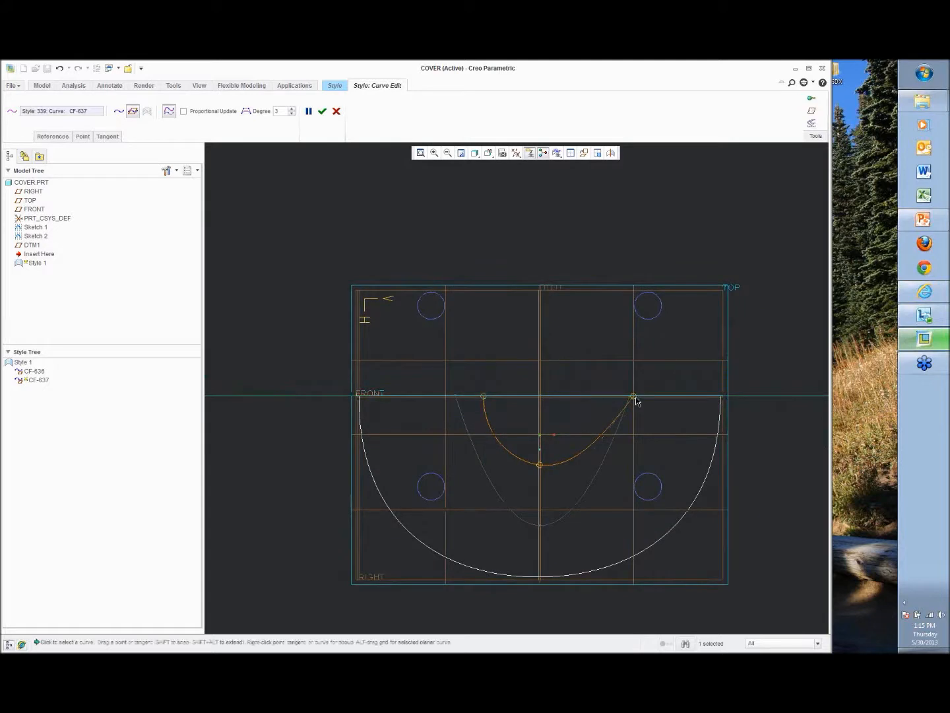
right_click(634, 398)
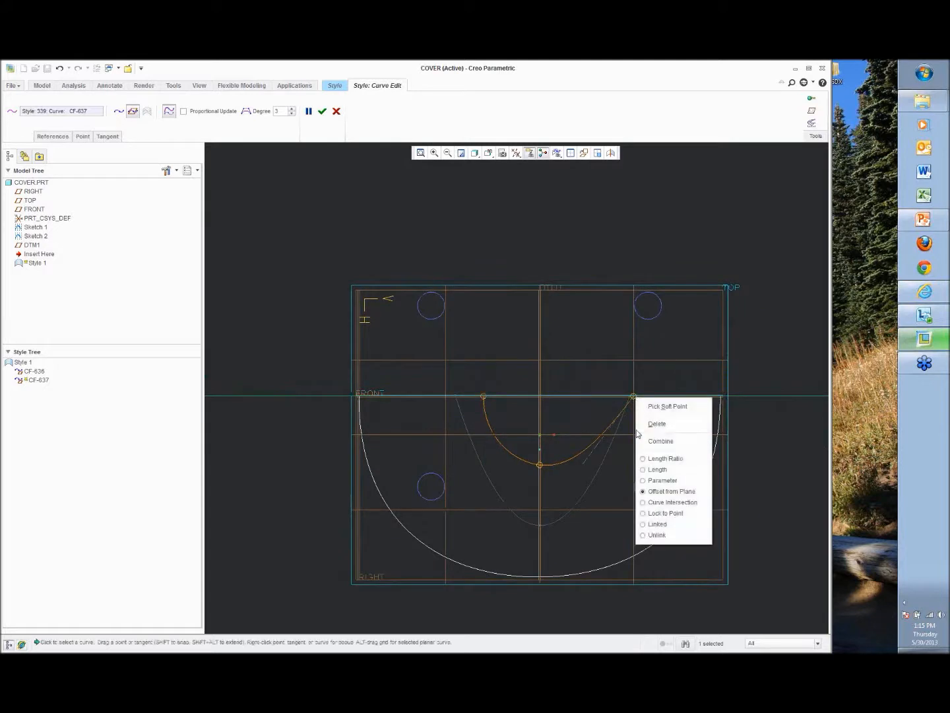
left_click(661, 492)
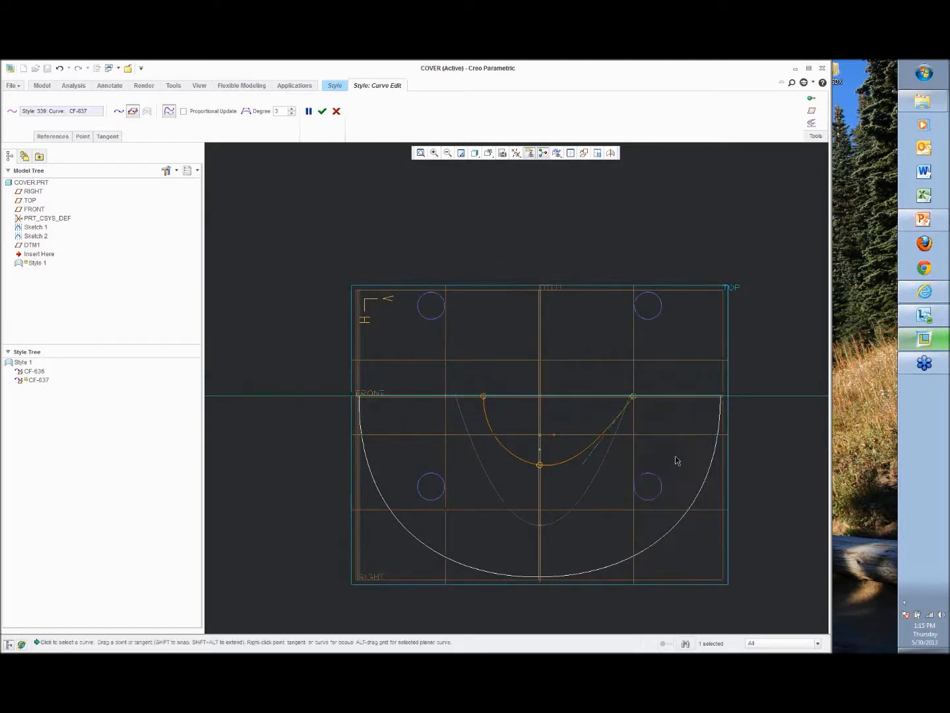
right_click(605, 441)
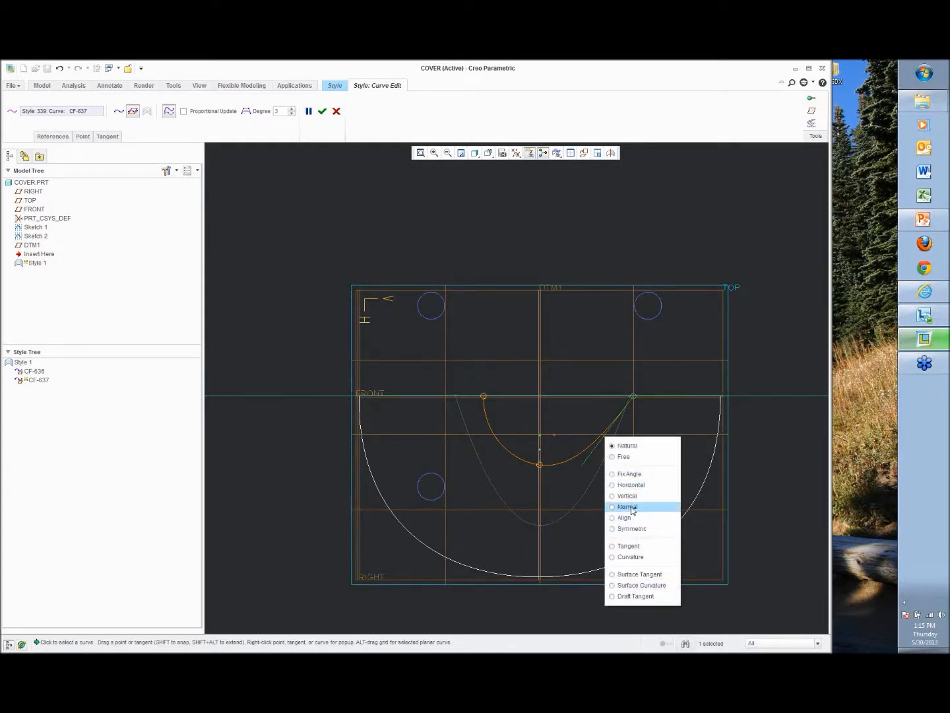
left_click(630, 510)
left_click(645, 398)
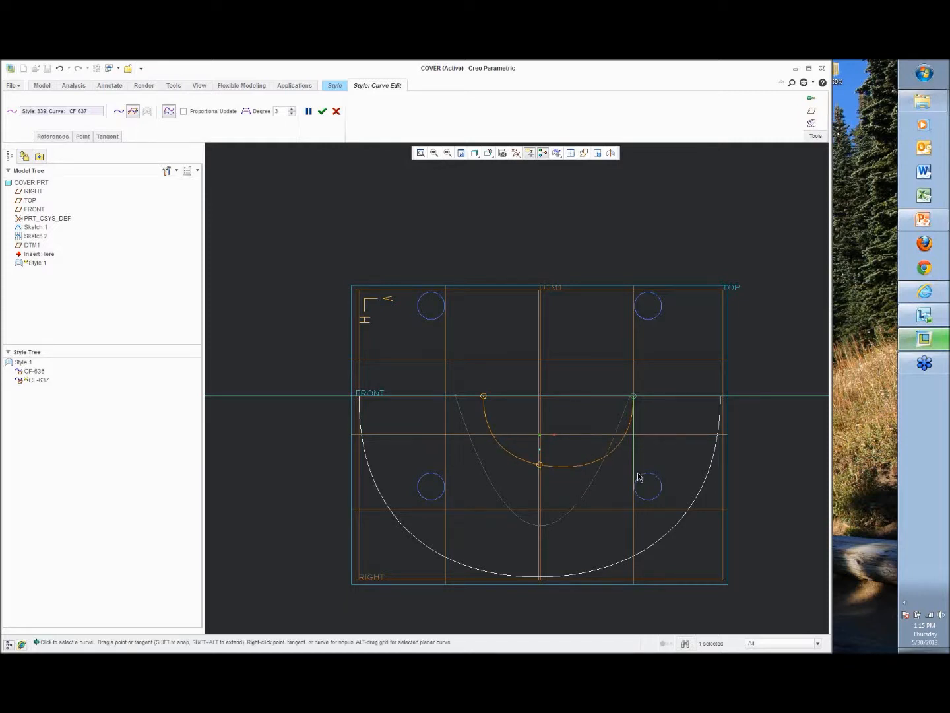
middle_click_drag(528, 441, 637, 503)
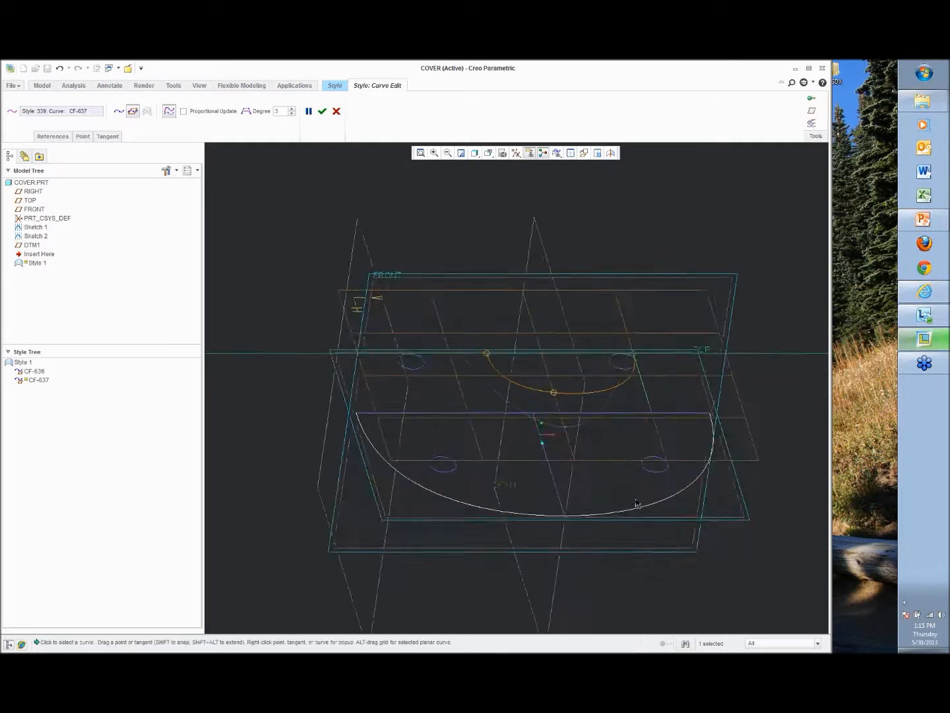
left_click(322, 110)
Set the FRONT datum plane as the active plane and orient the view to it.
middle_click_drag(343, 198, 485, 354)
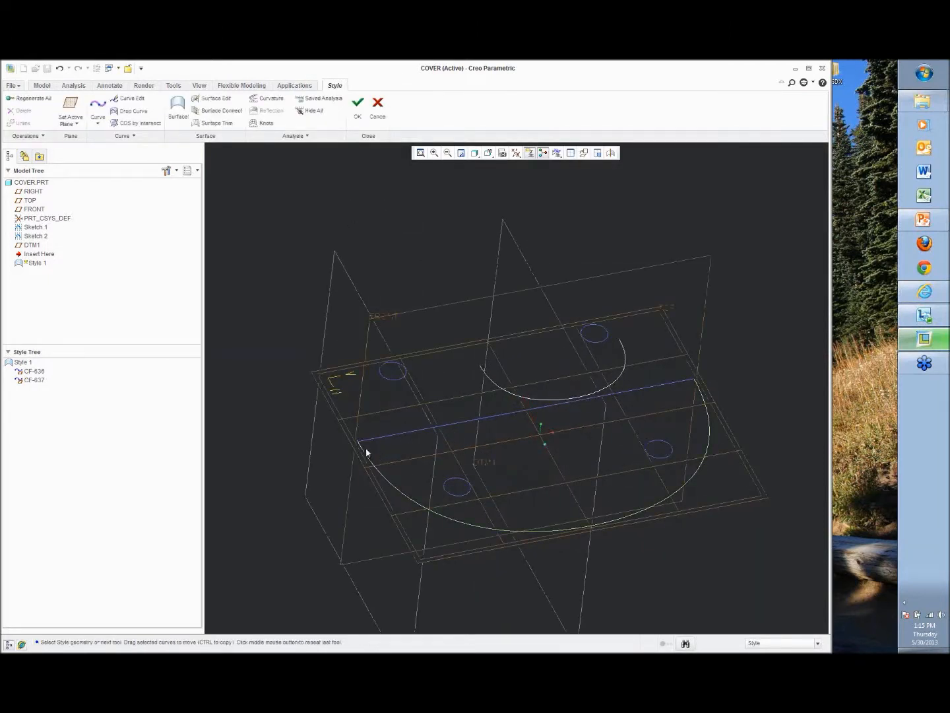
mouse_move(675, 359)
middle_mouse_down()
mouse_move(626, 360)
mouse_move(679, 355)
mouse_move(674, 336)
mouse_move(389, 307)
middle_mouse_up()
right_click(357, 210)
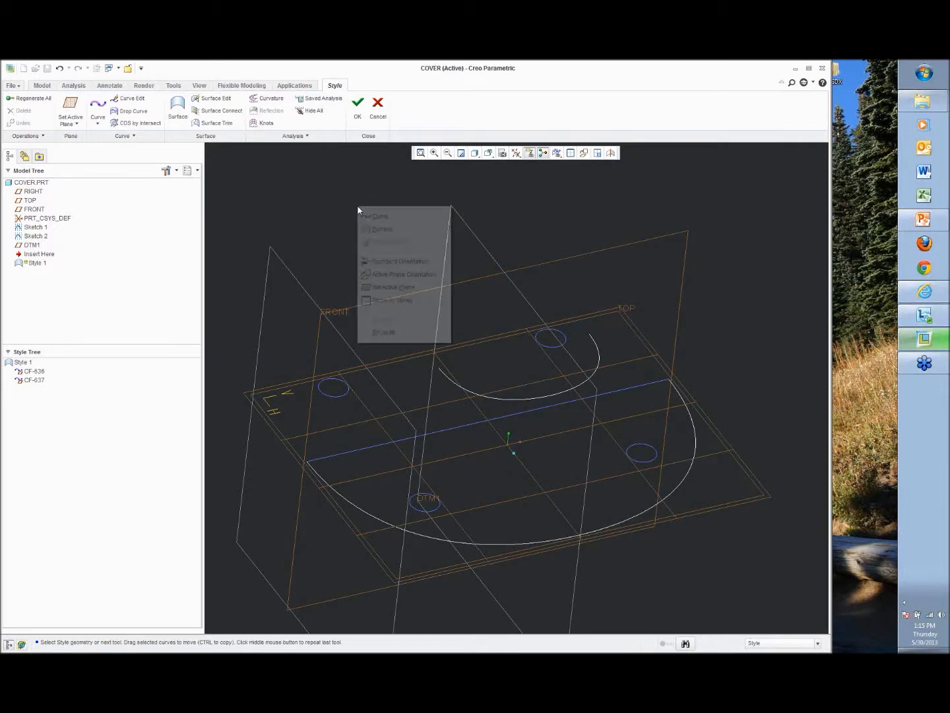
left_click(380, 275)
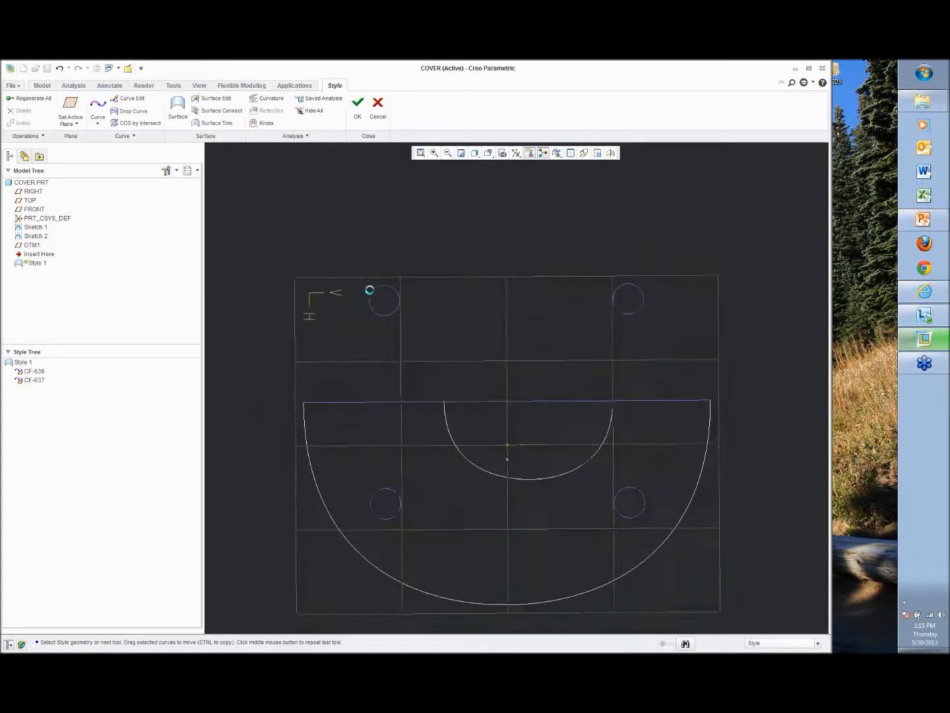
right_click(390, 232)
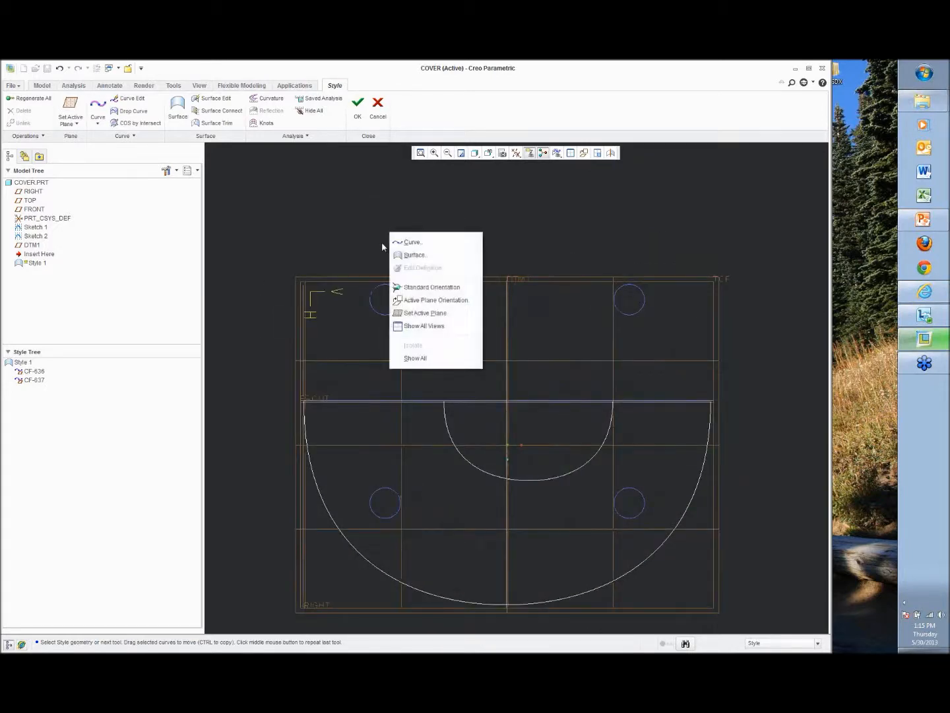
left_click(409, 312)
middle_click_drag(448, 339, 436, 303)
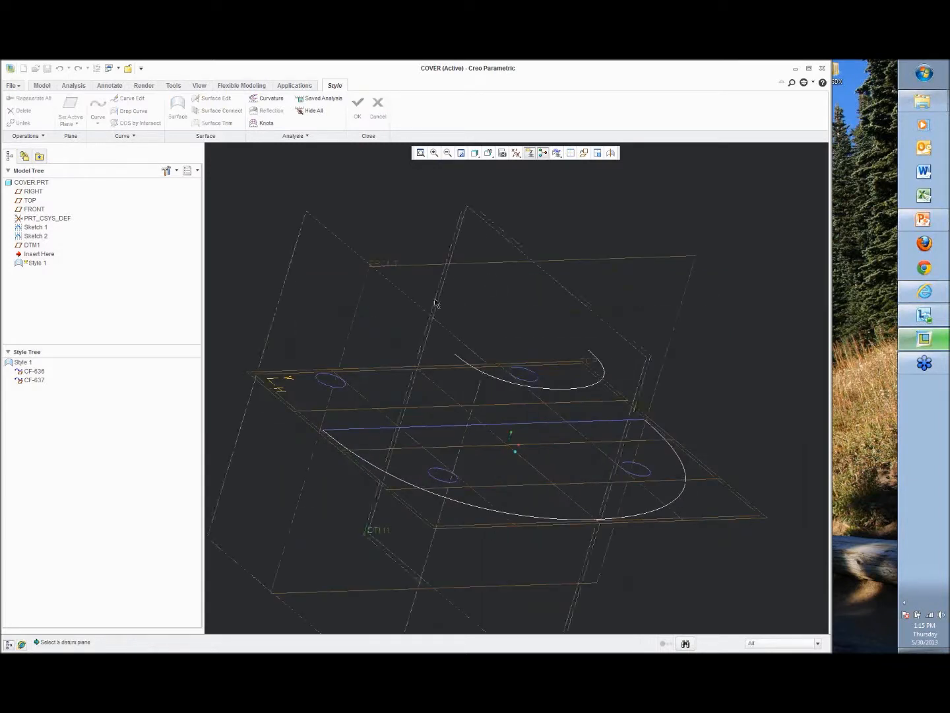
left_click(409, 264)
right_click(406, 229)
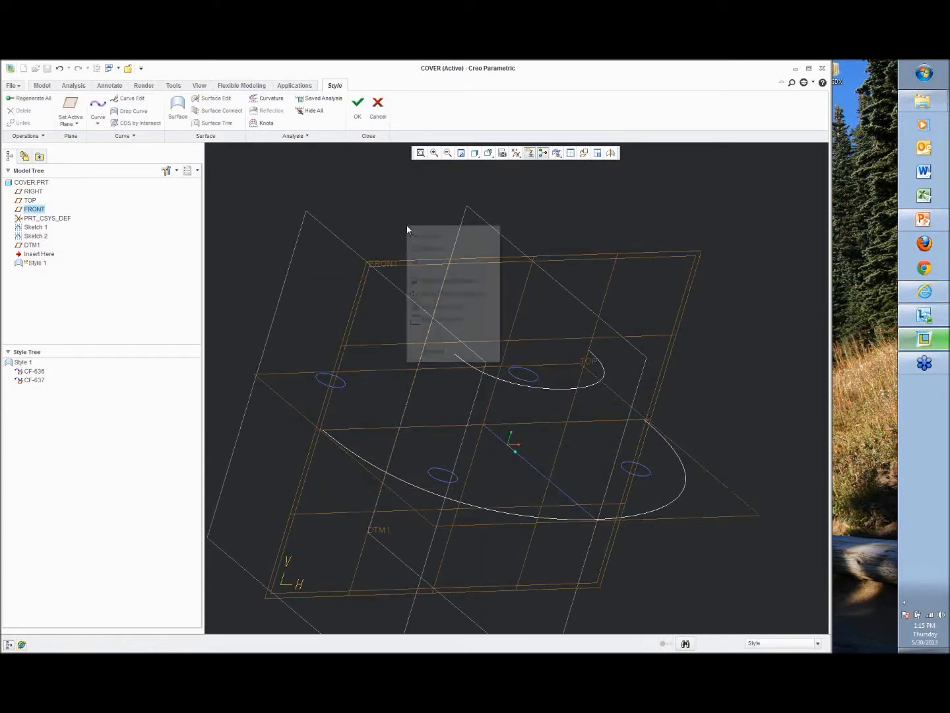
left_click(426, 294)
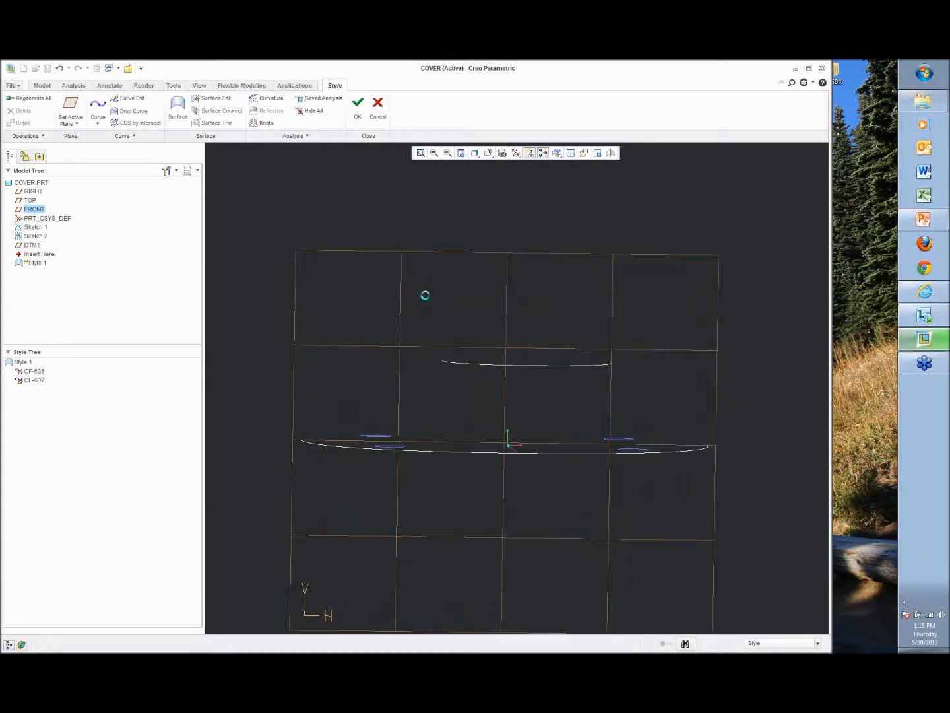
Start a planar curve on FRONT and turn off the display of datum planes.
left_click(98, 106)
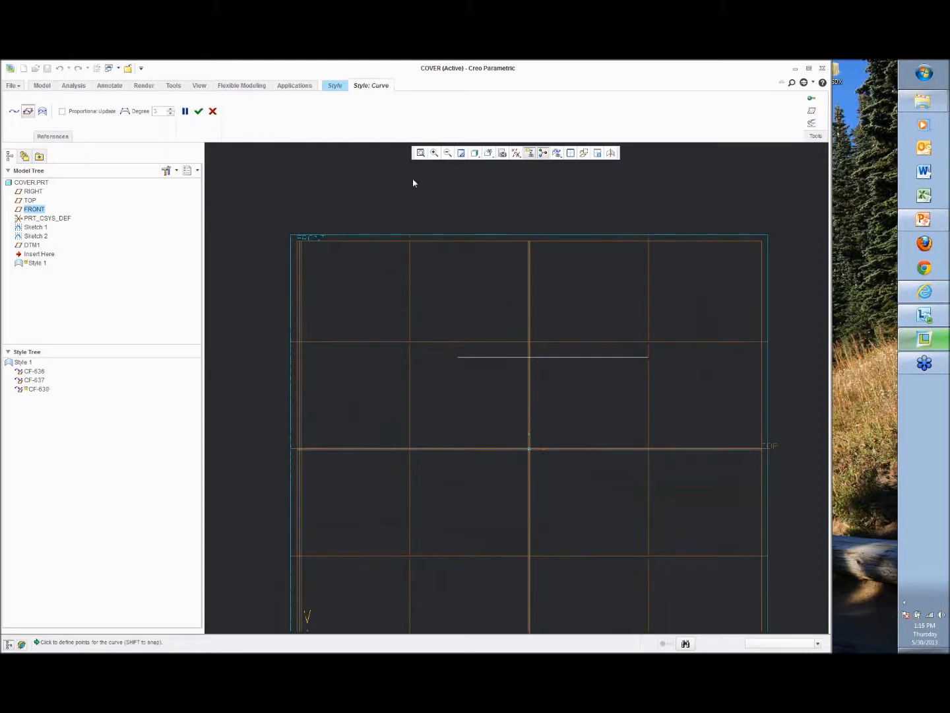
left_click(516, 153)
left_click(518, 223)
middle_click_drag(432, 219, 435, 244)
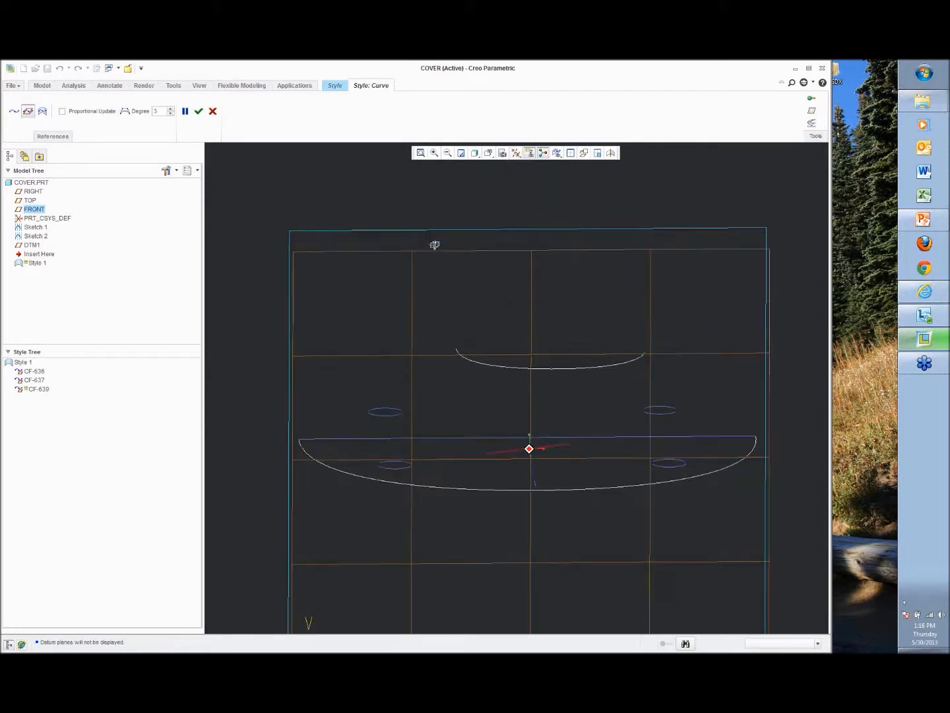
mouse_move(324, 429)
middle_mouse_down()
mouse_move(347, 390)
mouse_move(315, 423)
middle_mouse_up()
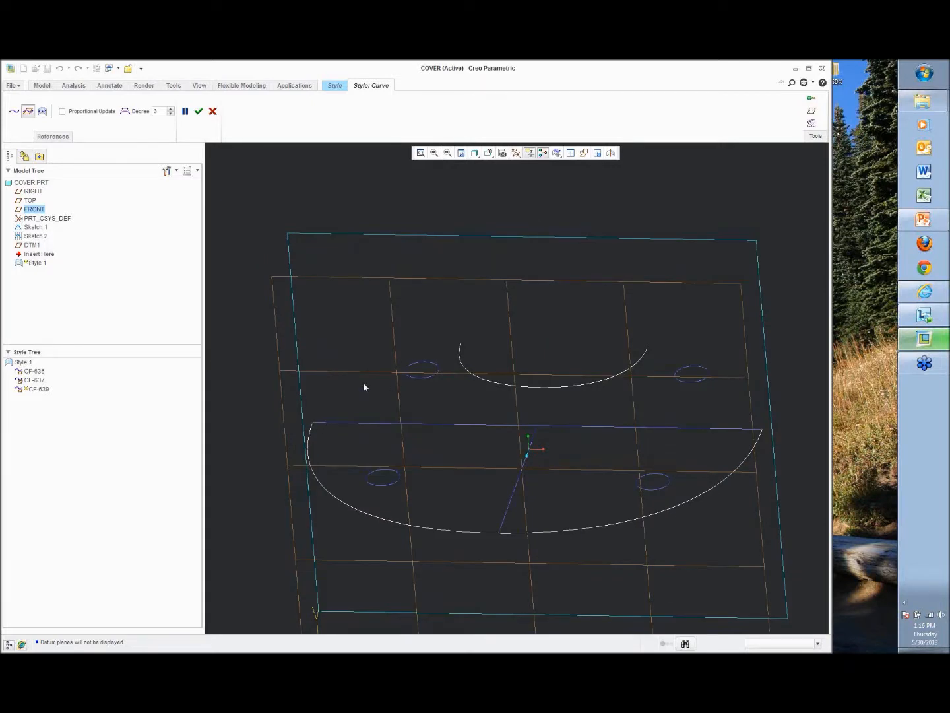
left_click(313, 423)
middle_click_drag(349, 355, 396, 465)
middle_click_drag(425, 417, 196, 211)
left_click(212, 111)
Begin a planar curve referenced to the FRONT datum plane with an offset of 0.
left_click(97, 105)
left_click(53, 136)
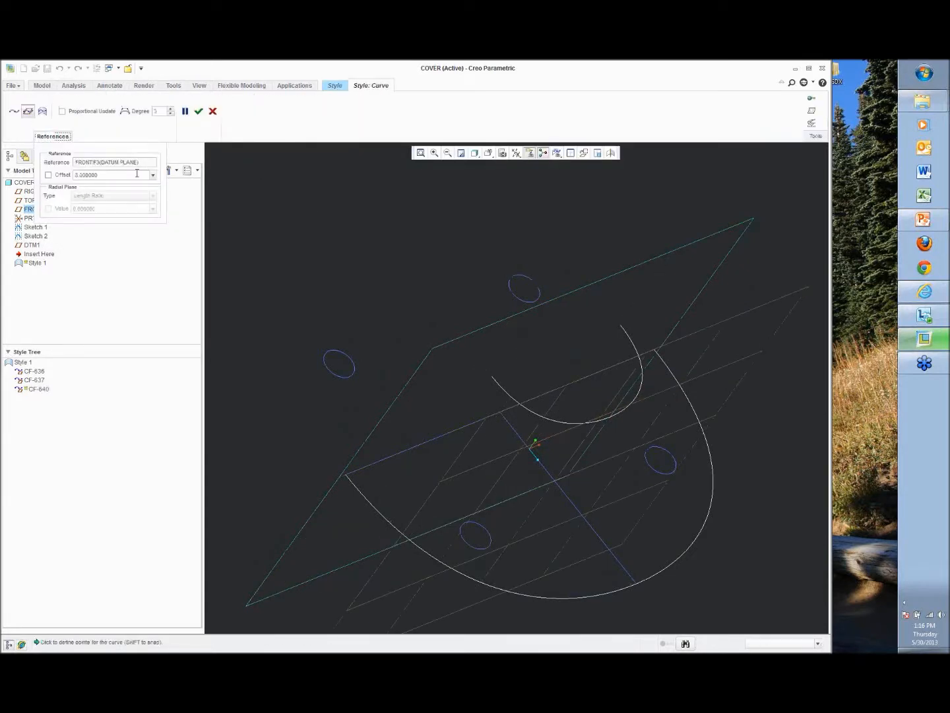
double_click(137, 175)
type("0")
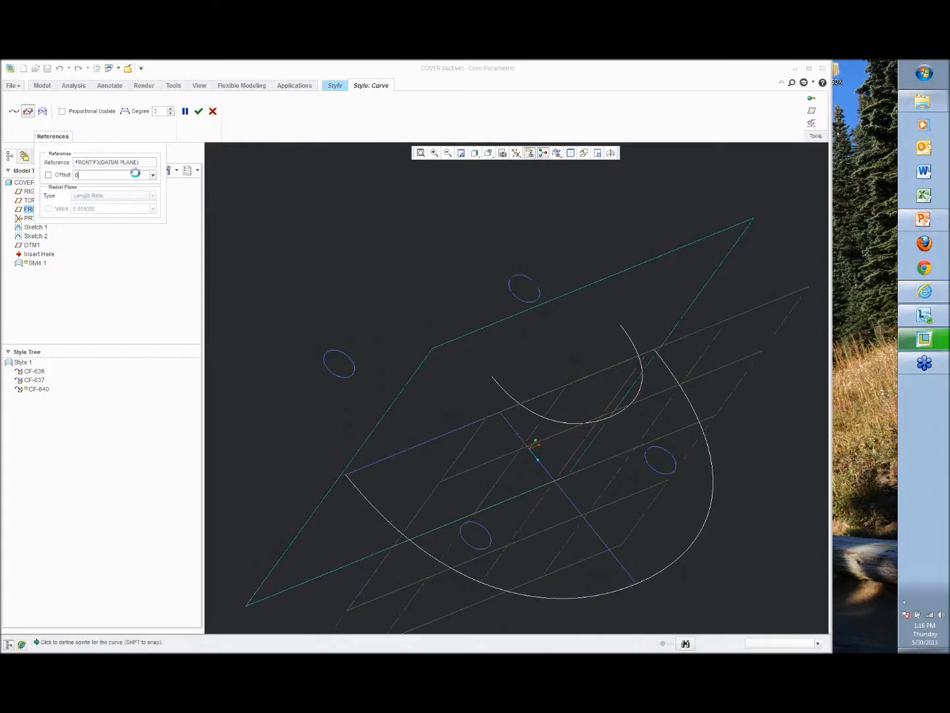
Draw a two-point curve on FRONT joining the large curve's left end to the smaller curve's left end.
middle_click_drag(537, 358, 496, 336)
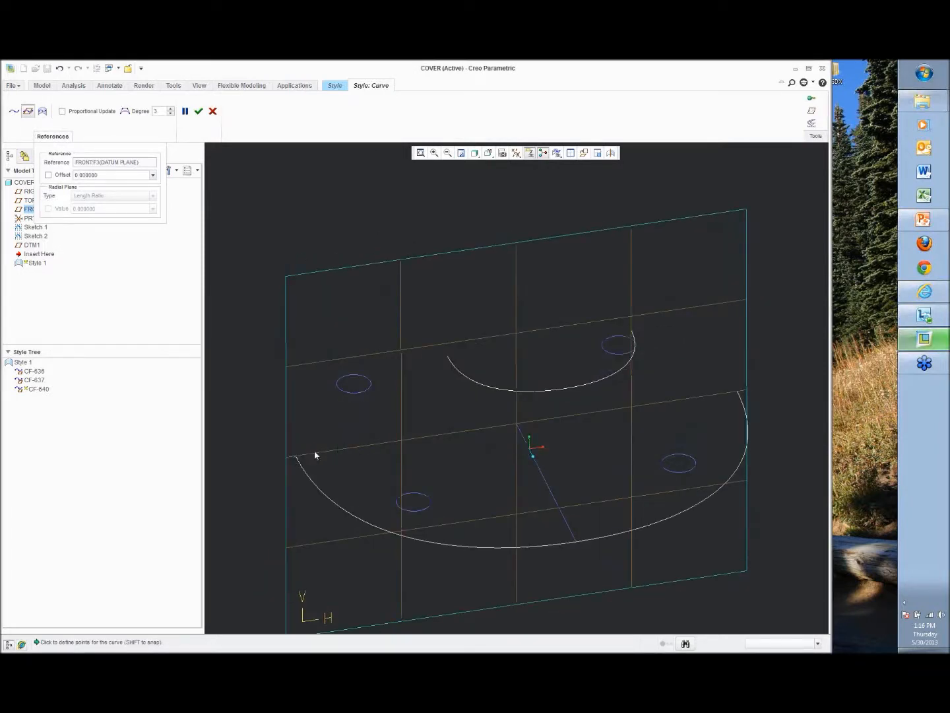
left_click(449, 353)
middle_click_drag(449, 382, 436, 358)
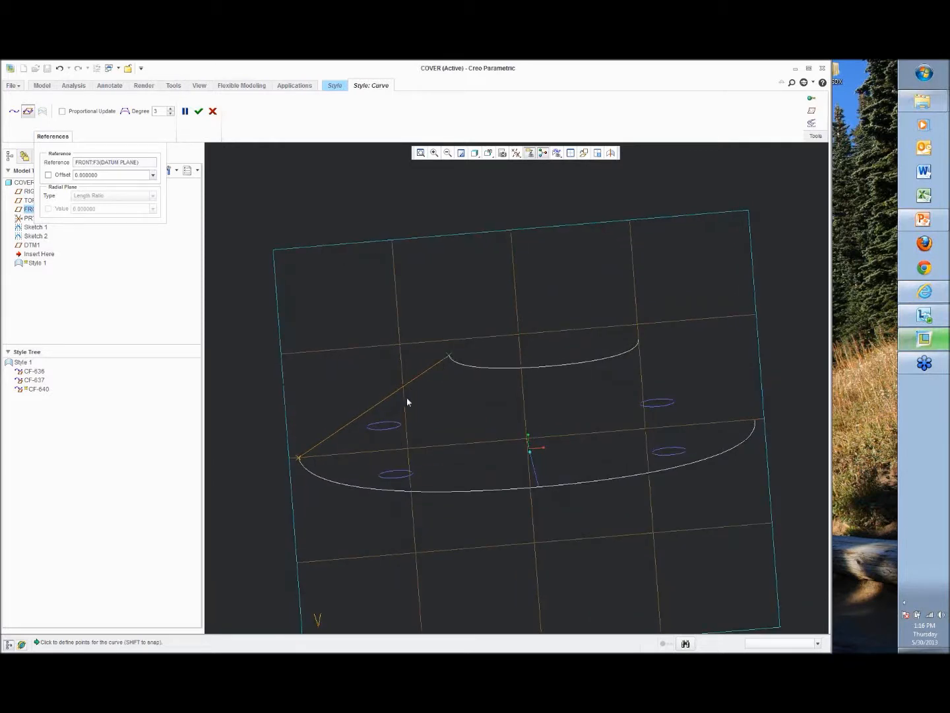
middle_click(349, 390)
middle_click(354, 396)
Edit the connecting curve and give its lower end a Draft Tangent condition referenced to the TOP datum plane.
right_click(364, 417)
left_click(389, 499)
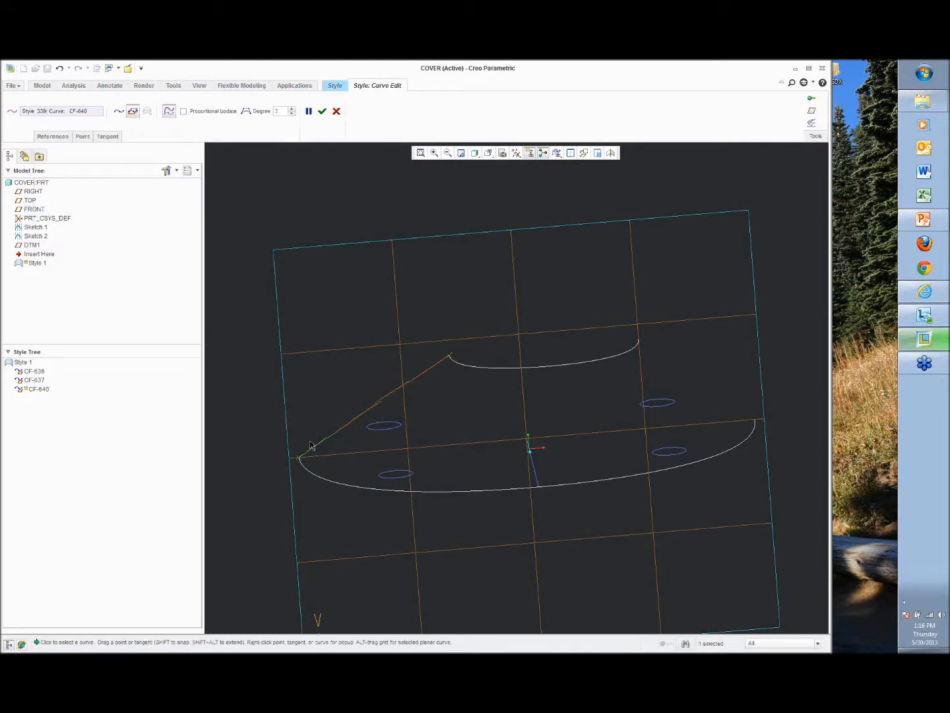
right_click(314, 449)
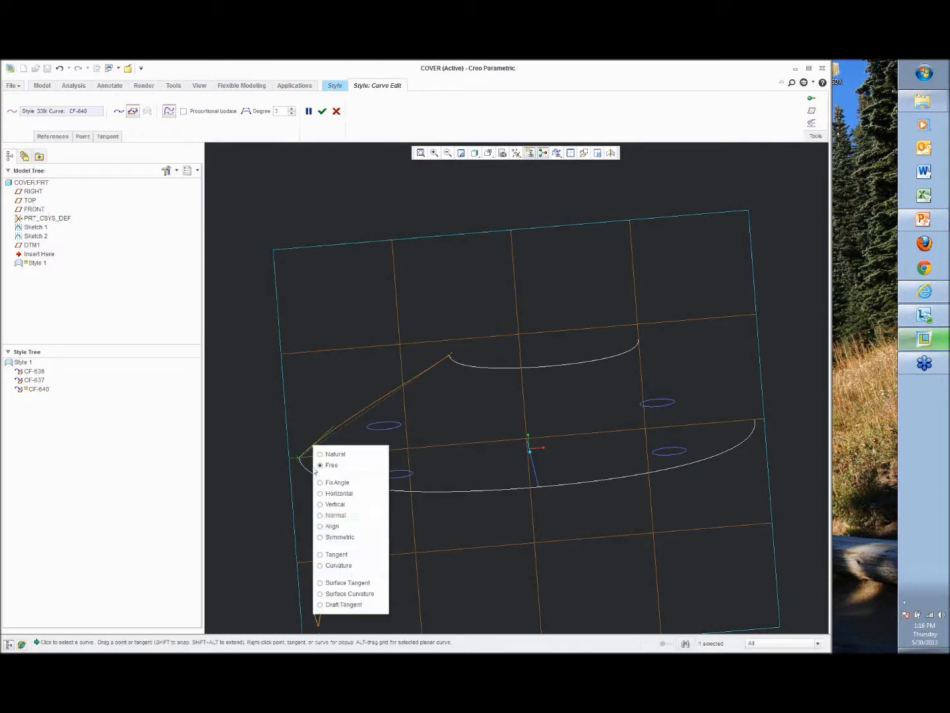
left_click(340, 605)
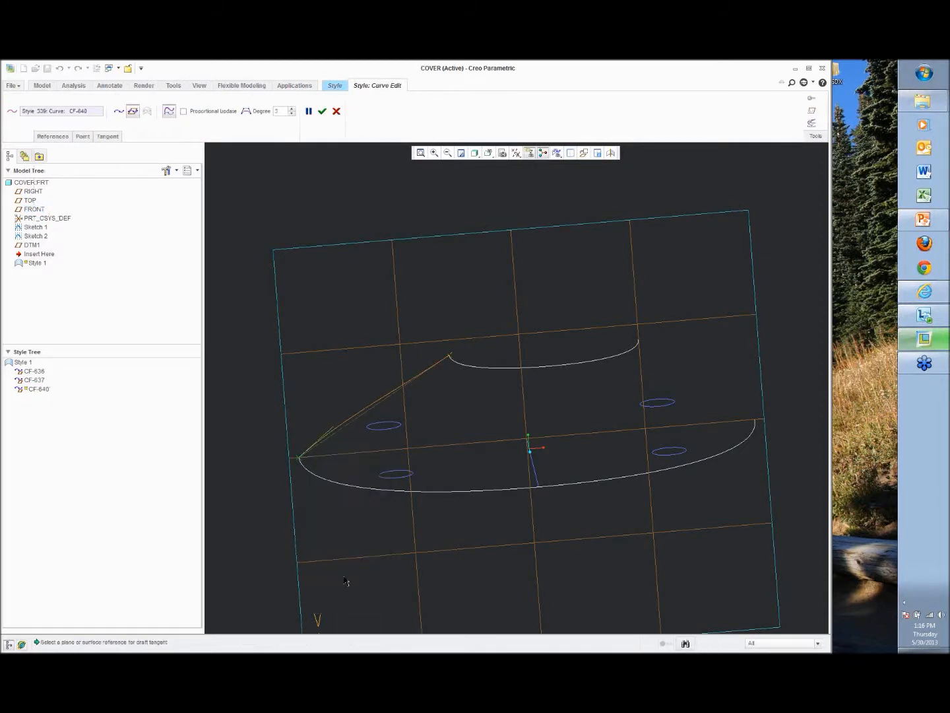
scroll(313, 505, "up", 3)
middle_click_drag(313, 504, 354, 504)
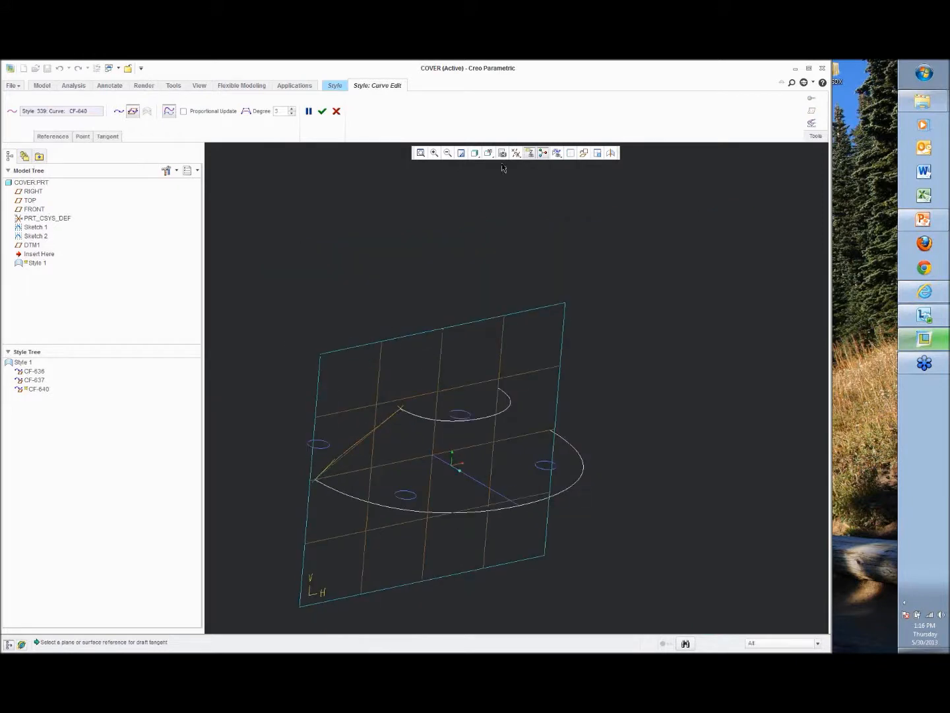
left_click(30, 200)
Make the connecting curve's upper-end tangent horizontal and accept the curve edit.
mouse_move(324, 457)
middle_mouse_down()
mouse_move(336, 455)
mouse_move(324, 452)
middle_mouse_up()
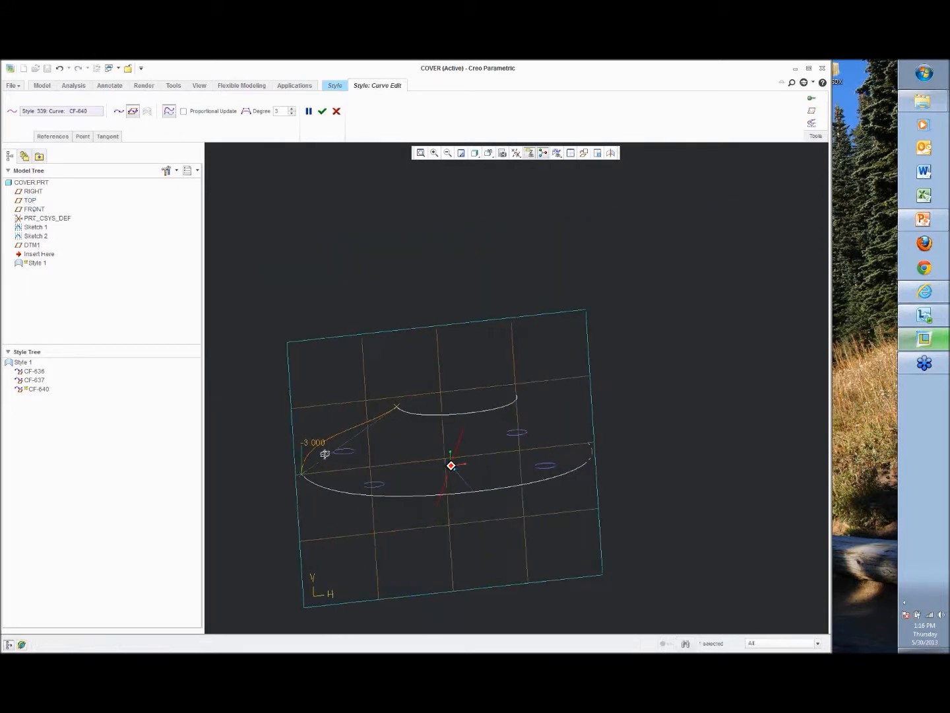
right_click(387, 416)
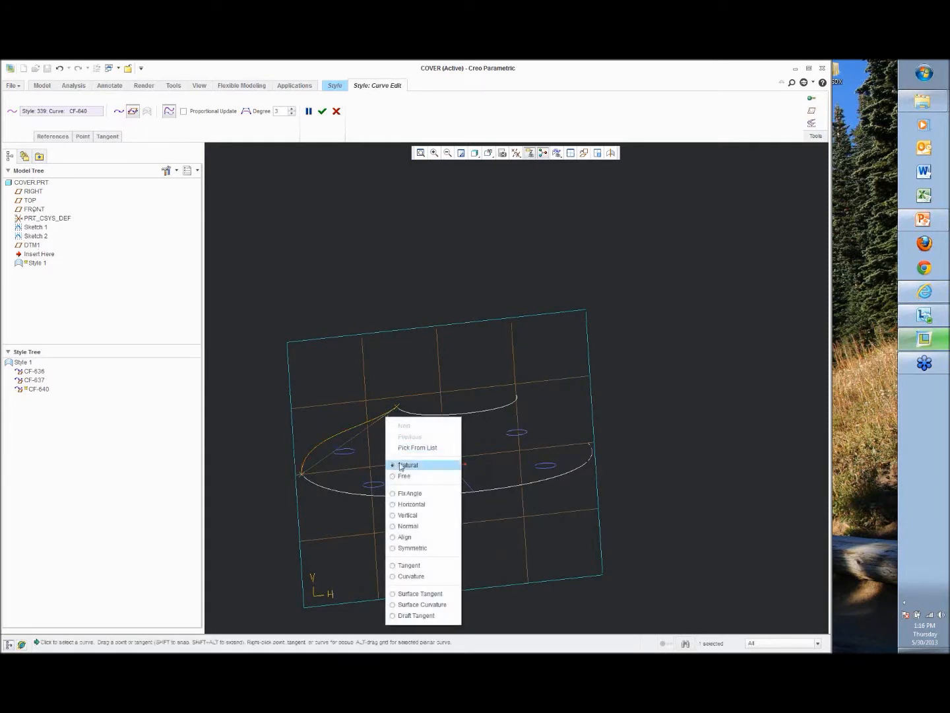
left_click(407, 505)
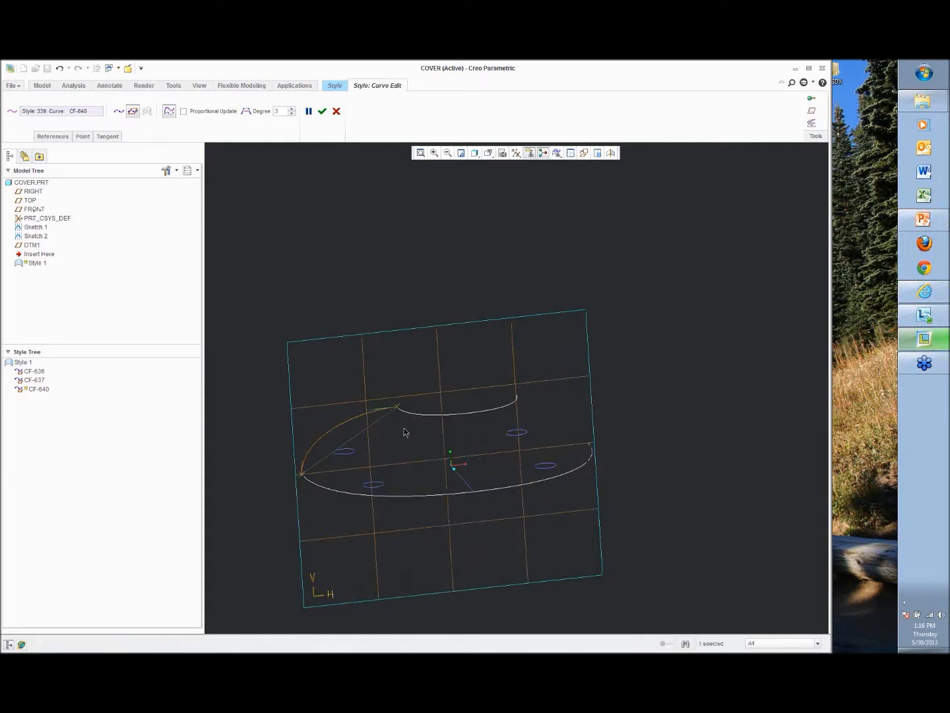
middle_click_drag(377, 404, 424, 418)
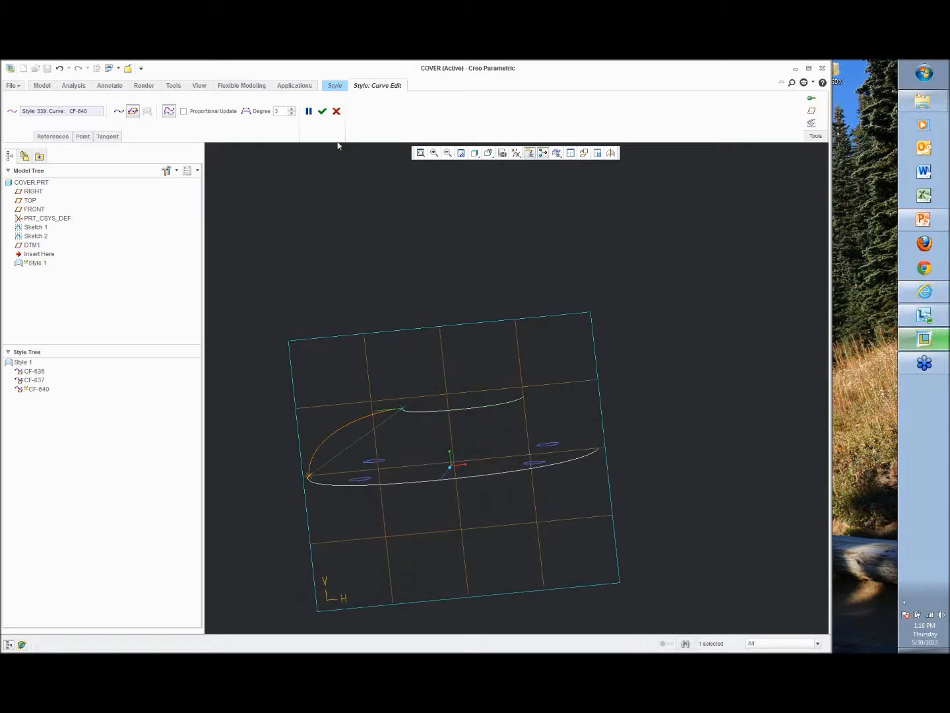
left_click(322, 111)
mouse_move(469, 220)
middle_mouse_down()
mouse_move(437, 233)
mouse_move(460, 234)
mouse_move(467, 251)
middle_mouse_up()
mouse_move(657, 420)
middle_mouse_down()
mouse_move(640, 413)
mouse_move(652, 420)
middle_mouse_up()
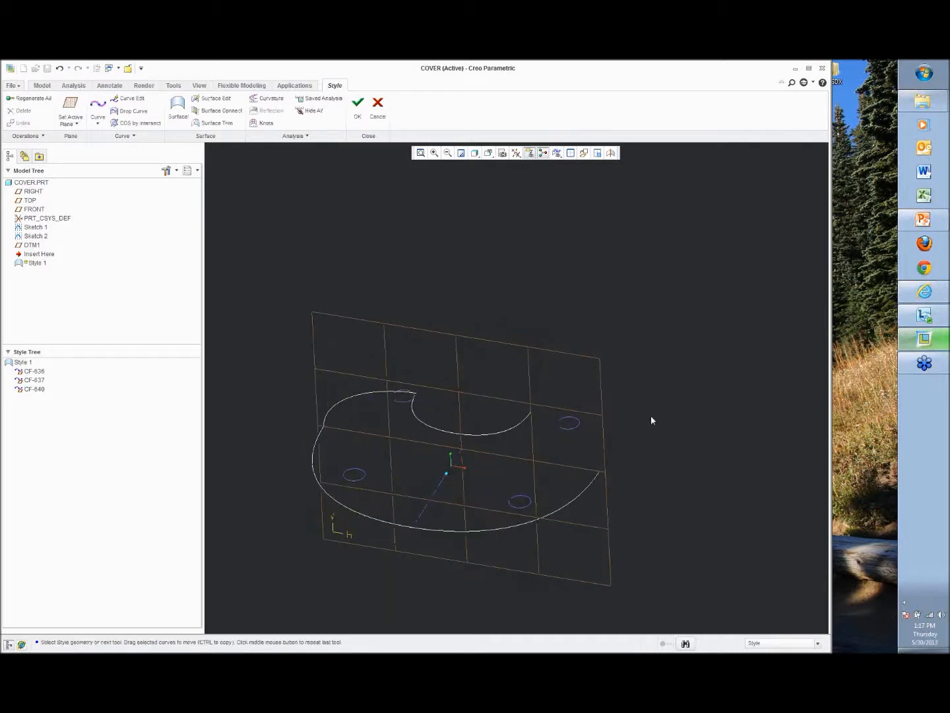
Draw a two-point planar curve on FRONT joining the smaller curve's right end to the large curve's right end.
left_click(98, 106)
left_click(53, 136)
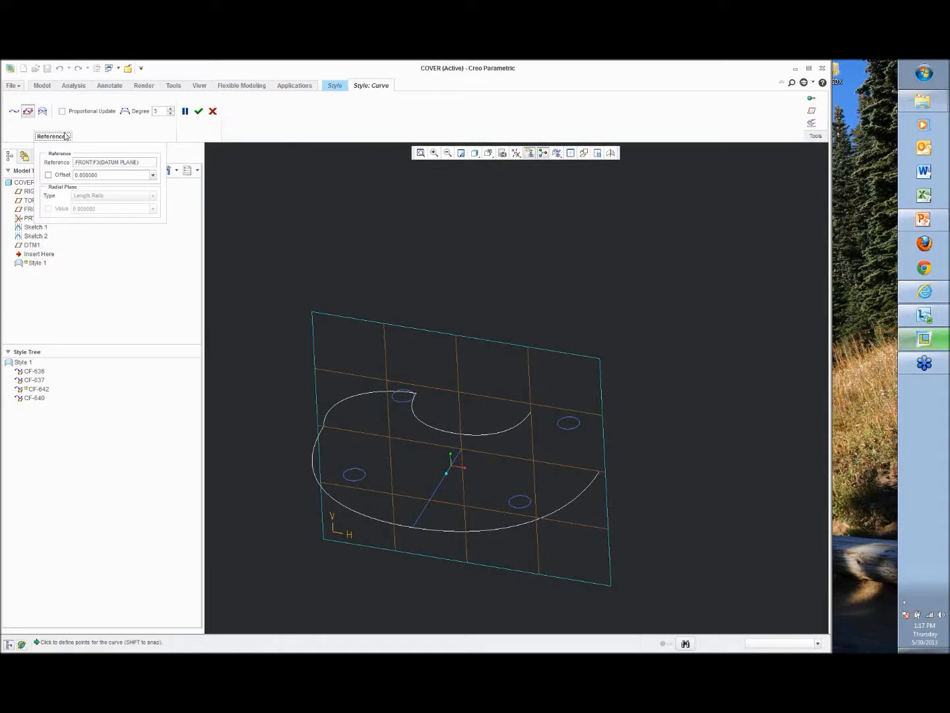
left_click(58, 136)
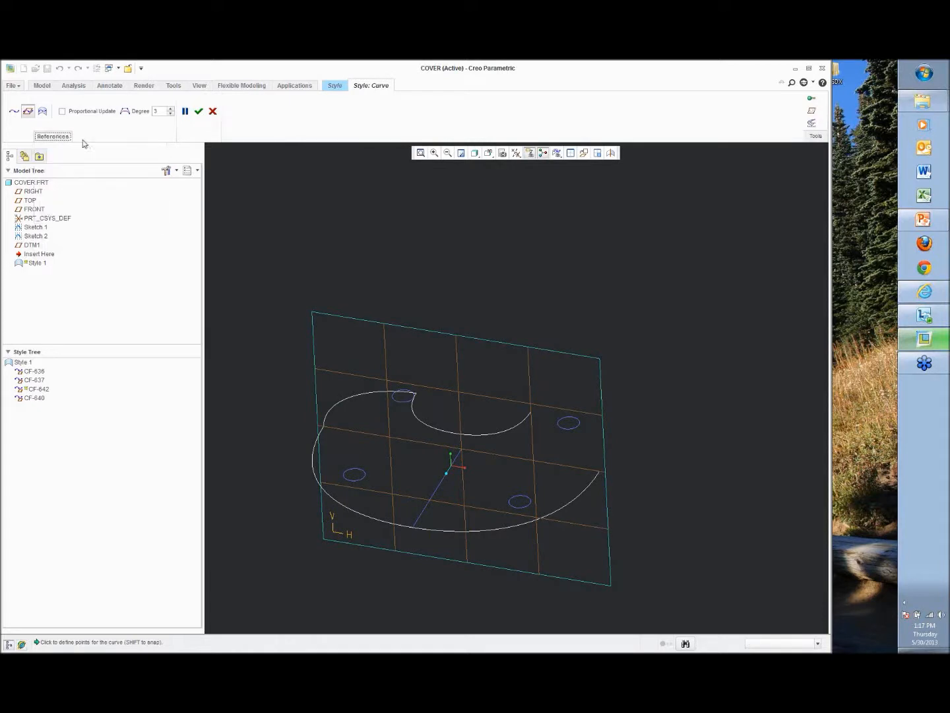
left_click(532, 412, "shift")
middle_click(638, 458)
Edit the new connecting curve and give its lower end a Draft Tangent condition referenced to the TOP datum plane.
double_click(593, 465)
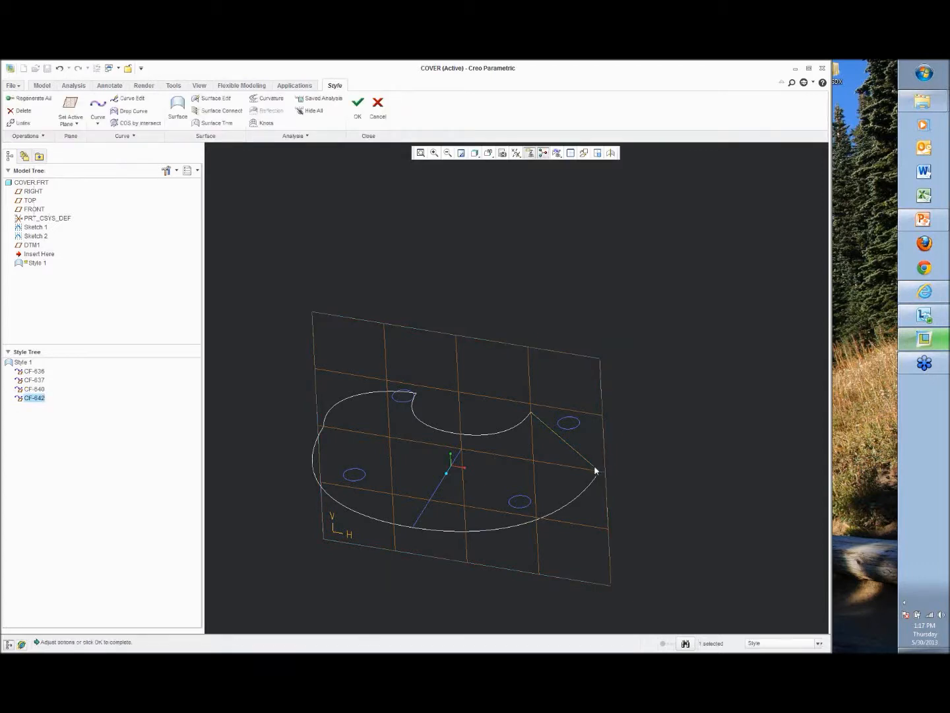
right_click(601, 471)
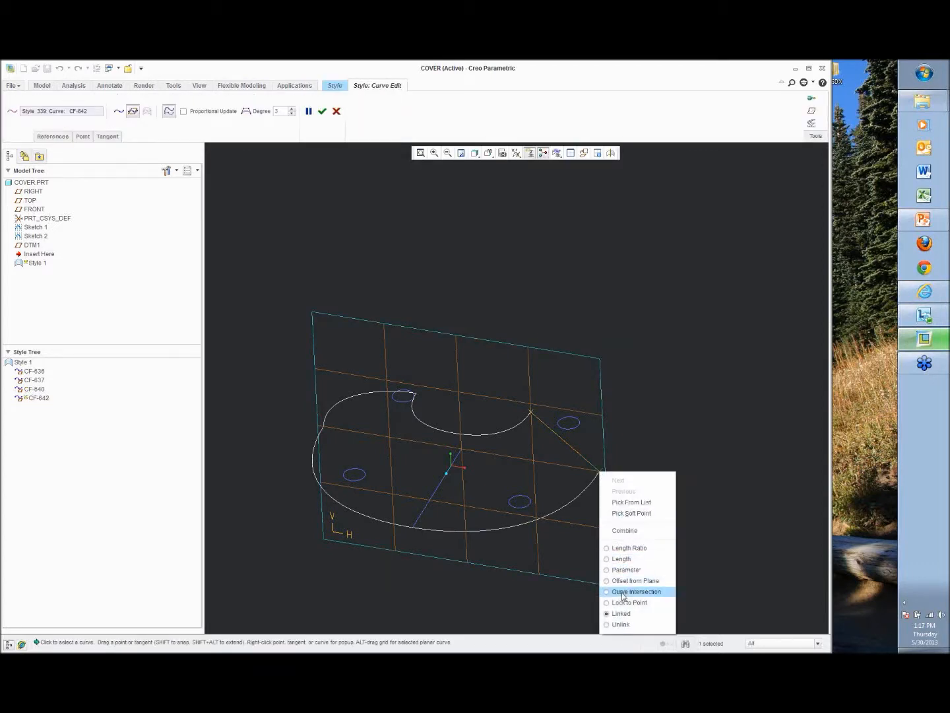
left_click(727, 494)
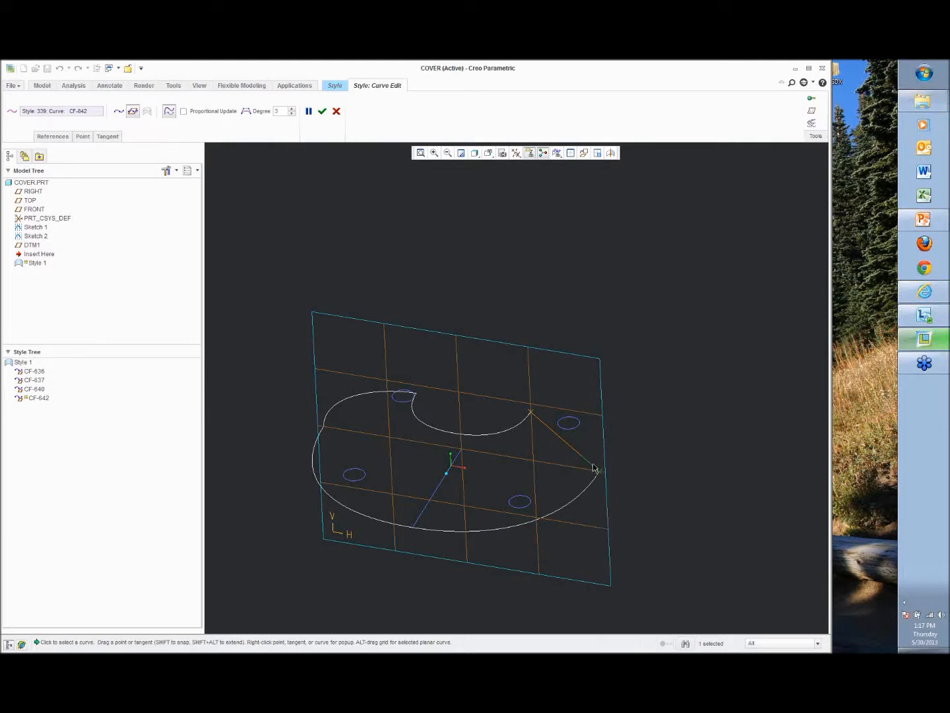
scroll(598, 463, "up", 3)
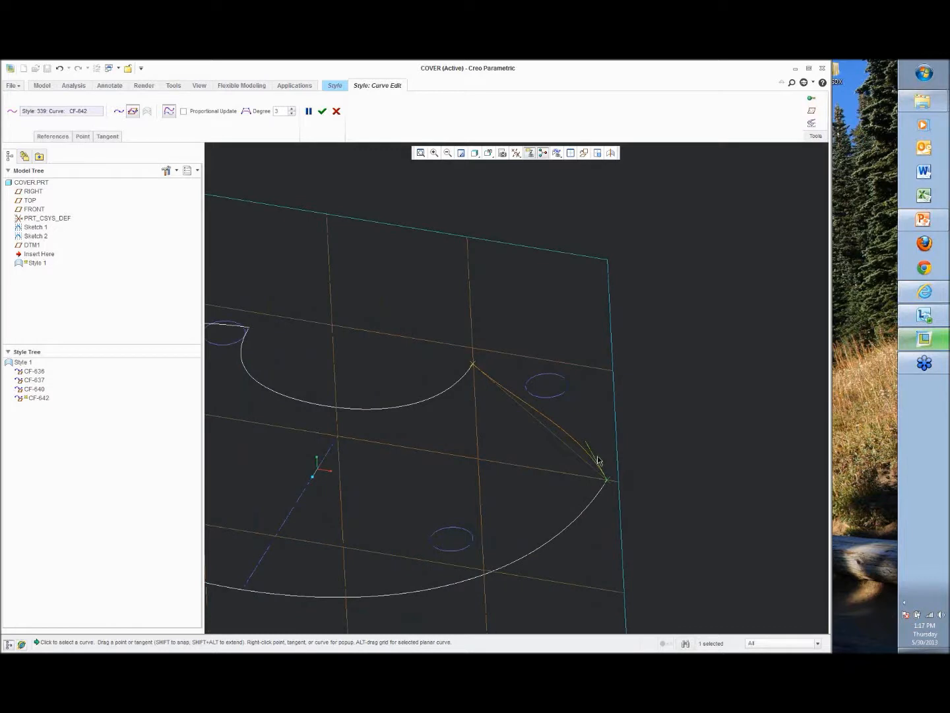
right_click(598, 462)
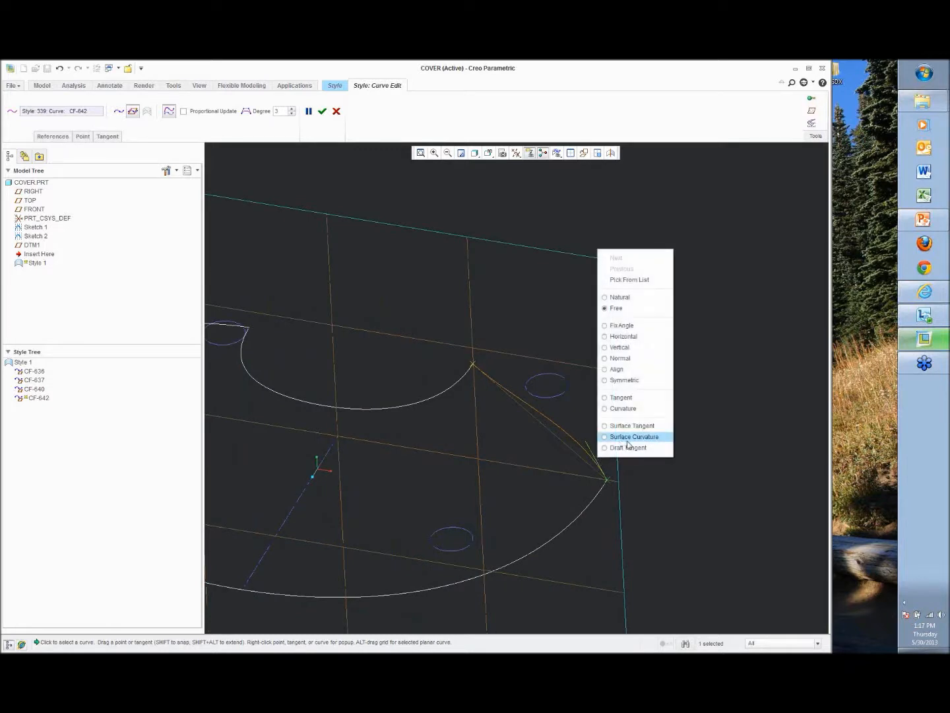
left_click(628, 447)
left_click(30, 199)
Lengthen the connecting curve's upper-end tangent outward, make it horizontal, and accept the curve edit.
middle_click_drag(502, 369, 482, 361)
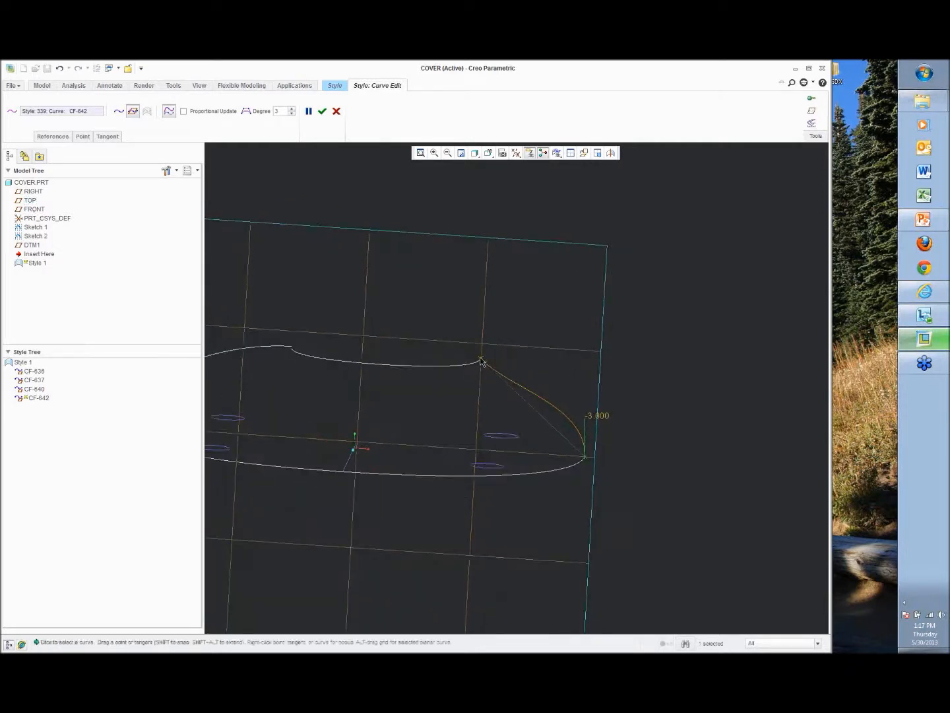
left_click_drag(503, 379, 535, 370)
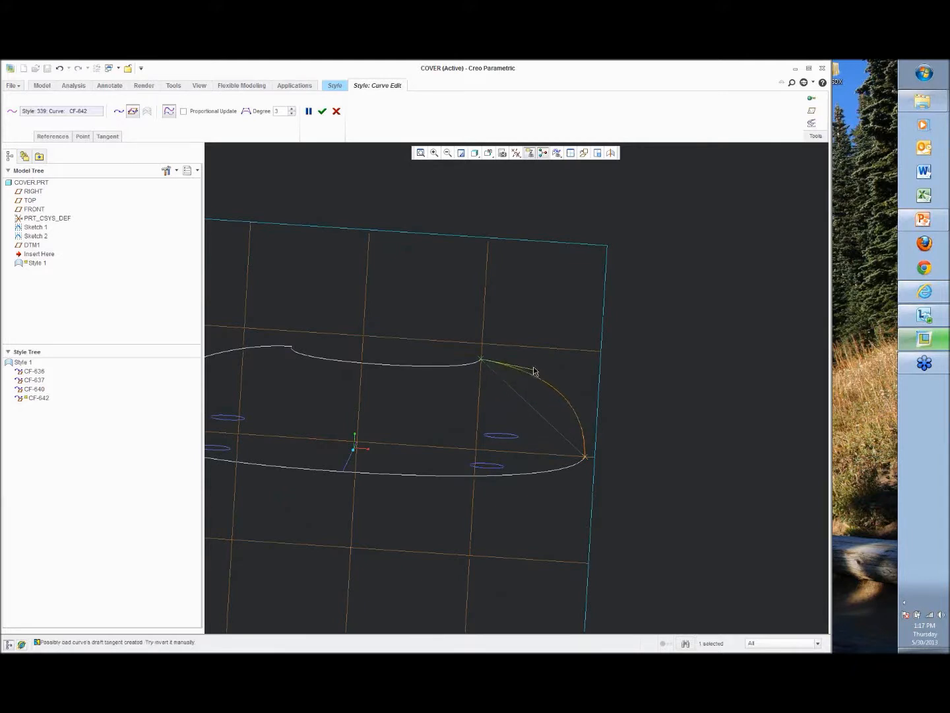
right_click(534, 373)
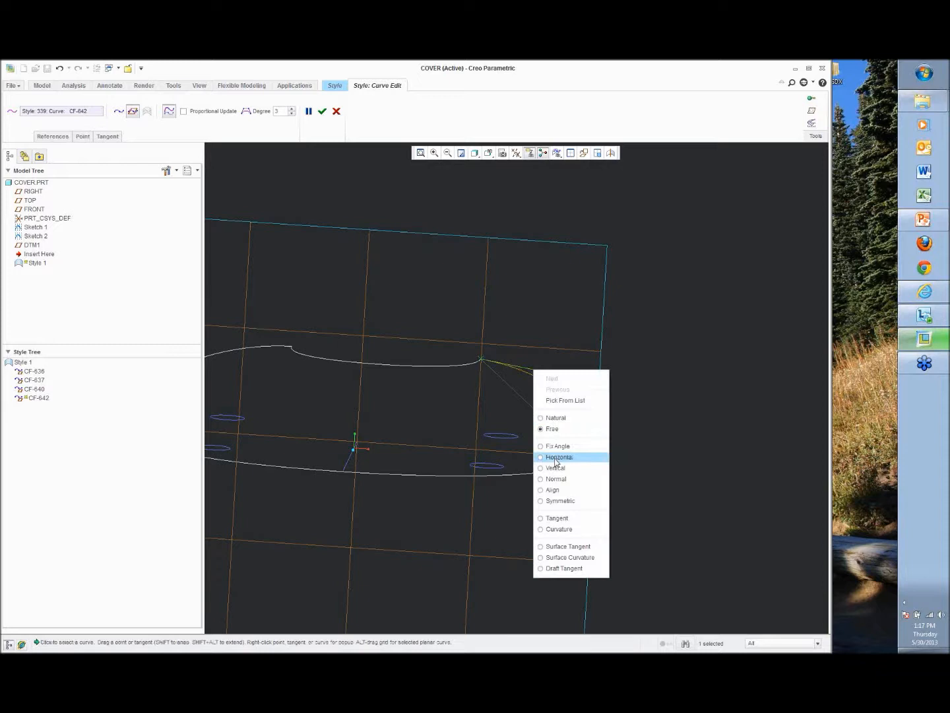
left_click(557, 457)
middle_click(651, 437)
Create a style surface using the large curve, the smaller curve and the two connecting curves as its four boundaries.
scroll(651, 440, "up", 3)
middle_click_drag(457, 326, 475, 356)
middle_click_drag(603, 386, 586, 369, "shift")
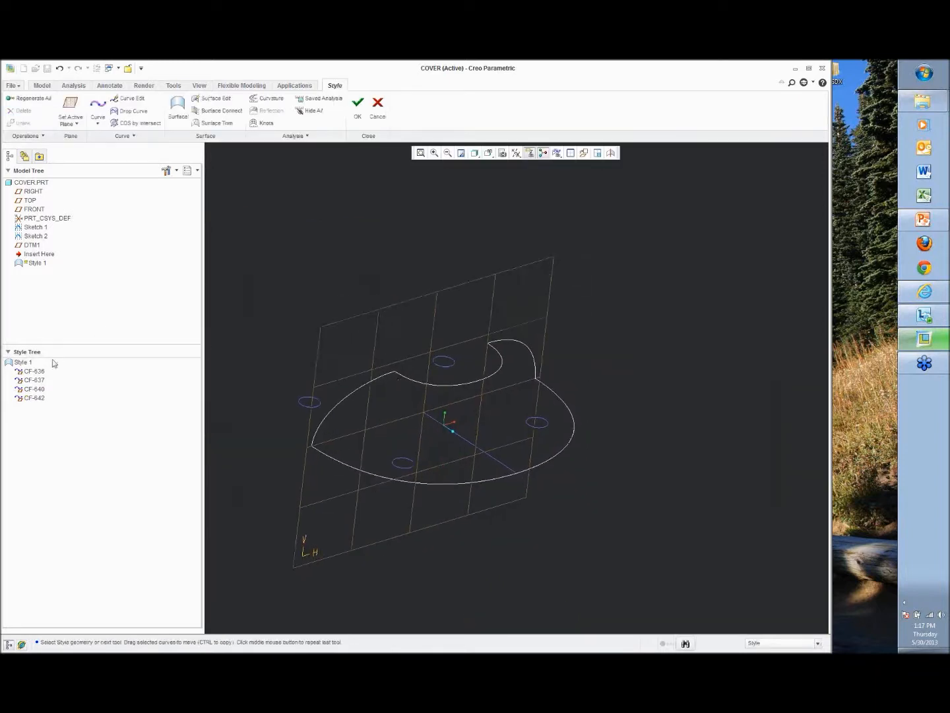
middle_click_drag(289, 330, 416, 367)
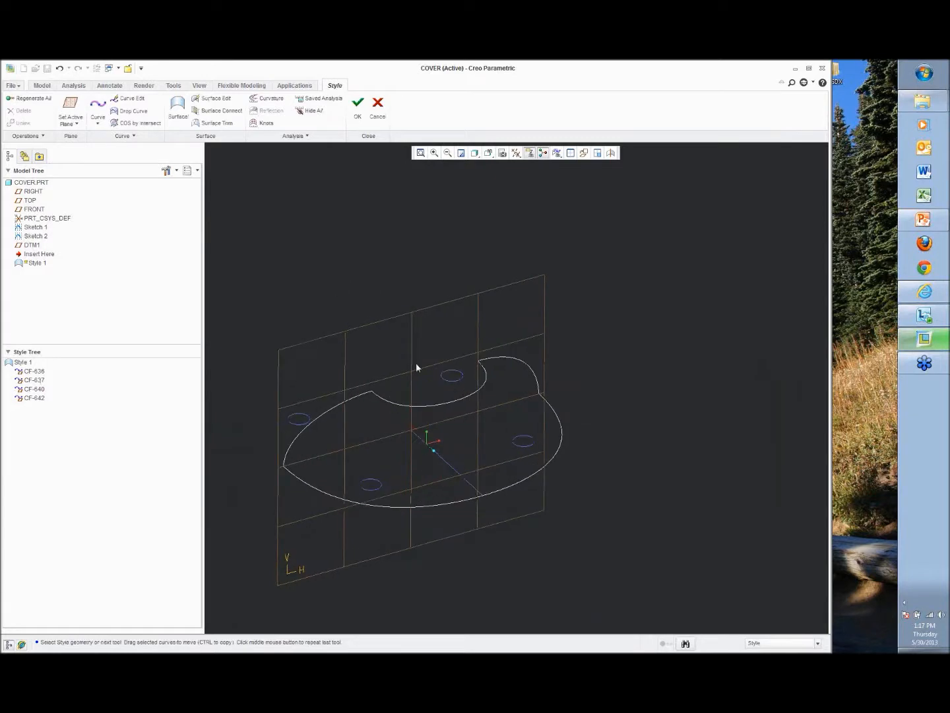
left_click(178, 106)
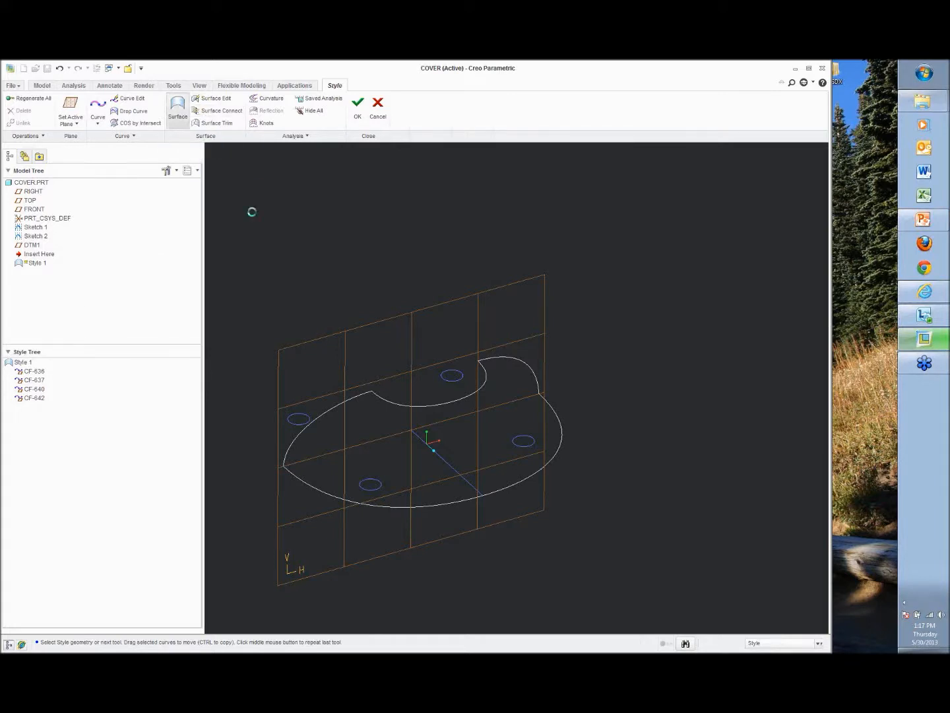
left_click(503, 492)
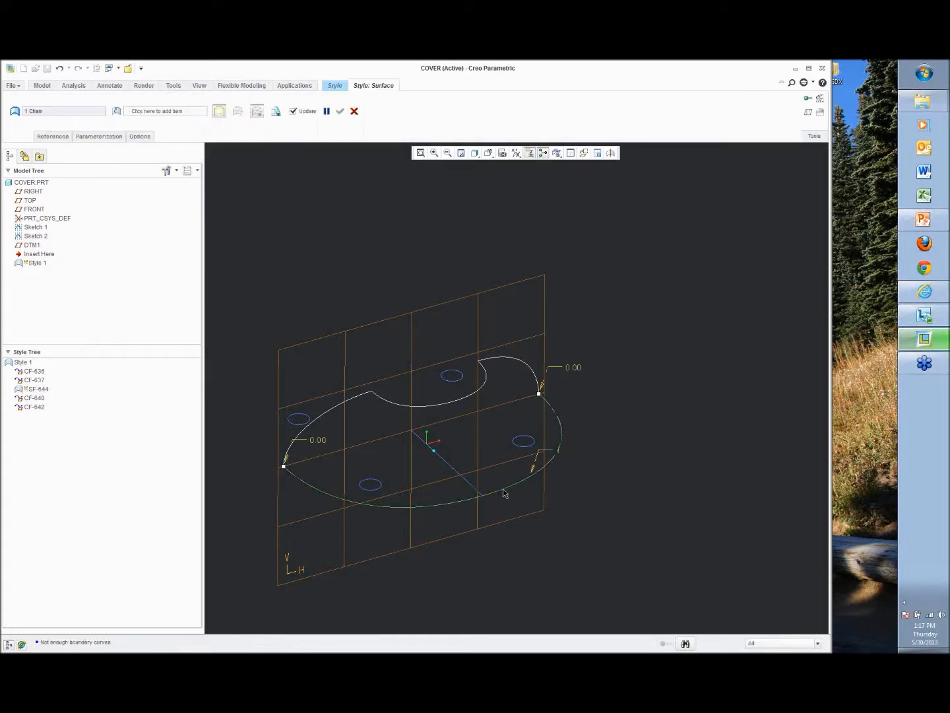
left_click(465, 401, "ctrl")
left_click(514, 365, "ctrl")
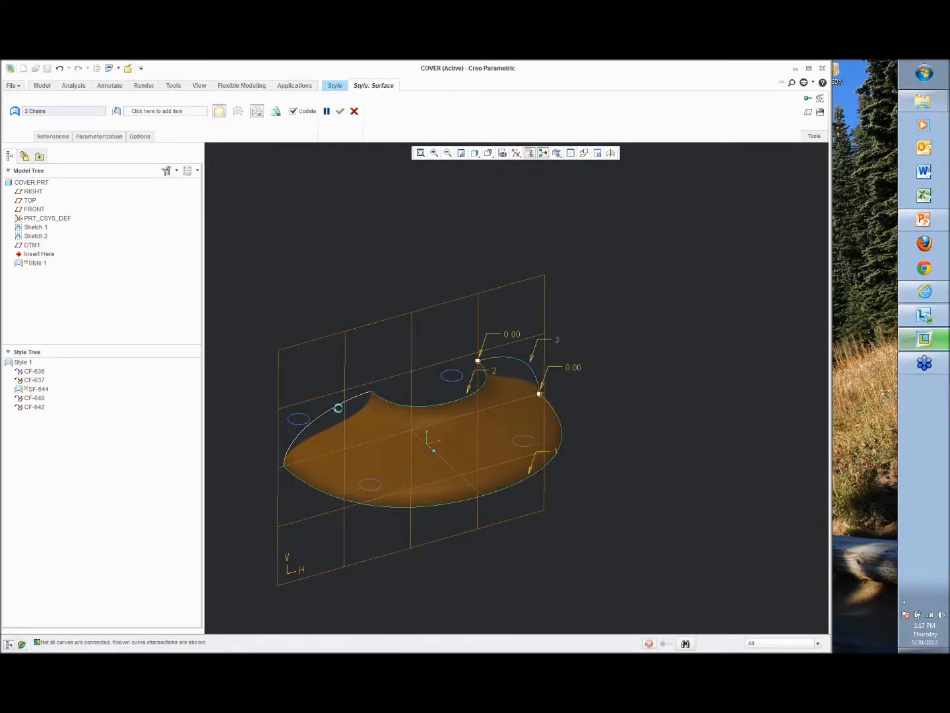
left_click(334, 404, "ctrl")
Check the surface preview from several angles, accept the surface and finish the Style feature.
middle_click_drag(585, 360, 539, 414)
scroll(538, 408, "down", 2)
right_click(535, 392)
left_click(639, 350)
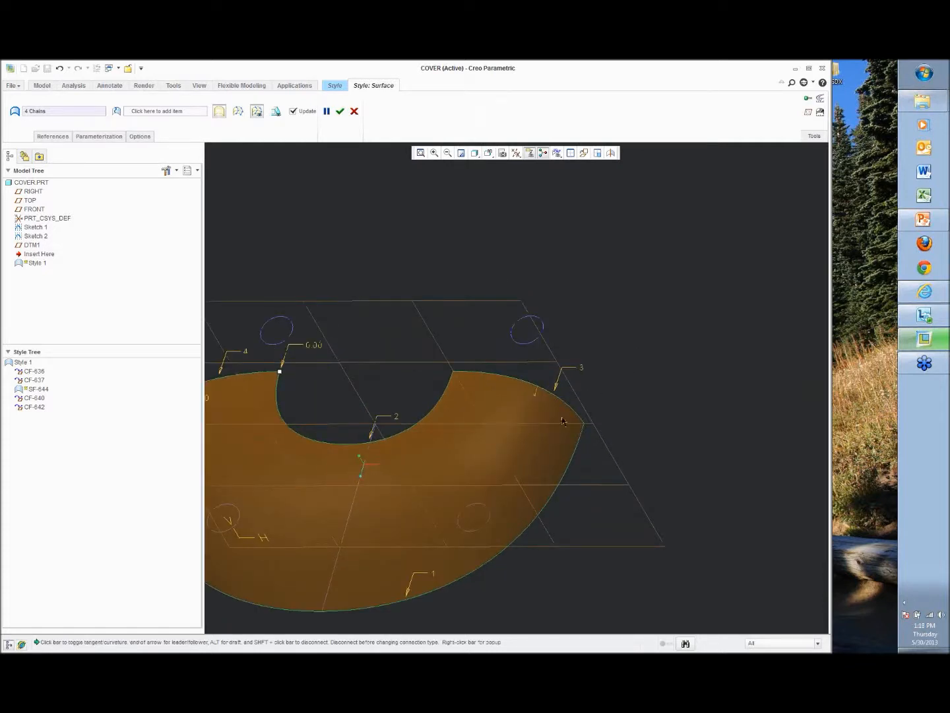
scroll(539, 359, "up", 1)
middle_click_drag(270, 370, 276, 332)
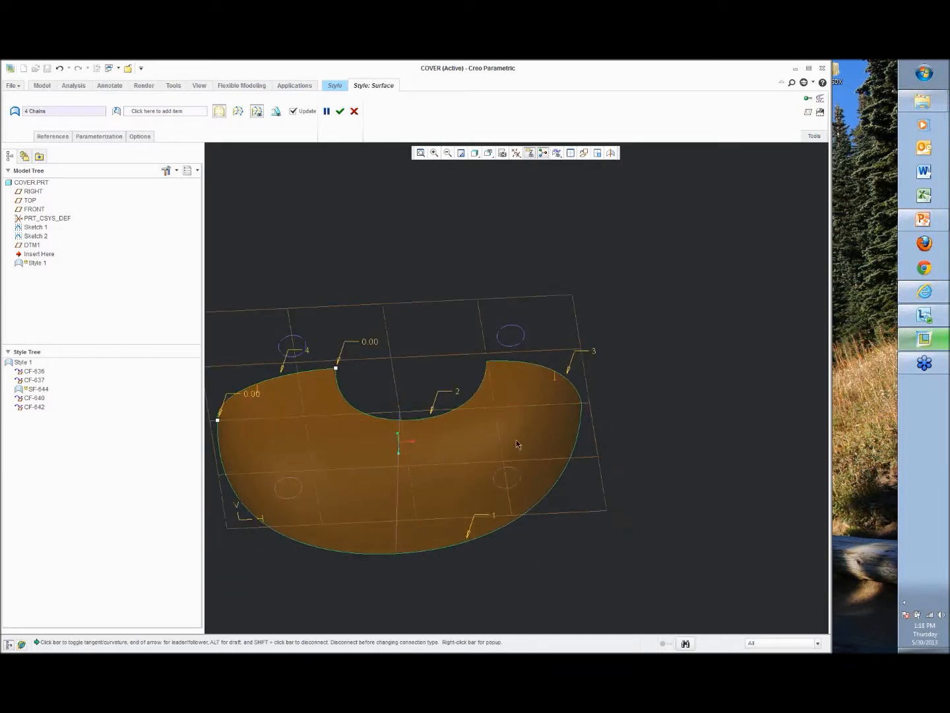
left_click(341, 112)
left_click(442, 252)
mouse_move(426, 278)
middle_mouse_down()
mouse_move(456, 257)
mouse_move(414, 269)
middle_mouse_up()
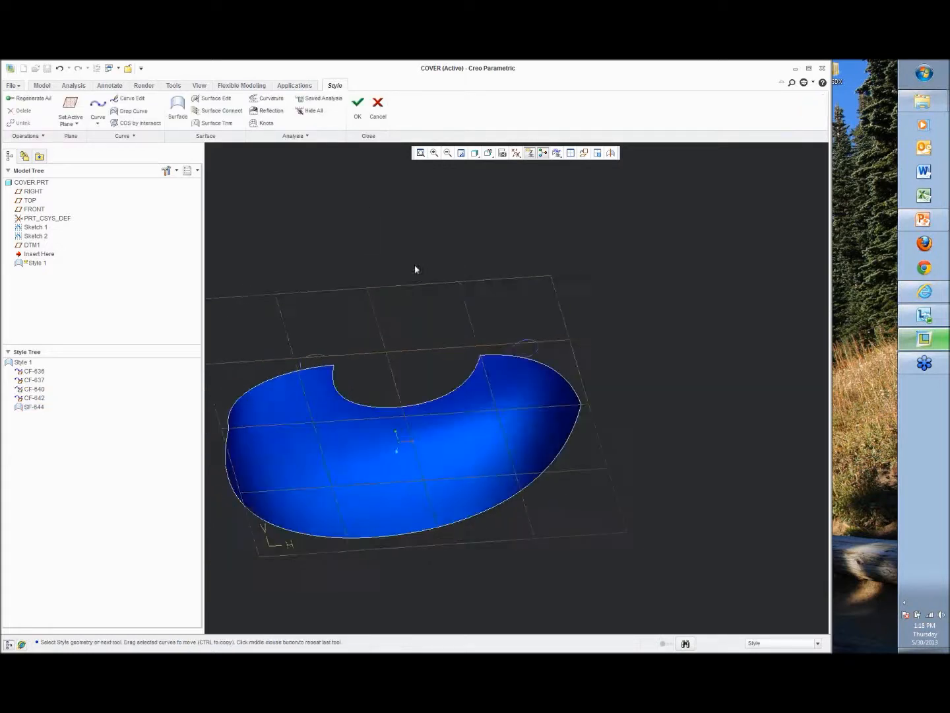
left_click(357, 106)
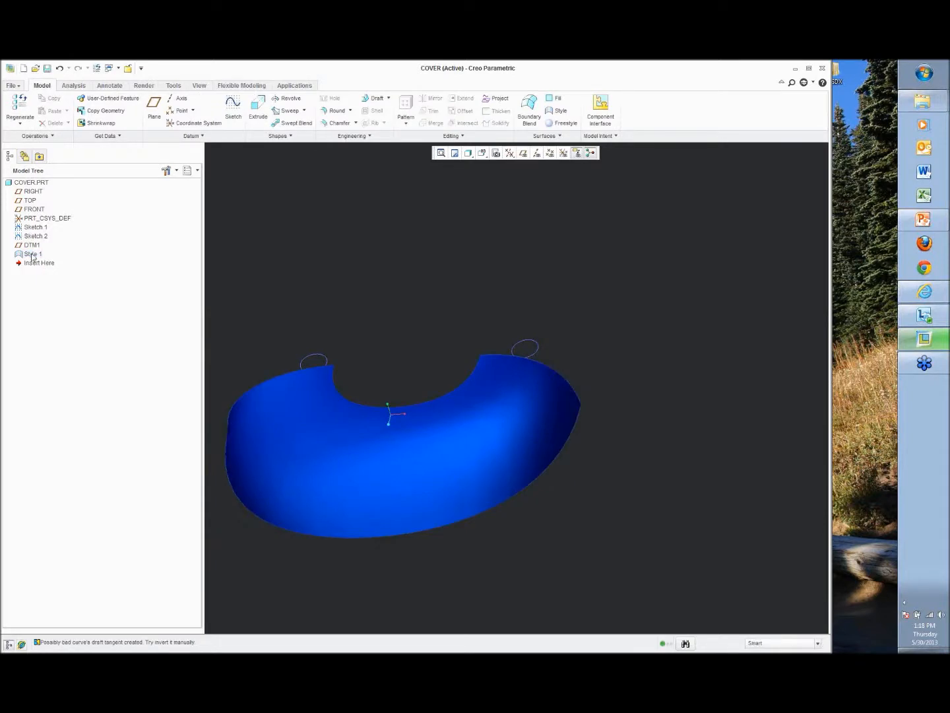
Mirror the style surface about the FRONT datum plane.
left_click(306, 450)
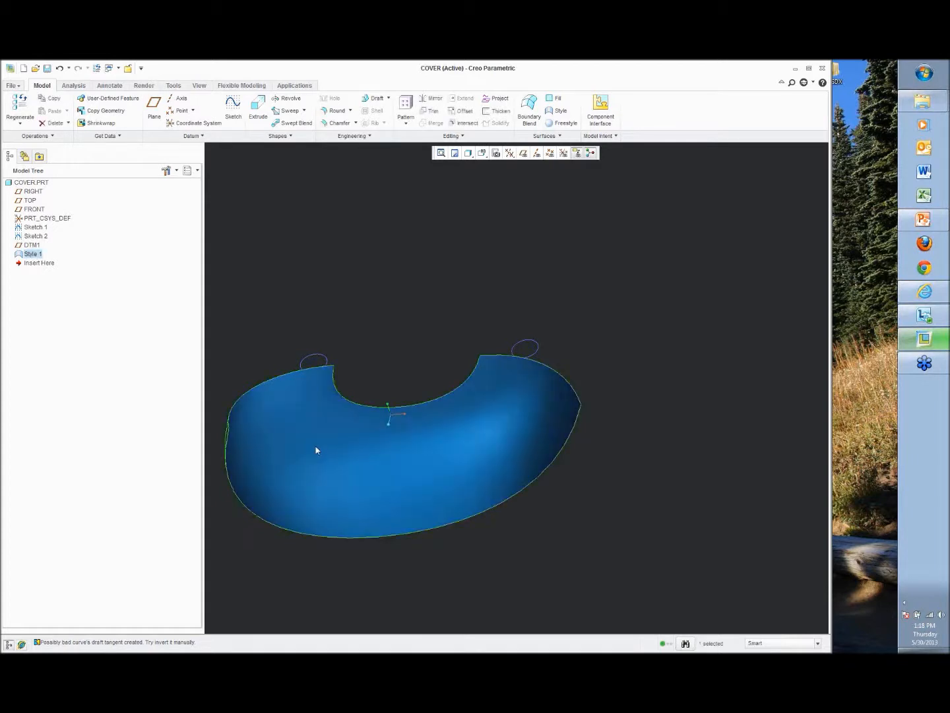
middle_click_drag(316, 449, 379, 325)
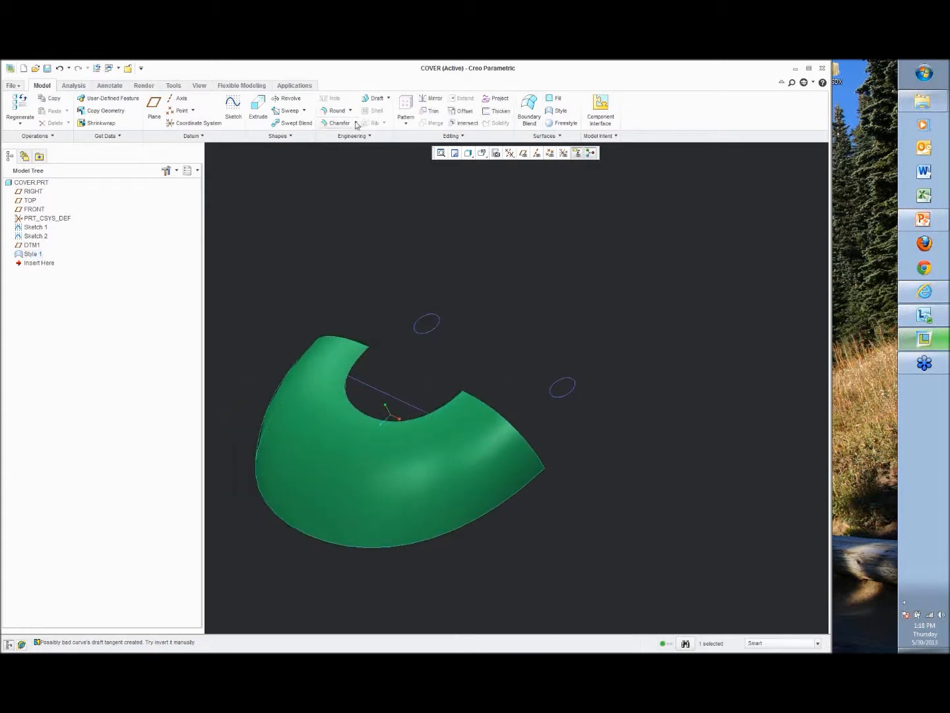
left_click(432, 98)
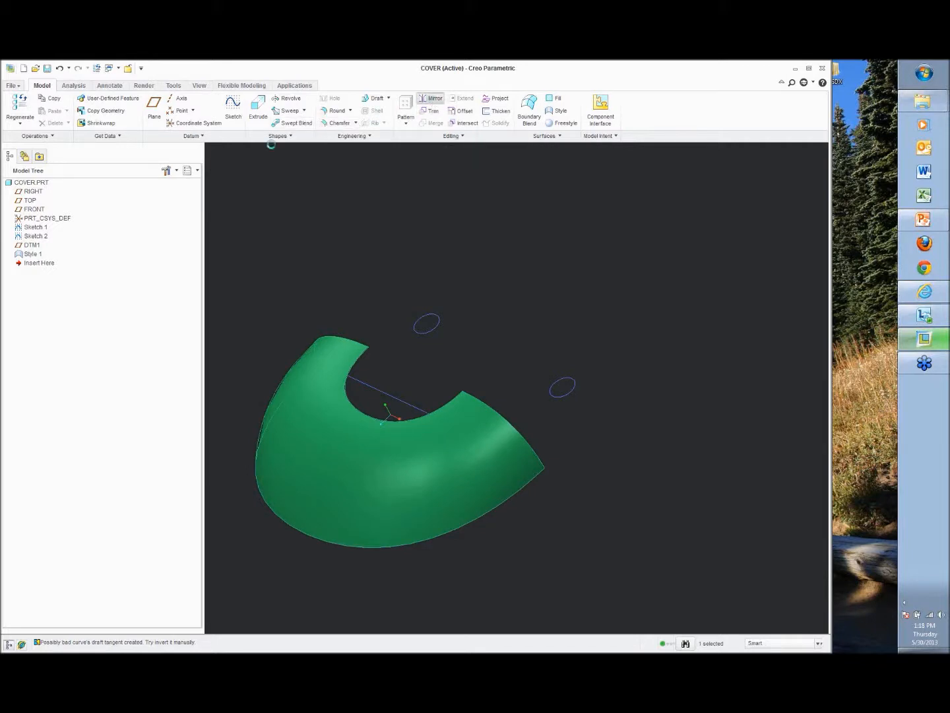
left_click(32, 209)
middle_click(389, 237)
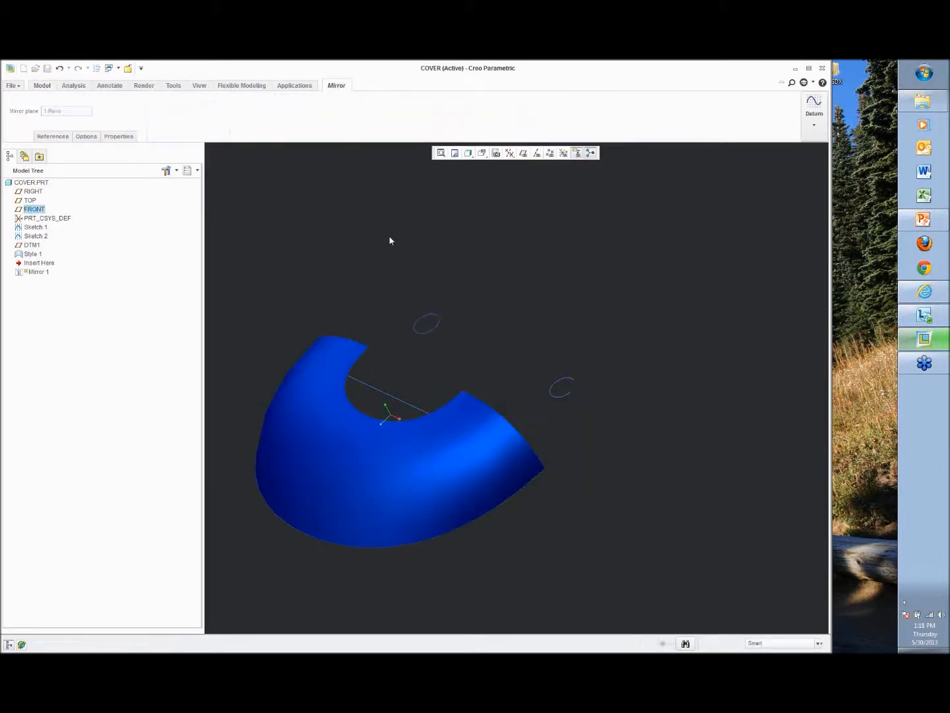
Merge the original style surface and its mirrored copy into one quilt.
left_click(514, 361)
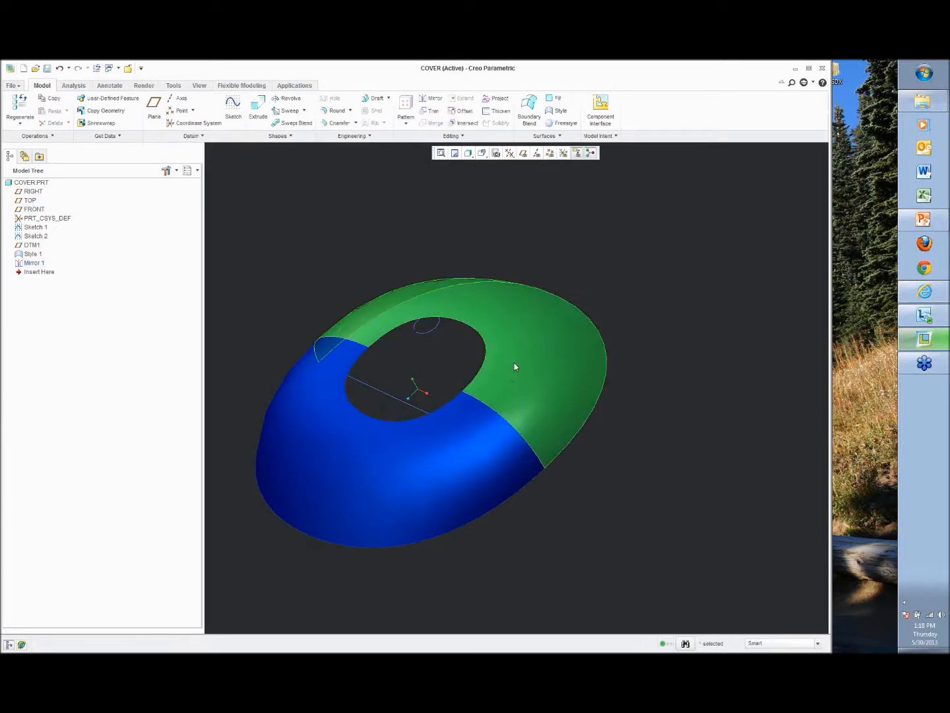
left_click(474, 430, "ctrl")
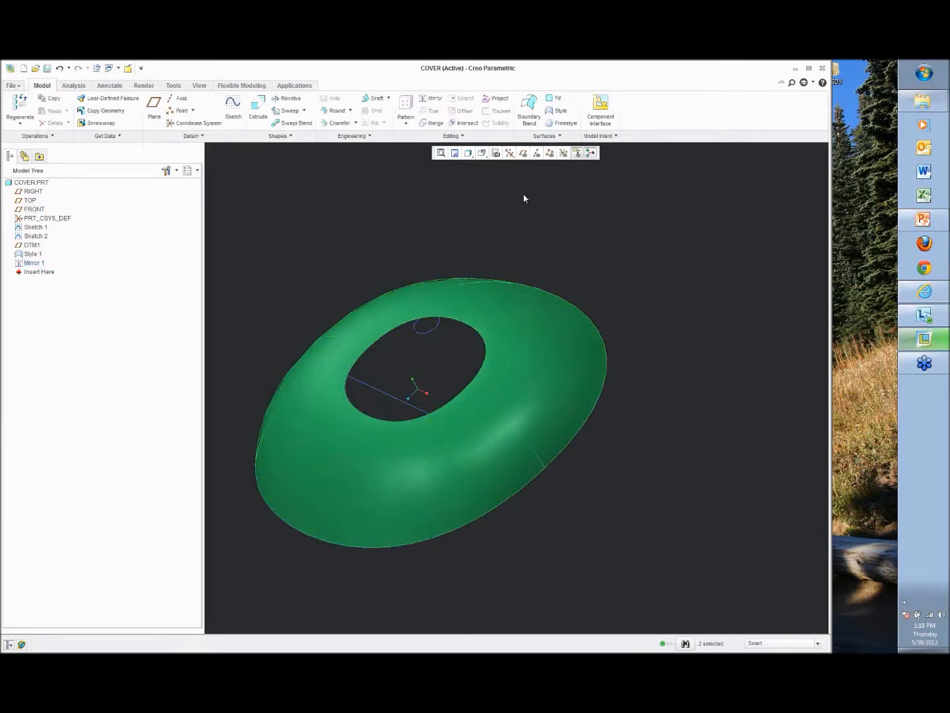
left_click(436, 122)
middle_click(324, 211)
mouse_move(324, 212)
middle_mouse_down()
mouse_move(391, 205)
mouse_move(339, 205)
middle_mouse_up()
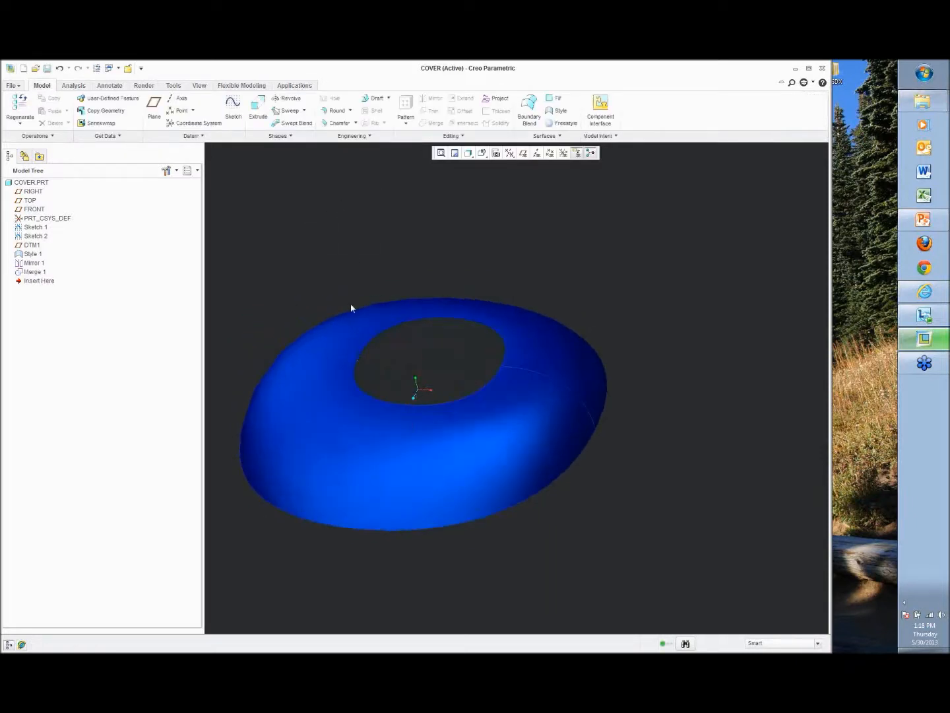
Thicken the merged surface toward the inside with a thickness of 1.
left_click(351, 328)
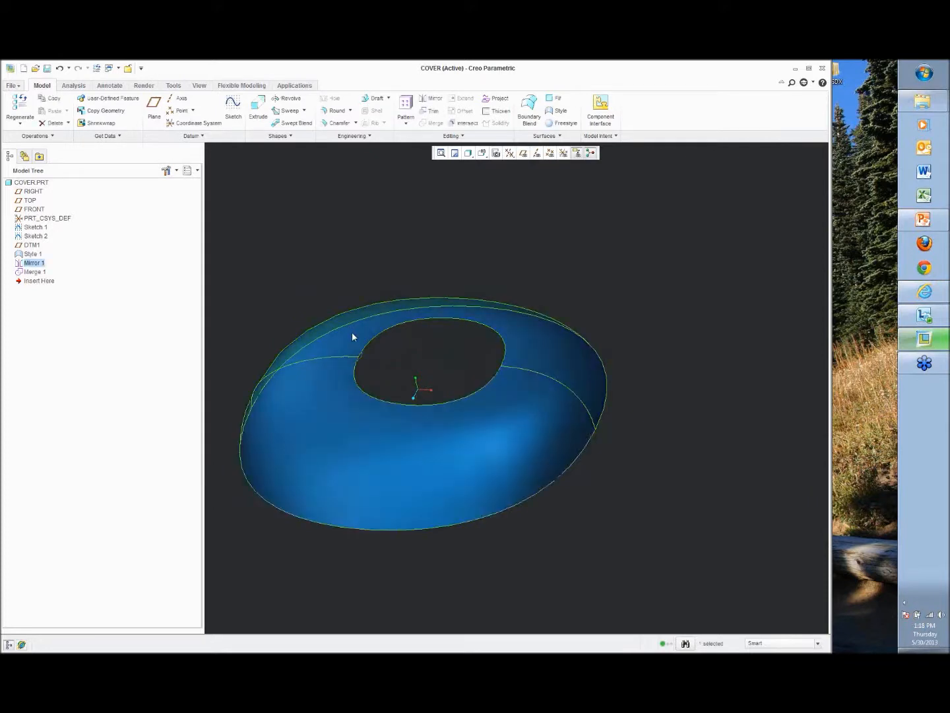
left_click(496, 112)
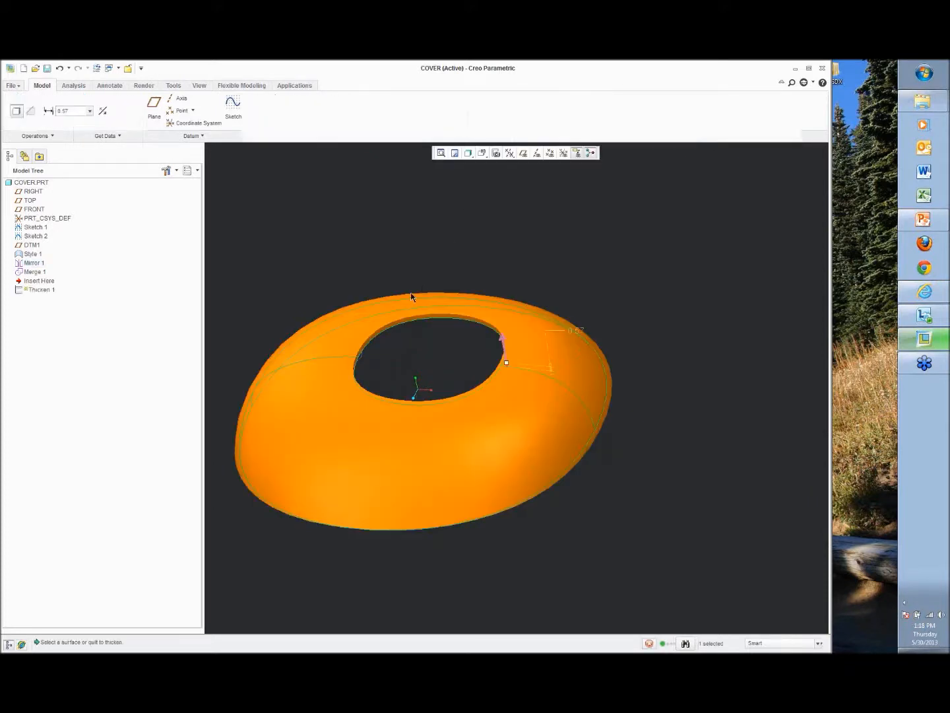
left_click(503, 343)
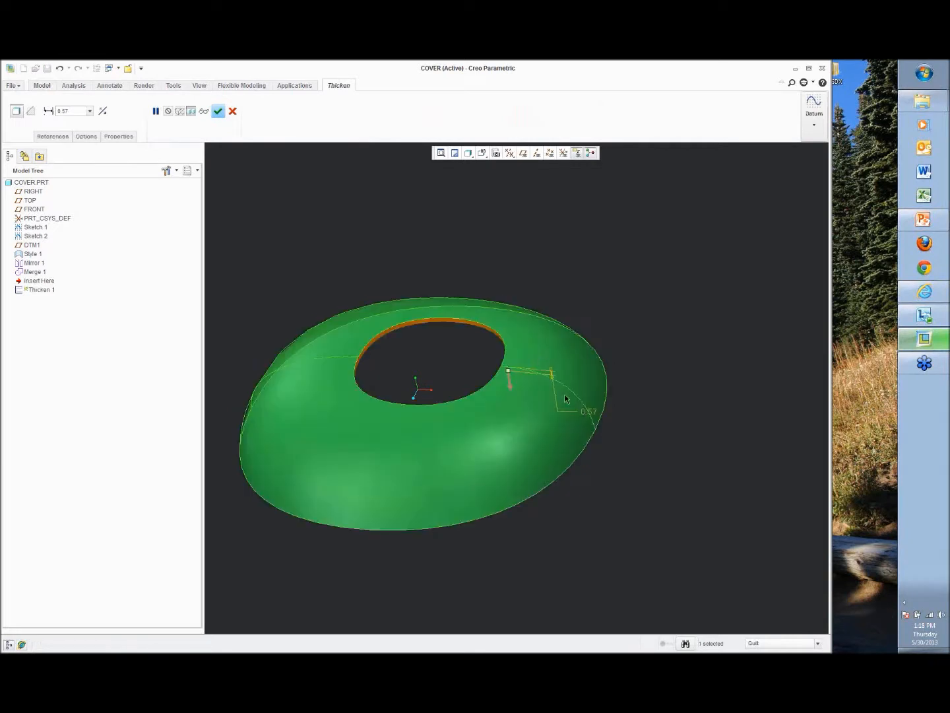
double_click(589, 411)
type("1")
key("Return")
middle_click(667, 298)
Extrude the four circles of Sketch 2 as a cut through the whole thickened cover.
mouse_move(668, 297)
middle_mouse_down()
mouse_move(681, 334)
mouse_move(679, 225)
middle_mouse_up()
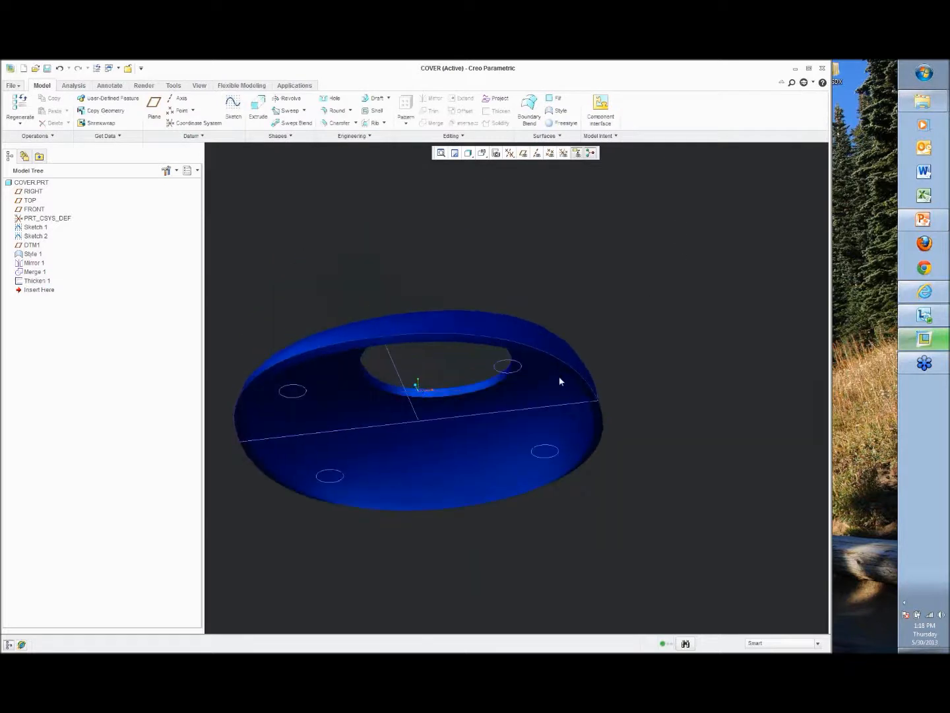
left_click(514, 370)
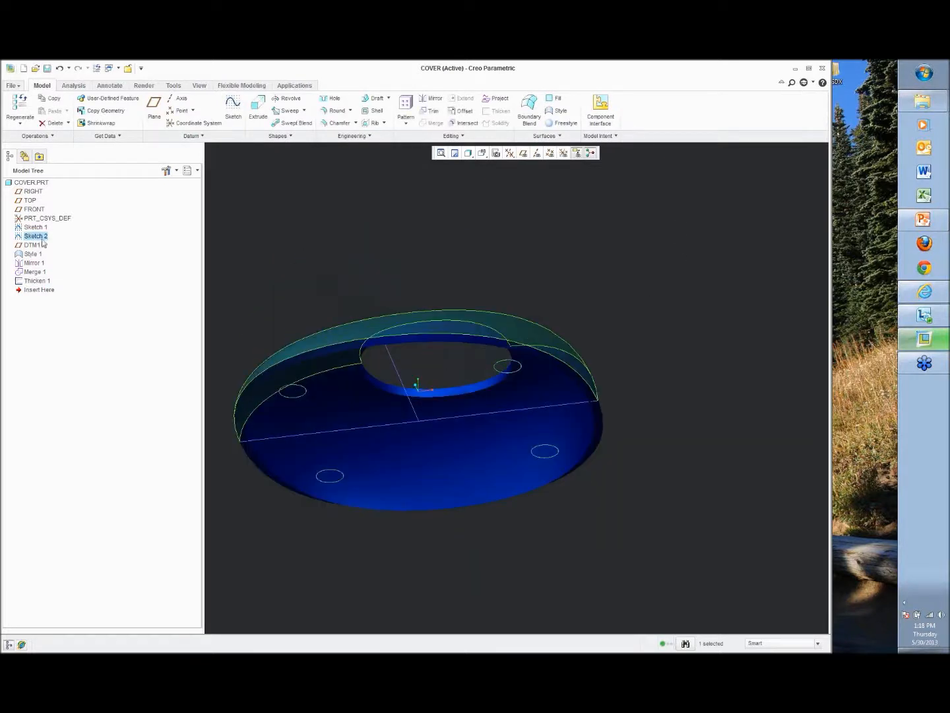
middle_click_drag(321, 205, 349, 276)
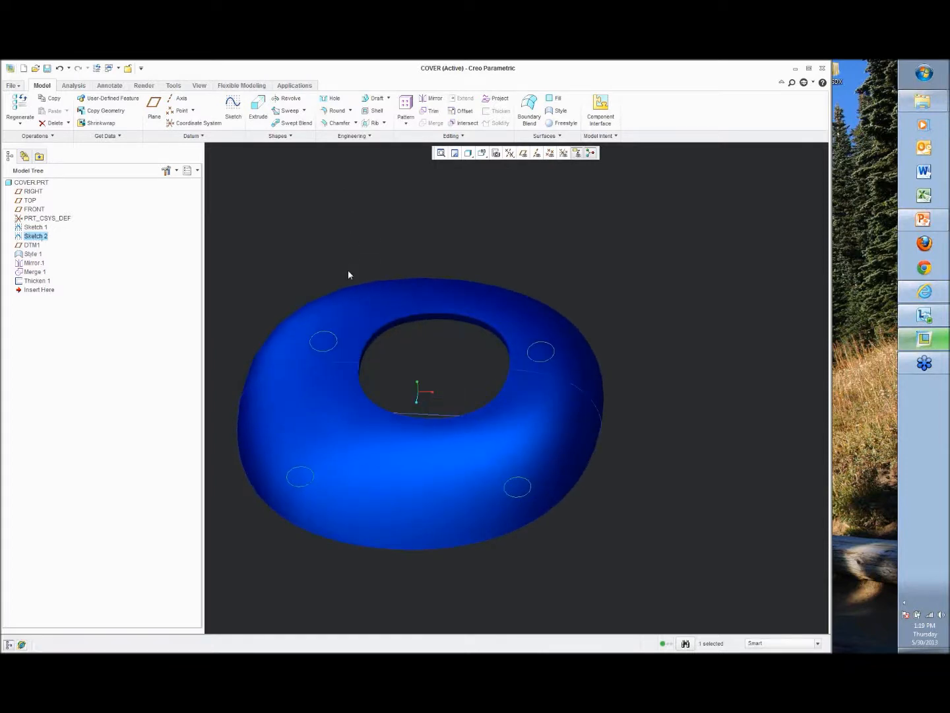
mouse_move(524, 466)
middle_mouse_down()
mouse_move(524, 497)
mouse_move(538, 421)
middle_mouse_up()
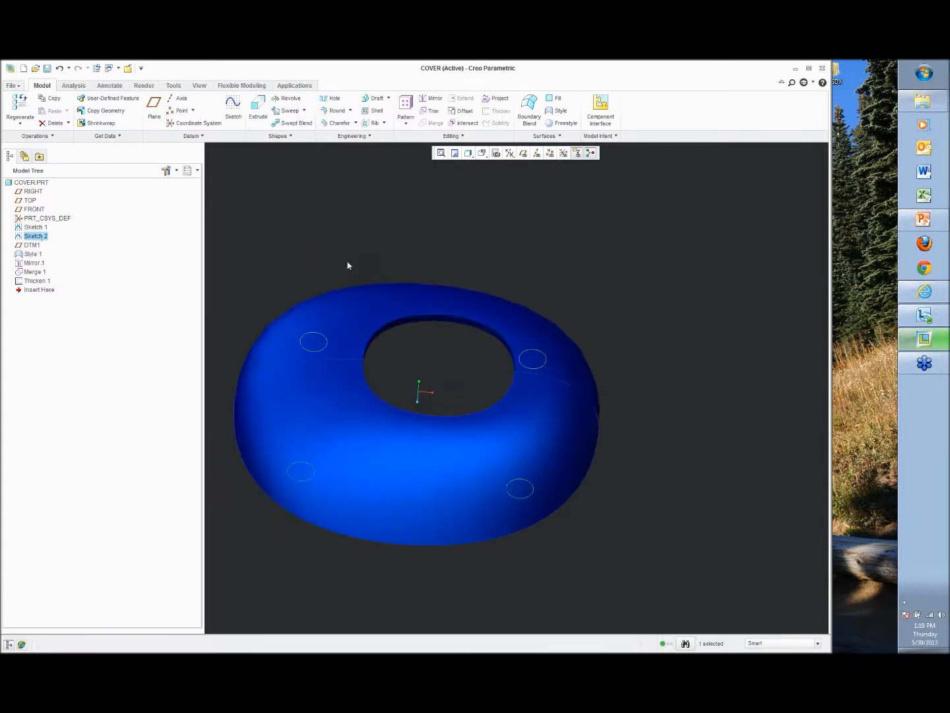
left_click(258, 106)
left_click(124, 113)
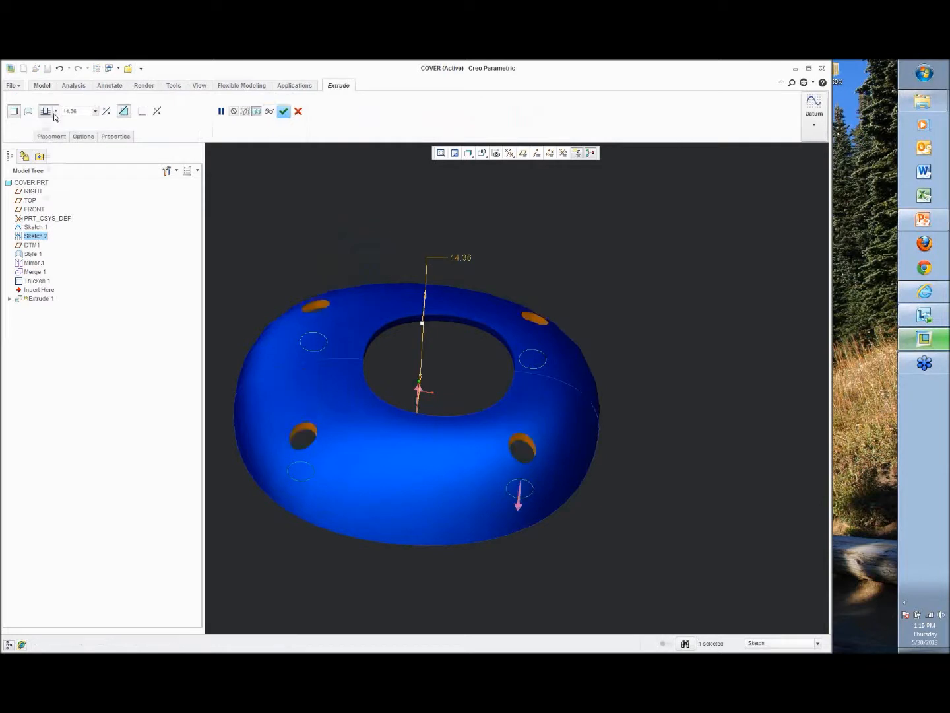
left_click(56, 111)
left_click(48, 169)
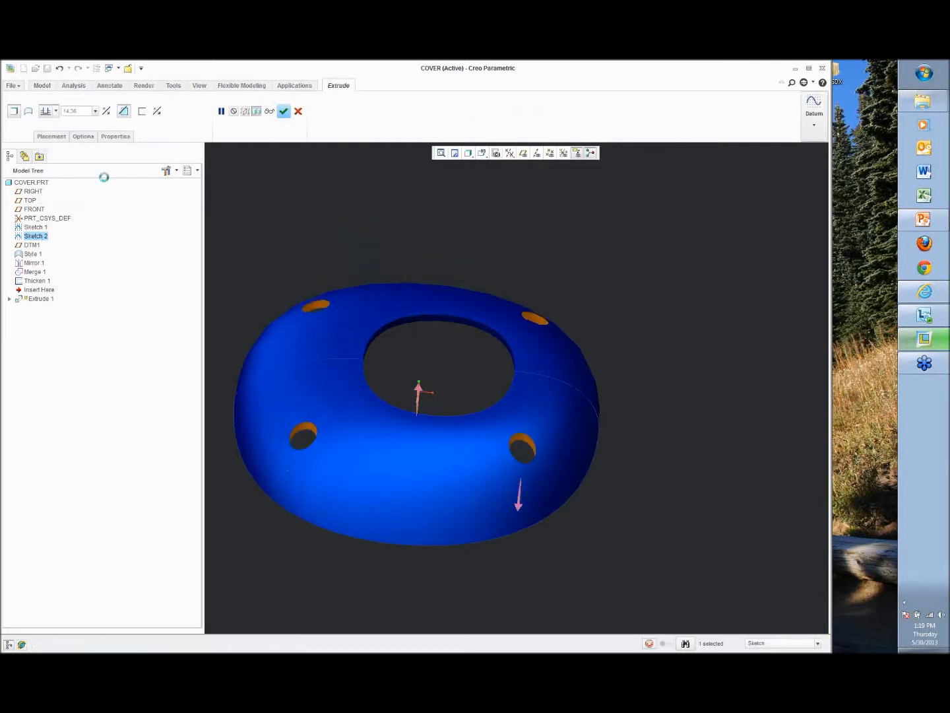
left_click(284, 111)
middle_click_drag(313, 200, 485, 285)
middle_click_drag(525, 399, 503, 449)
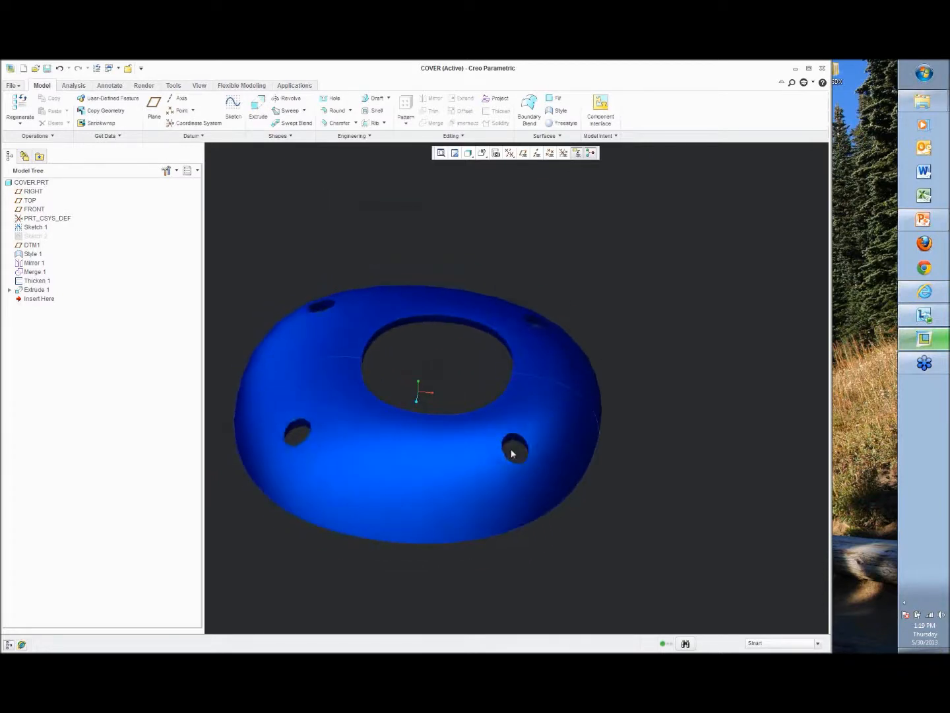
middle_click_drag(576, 402, 580, 310)
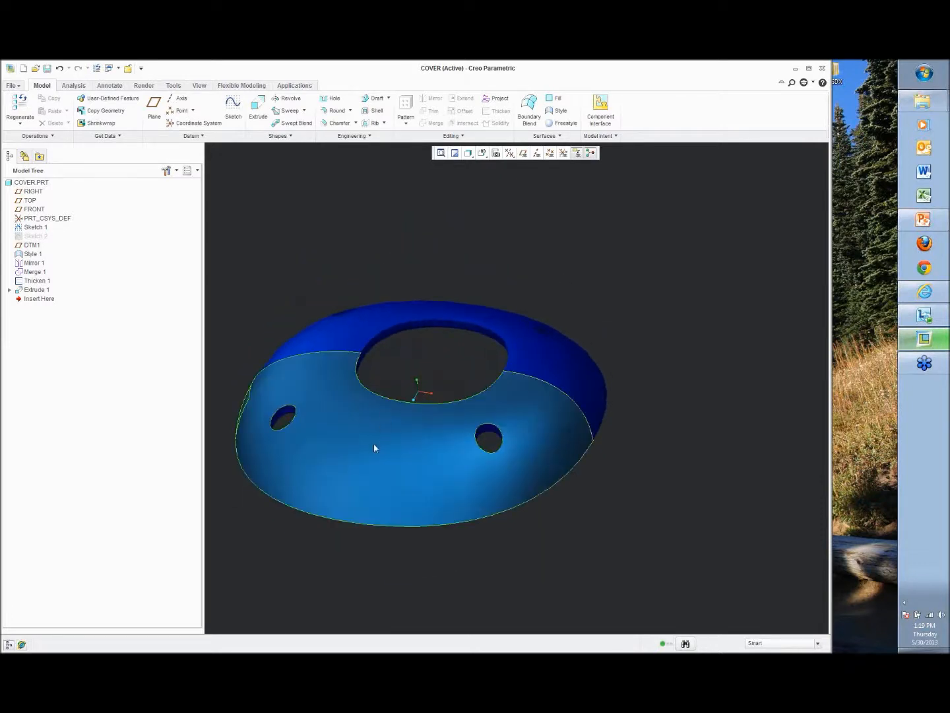
middle_click_drag(381, 462, 545, 410)
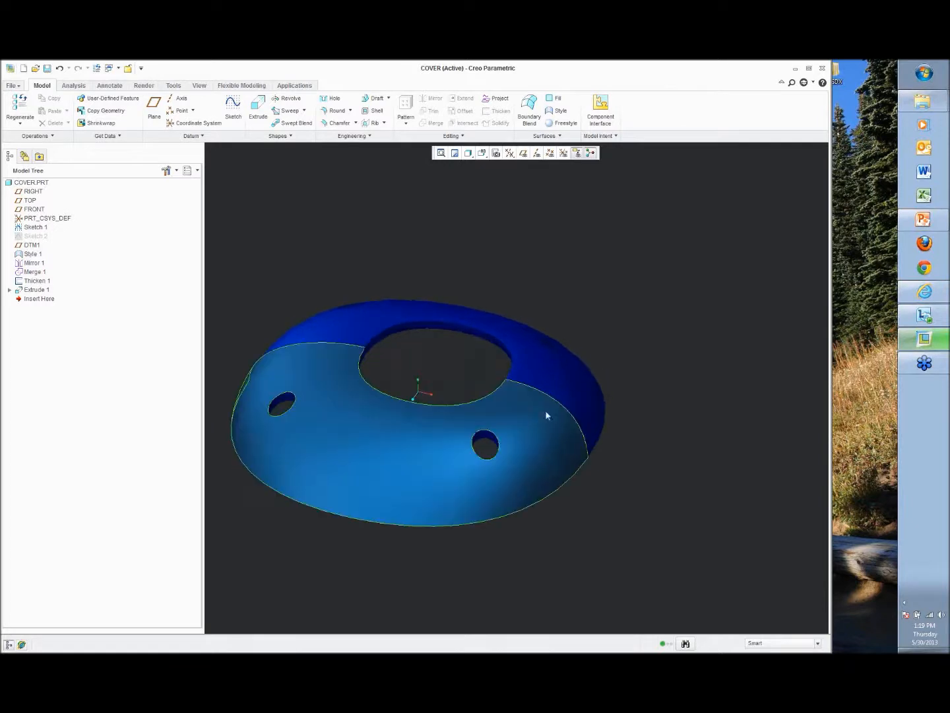
middle_click_drag(603, 418, 617, 423)
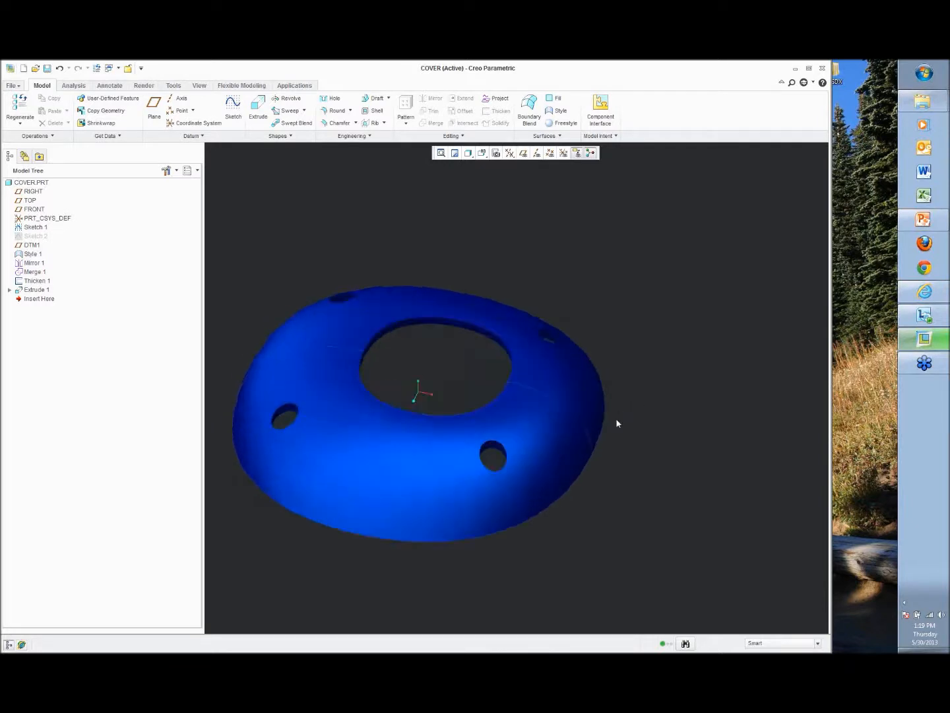
Set the overall length dimension of Sketch 1 to 55 and regenerate the cover.
right_click(39, 238)
left_click(277, 236)
right_click(33, 227)
left_click(51, 287)
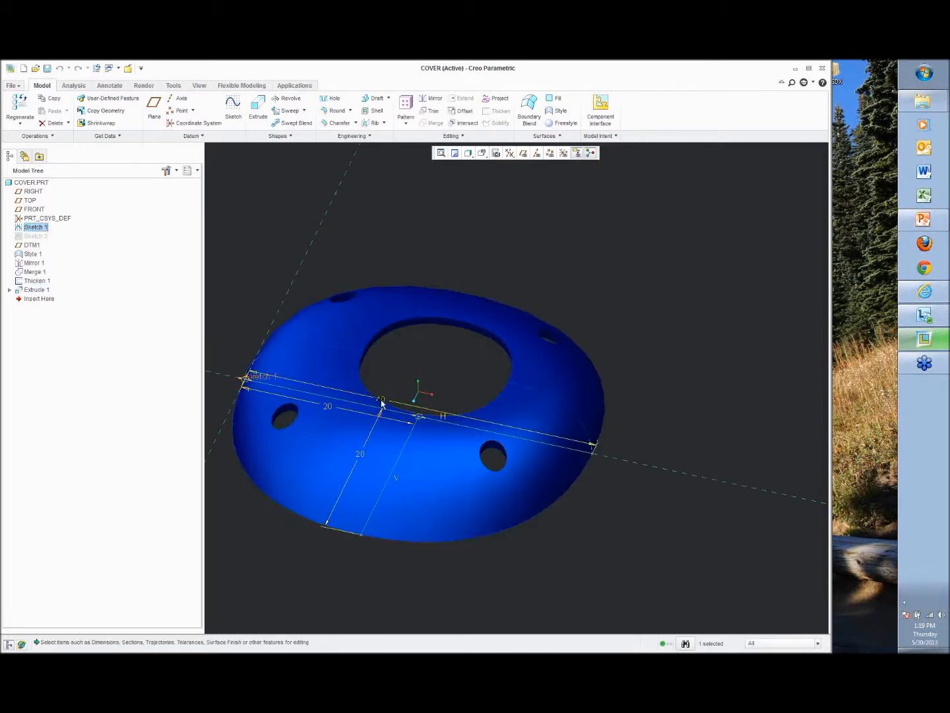
double_click(381, 401)
key("Return")
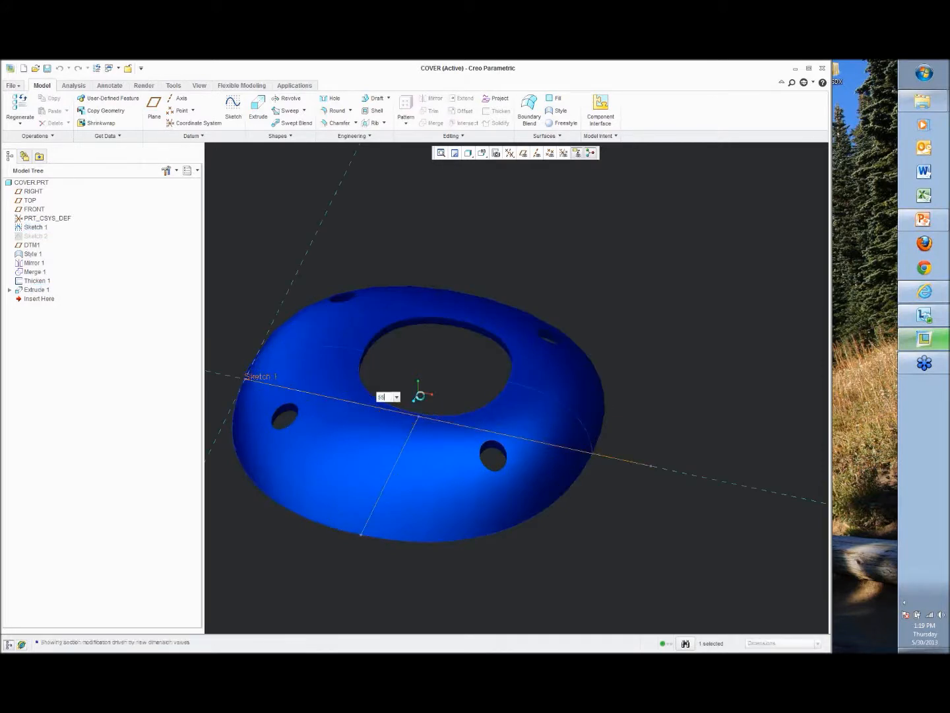
key("ctrl+g")
middle_click_drag(701, 396, 632, 422)
middle_click_drag(702, 443, 498, 449)
key("ctrl+g")
mouse_move(598, 277)
middle_mouse_down()
mouse_move(608, 284)
mouse_move(613, 270)
mouse_move(606, 283)
middle_mouse_up()
Reopen the Style 1 feature for editing and display the datum planes.
right_click(35, 258)
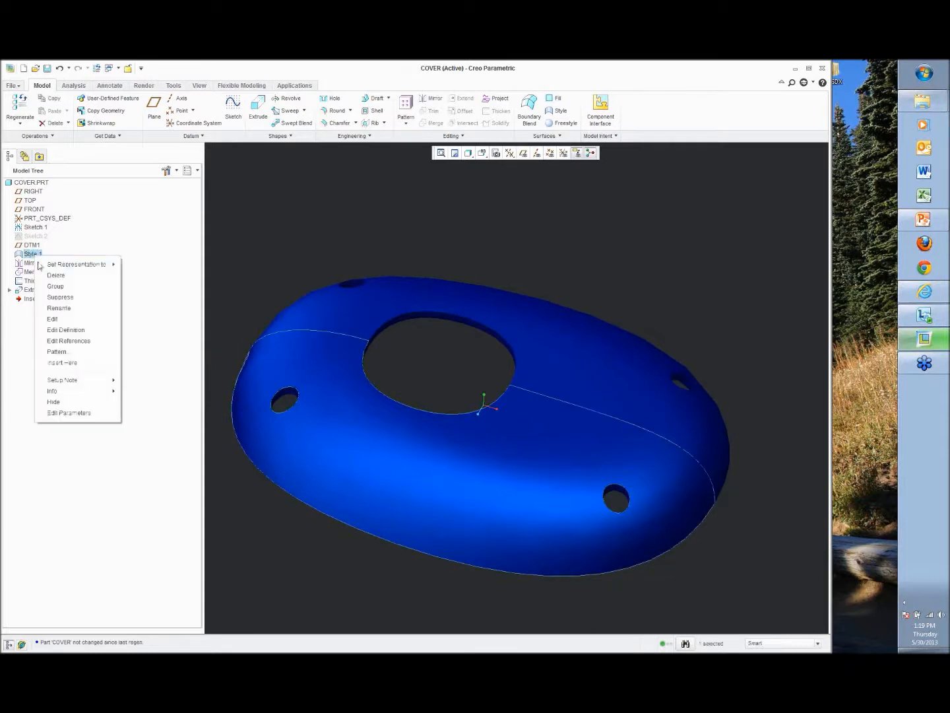
left_click(61, 329)
middle_click_drag(475, 353, 460, 353)
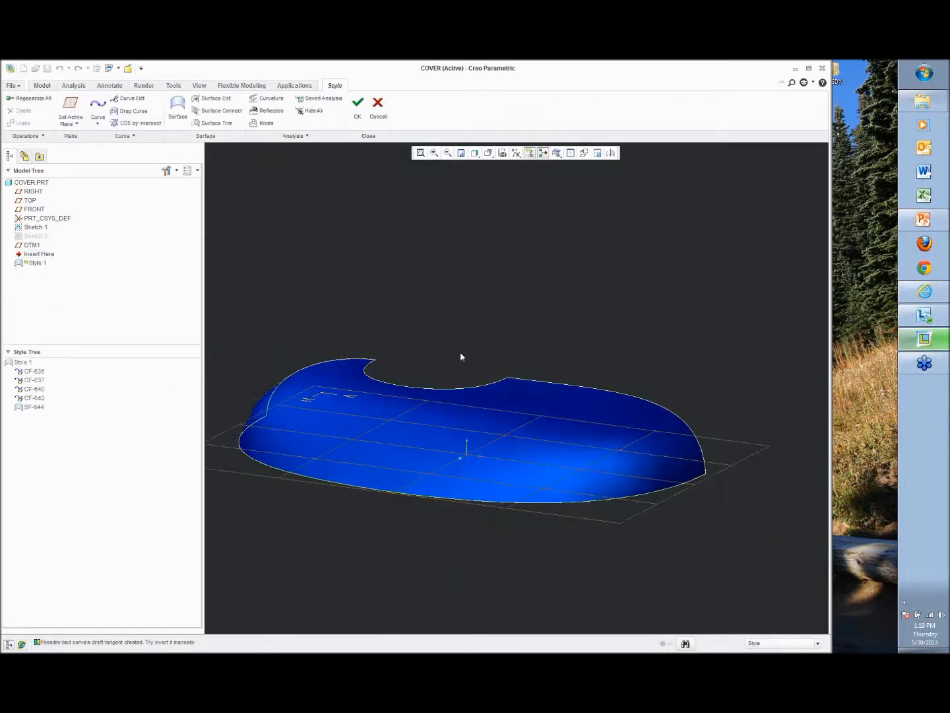
left_click(516, 152)
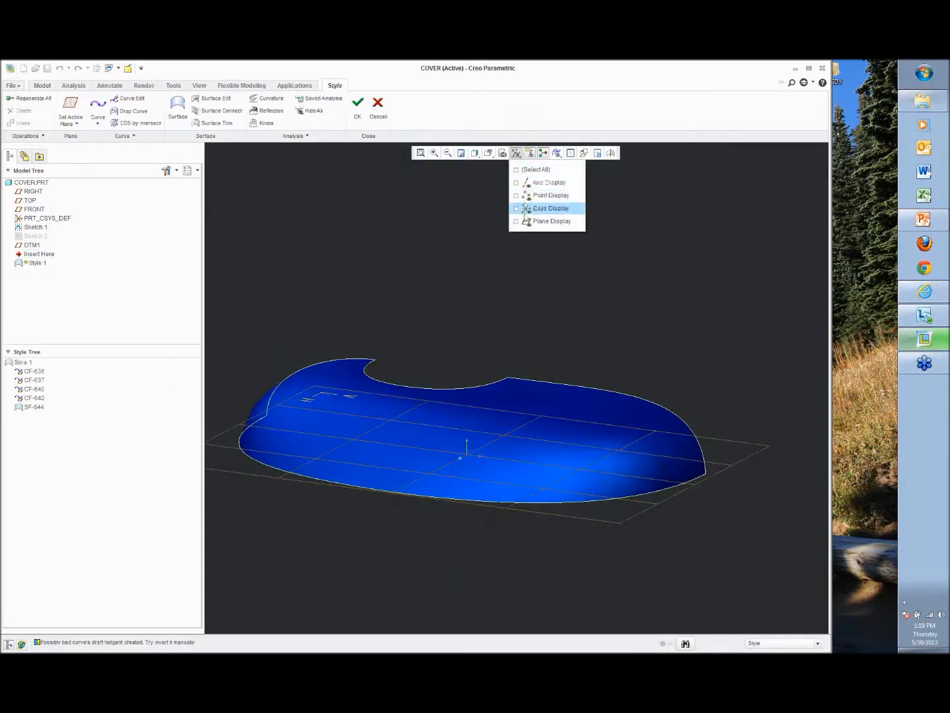
left_click(545, 222)
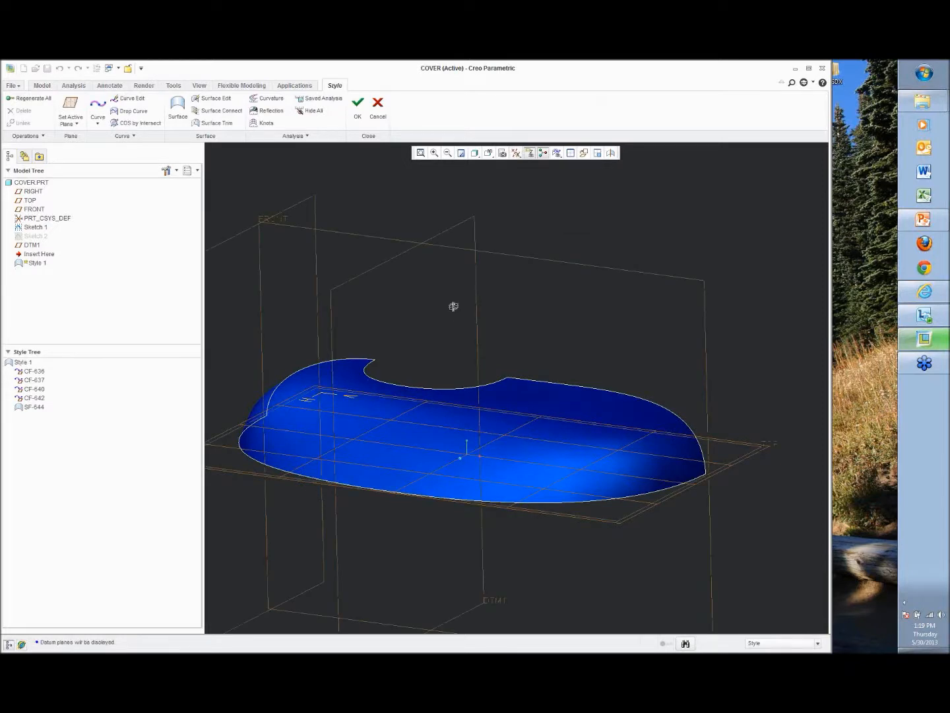
middle_click_drag(453, 306, 448, 314)
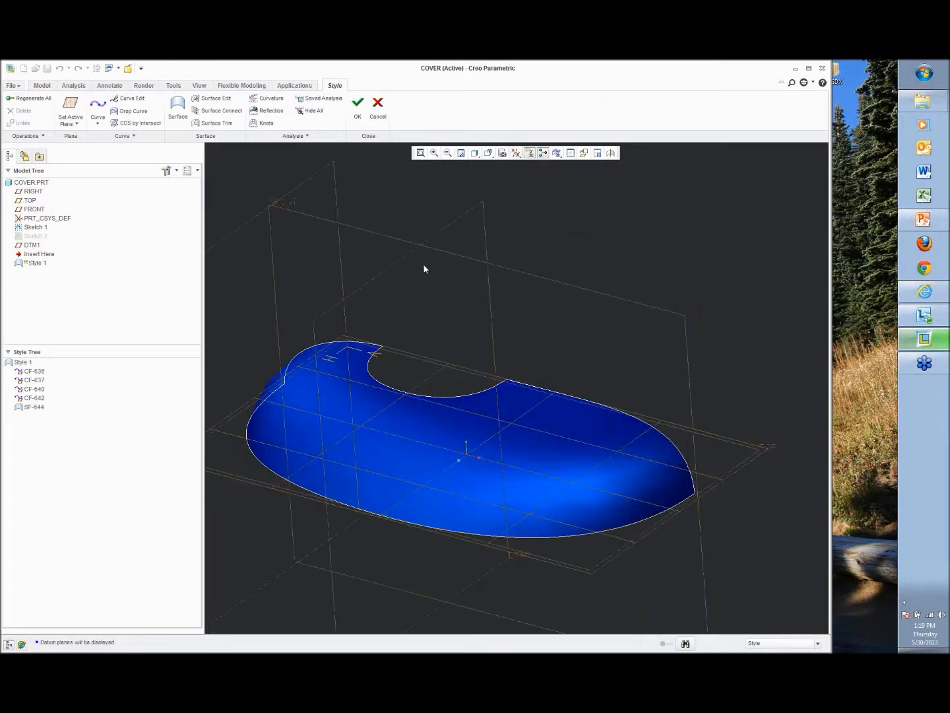
middle_click_drag(400, 317, 394, 396)
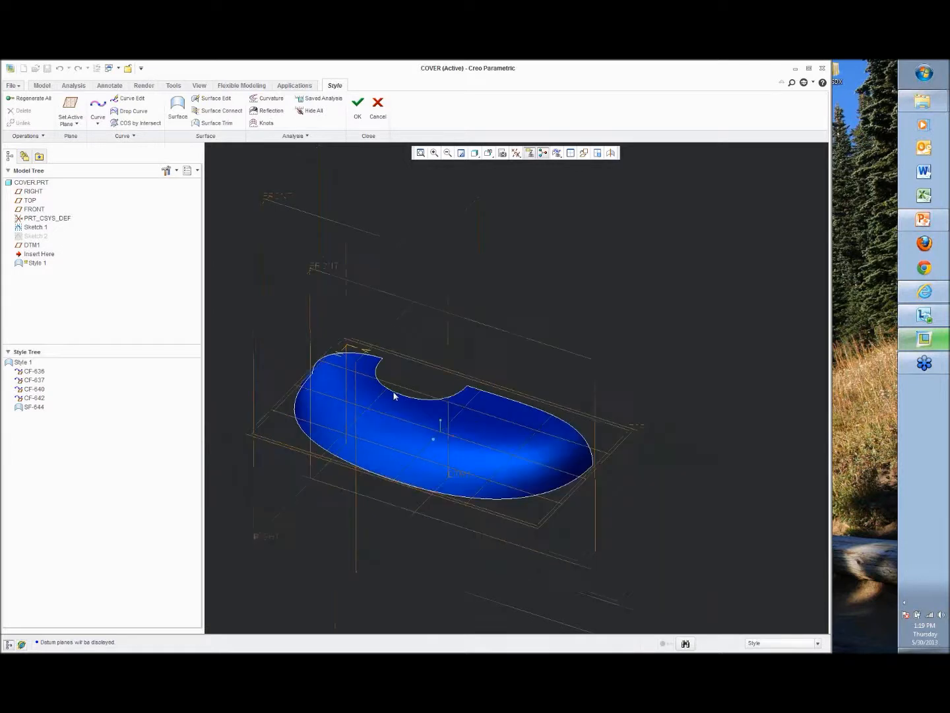
Make DTM1 the active plane and create a planar curve on it from the opening's edge to the outer base curve.
right_click(547, 263)
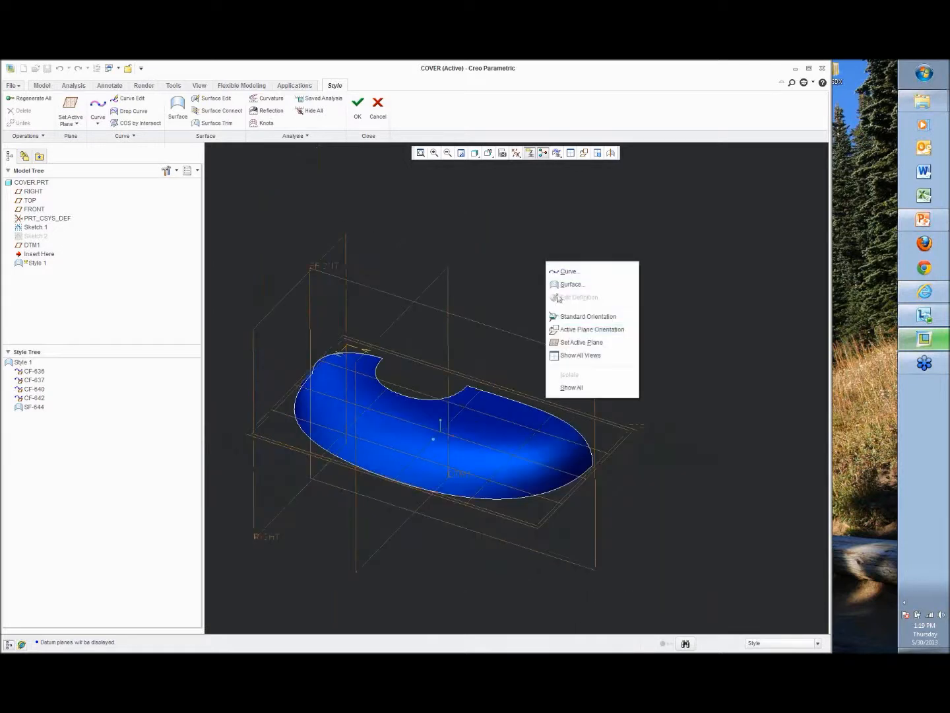
left_click(564, 343)
left_click(449, 291)
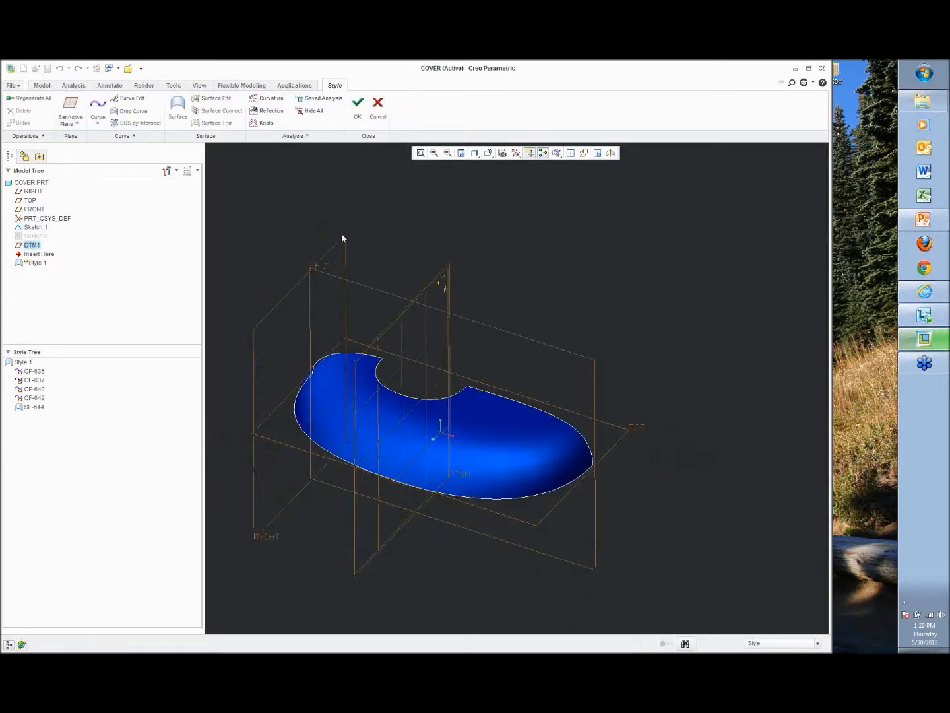
left_click(99, 109)
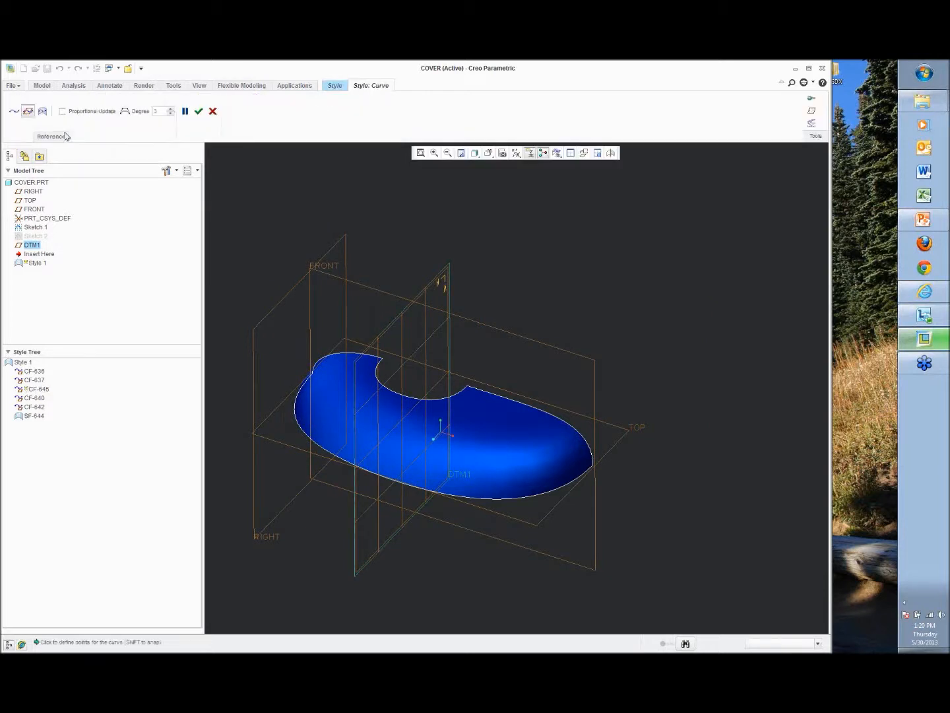
left_click(54, 136)
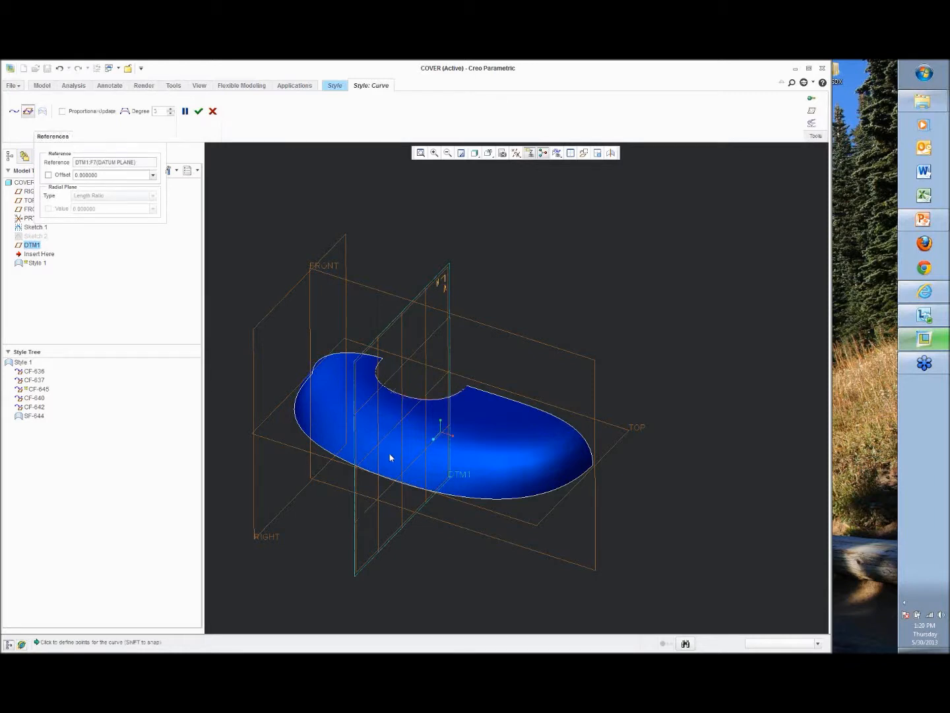
middle_click_drag(374, 475, 382, 407)
scroll(384, 407, "down", 3)
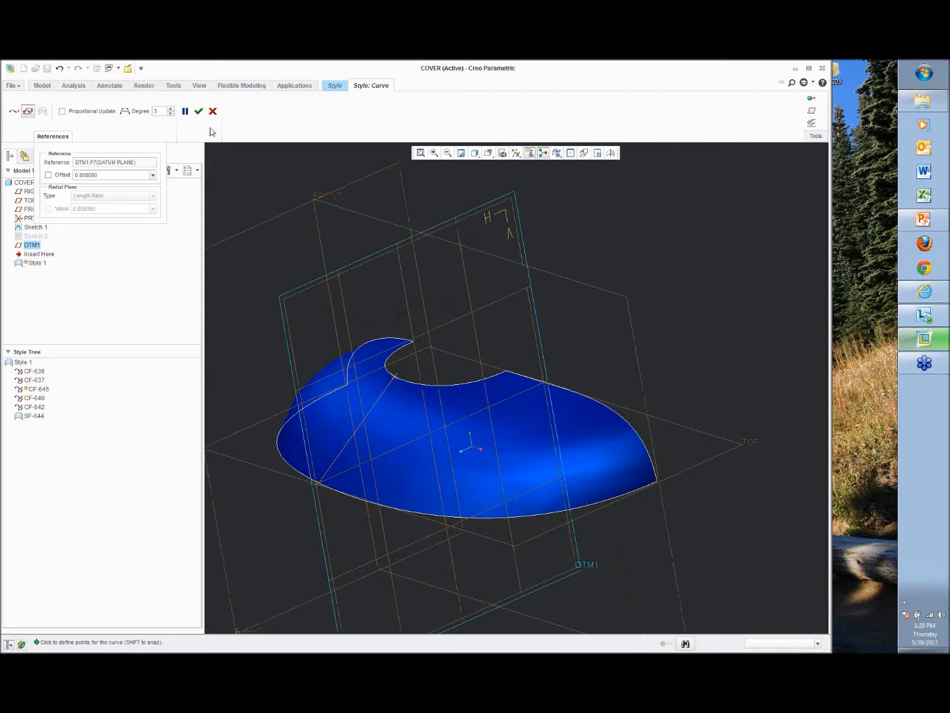
left_click(198, 110)
Edit the new planar curve, adding a midpoint and a further point halfway along each half.
right_click(385, 401)
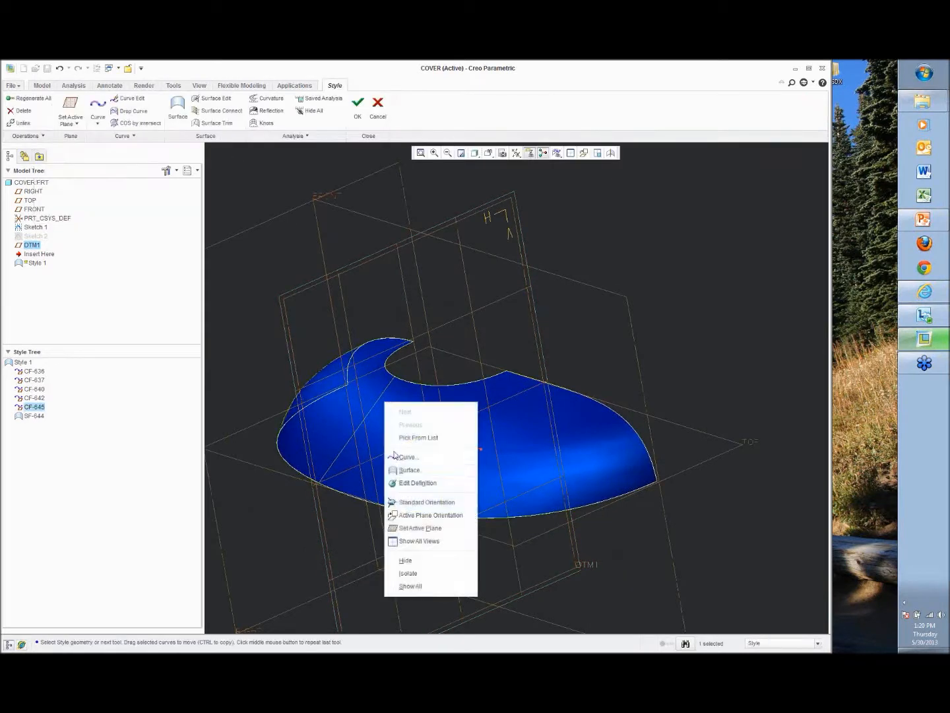
left_click(404, 486)
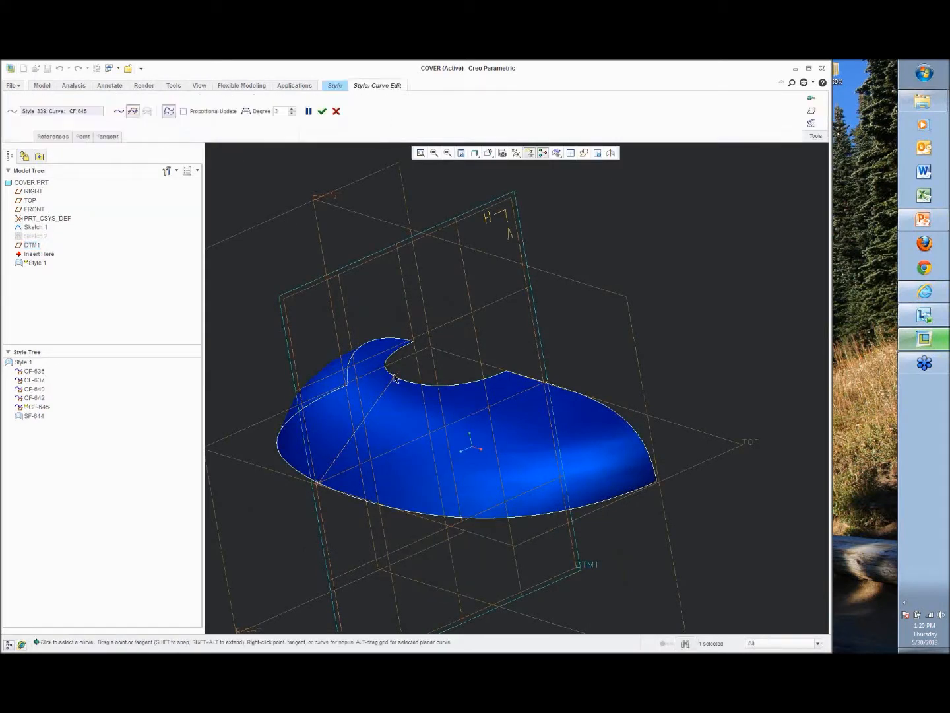
mouse_move(394, 376)
middle_mouse_down()
mouse_move(378, 374)
mouse_move(385, 365)
middle_mouse_up()
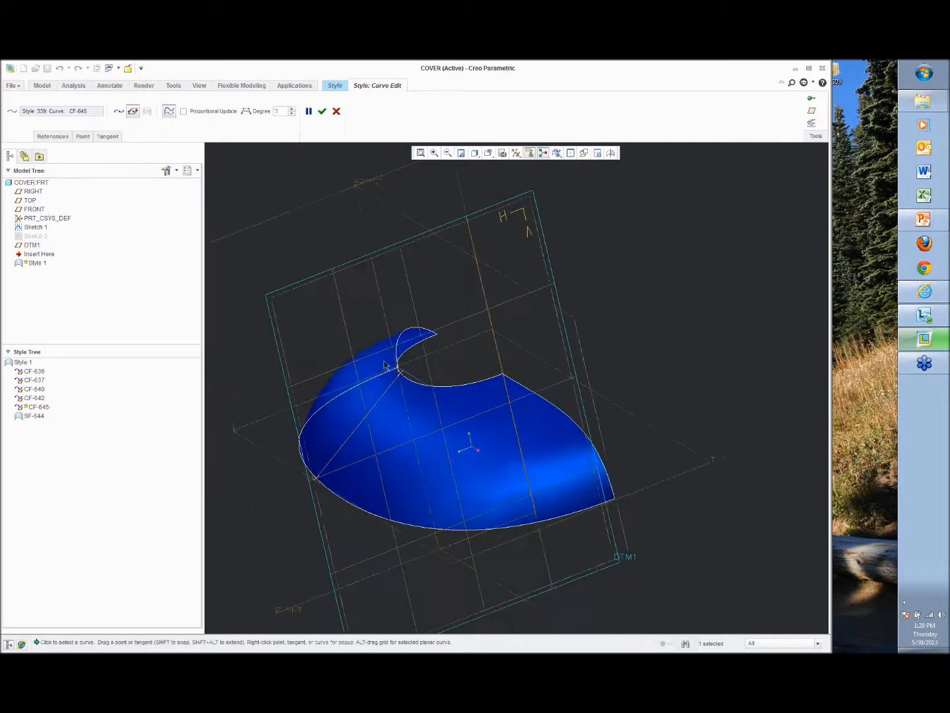
right_click(363, 418)
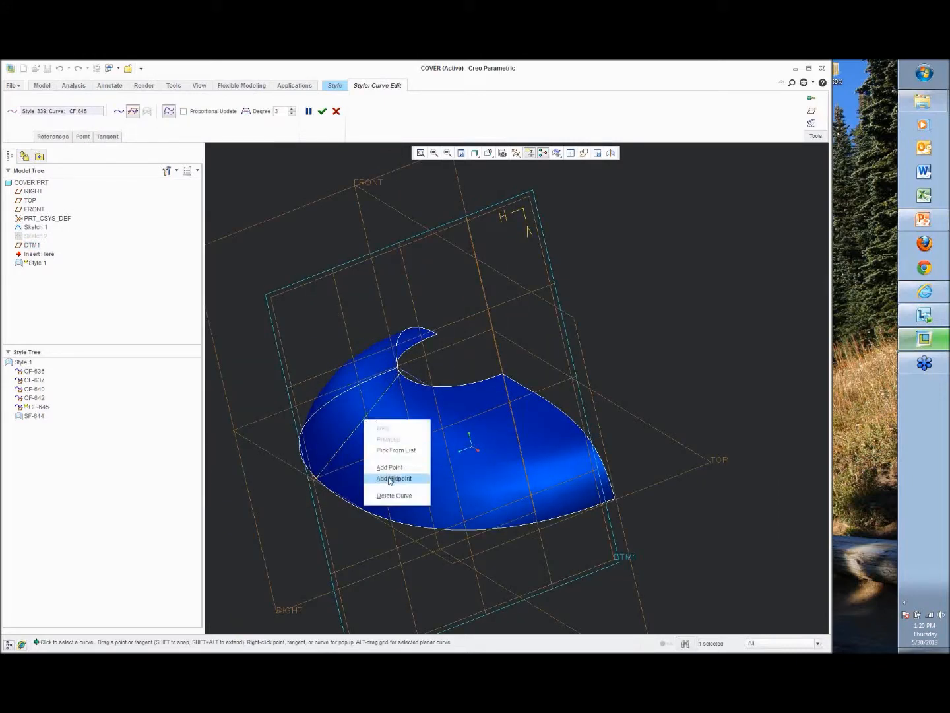
left_click(390, 479)
right_click(379, 401)
left_click(389, 423)
right_click(341, 455)
left_click(387, 455)
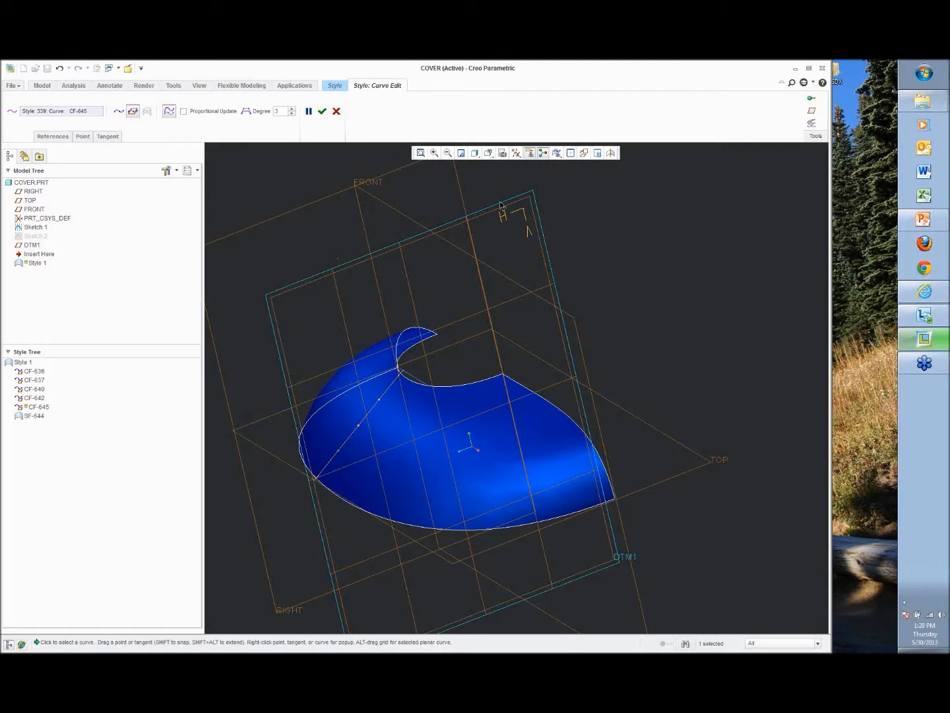
In the active plane view, move the curve's uppermost interior point slightly upward and make the tangent at its upper end horizontal.
right_click(621, 290)
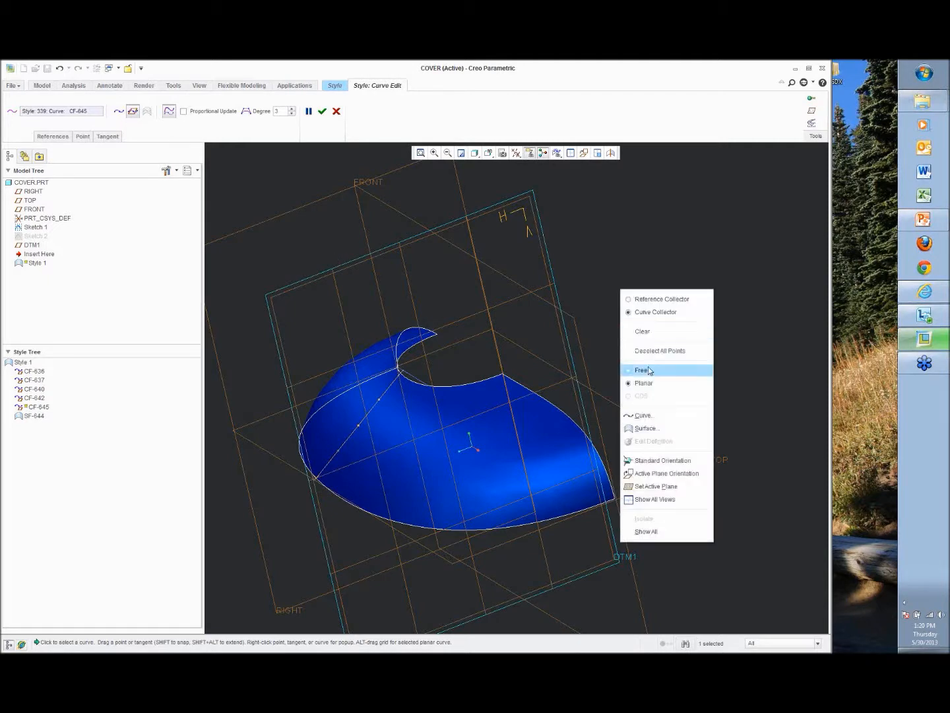
left_click(650, 474)
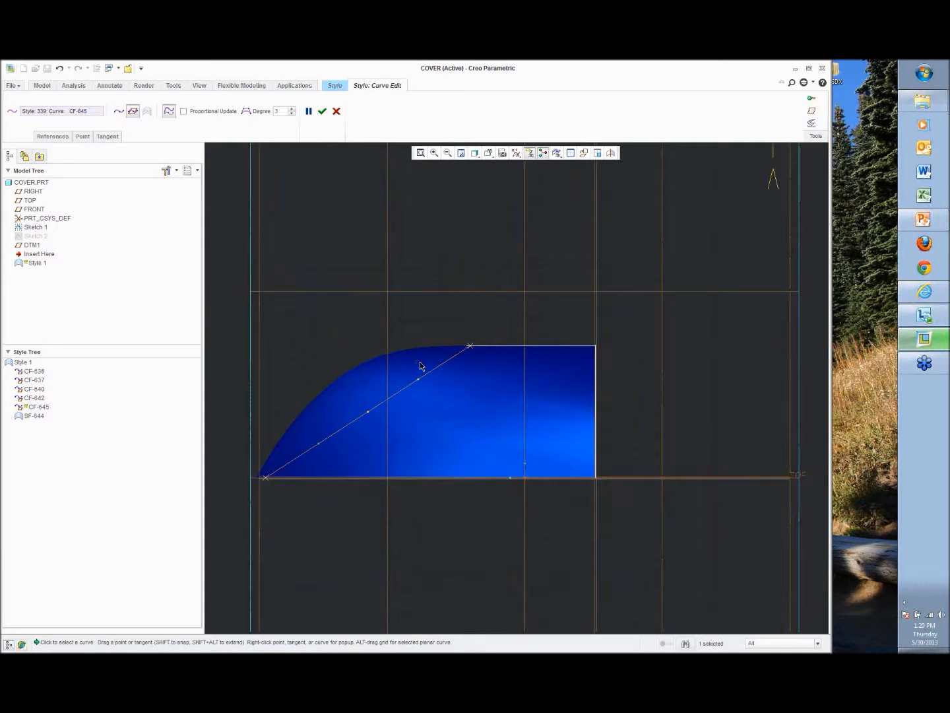
left_click_drag(419, 381, 416, 372)
right_click(453, 354)
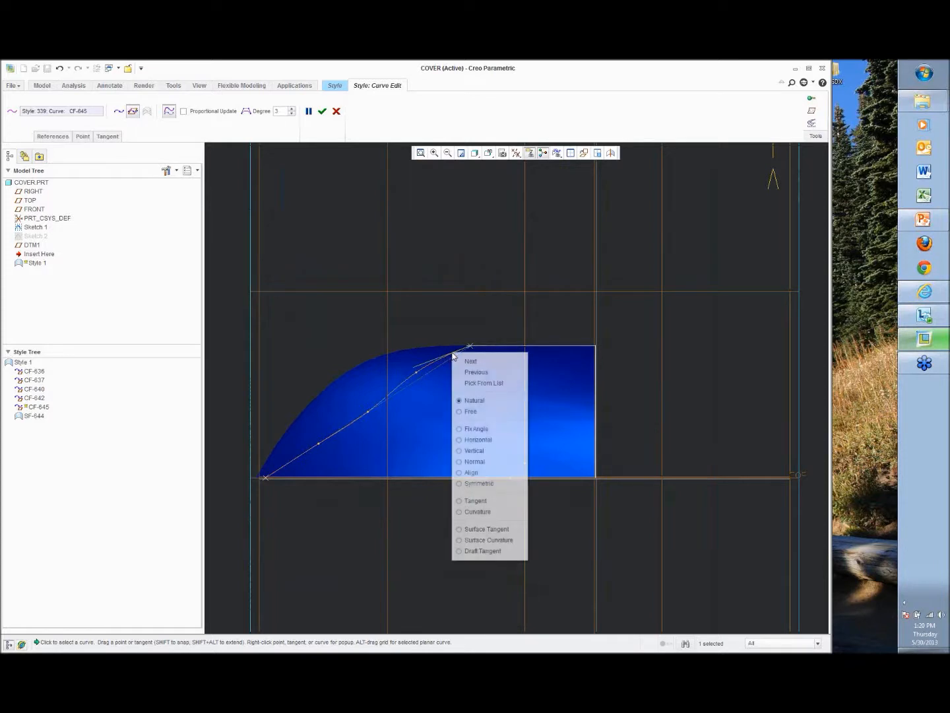
left_click(478, 440)
Apply a draft tangent referenced to the TOP plane at the curve's lower end and accept the curve edit.
left_click(266, 479)
right_click(267, 479)
left_click(266, 479)
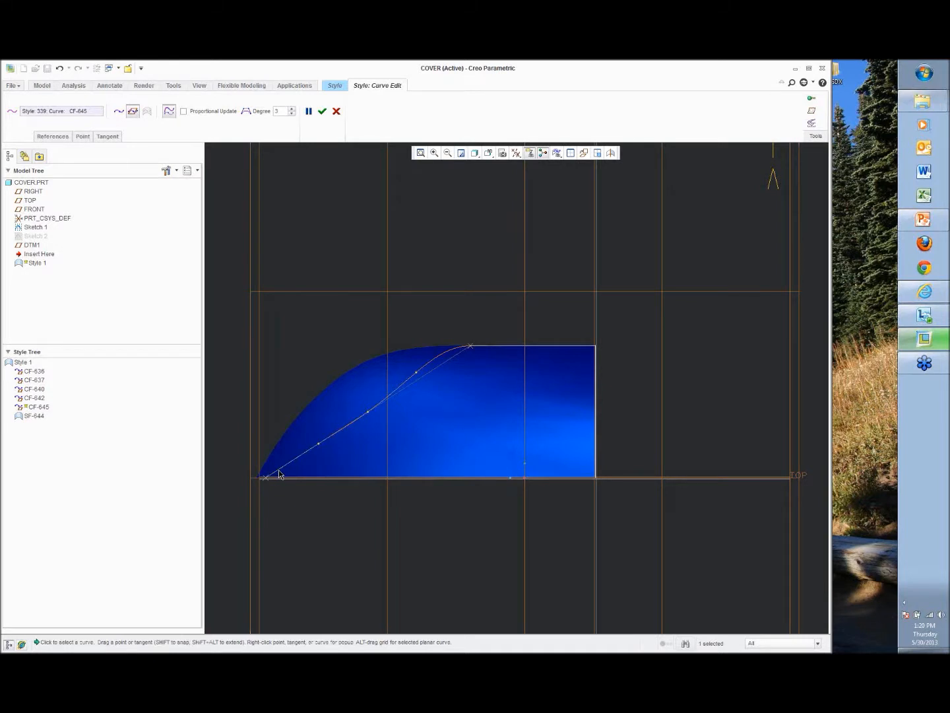
right_click(279, 472)
left_click(294, 461)
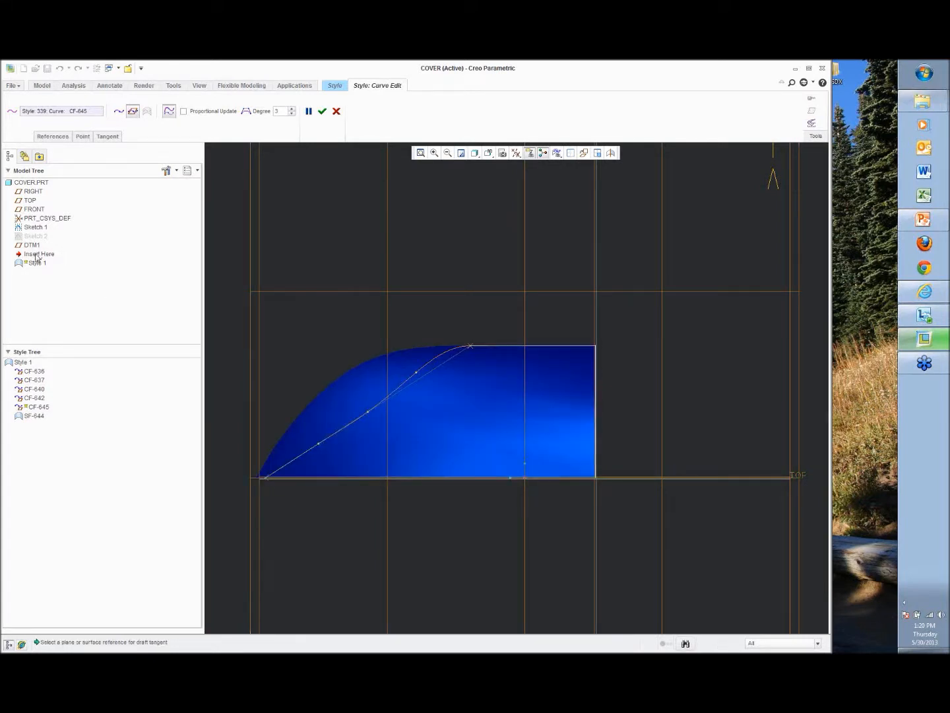
left_click(30, 201)
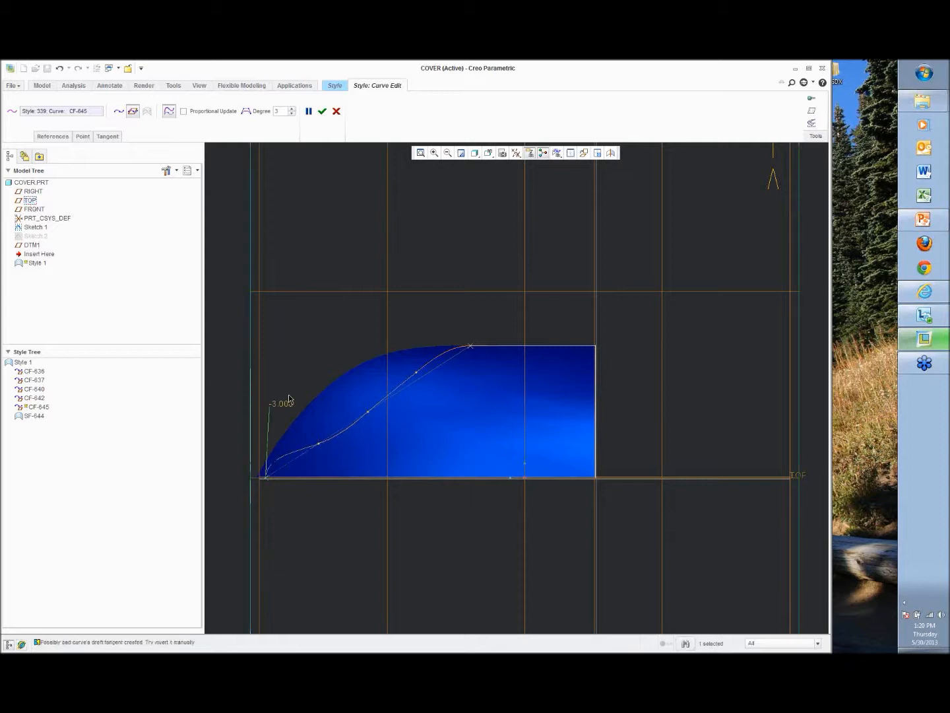
middle_click_drag(294, 359, 312, 380)
left_click(322, 112)
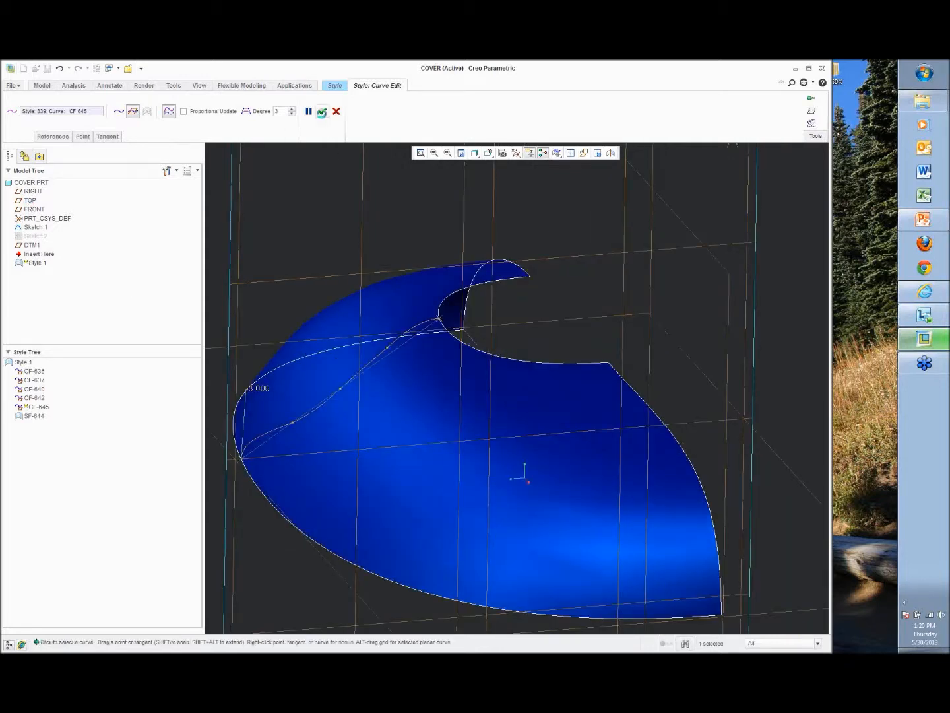
Redefine the style surface to include the new planar curve as an internal curve, accept it and finish the style feature.
middle_click_drag(344, 418, 312, 432)
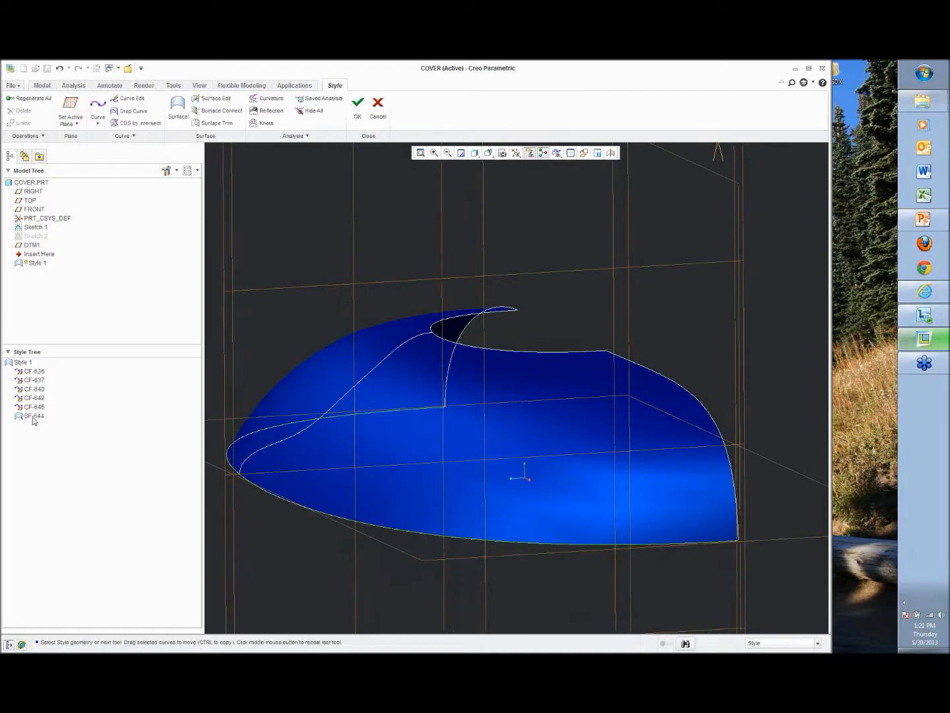
right_click(33, 419)
left_click(53, 445)
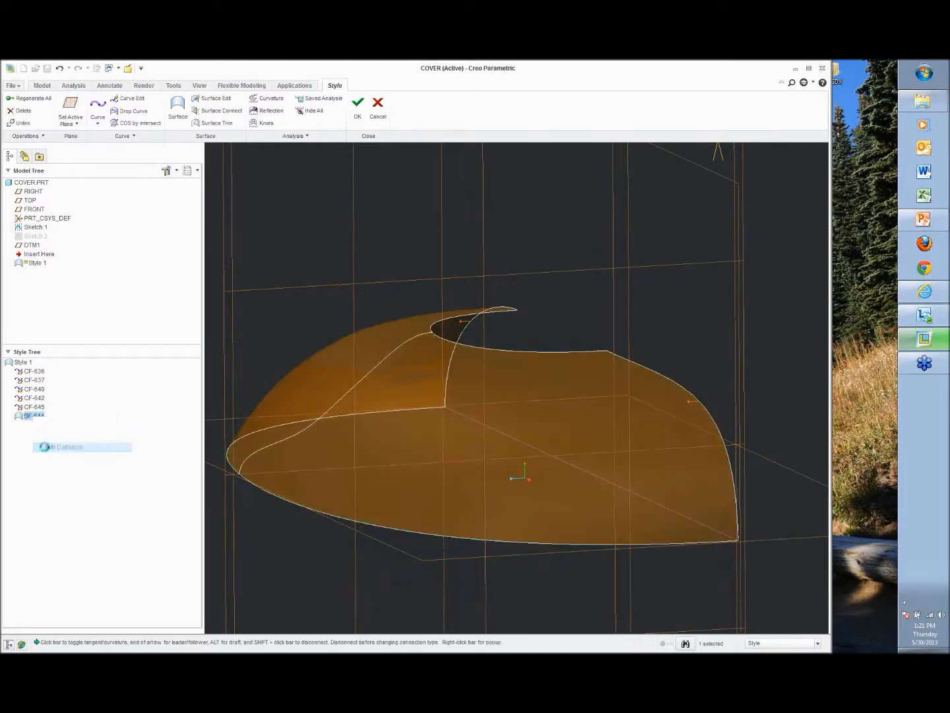
right_click(294, 266)
left_click(321, 288)
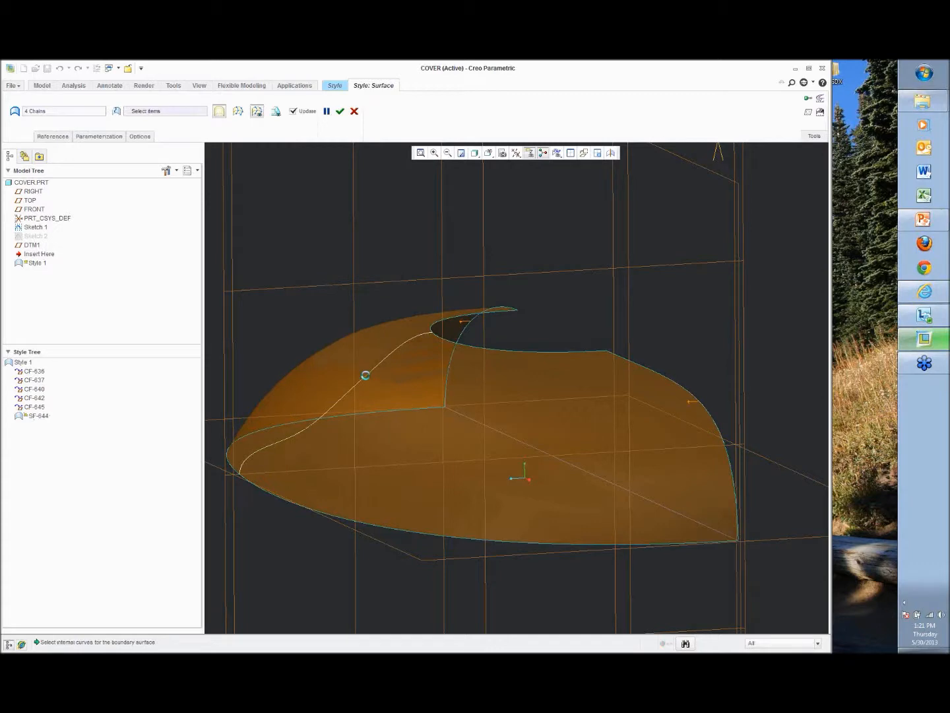
left_click(365, 375)
middle_click_drag(400, 382, 329, 198)
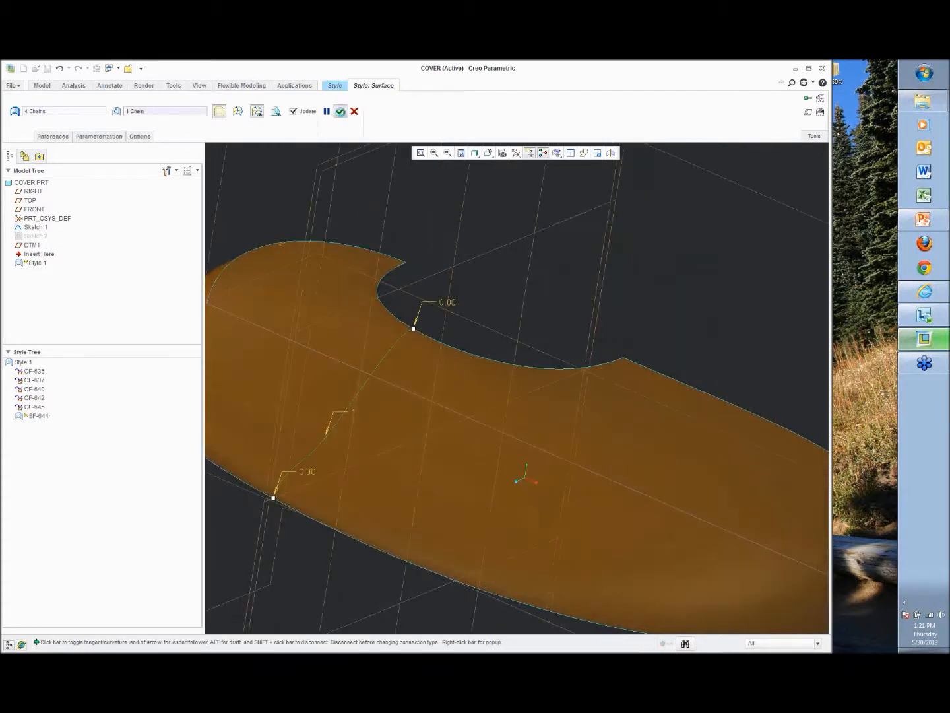
left_click(340, 110)
left_click(358, 106)
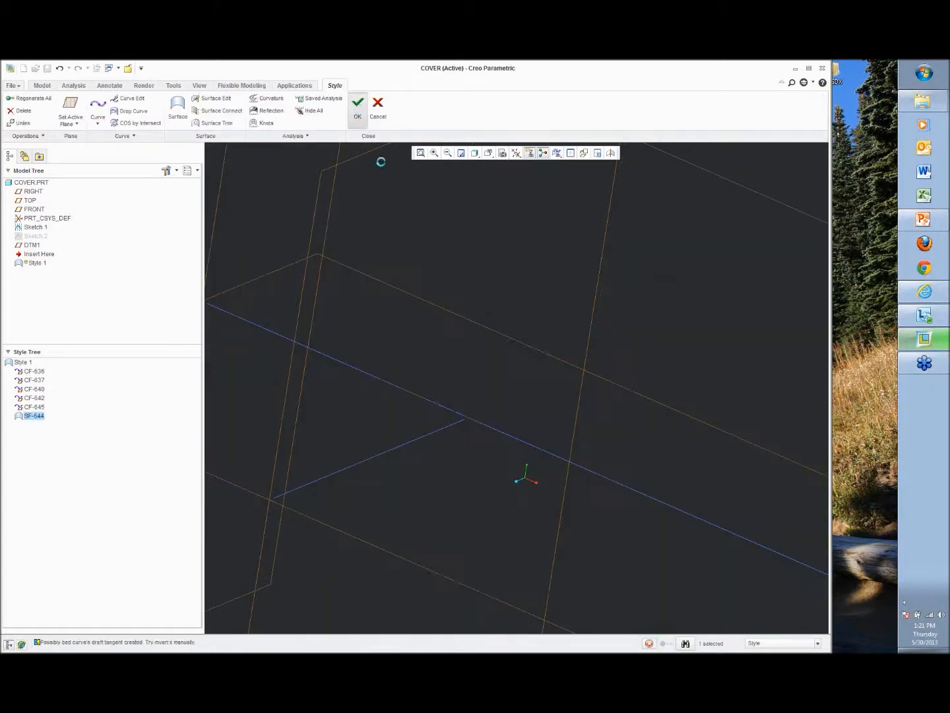
middle_click_drag(465, 369, 562, 218)
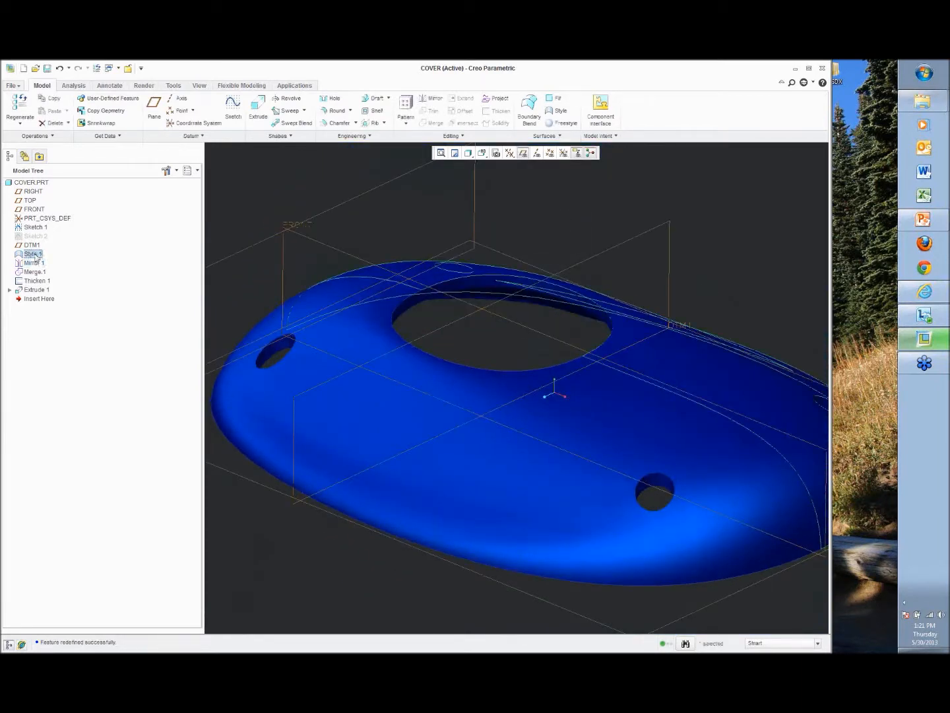
Reopen Style 1, shift the internal curve's middle and upper interior points slightly to dent the surface, and finish the style feature.
right_click(32, 254)
left_click(66, 328)
left_click(31, 407)
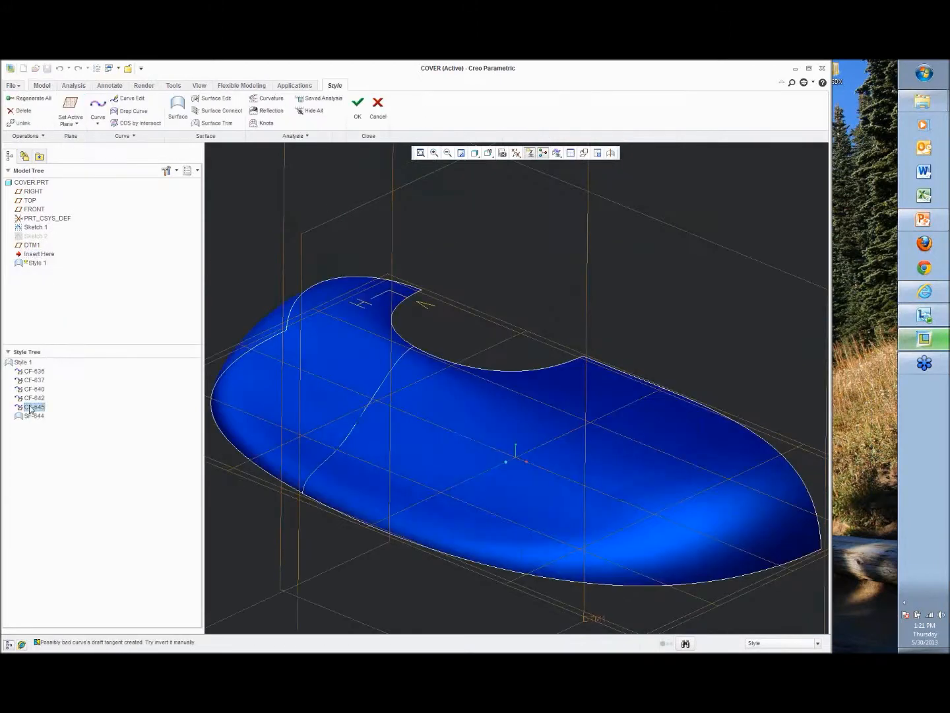
right_click(32, 406)
left_click(61, 436)
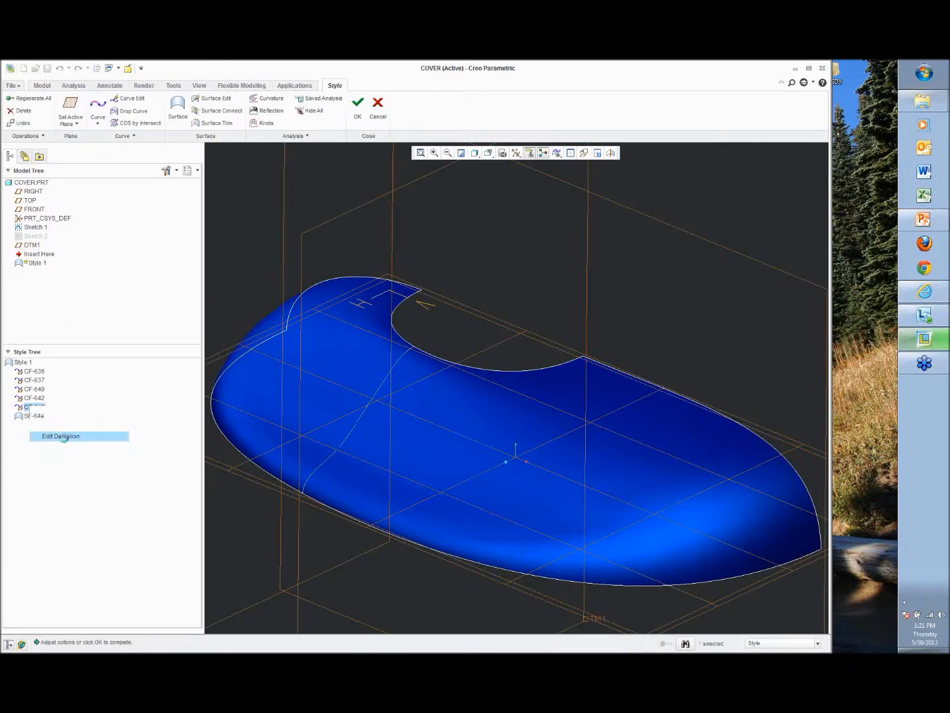
mouse_move(355, 423)
left_mouse_down()
mouse_move(366, 424)
mouse_move(345, 426)
mouse_move(368, 425)
left_mouse_up()
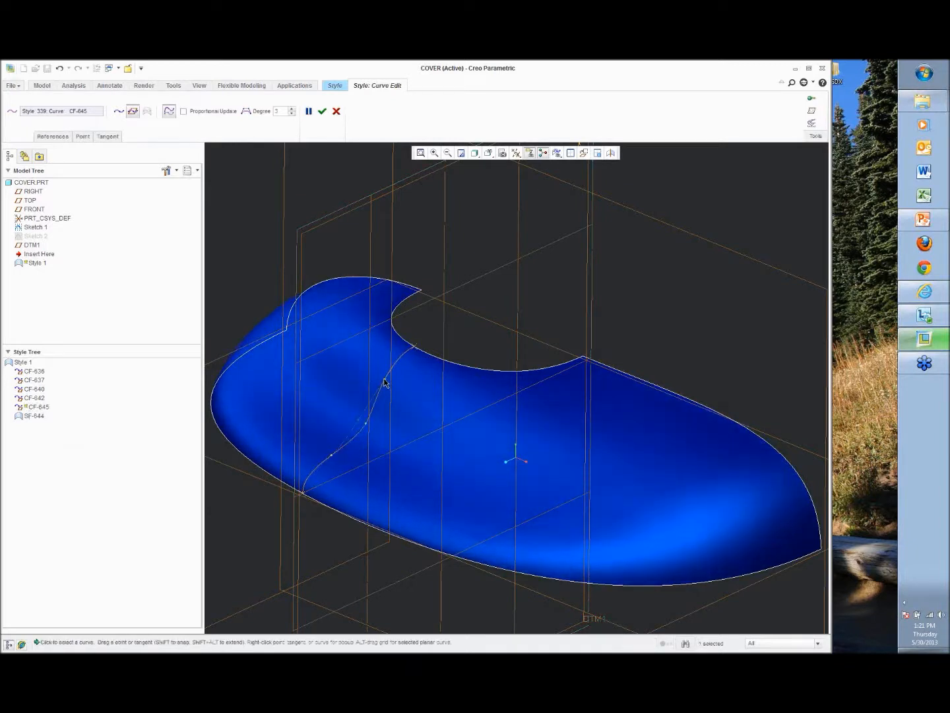
left_click_drag(385, 380, 385, 383)
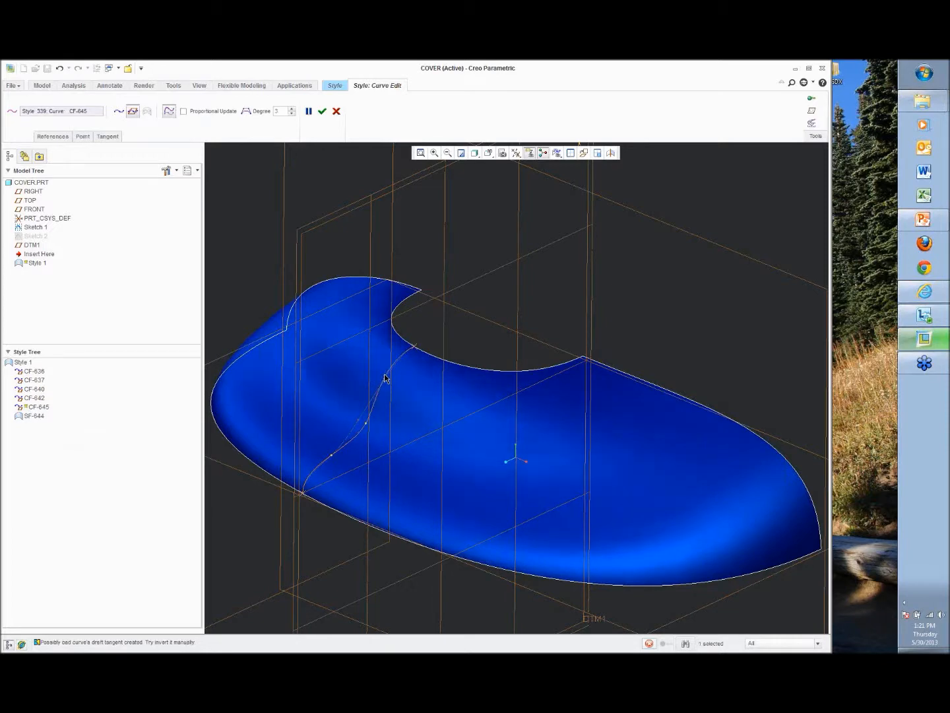
mouse_move(398, 377)
middle_mouse_down()
mouse_move(361, 349)
mouse_move(349, 354)
mouse_move(389, 387)
middle_mouse_up()
left_click(321, 112)
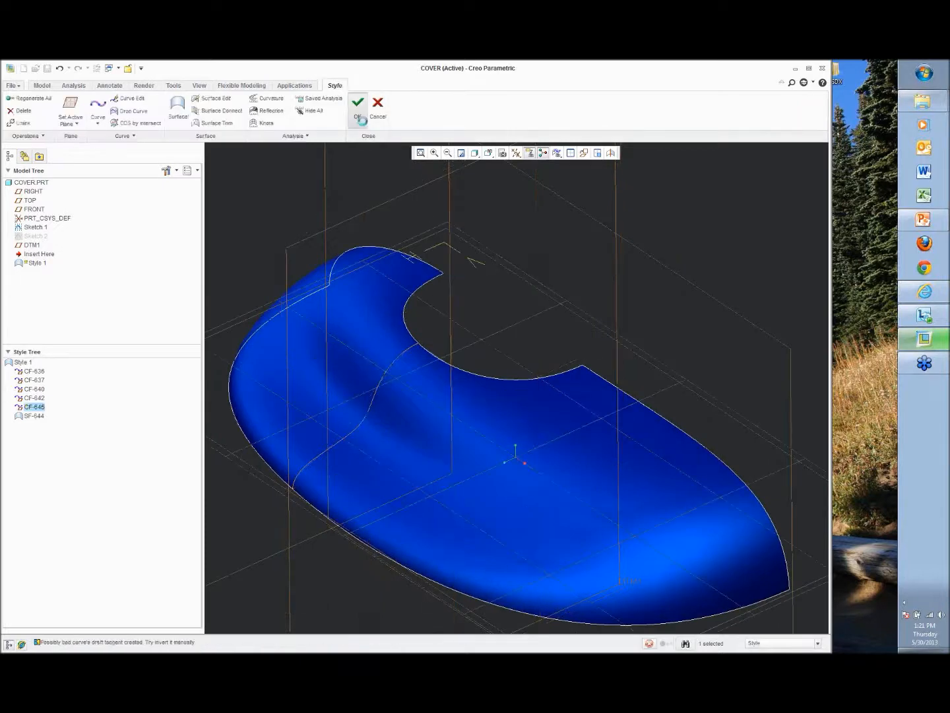
left_click(359, 113)
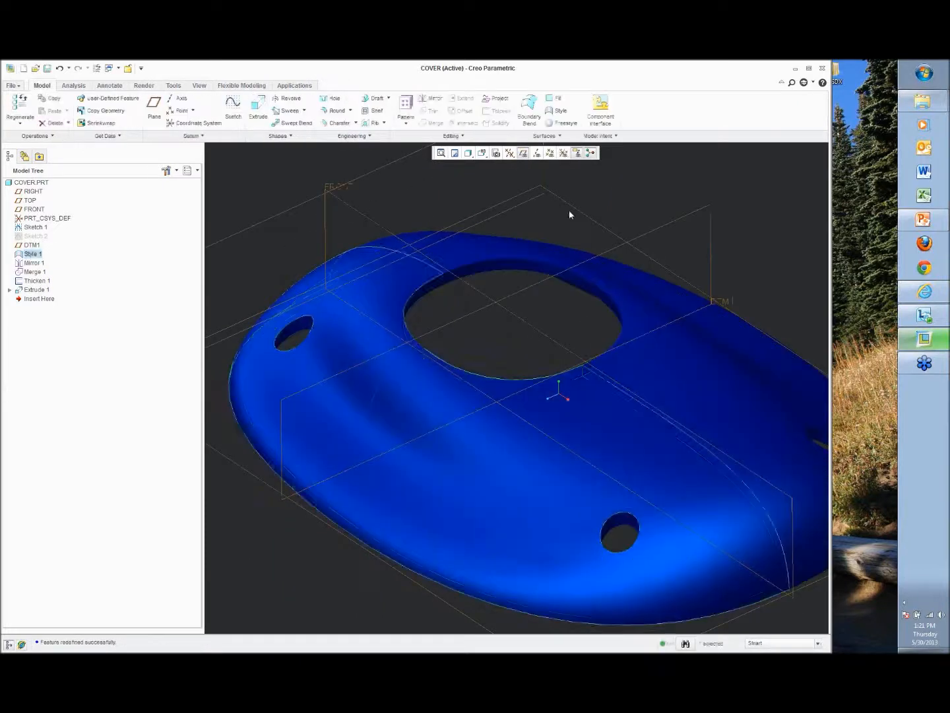
middle_click_drag(565, 210, 584, 237)
Hide the Style 1 and Mirror 1 features.
left_click(32, 252)
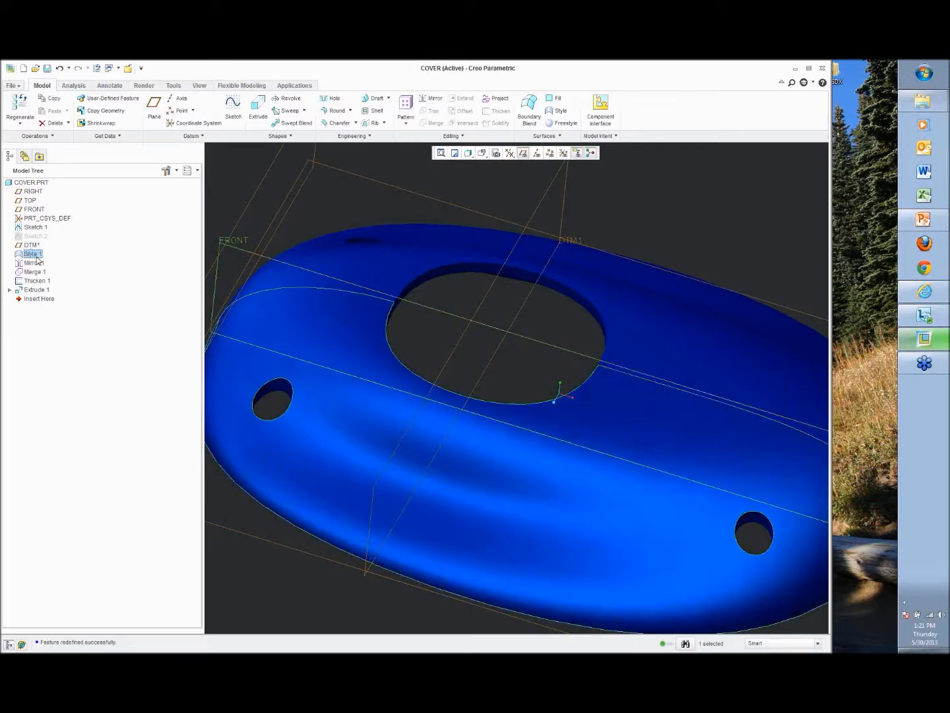
left_click(32, 264, "ctrl")
right_click(32, 264)
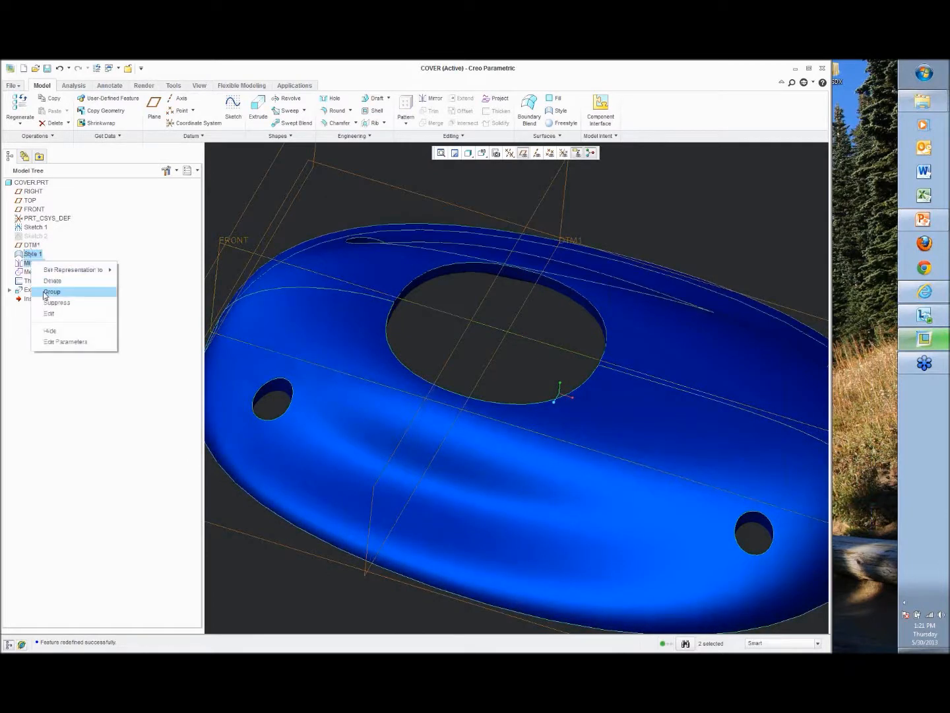
left_click(51, 330)
middle_click_drag(282, 322, 562, 219)
Round the outer edges of the central opening and the four holes with a 0.25 radius.
left_click(333, 113)
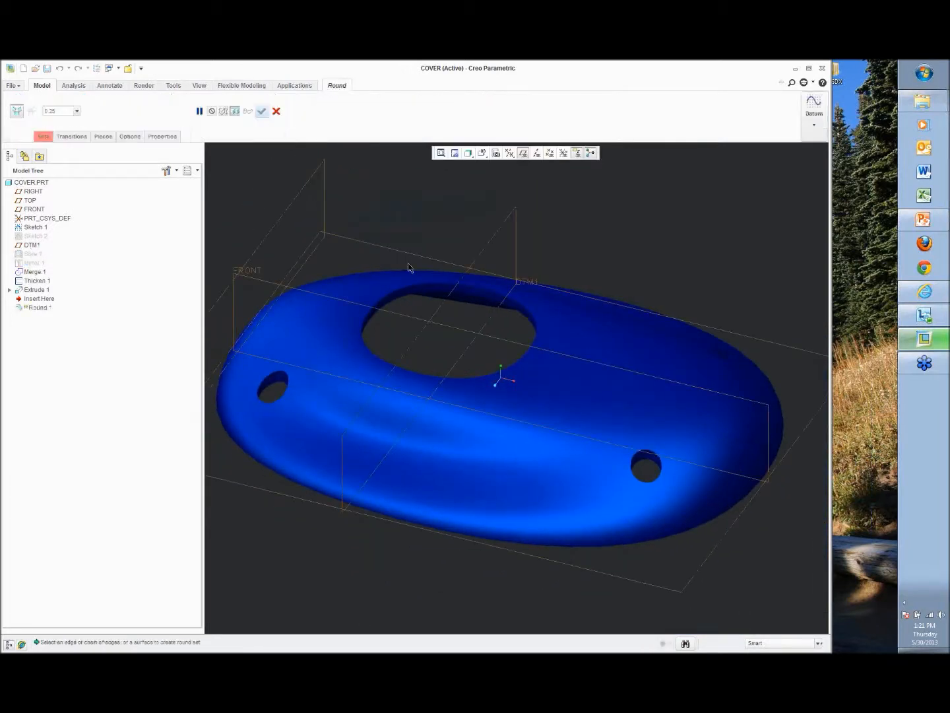
left_click(471, 285)
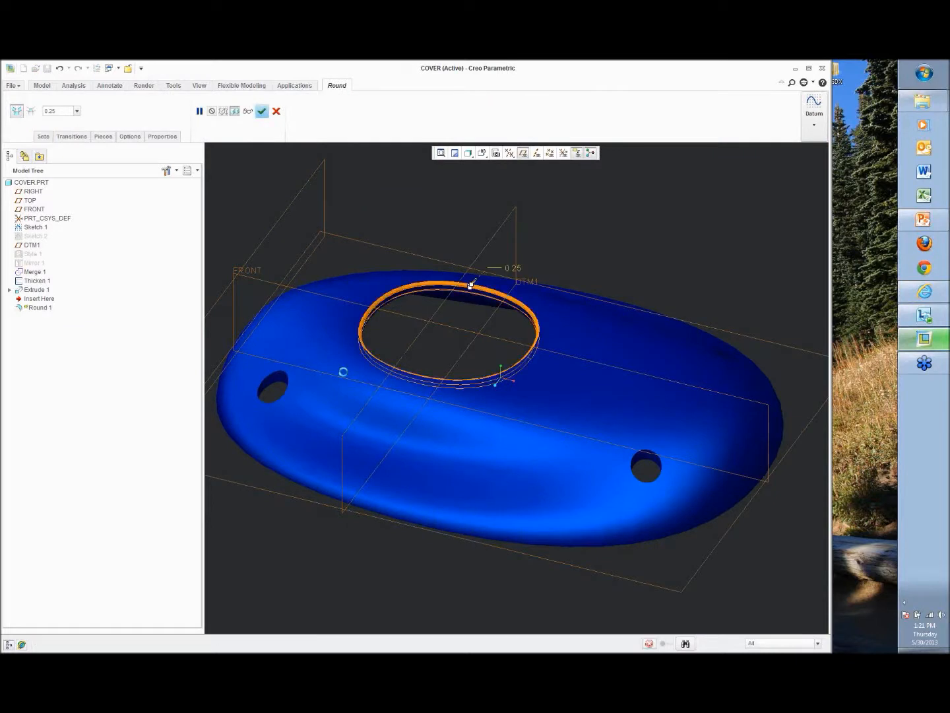
left_click(282, 385, "ctrl")
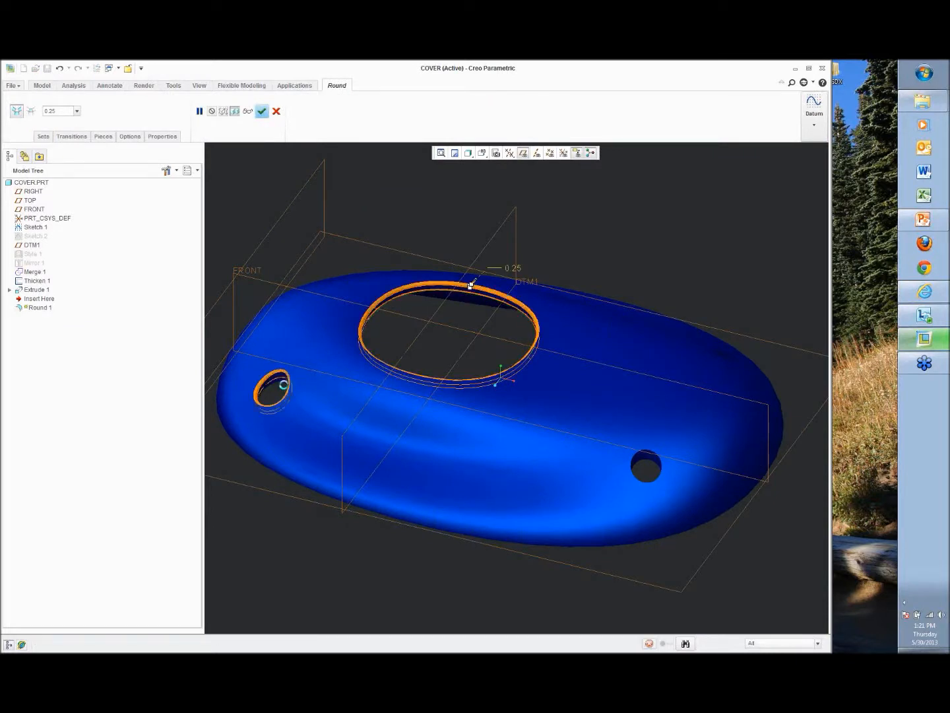
left_click(635, 460, "ctrl")
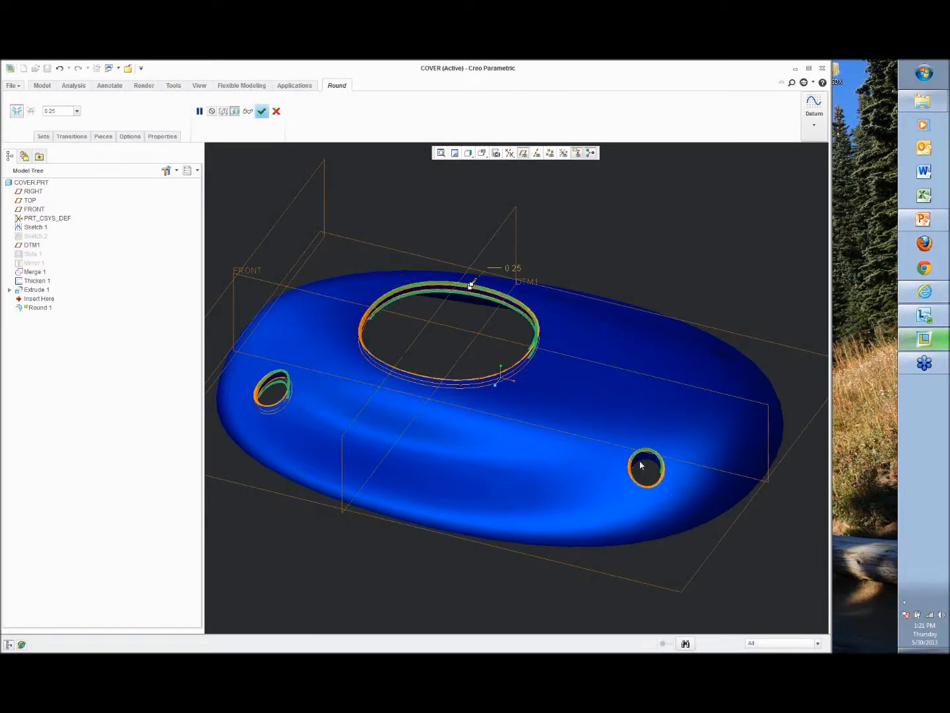
left_click(727, 371, "ctrl")
middle_click_drag(725, 375, 692, 382)
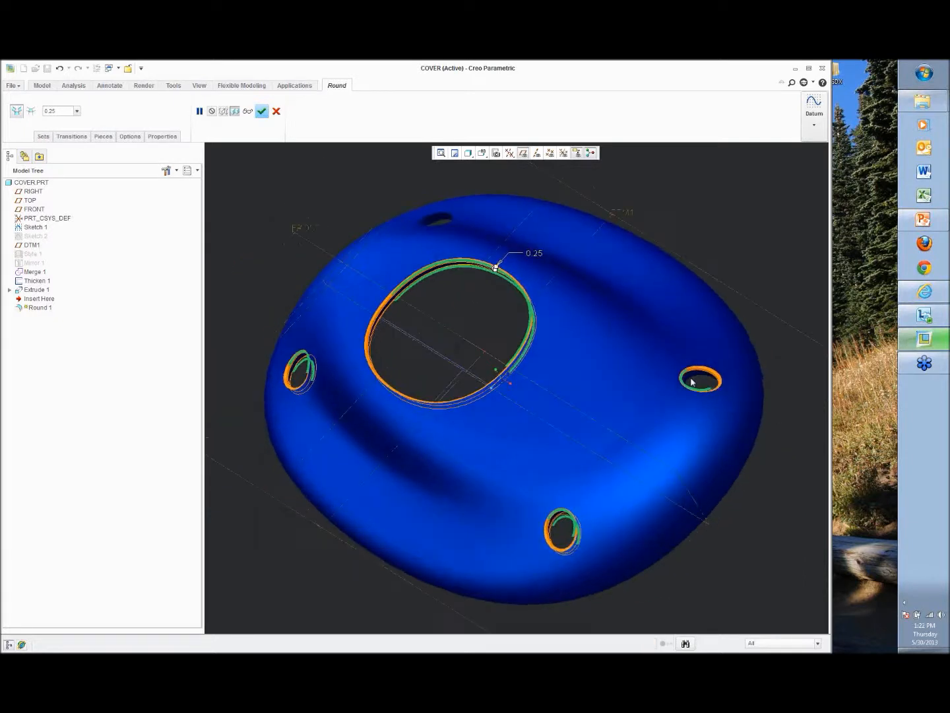
left_click(442, 226, "ctrl")
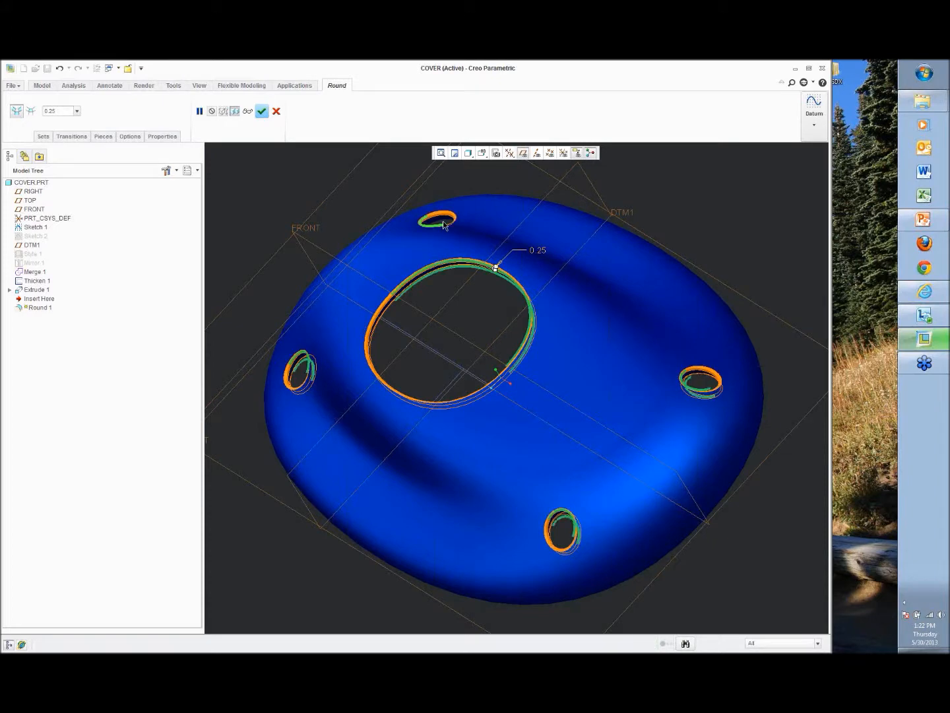
scroll(445, 223, "up", 4)
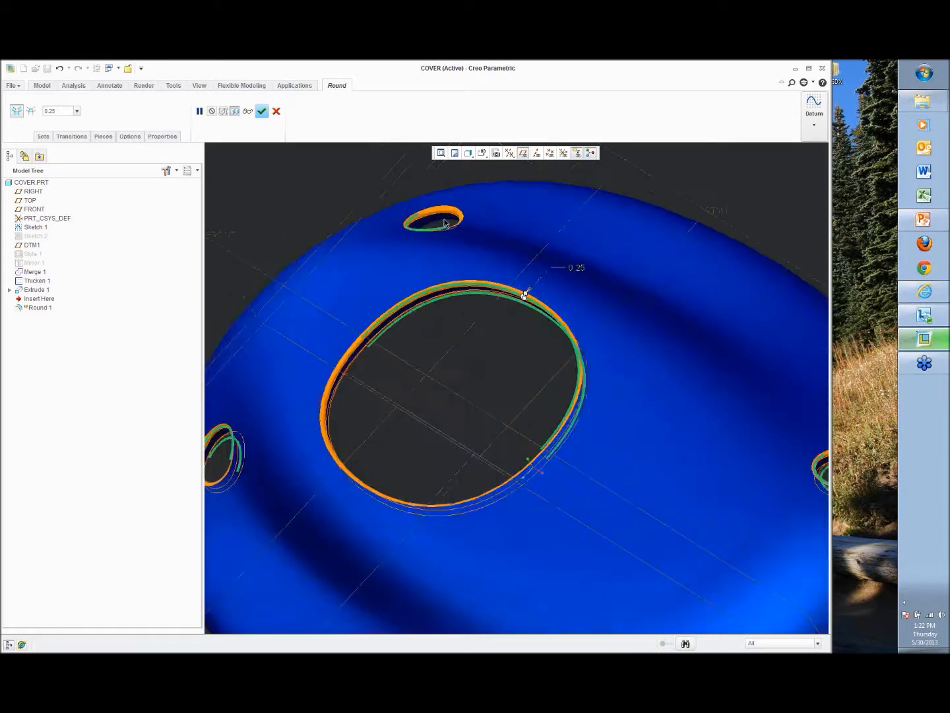
middle_click(460, 329)
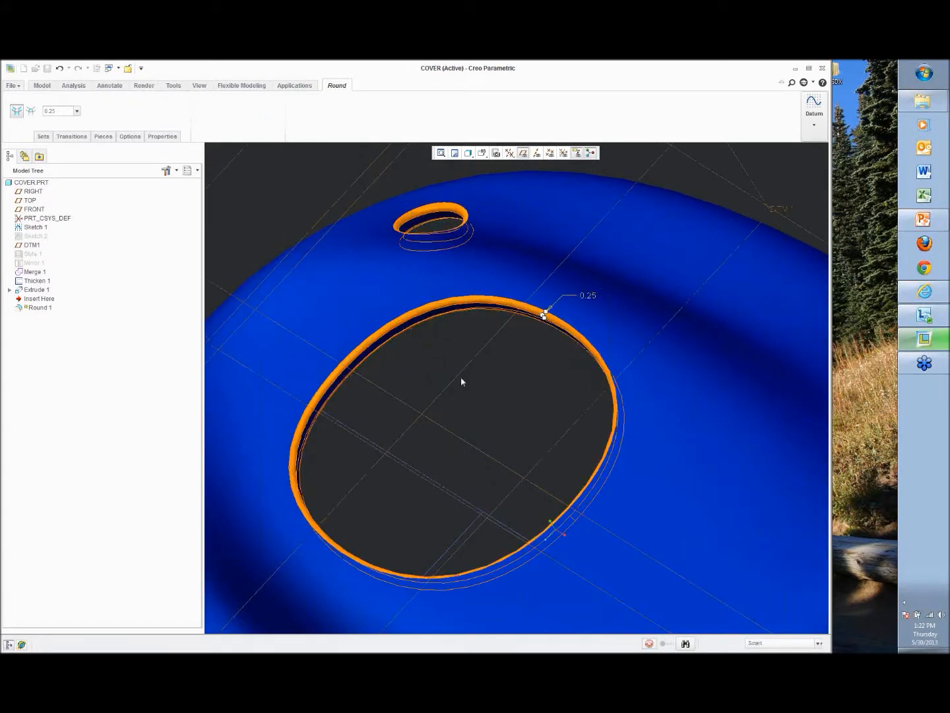
left_click(461, 377)
scroll(460, 378, "down", 4)
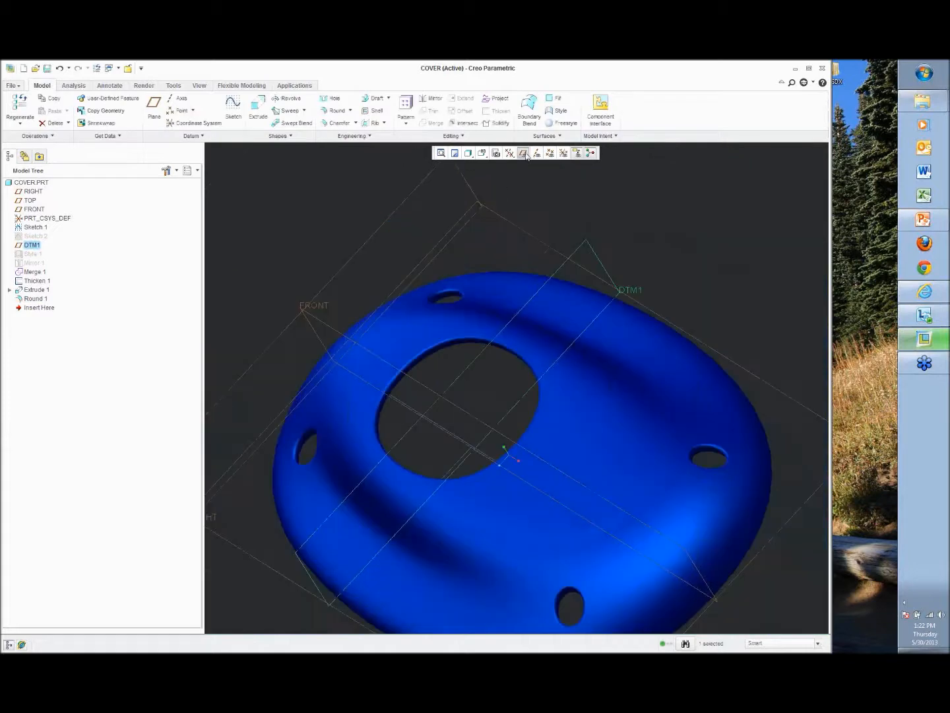
Turn off the datum plane display and hide Sketch 1.
left_click(523, 152)
mouse_move(617, 241)
middle_mouse_down()
mouse_move(657, 240)
mouse_move(585, 243)
middle_mouse_up()
middle_click_drag(632, 285, 620, 300)
left_click(429, 390)
right_click(601, 254)
left_click(634, 396)
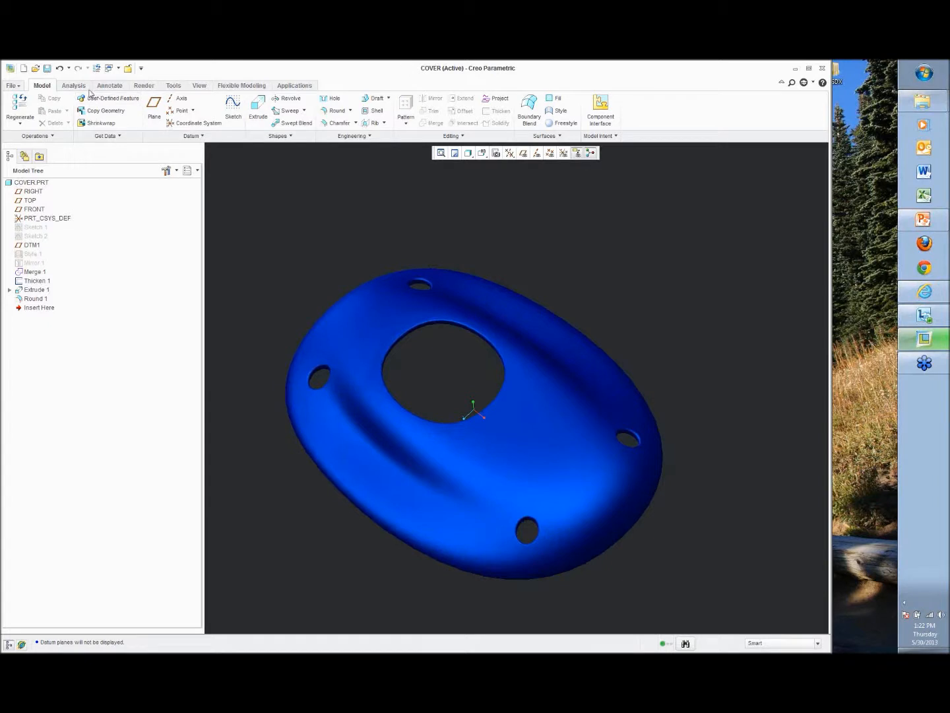
Run a quick Reflection analysis on the Style 1 and Mirror 1 surfaces, close it and inspect the cover from several angles.
left_click(77, 85)
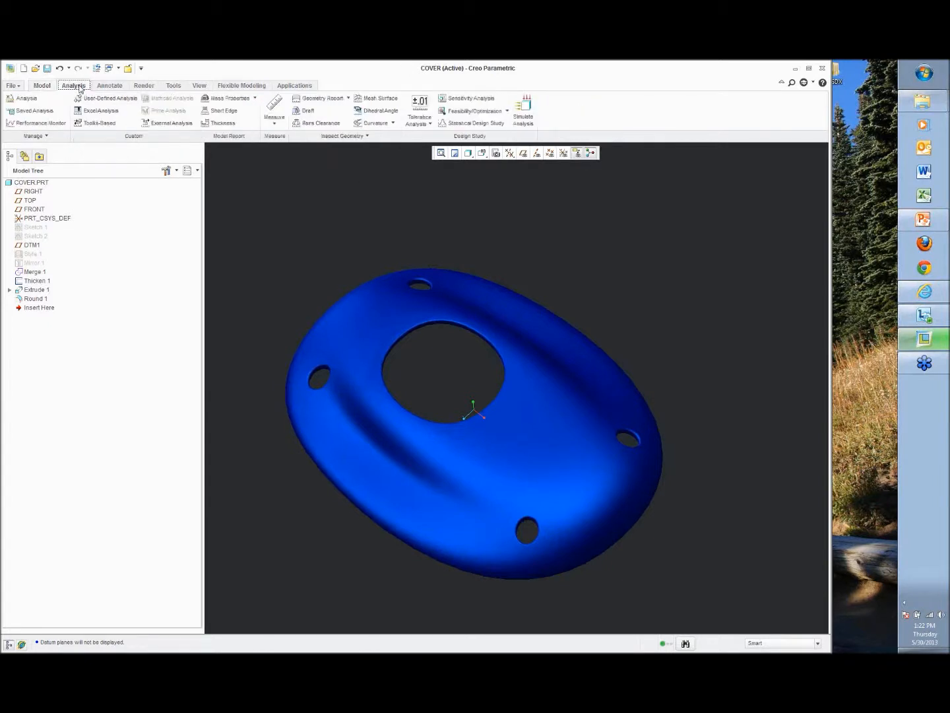
left_click(358, 136)
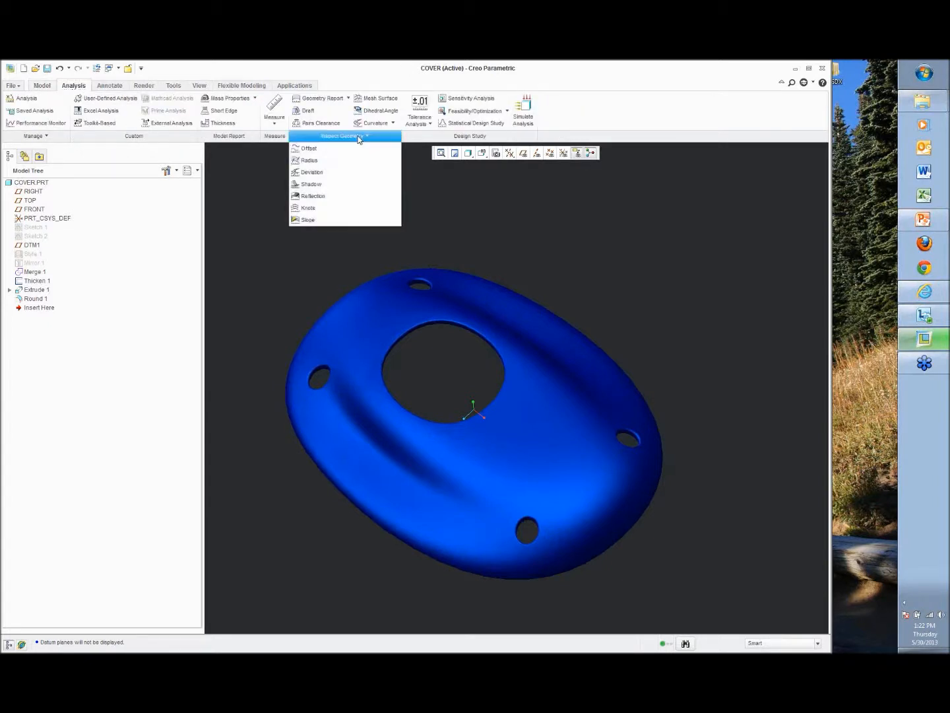
left_click(317, 199)
left_click(366, 321)
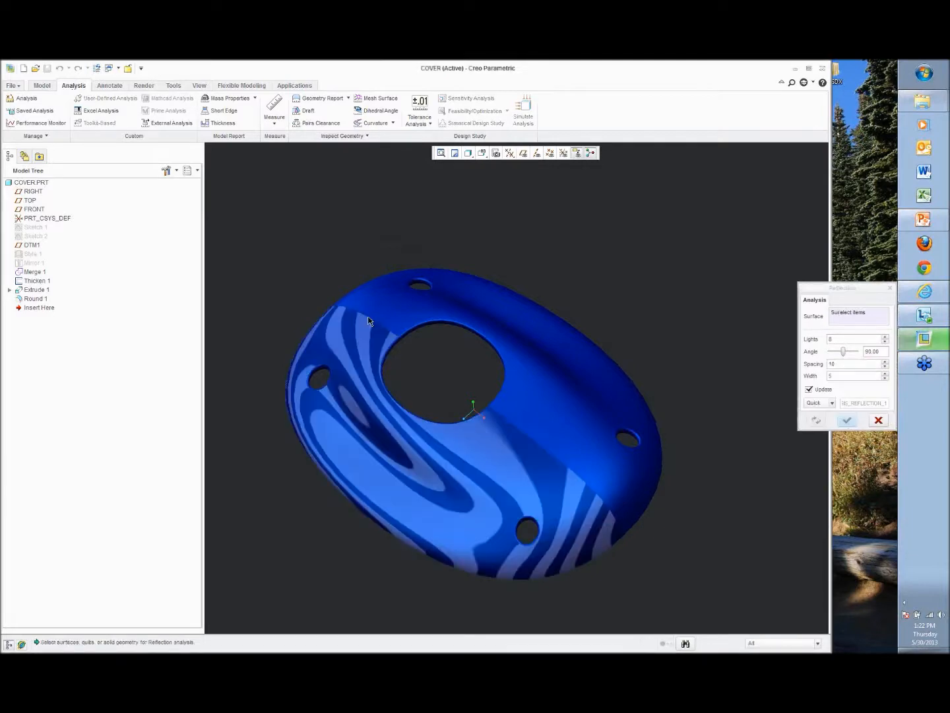
left_click(396, 294, "ctrl")
mouse_move(404, 265)
middle_mouse_down()
mouse_move(395, 277)
mouse_move(396, 256)
mouse_move(414, 244)
mouse_move(349, 286)
mouse_move(416, 258)
mouse_move(434, 265)
mouse_move(477, 211)
mouse_move(495, 234)
mouse_move(518, 199)
mouse_move(403, 217)
mouse_move(338, 201)
mouse_move(310, 175)
mouse_move(461, 269)
mouse_move(447, 312)
middle_mouse_up()
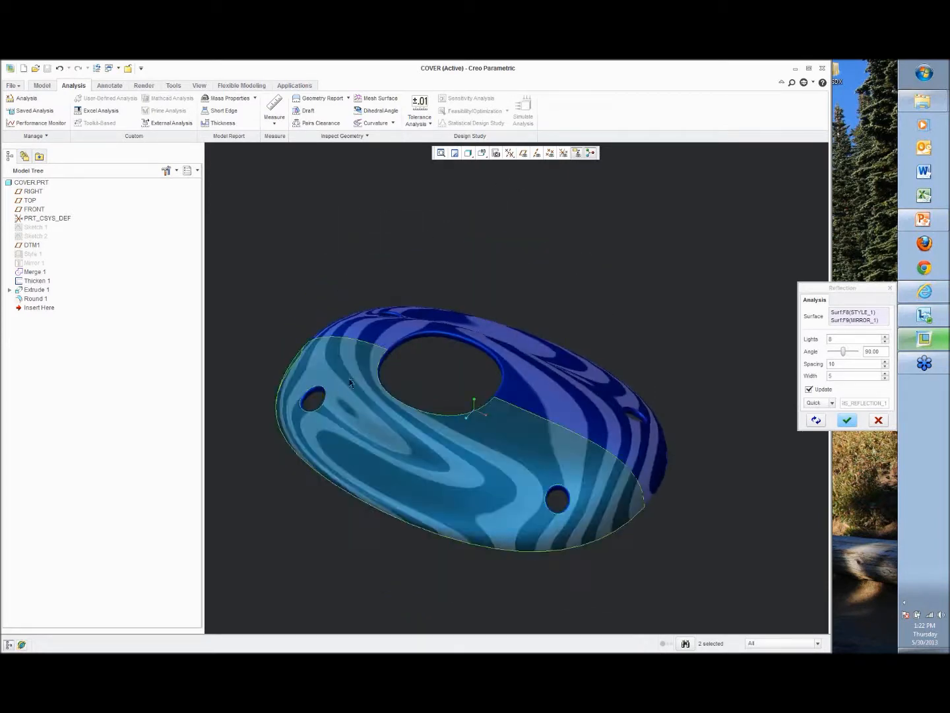
left_click(849, 421)
middle_click_drag(662, 304, 601, 448)
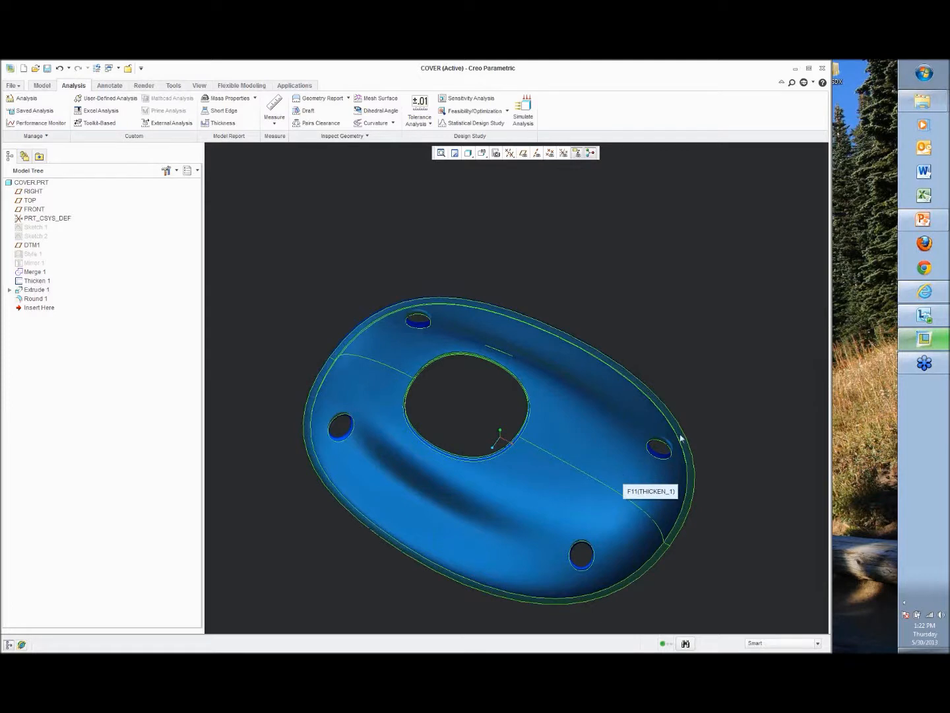
mouse_move(697, 340)
middle_mouse_down()
mouse_move(708, 314)
mouse_move(703, 334)
middle_mouse_up()
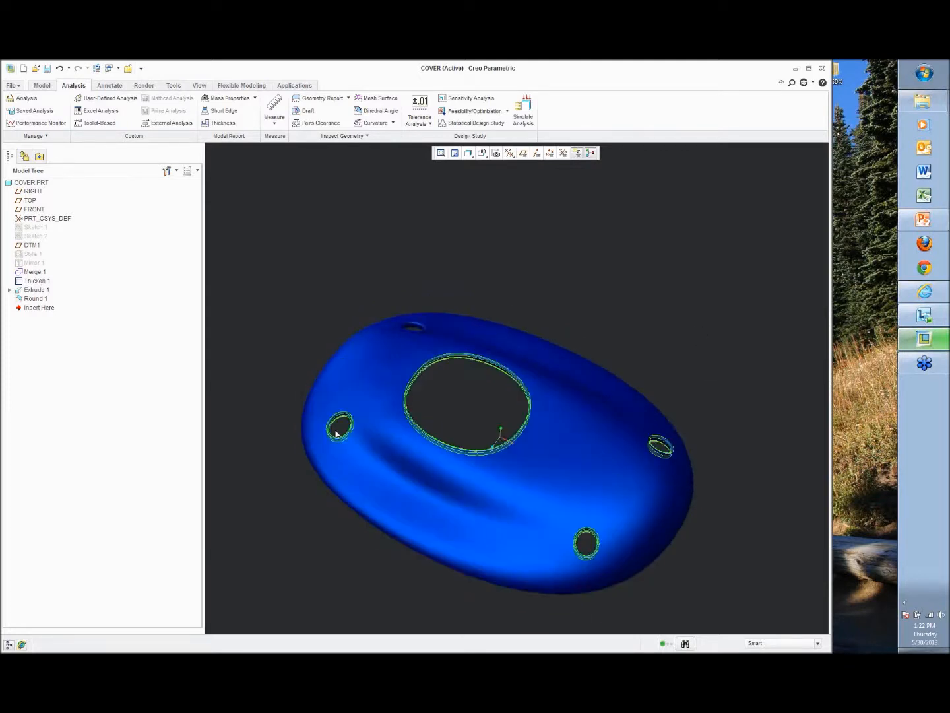
middle_click_drag(676, 271, 646, 283)
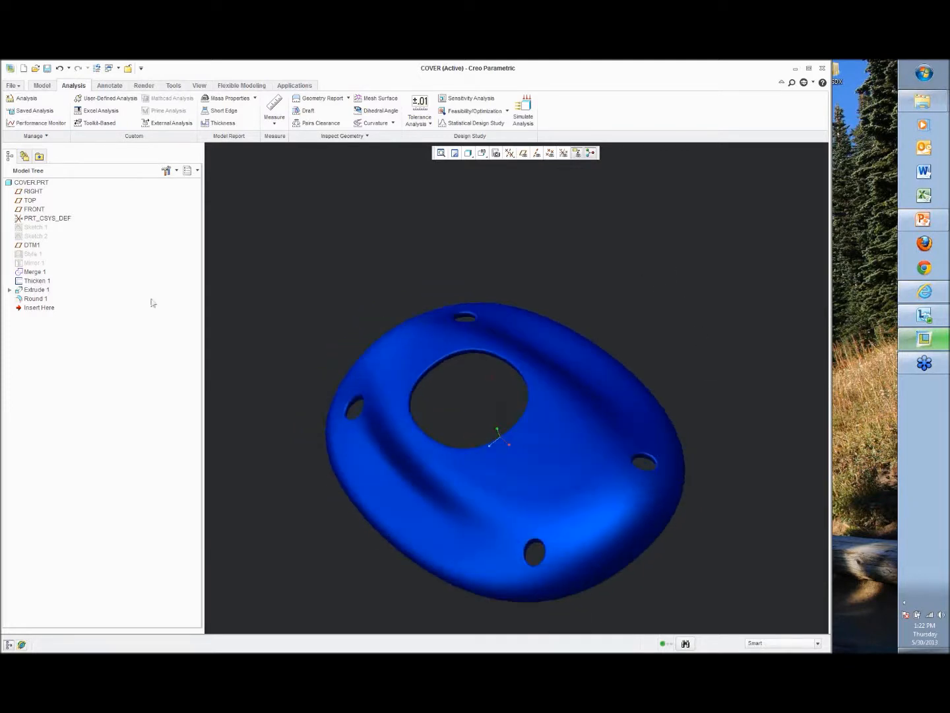
Clear the selection and save the COVER part.
left_click(29, 255)
left_click(298, 248)
left_click(47, 68)
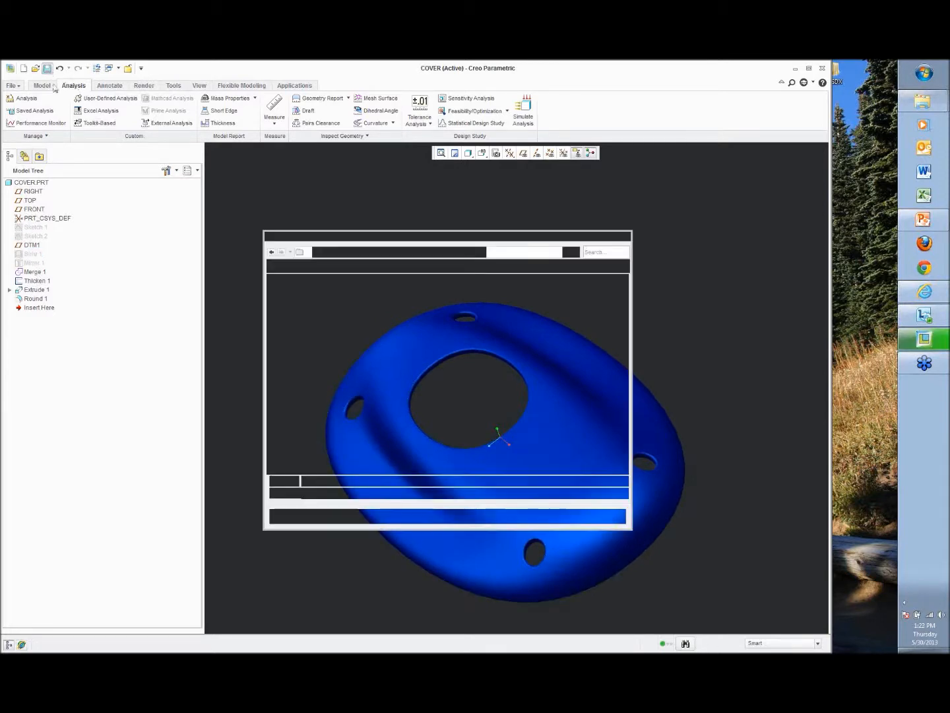
left_click(360, 515)
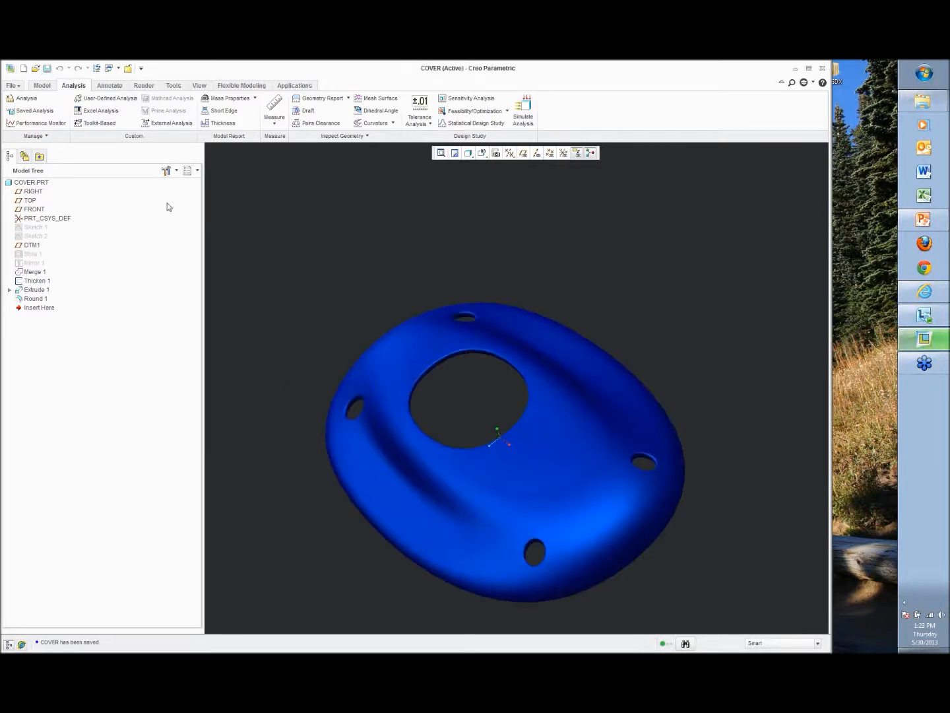
Create a new assembly file using the default name and template.
left_click(11, 87)
left_click(30, 98)
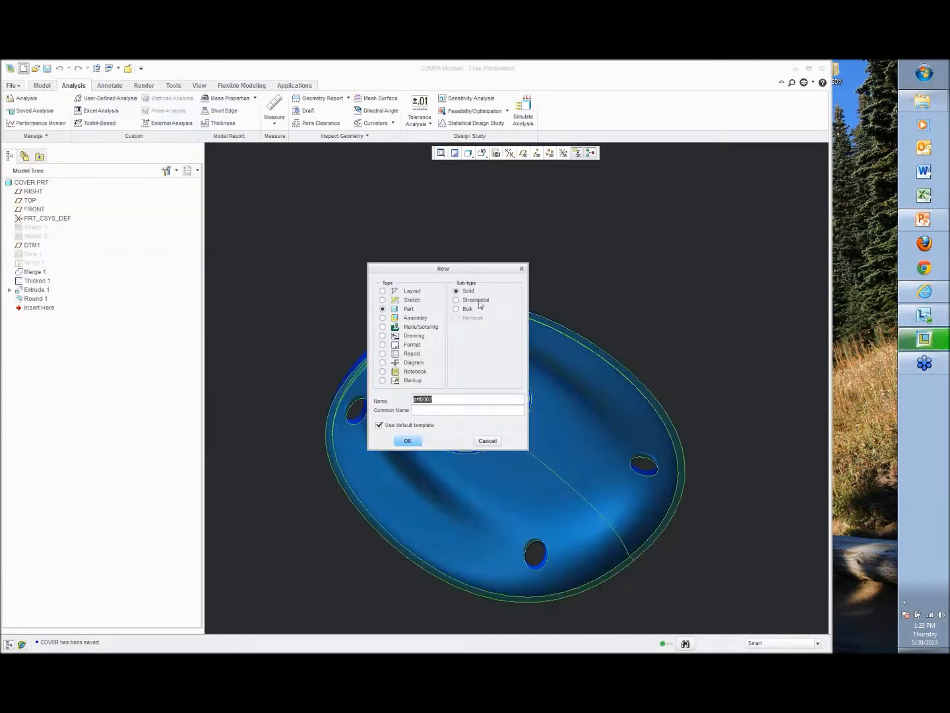
left_click(415, 317)
left_click(407, 440)
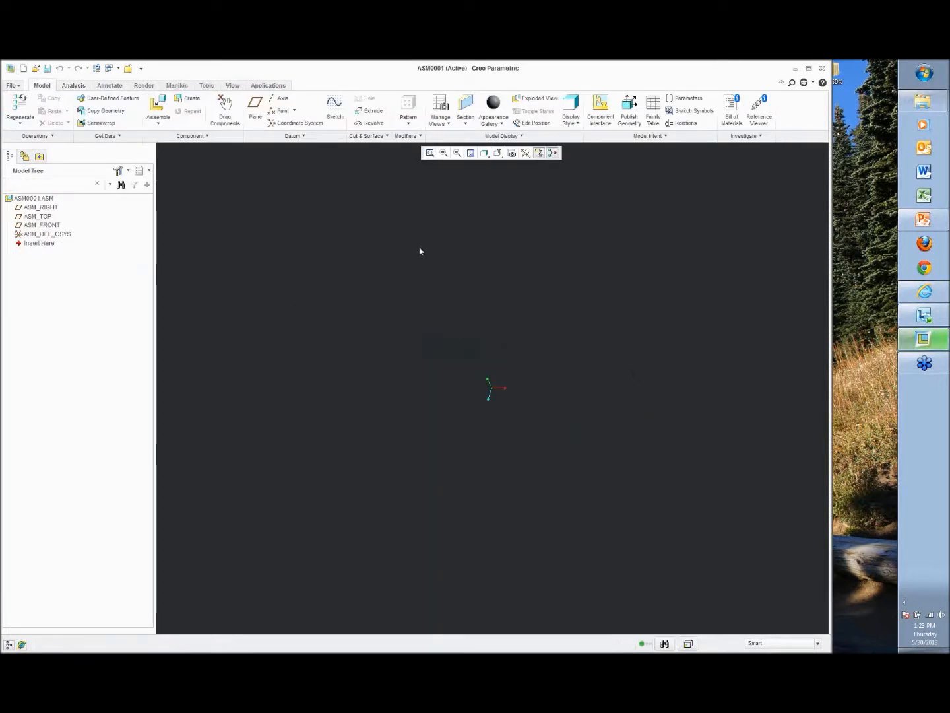
Assemble cover.prt into the new assembly at its default position and accept the placement.
left_click(159, 108)
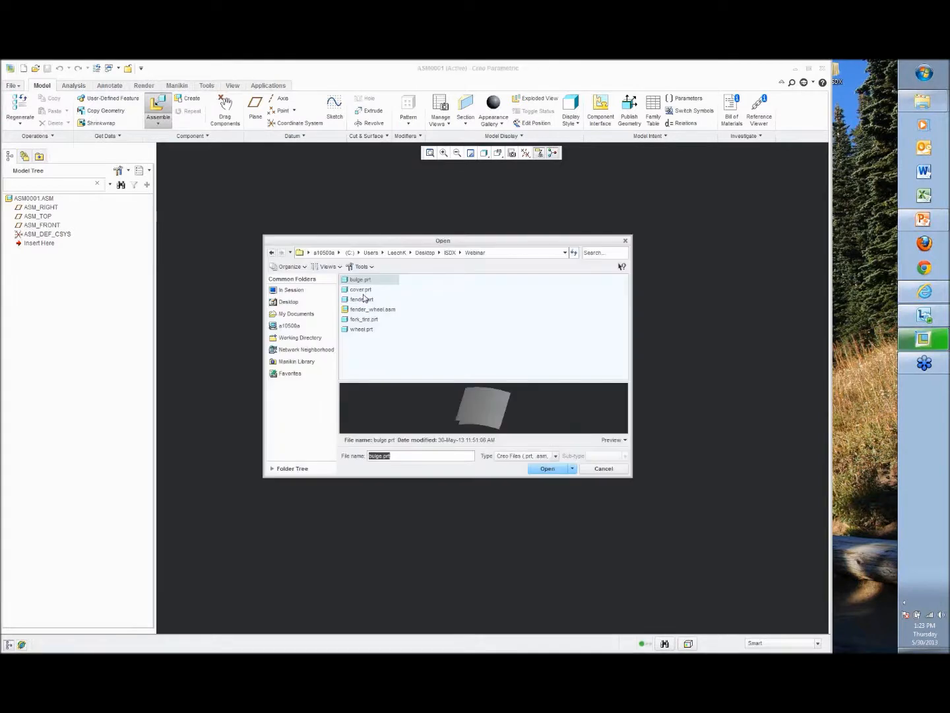
left_click(362, 291)
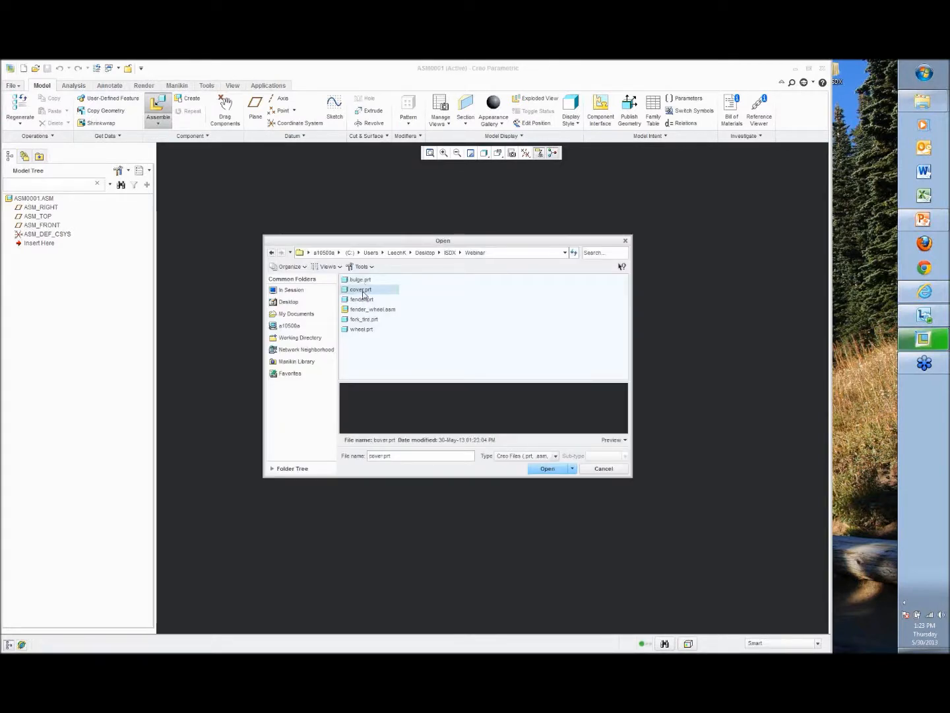
left_click(550, 471)
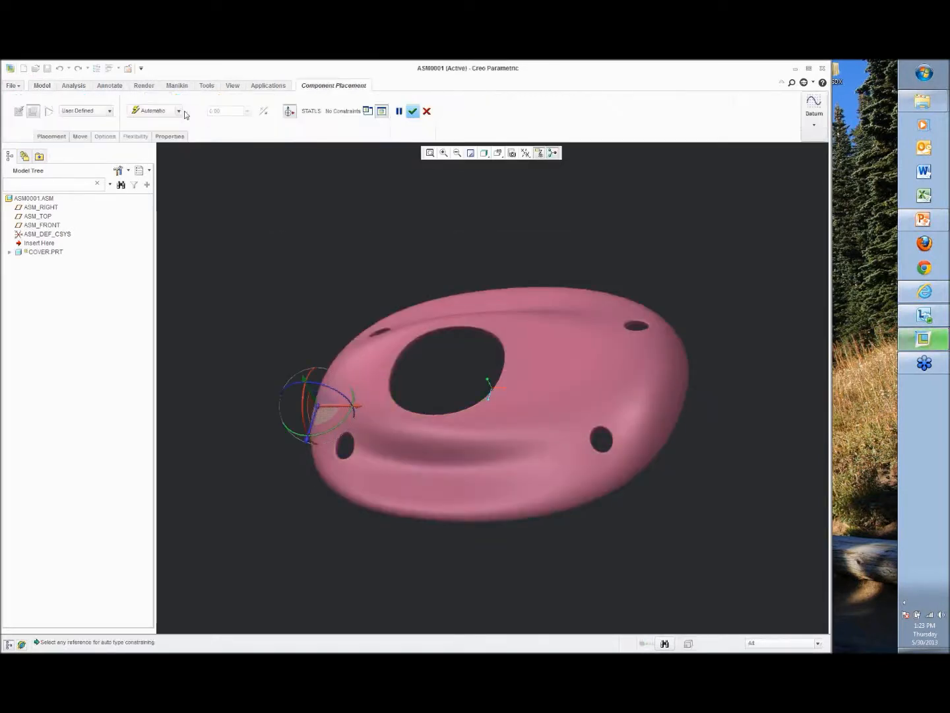
left_click(178, 110)
left_click(147, 233)
middle_click(343, 266)
Activate the COVER part inside the assembly and open its Style 1 feature for redefinition.
right_click(27, 244)
left_click(43, 252)
mouse_move(312, 285)
middle_mouse_down()
mouse_move(327, 237)
mouse_move(307, 267)
middle_mouse_up()
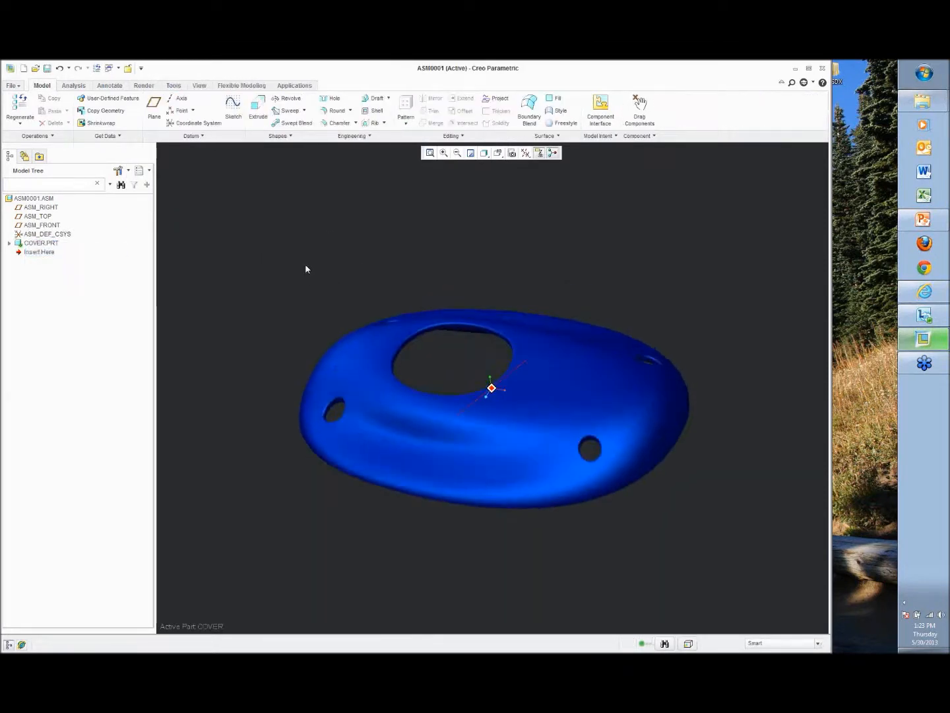
left_click(9, 243)
right_click(41, 324)
left_click(80, 386)
middle_click_drag(371, 412, 323, 235)
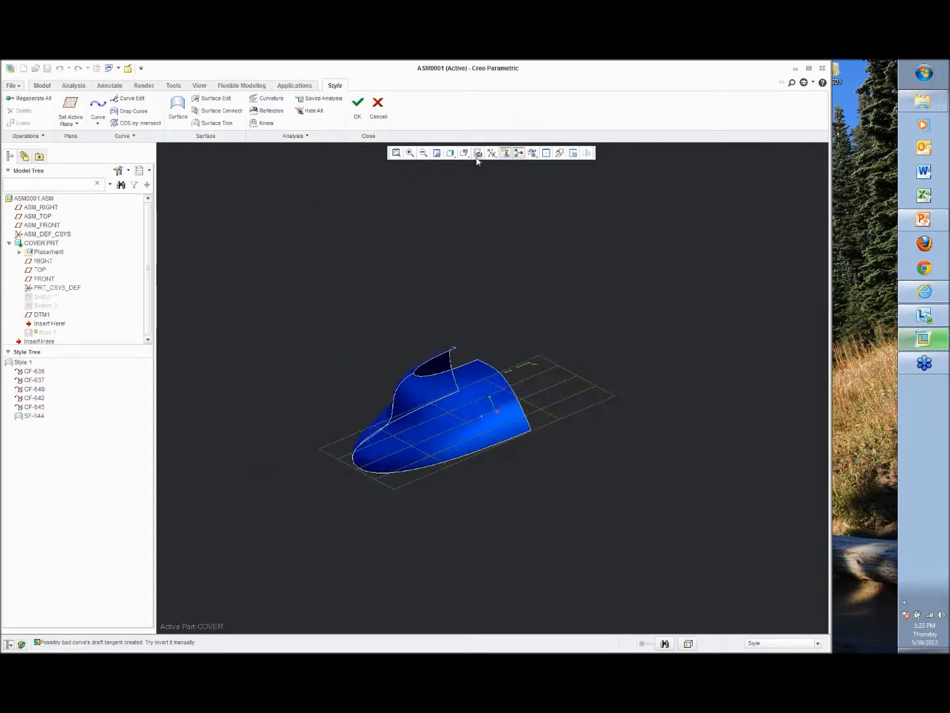
right_click(473, 229)
middle_click_drag(310, 211, 431, 192)
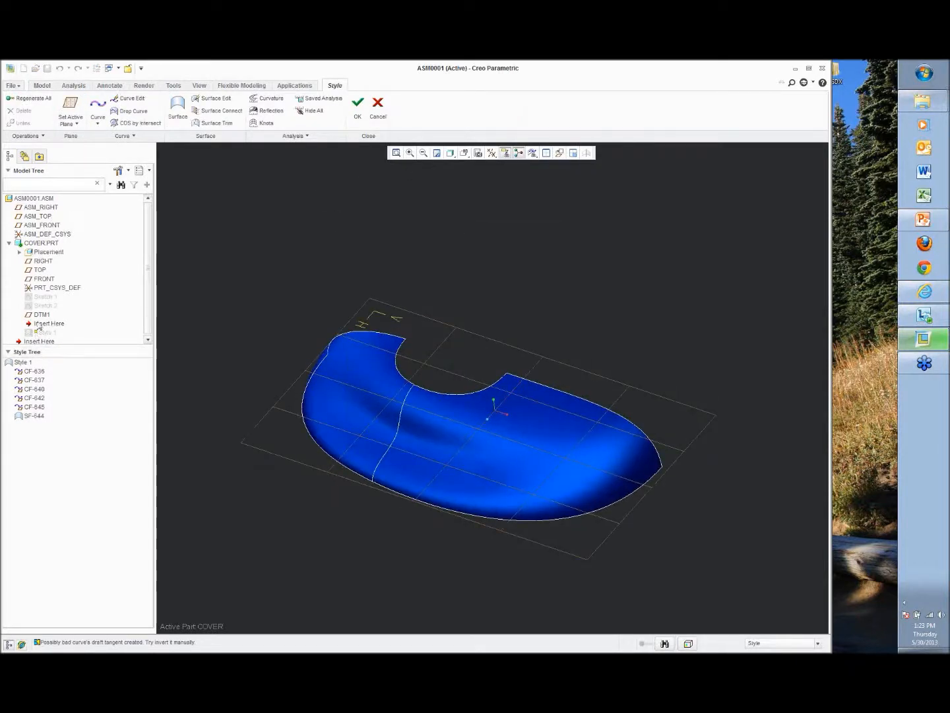
Set datum plane DTM1 as the active plane and orient the view to it.
right_click(192, 252)
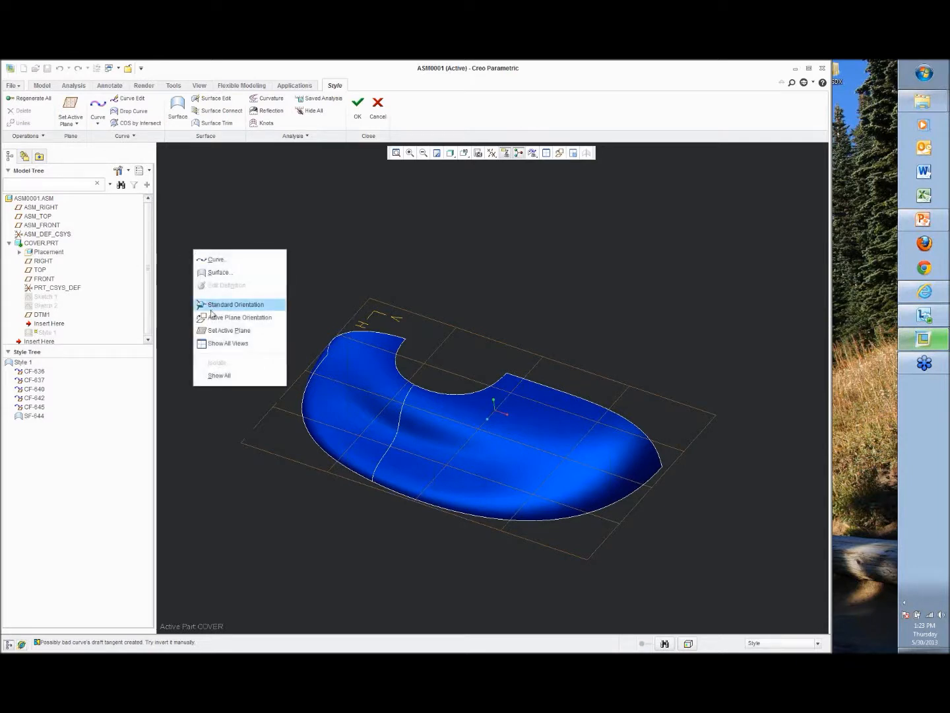
left_click(216, 330)
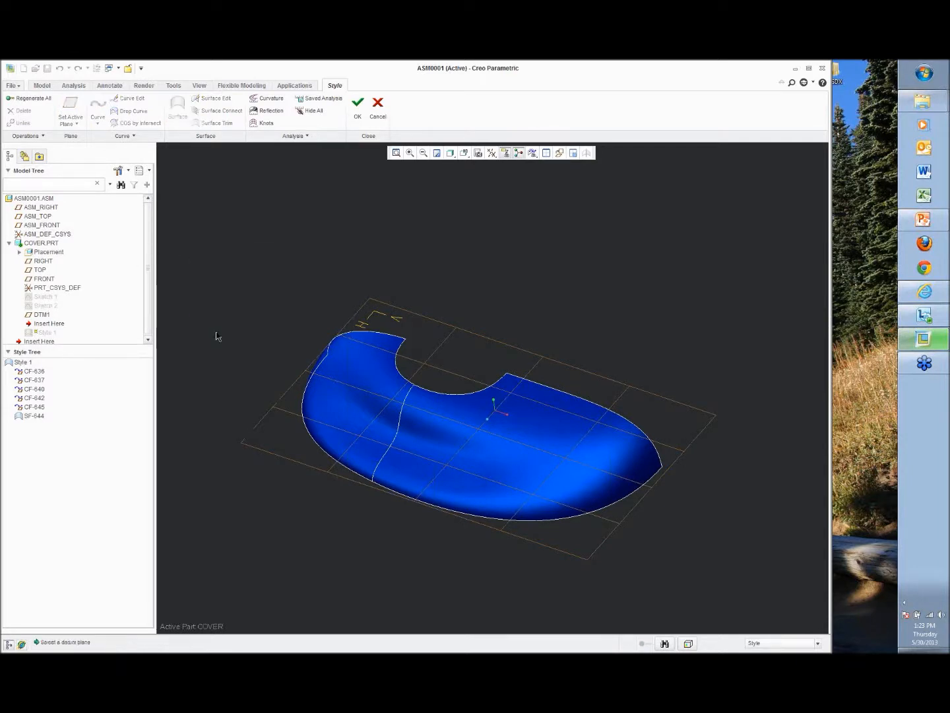
left_click(41, 315)
right_click(289, 251)
left_click(317, 320)
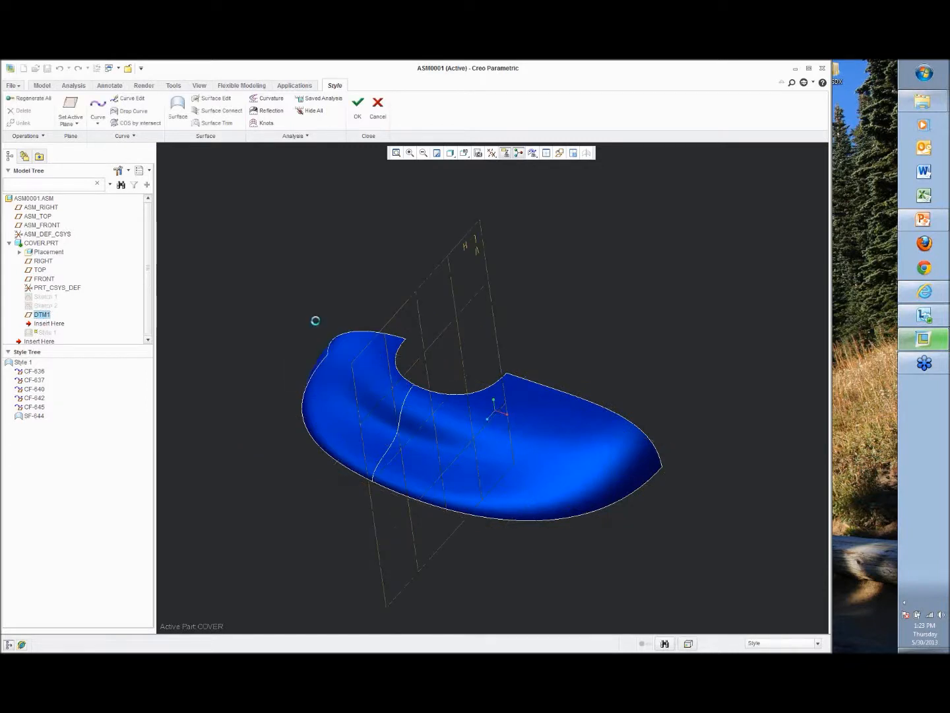
scroll(499, 505, "up", 3)
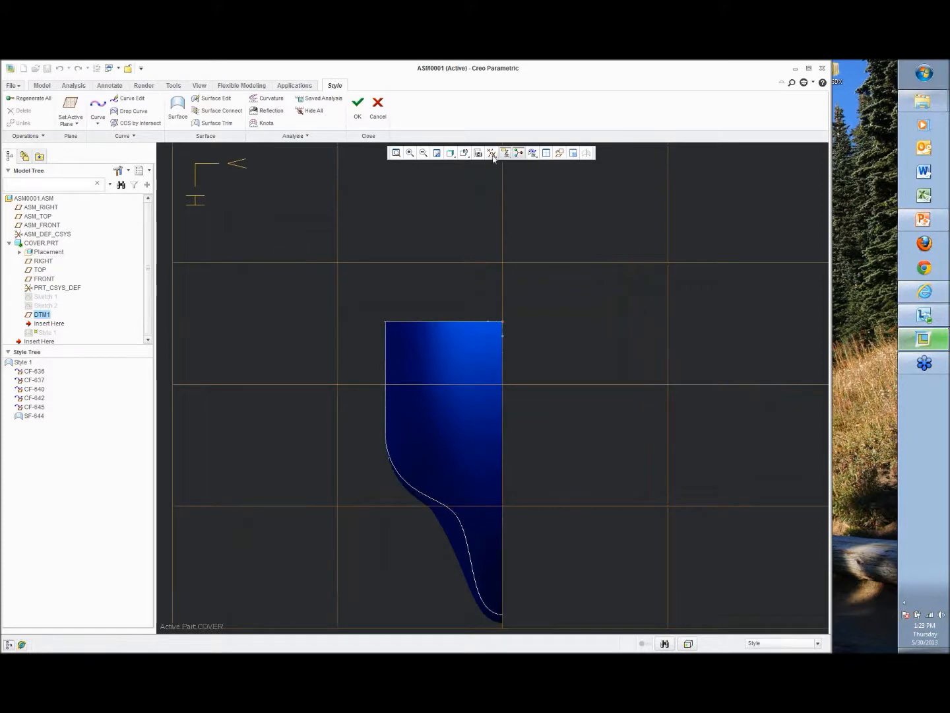
Reshape the internal curve CF-645 by moving one of its interior points in hidden-line display, and complete the Style 1 feature.
left_click(464, 153)
left_click(467, 211)
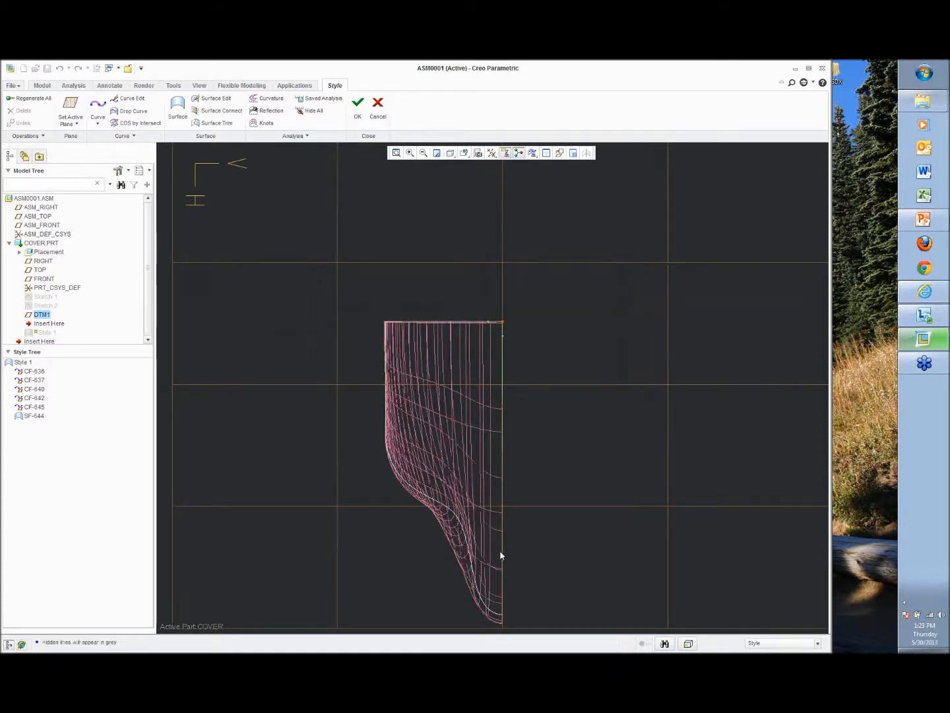
mouse_move(462, 408)
middle_mouse_down()
mouse_move(485, 412)
mouse_move(512, 397)
mouse_move(481, 349)
mouse_move(491, 405)
mouse_move(290, 367)
middle_mouse_up()
left_click(288, 371)
double_click(288, 369)
left_click_drag(284, 378, 278, 335)
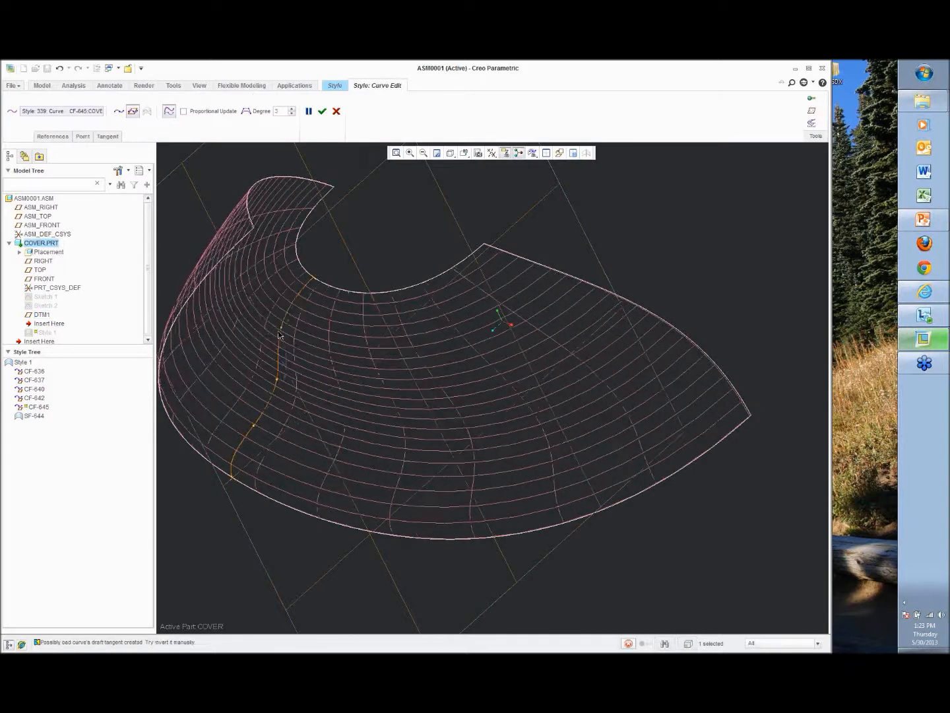
left_click(323, 110)
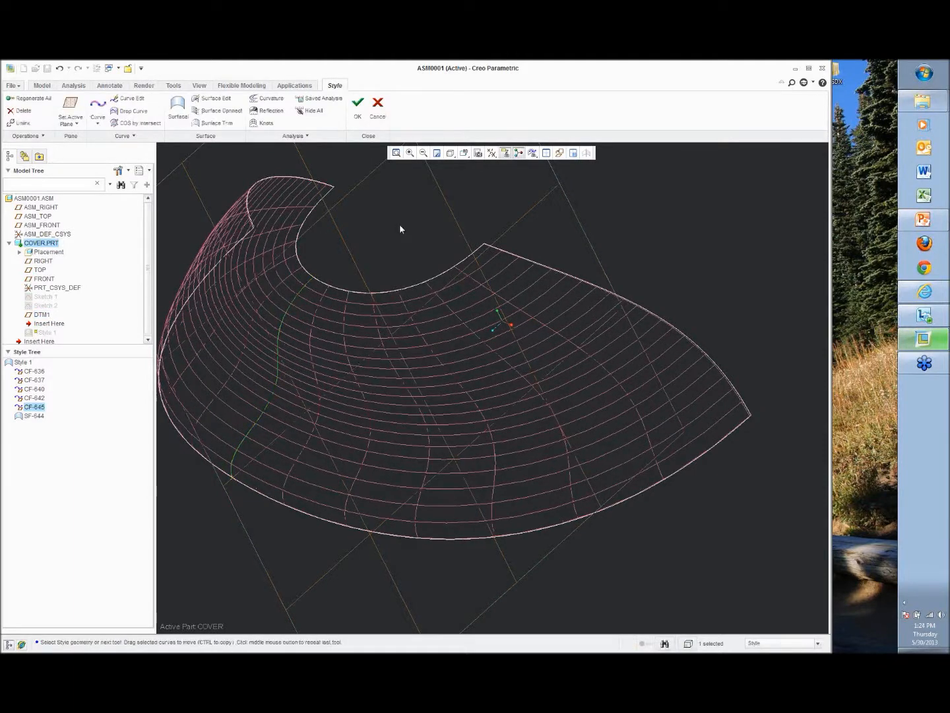
left_click(358, 104)
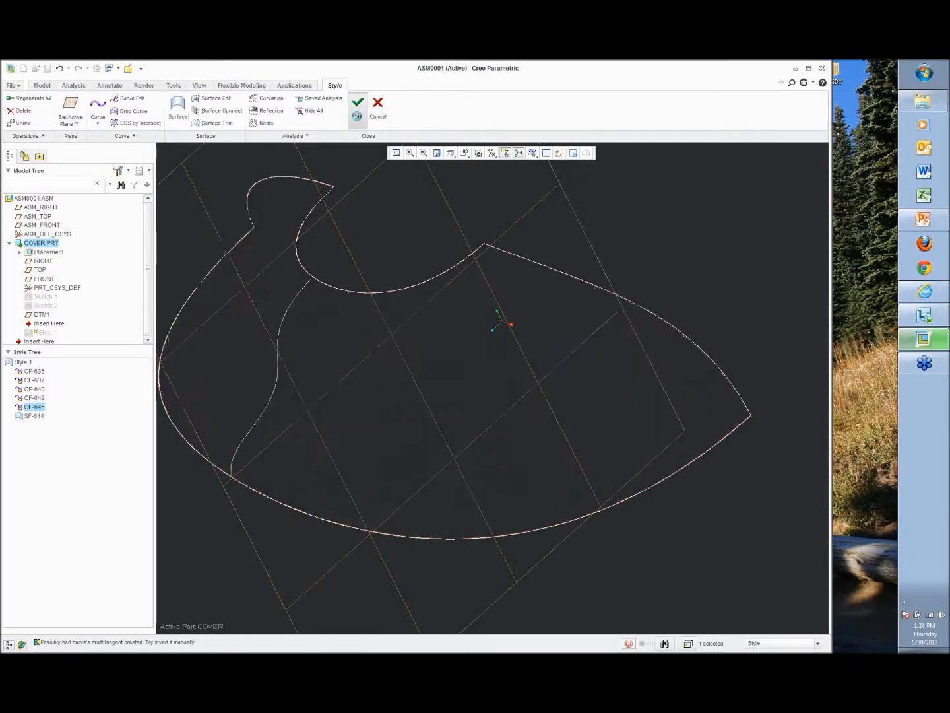
Set the display style back to plain shading and inspect the regenerated cover from several angles.
middle_click_drag(430, 247, 438, 329, "shift")
left_click(484, 152)
left_click(487, 169)
middle_click_drag(377, 212, 428, 213)
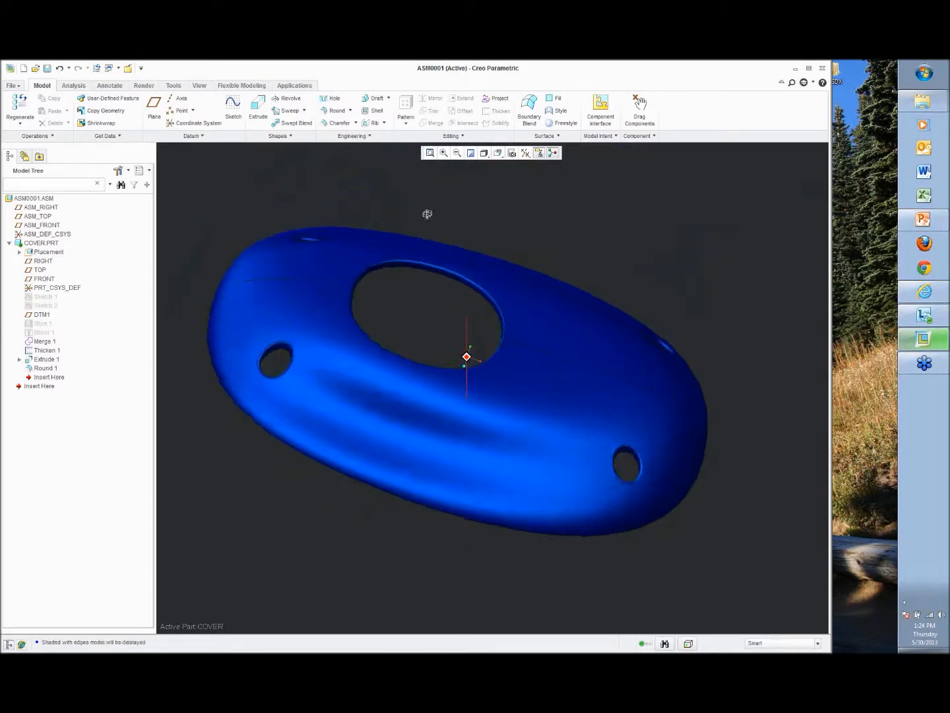
left_click(485, 152)
left_click(496, 193)
mouse_move(609, 227)
middle_mouse_down()
mouse_move(554, 239)
mouse_move(641, 250)
mouse_move(638, 273)
middle_mouse_up()
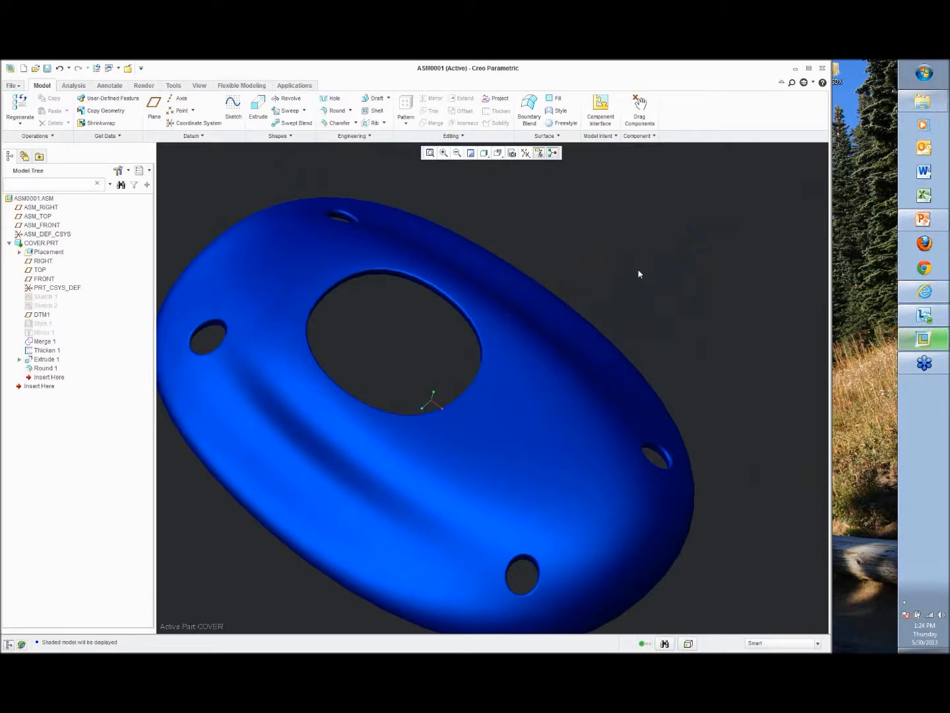
mouse_move(646, 283)
middle_mouse_down()
mouse_move(717, 185)
mouse_move(653, 250)
mouse_move(594, 264)
mouse_move(627, 251)
mouse_move(494, 388)
mouse_move(540, 348)
mouse_move(516, 360)
middle_mouse_up()
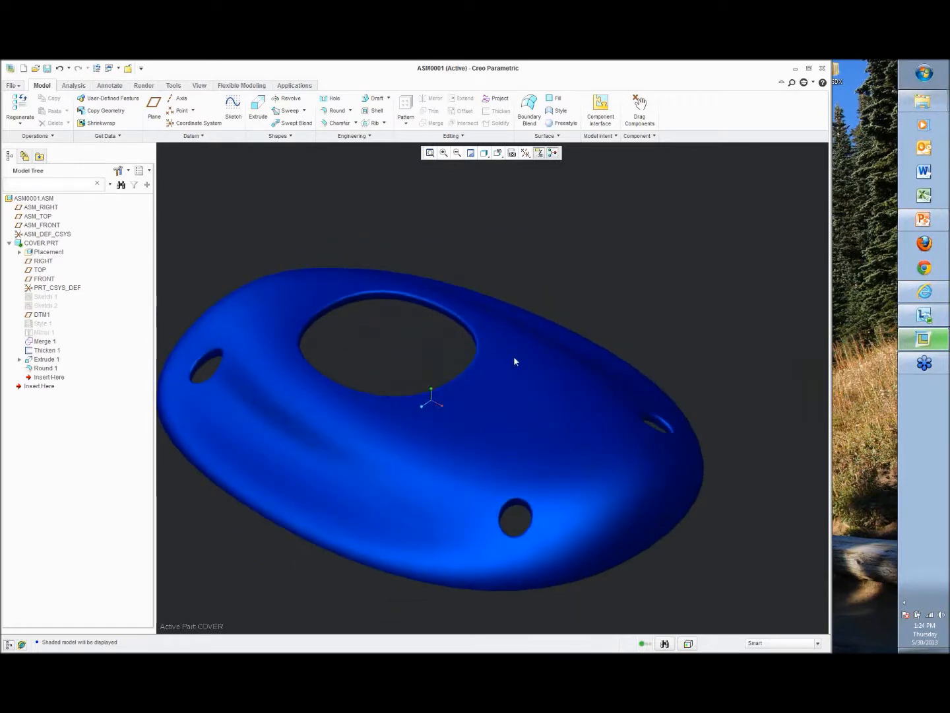
Reopen the Style 1 definition, examine the surface and its internal curve from several angles, and close it.
left_click(44, 297)
left_click(42, 324)
right_click(44, 325)
left_click(71, 388)
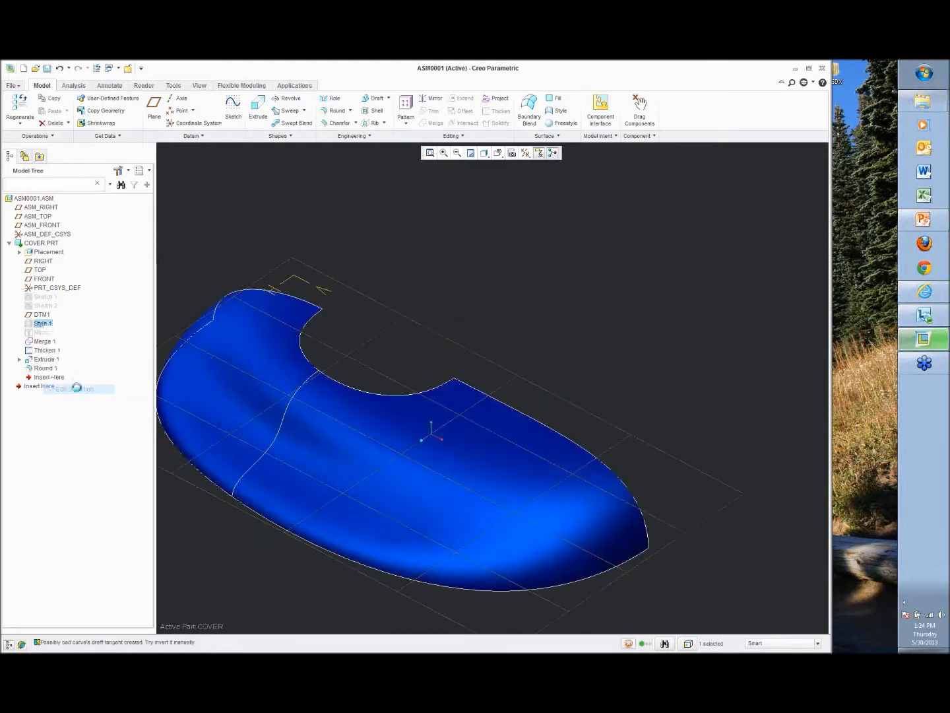
mouse_move(253, 353)
middle_mouse_down()
mouse_move(323, 327)
mouse_move(318, 352)
mouse_move(431, 432)
mouse_move(374, 399)
middle_mouse_up()
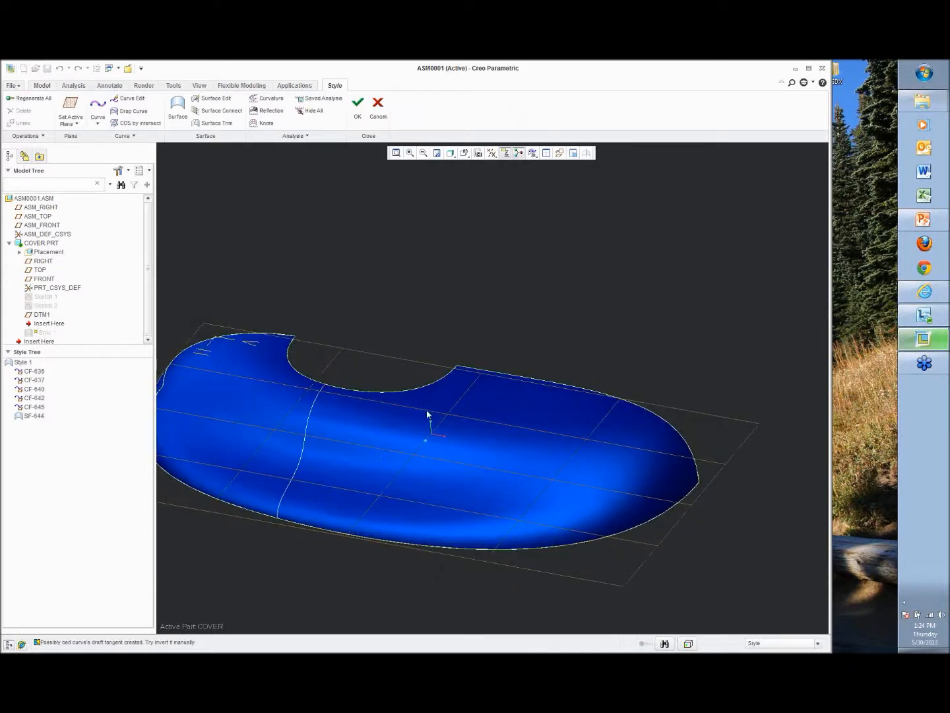
middle_click_drag(434, 405, 426, 409)
mouse_move(332, 422)
middle_mouse_down()
mouse_move(345, 415)
mouse_move(316, 417)
mouse_move(375, 406)
mouse_move(366, 364)
mouse_move(384, 353)
mouse_move(367, 390)
middle_mouse_up()
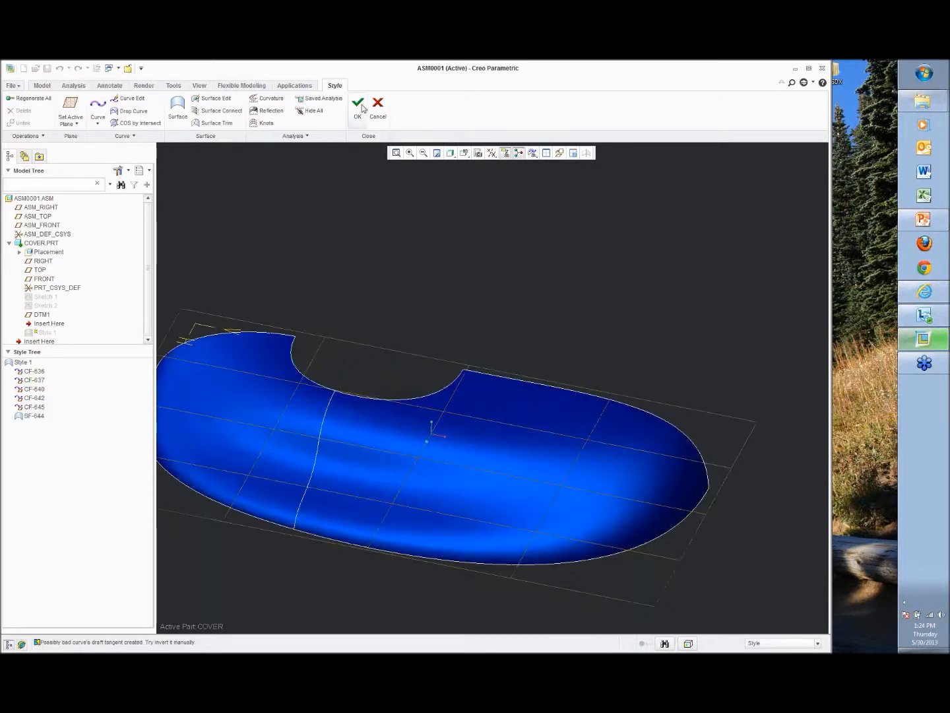
left_click(358, 110)
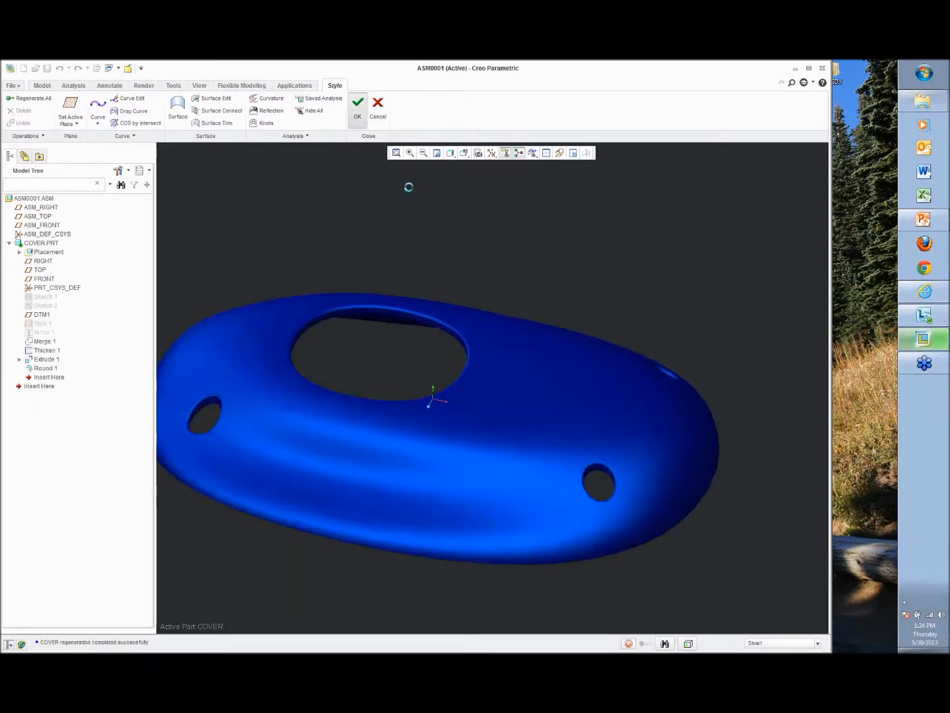
Close the assembly and COVER windows and erase all non-displayed models from the session.
left_click(199, 85)
left_click(510, 109)
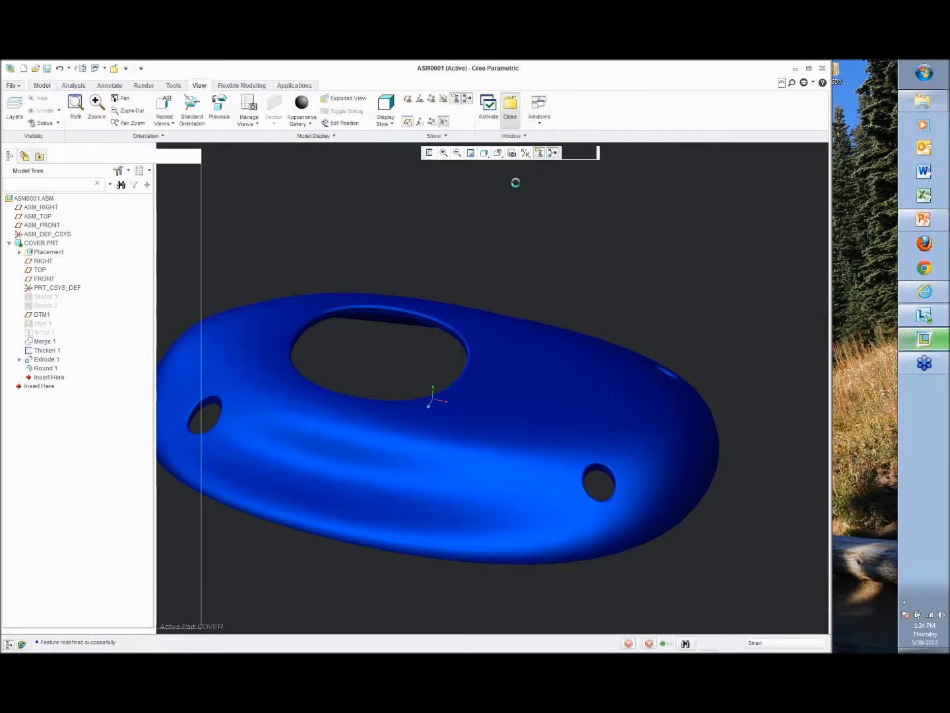
left_click(201, 87)
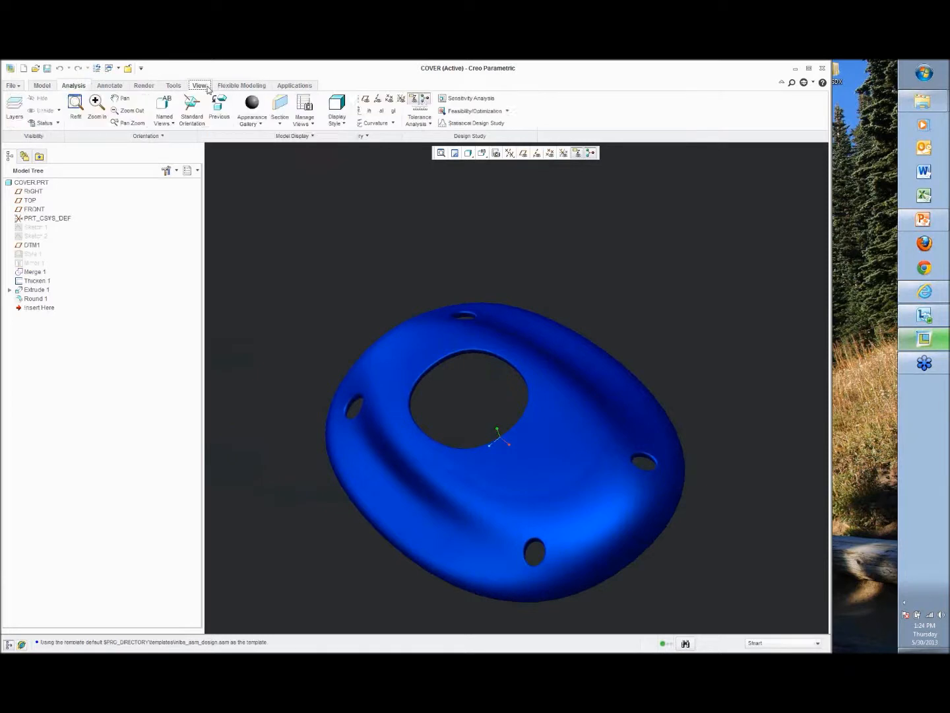
left_click(467, 110)
left_click(126, 110)
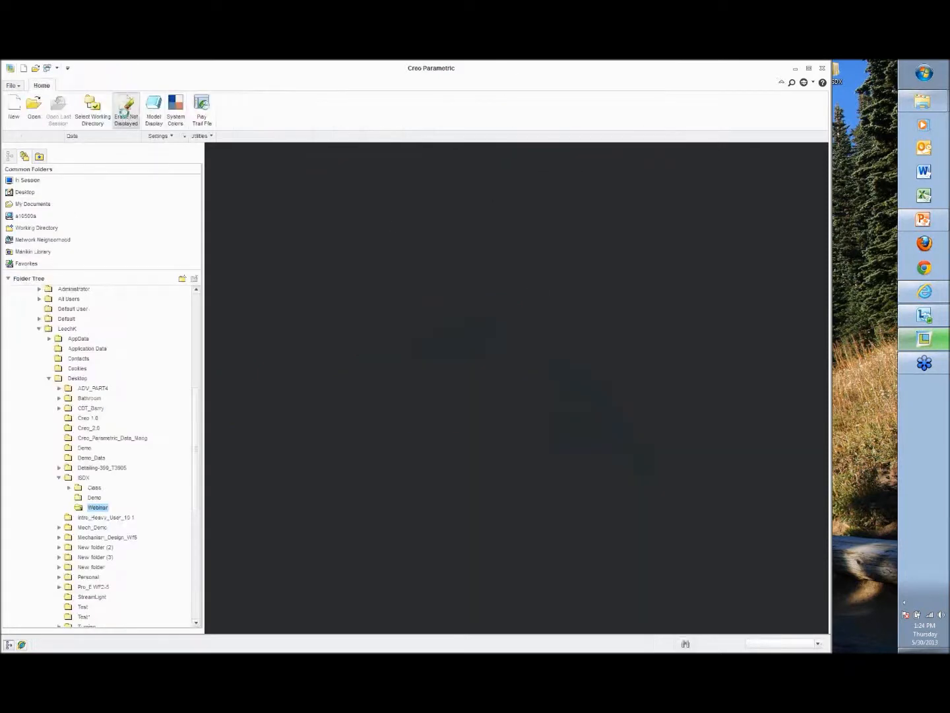
left_click(420, 418)
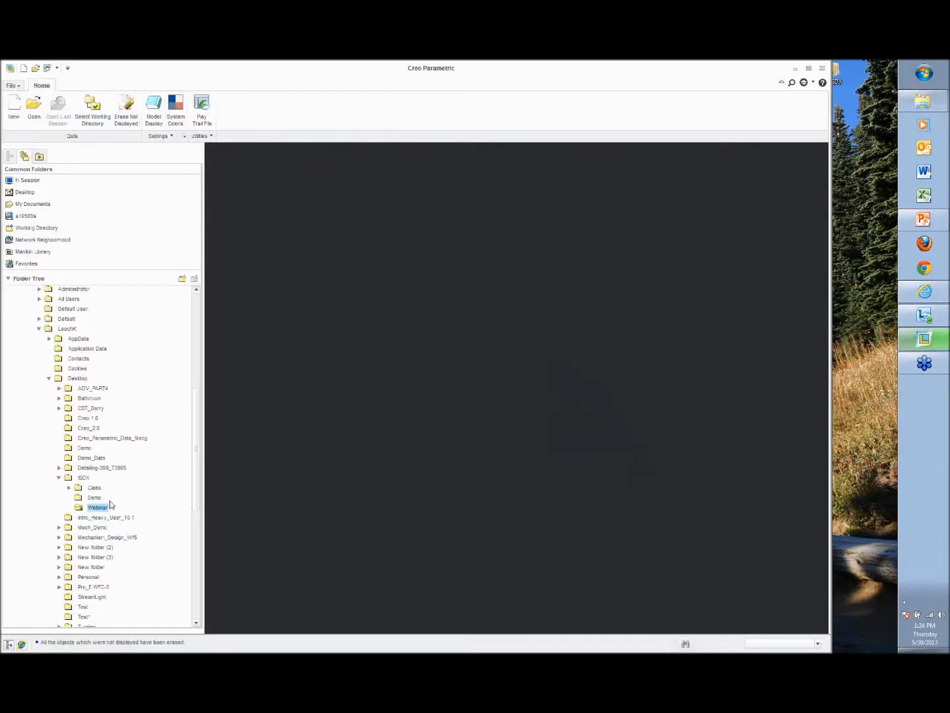
Open the bulge part from the Webinar folder and look over its two stacked surfaces.
double_click(228, 210)
middle_click_drag(454, 340, 426, 350)
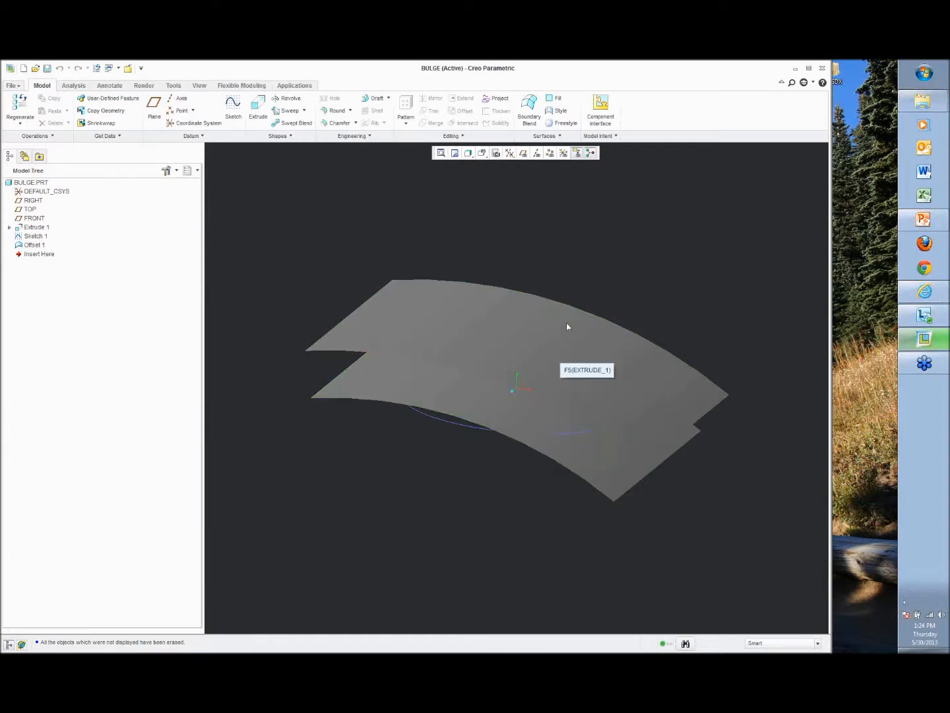
mouse_move(465, 310)
middle_mouse_down()
mouse_move(472, 330)
mouse_move(486, 301)
mouse_move(473, 311)
middle_mouse_up()
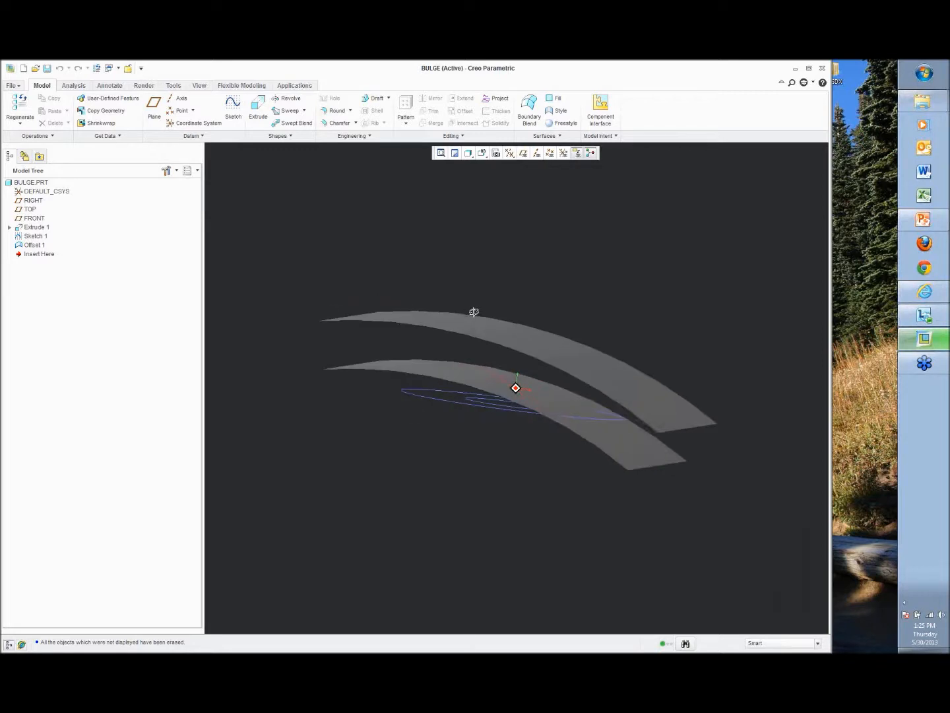
Display the dimensions of Sketch 1 to examine its circles, and clear them.
left_click(480, 409)
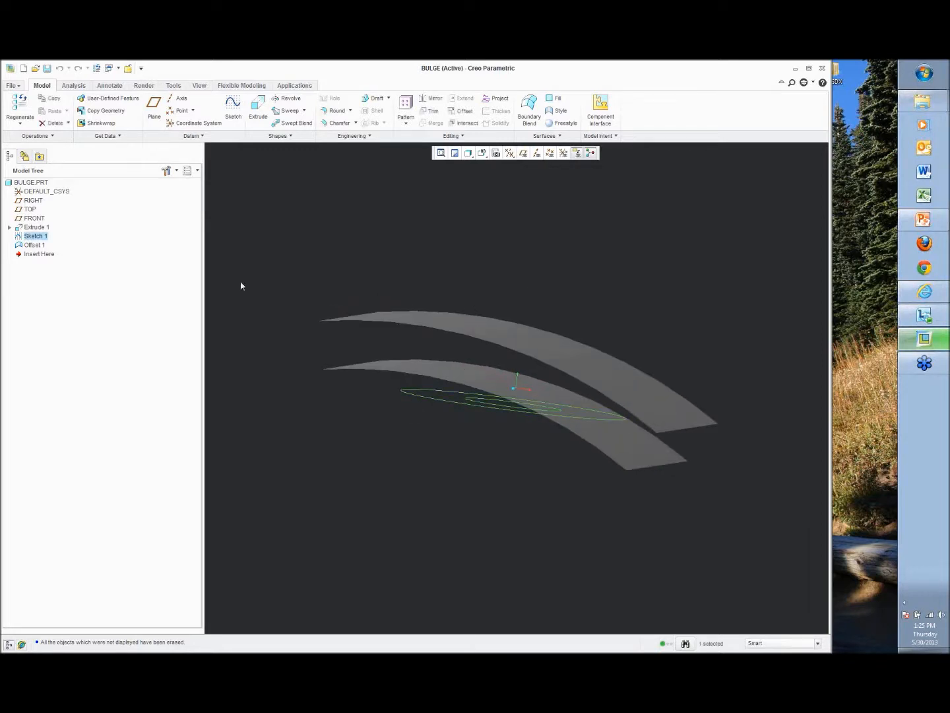
right_click(29, 237)
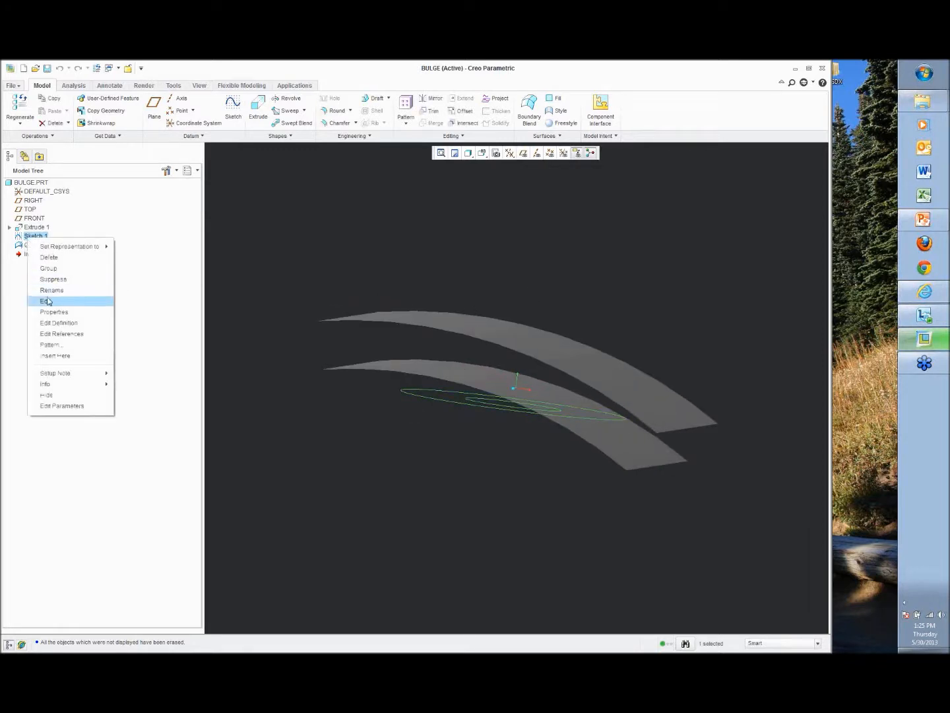
left_click(57, 300)
mouse_move(229, 365)
middle_mouse_down()
mouse_move(225, 394)
mouse_move(233, 363)
middle_mouse_up()
mouse_move(493, 371)
middle_mouse_down()
mouse_move(513, 389)
mouse_move(512, 401)
mouse_move(500, 381)
mouse_move(582, 375)
middle_mouse_up()
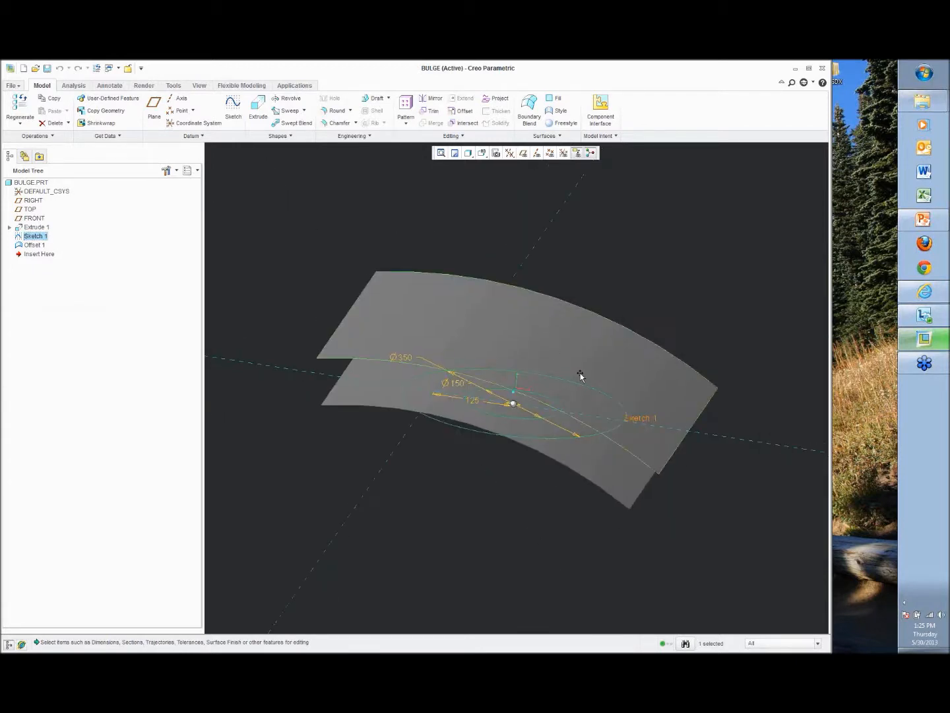
left_click(478, 210)
mouse_move(479, 211)
middle_mouse_down()
mouse_move(484, 225)
mouse_move(485, 205)
middle_mouse_up()
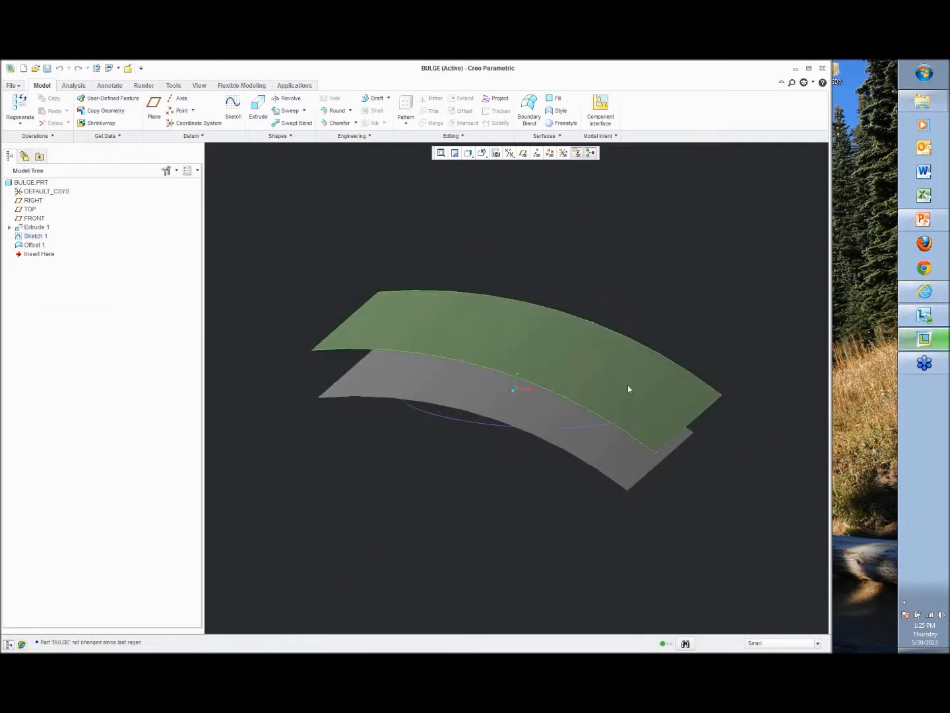
Display the dimensions of Extrude 1 to examine the upper surface, and clear them by regenerating.
right_click(39, 228)
left_click(73, 298)
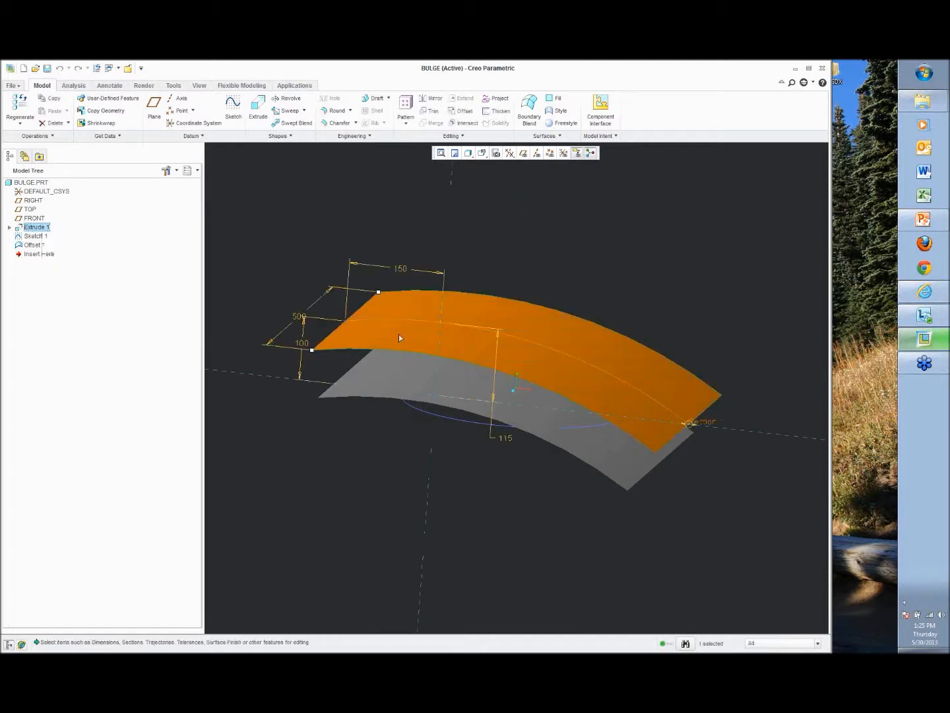
key("ctrl+g")
mouse_move(352, 208)
middle_mouse_down()
mouse_move(361, 185)
mouse_move(350, 188)
mouse_move(351, 221)
middle_mouse_up()
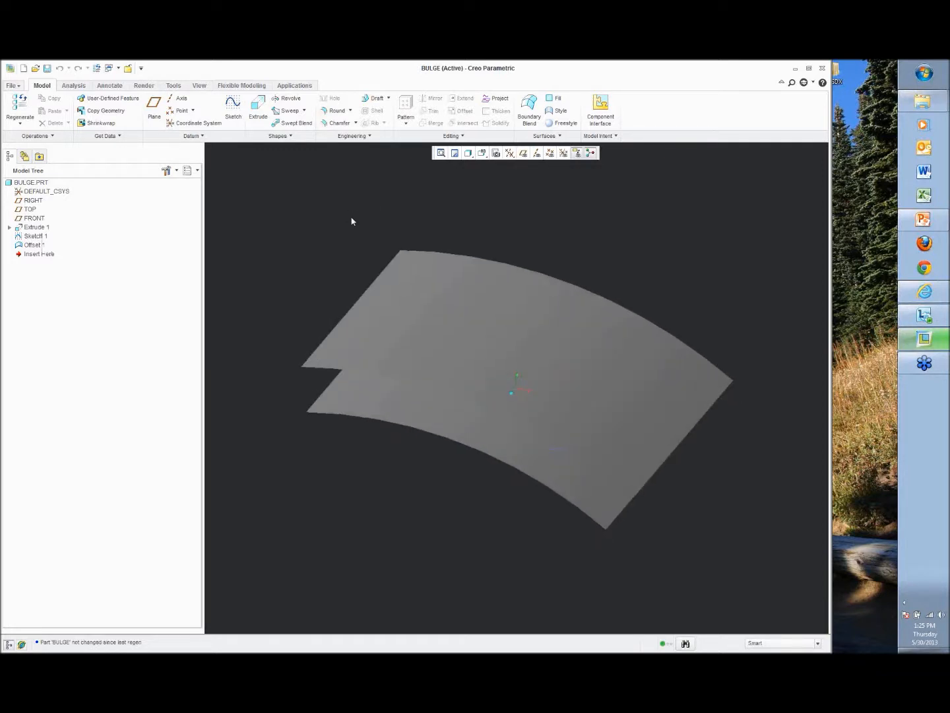
mouse_move(535, 214)
middle_mouse_down()
mouse_move(520, 205)
mouse_move(534, 235)
mouse_move(542, 208)
middle_mouse_up()
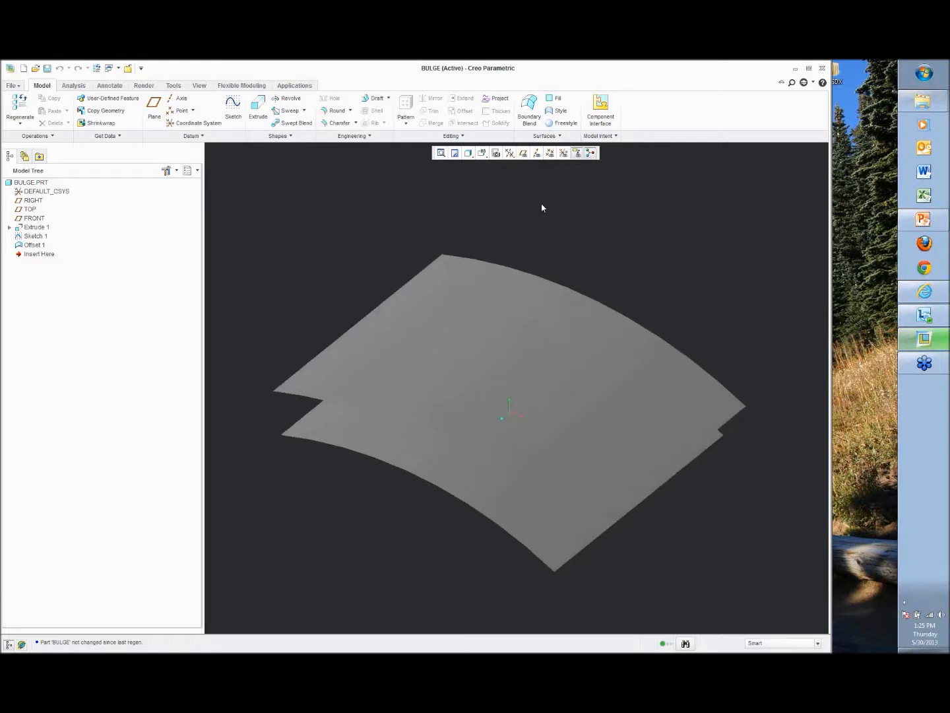
Start a Style feature and a drop curve, selecting both halves of the larger Sketch 1 circle as the curves to drop.
left_click(561, 110)
mouse_move(605, 183)
middle_mouse_down()
mouse_move(633, 155)
mouse_move(627, 167)
middle_mouse_up()
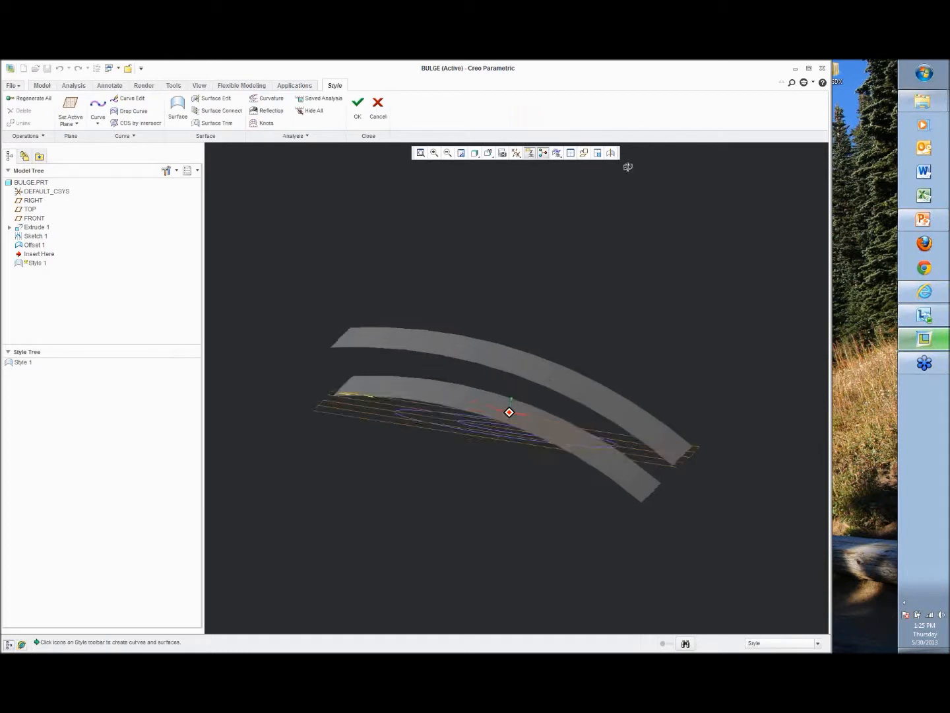
middle_click_drag(512, 301, 525, 287)
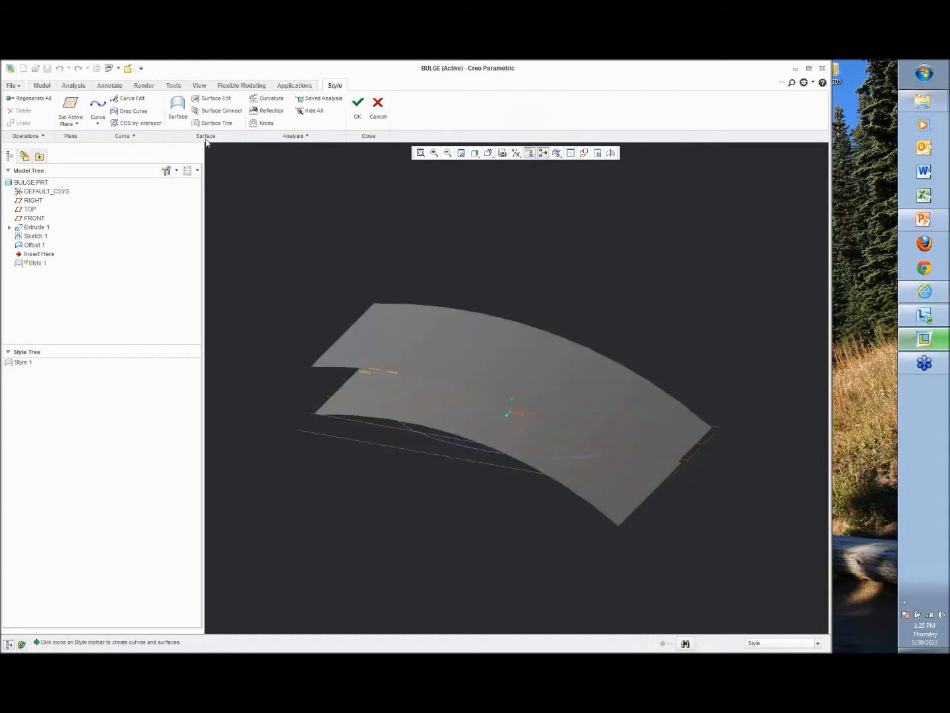
left_click(132, 110)
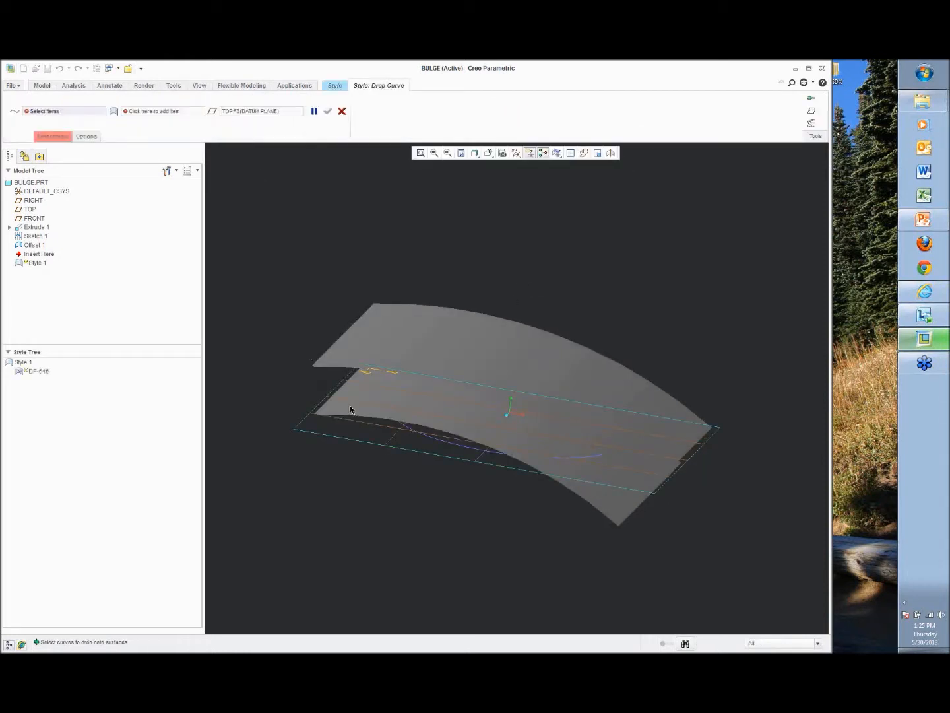
left_click(429, 443)
left_click(419, 402, "ctrl")
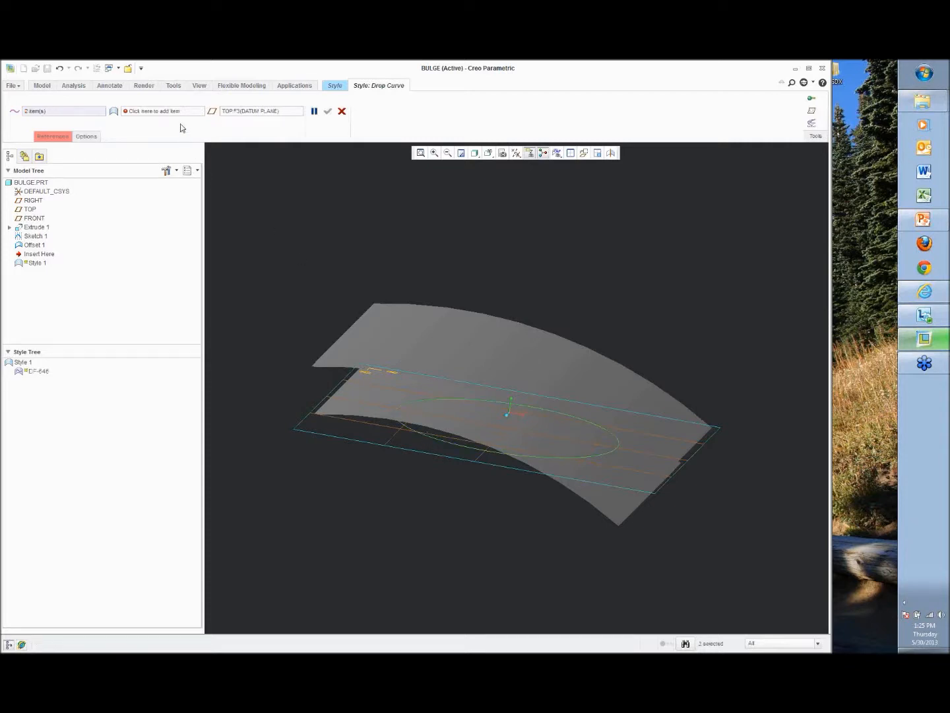
Complete the drop curve by projecting the selected large sketched circle onto the upper surface.
left_click(175, 112)
left_click(420, 340)
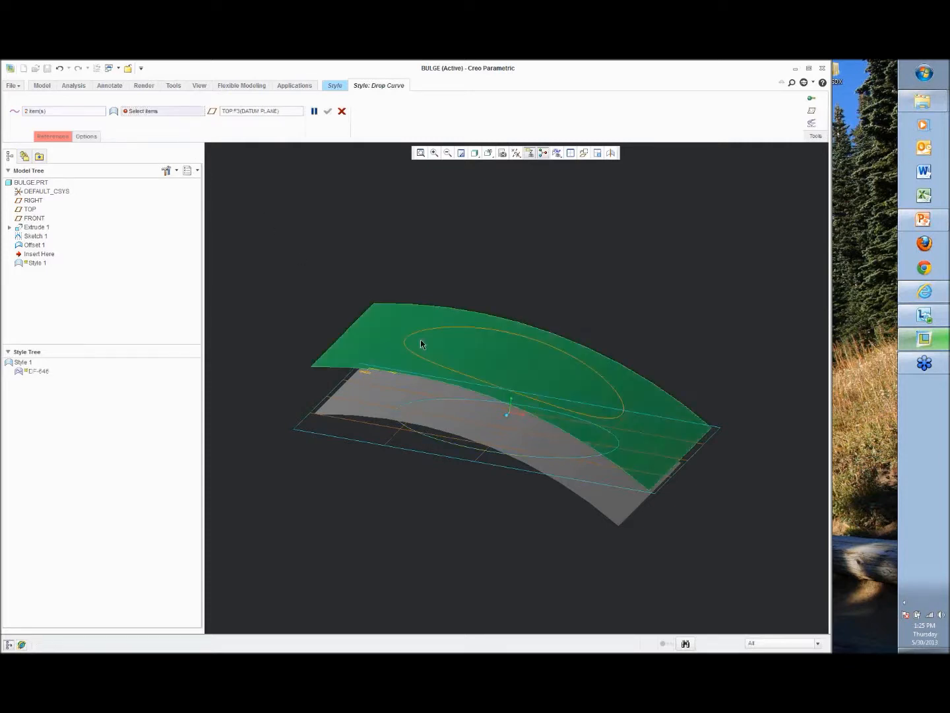
middle_click(592, 259)
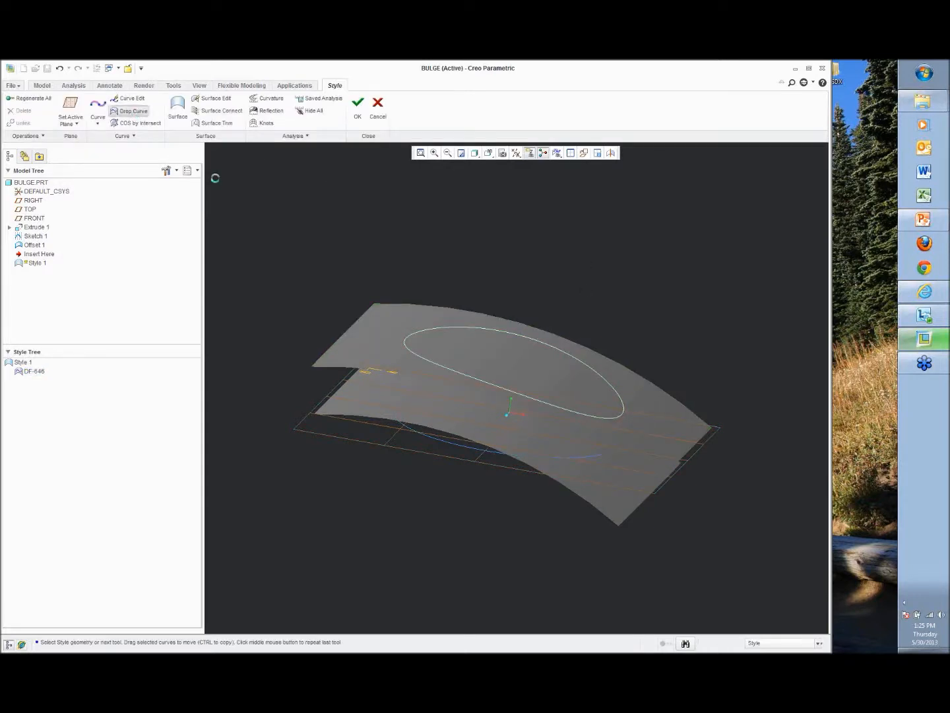
Create a second drop curve that projects the small inner sketched circle onto the lower offset surface.
left_click(132, 111)
middle_click_drag(479, 401, 469, 443)
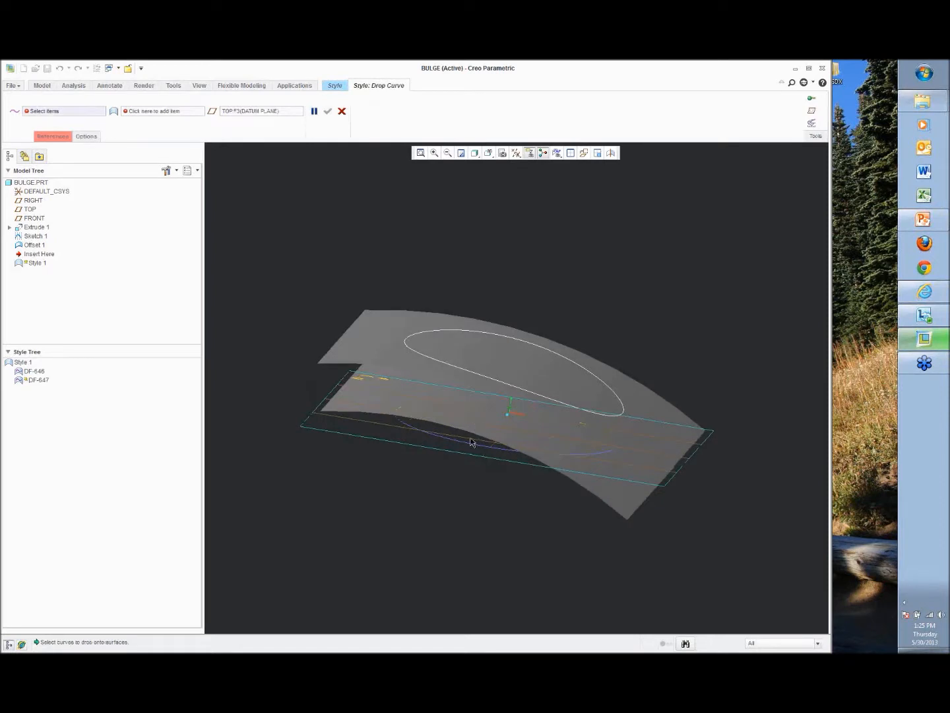
left_click(472, 436)
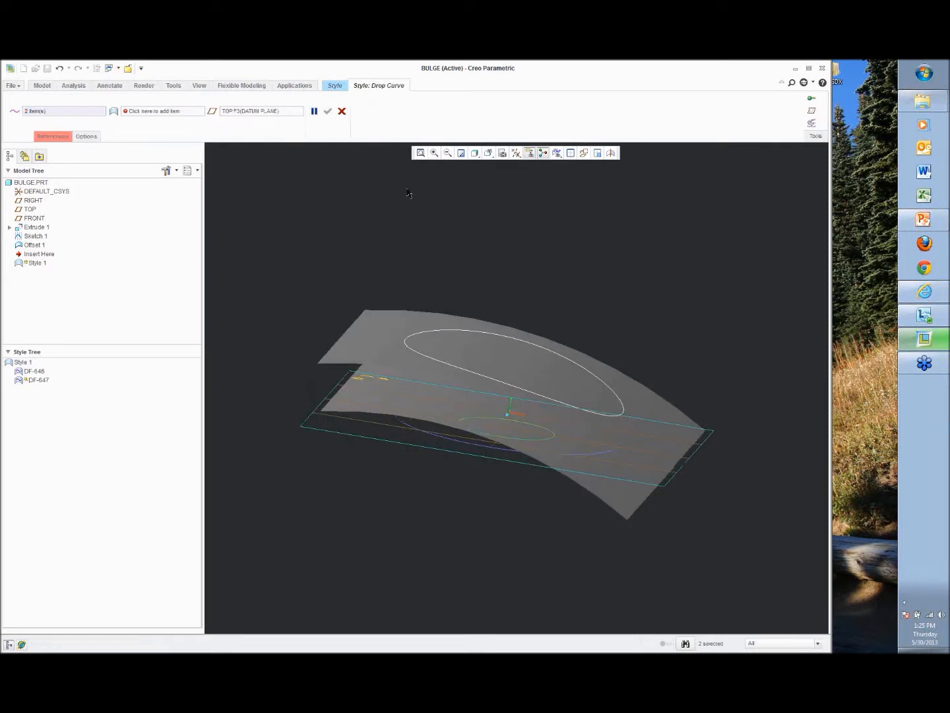
left_click(163, 112)
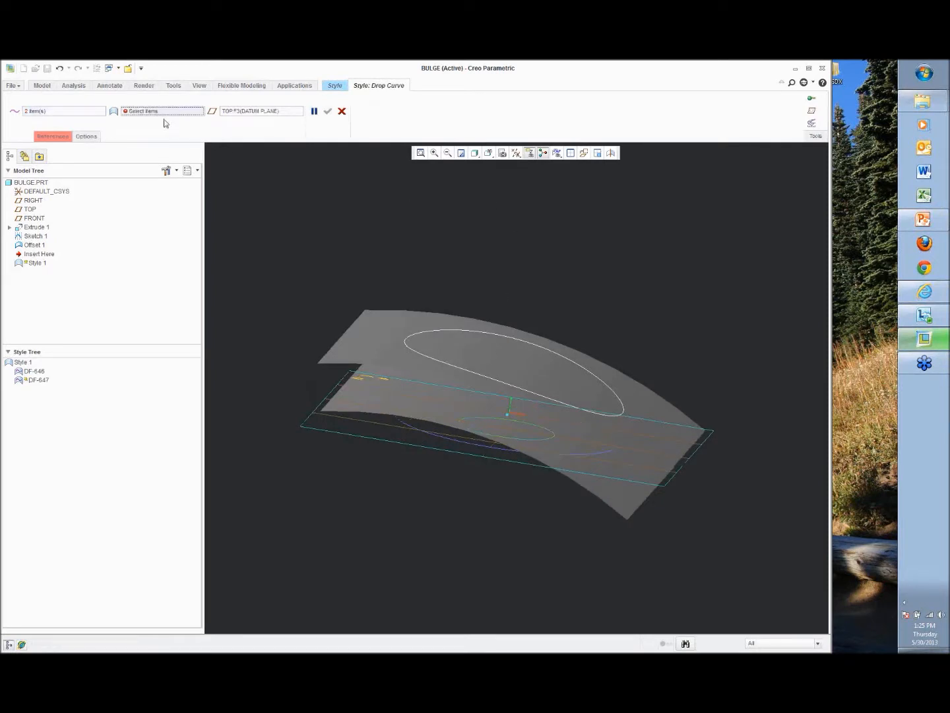
left_click(390, 388)
middle_click(578, 272)
Trim the upper surface with the large dropped curve, deleting the portion inside the loop.
middle_click_drag(592, 223, 560, 302)
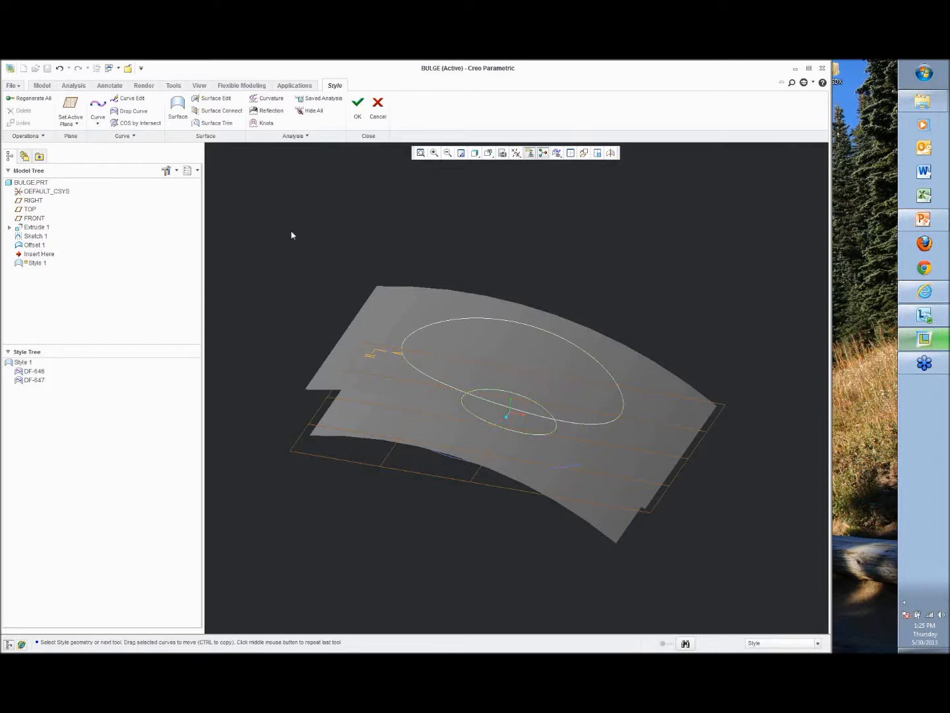
left_click(206, 125)
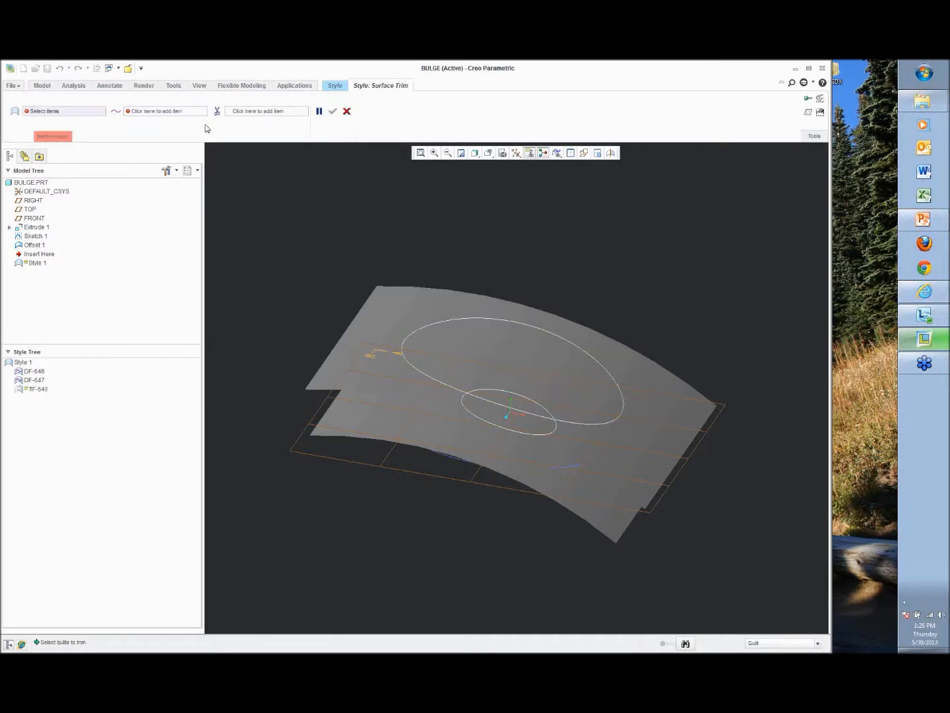
left_click(418, 311)
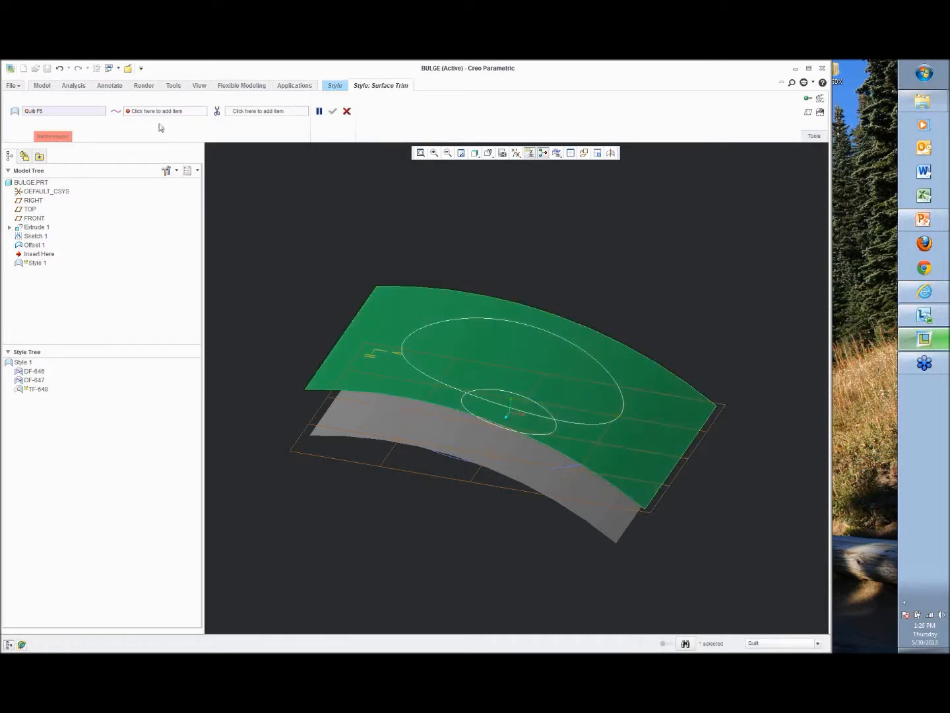
left_click(163, 111)
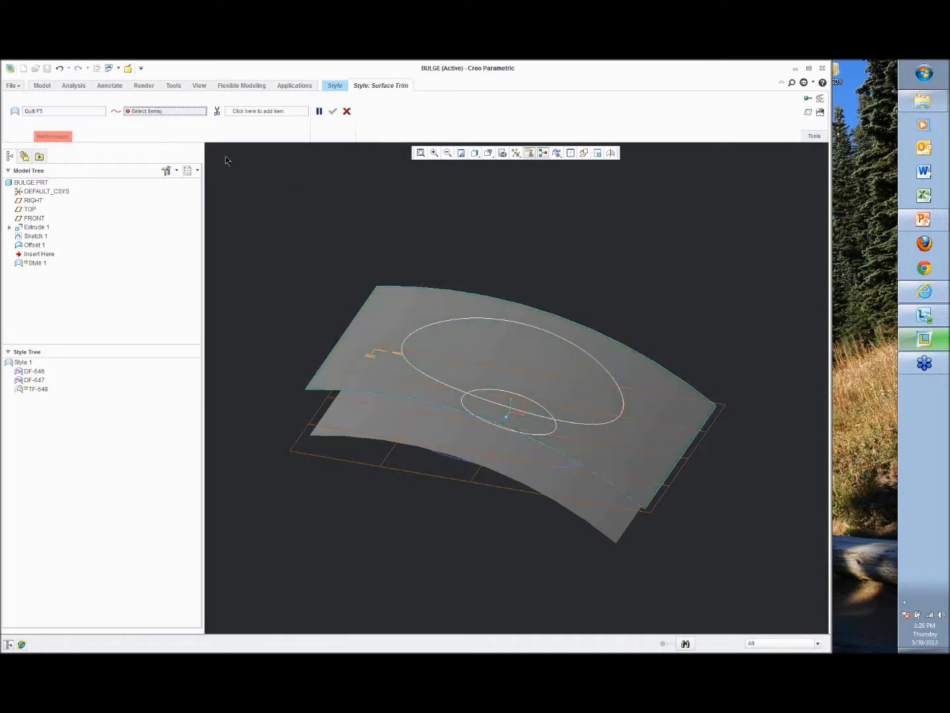
left_click(440, 321)
left_click(411, 360, "ctrl")
left_click(268, 112)
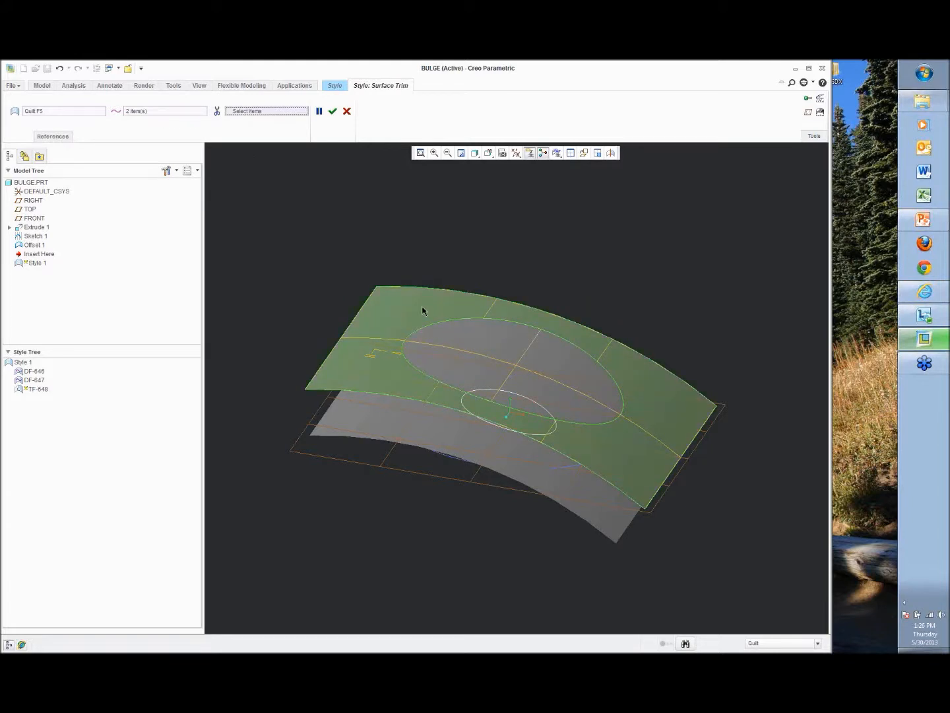
left_click(449, 348)
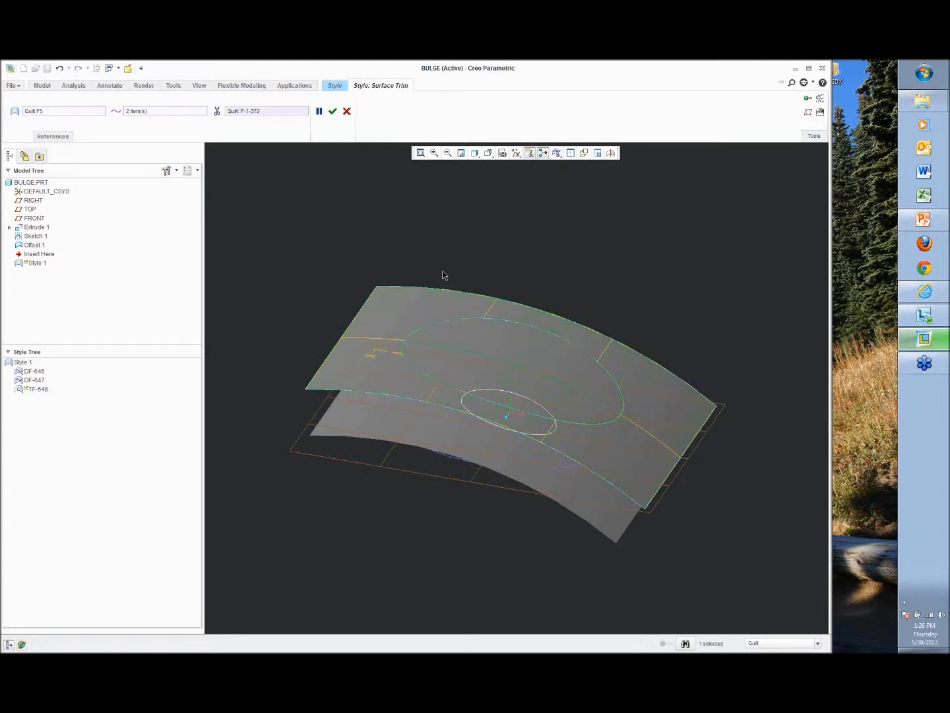
left_click(333, 111)
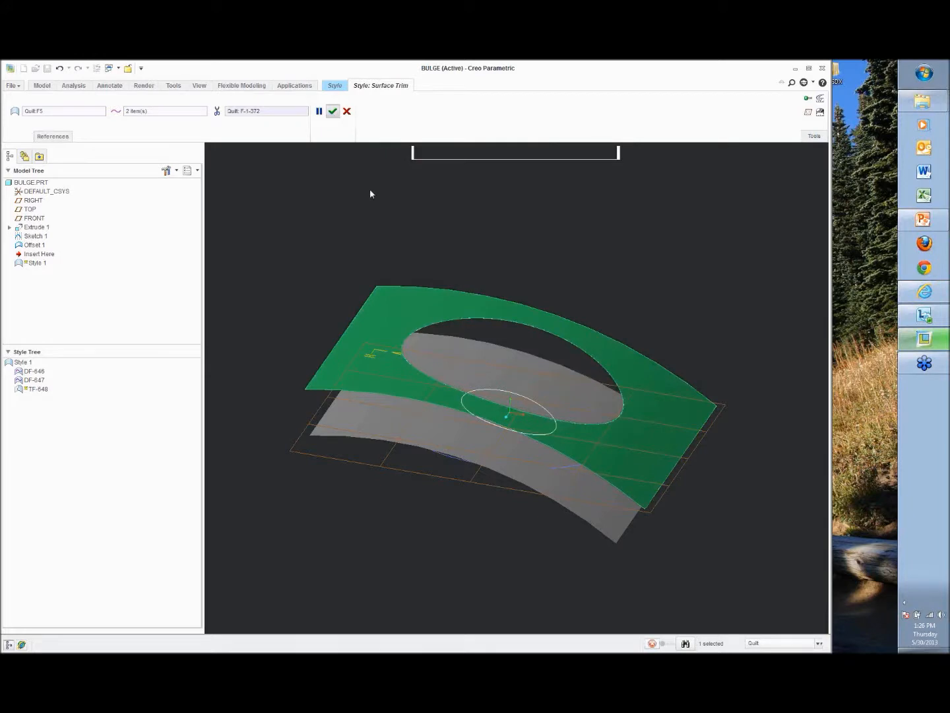
Trim the lower offset surface with the small dropped curve, deleting the portion outside the loop.
mouse_move(400, 228)
middle_mouse_down()
mouse_move(384, 212)
mouse_move(386, 227)
middle_mouse_up()
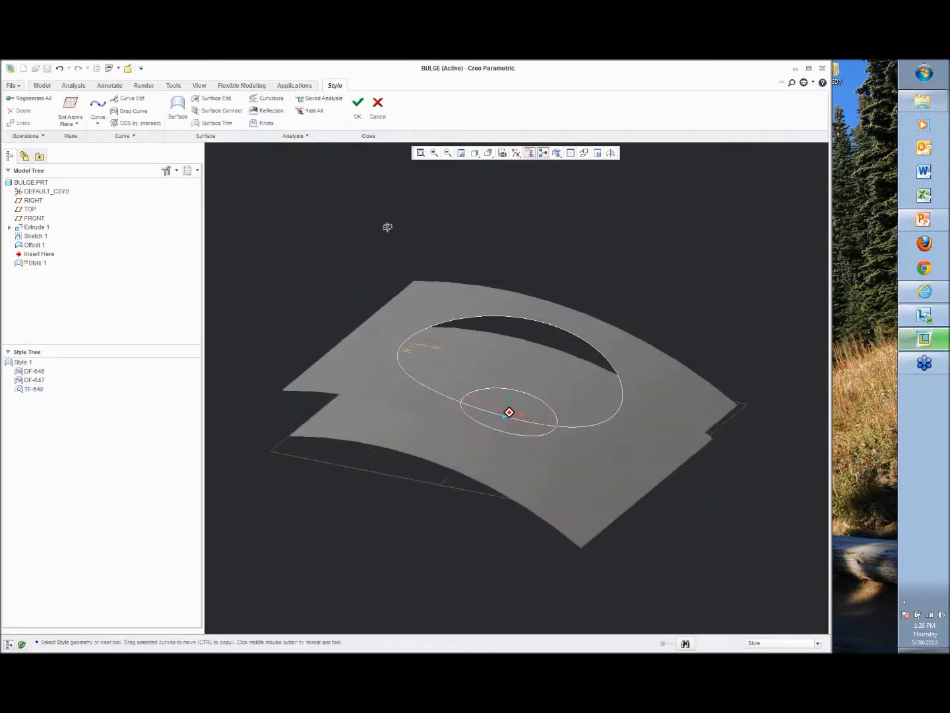
middle_click_drag(508, 412, 501, 384)
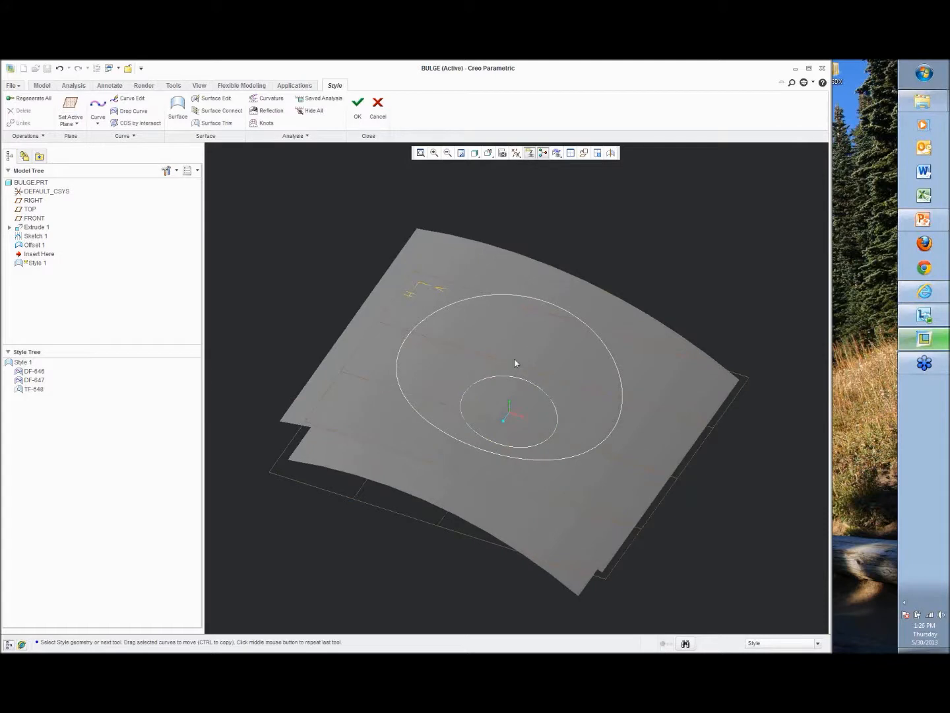
left_click(212, 122)
left_click(448, 348)
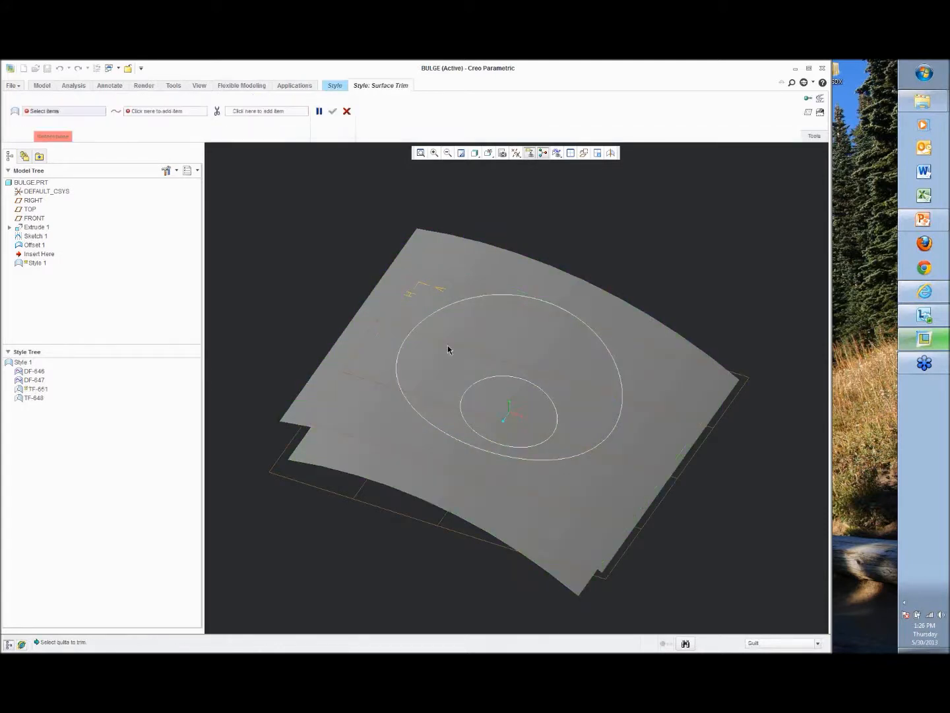
right_click(297, 213)
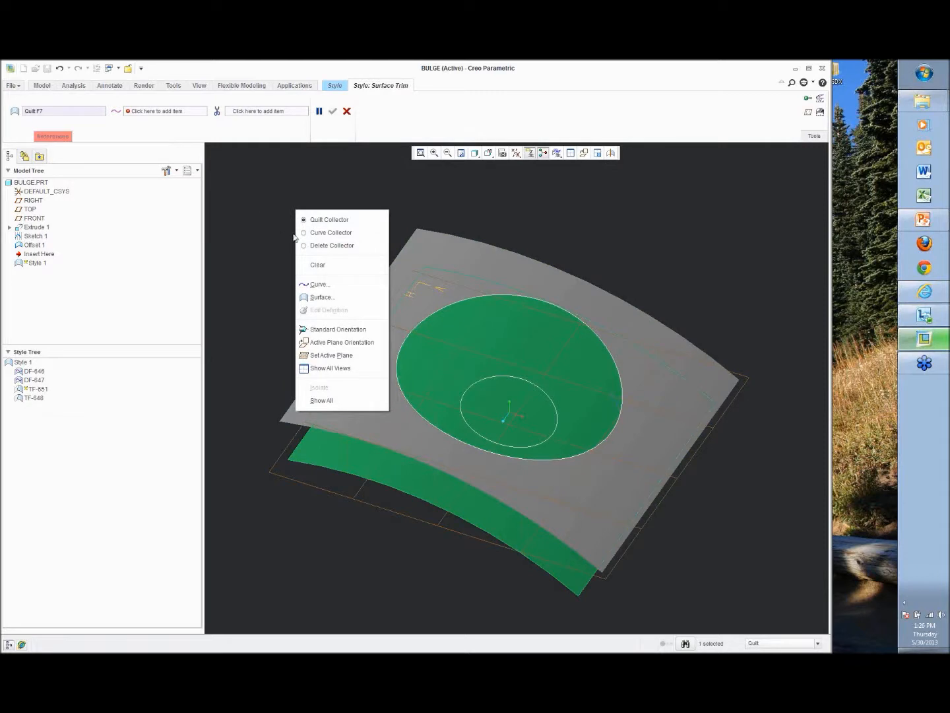
left_click(327, 232)
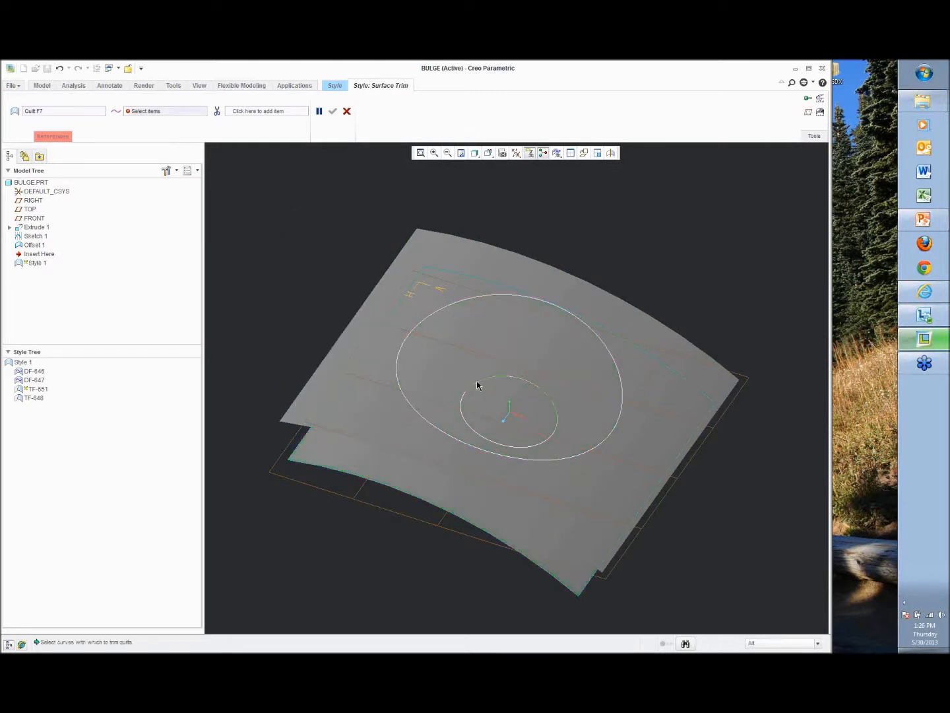
left_click(467, 398)
left_click(464, 411, "ctrl")
right_click(582, 224)
left_click(602, 258)
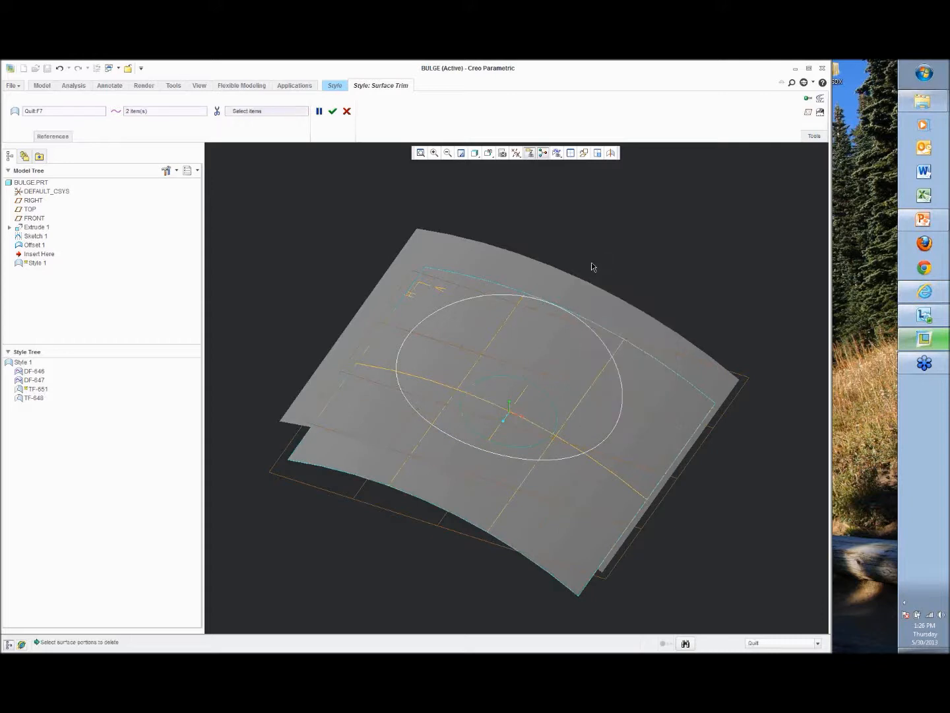
left_click(553, 341)
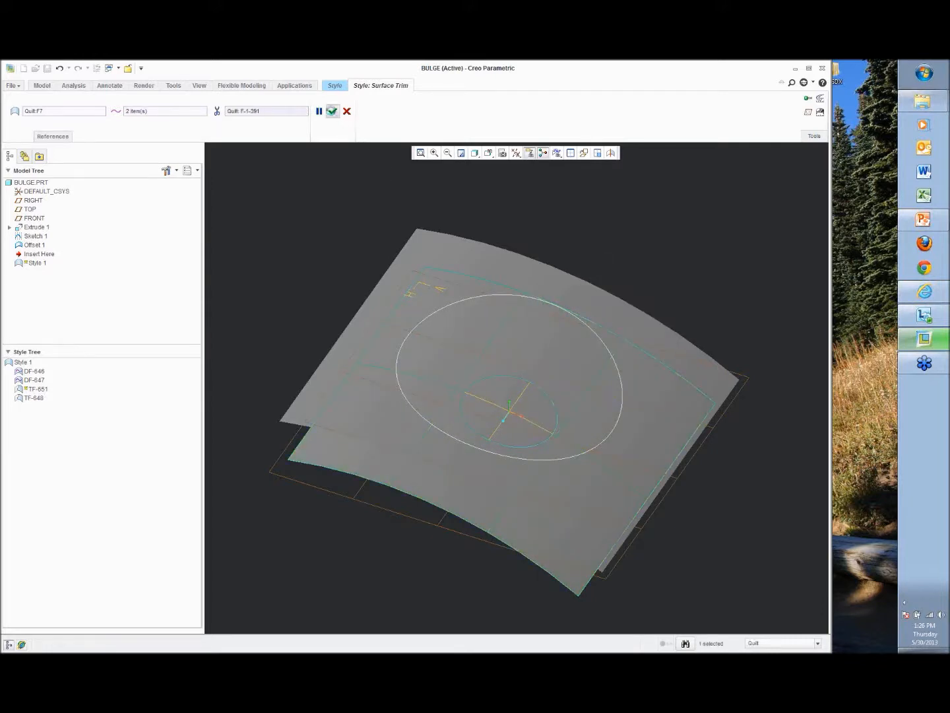
left_click(332, 111)
Display the datum planes, set FRONT as the active plane and orient the model to it.
mouse_move(330, 209)
middle_mouse_down()
mouse_move(371, 197)
mouse_move(336, 228)
middle_mouse_up()
middle_click_drag(625, 400, 568, 441)
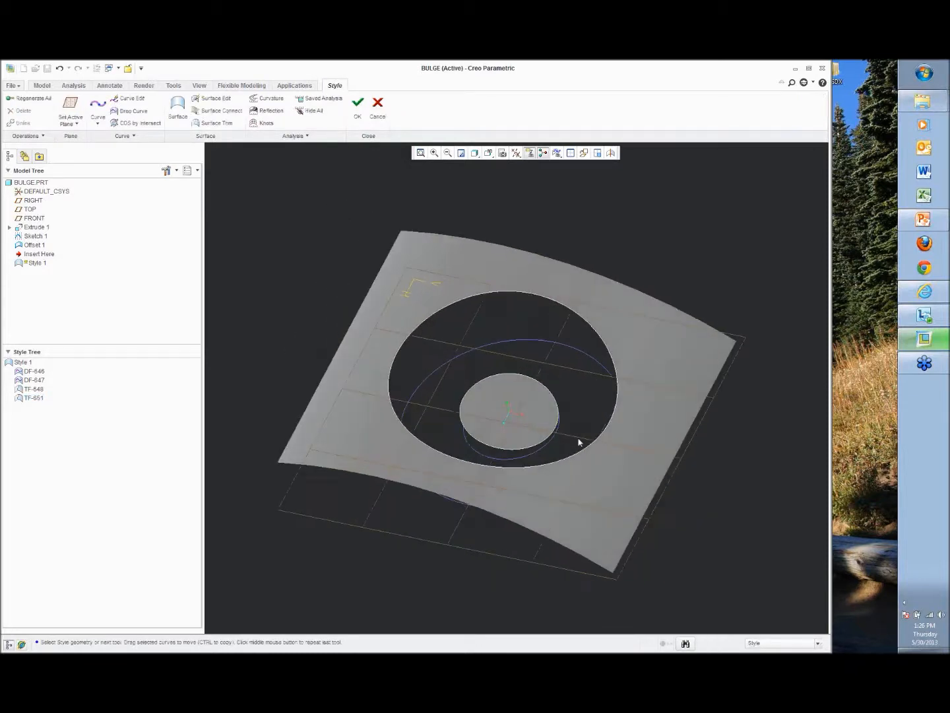
middle_click_drag(576, 326, 518, 317)
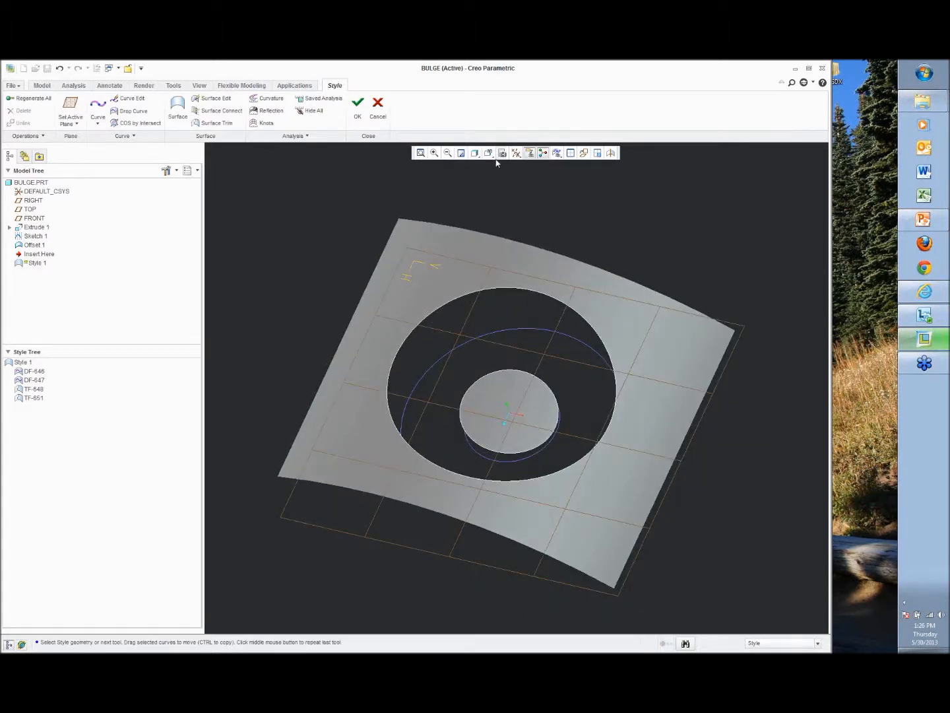
left_click(517, 153)
left_click(537, 222)
right_click(265, 266)
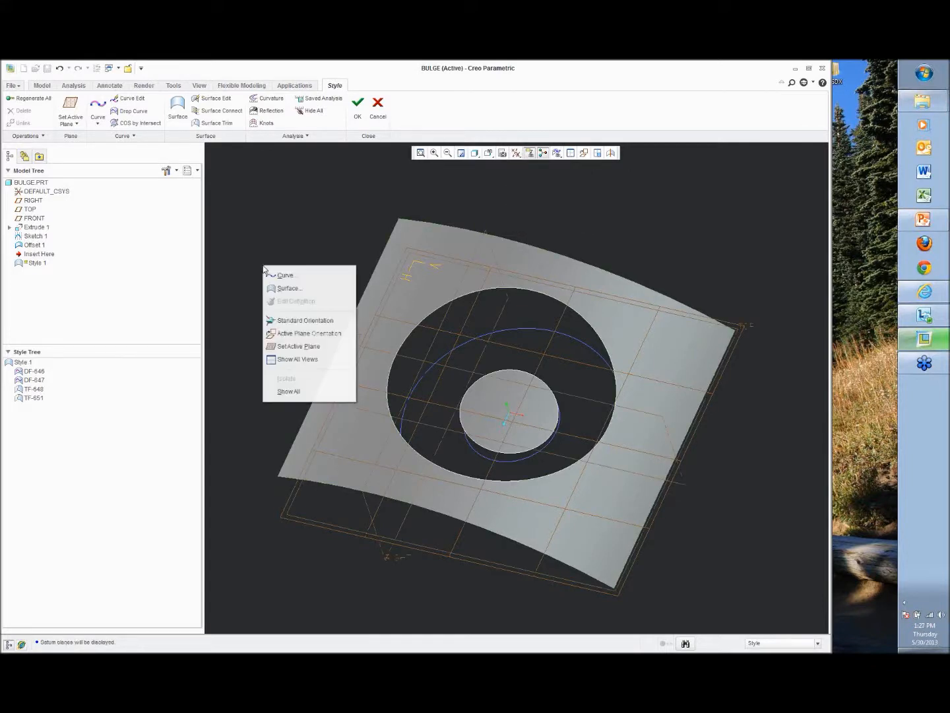
left_click(277, 346)
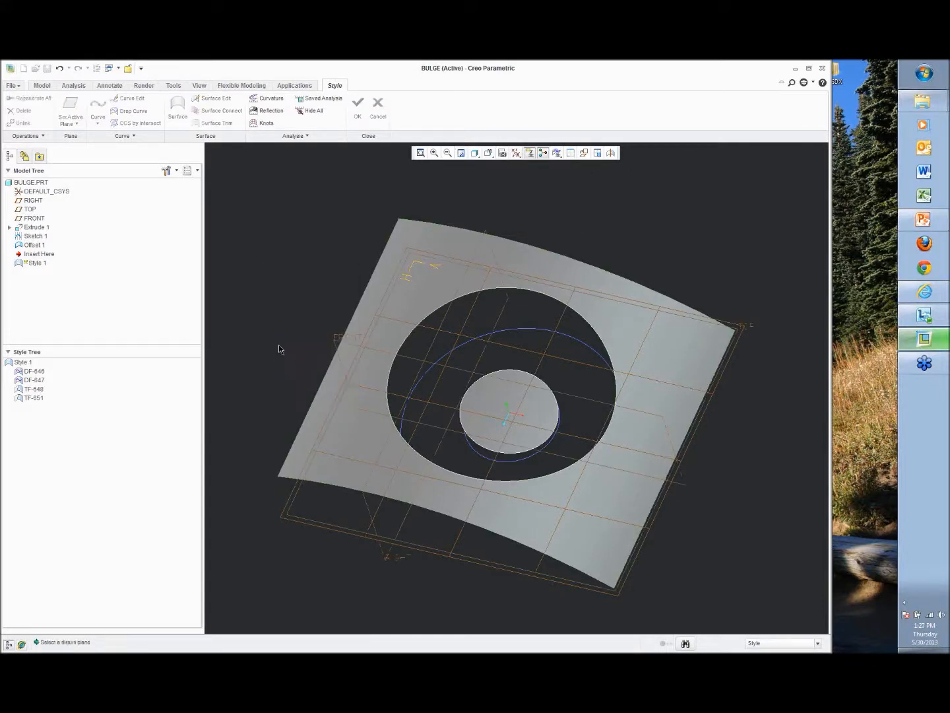
left_click(339, 342)
right_click(258, 253)
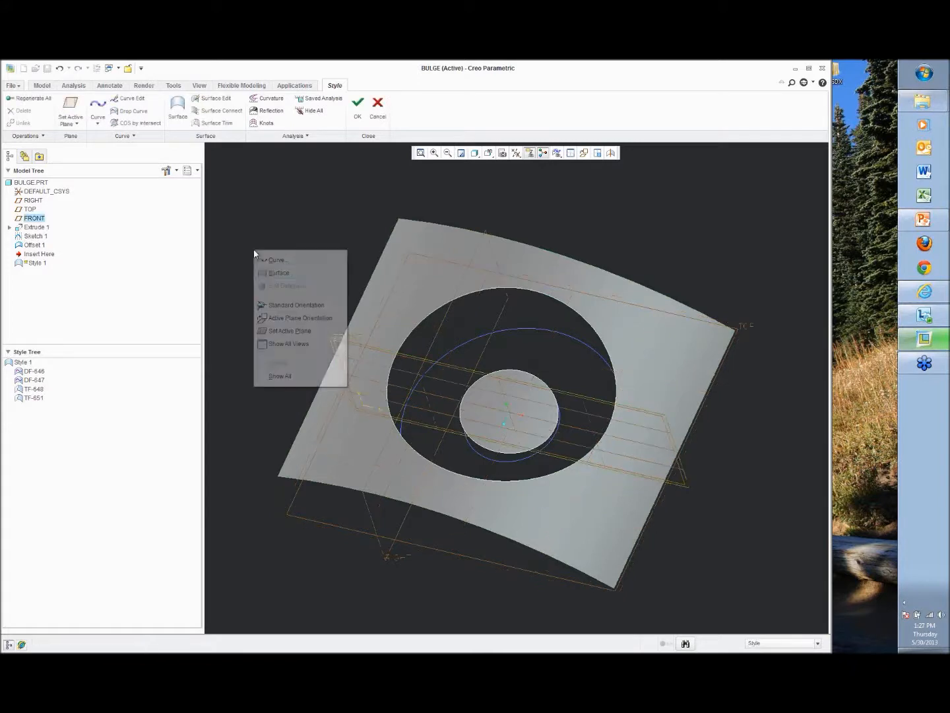
left_click(288, 320)
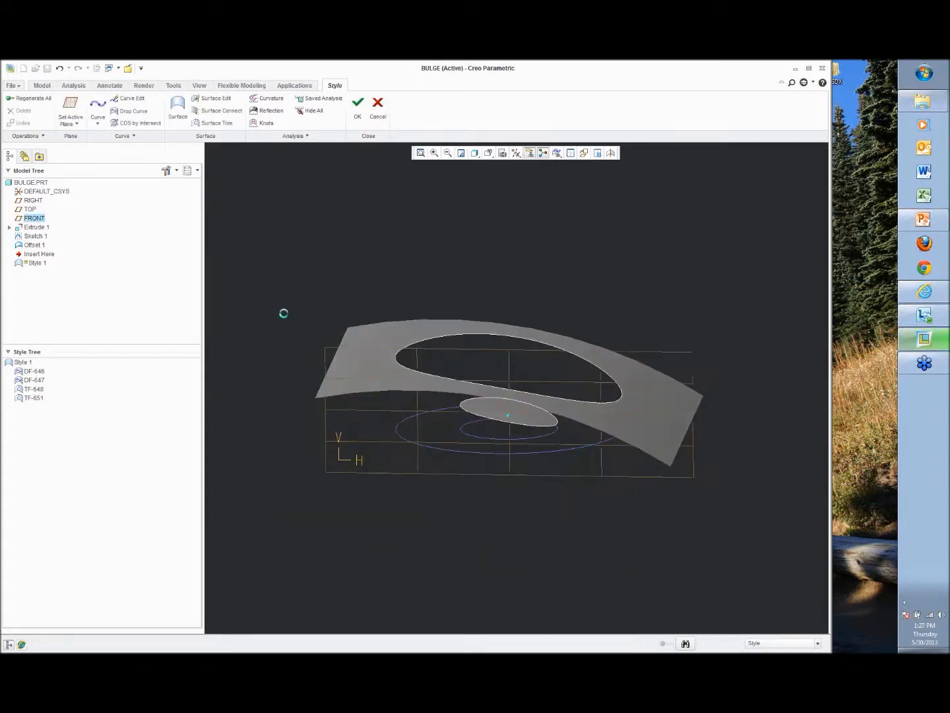
Create a planar curve on the FRONT plane linking the right end of the small trimmed disc to the right edge of the large opening.
scroll(573, 420, "up", 5)
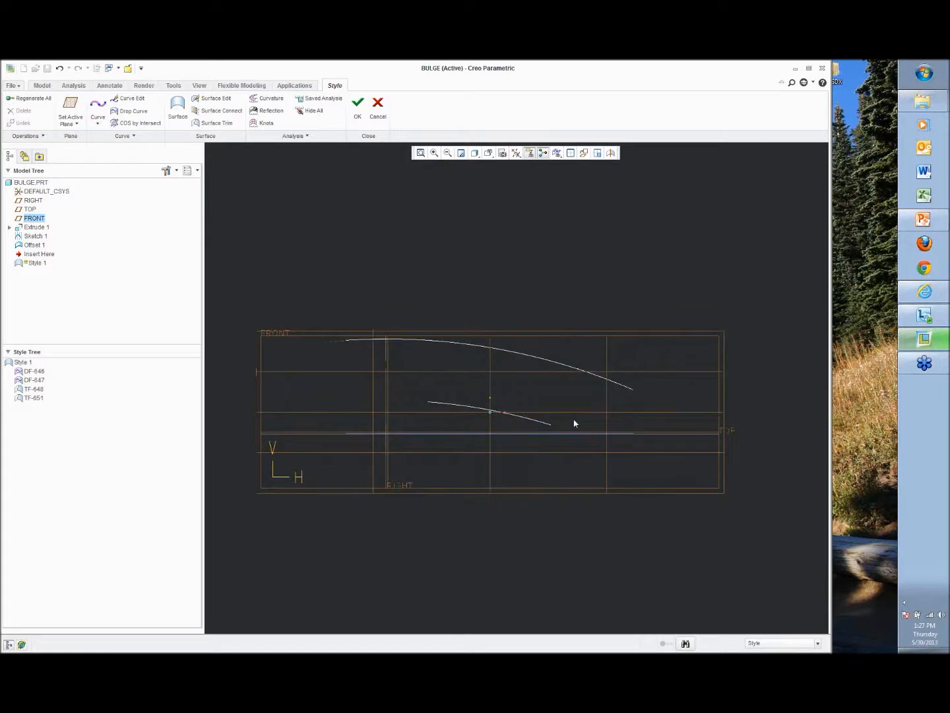
mouse_move(684, 310)
middle_mouse_down()
mouse_move(676, 316)
mouse_move(686, 305)
middle_mouse_up()
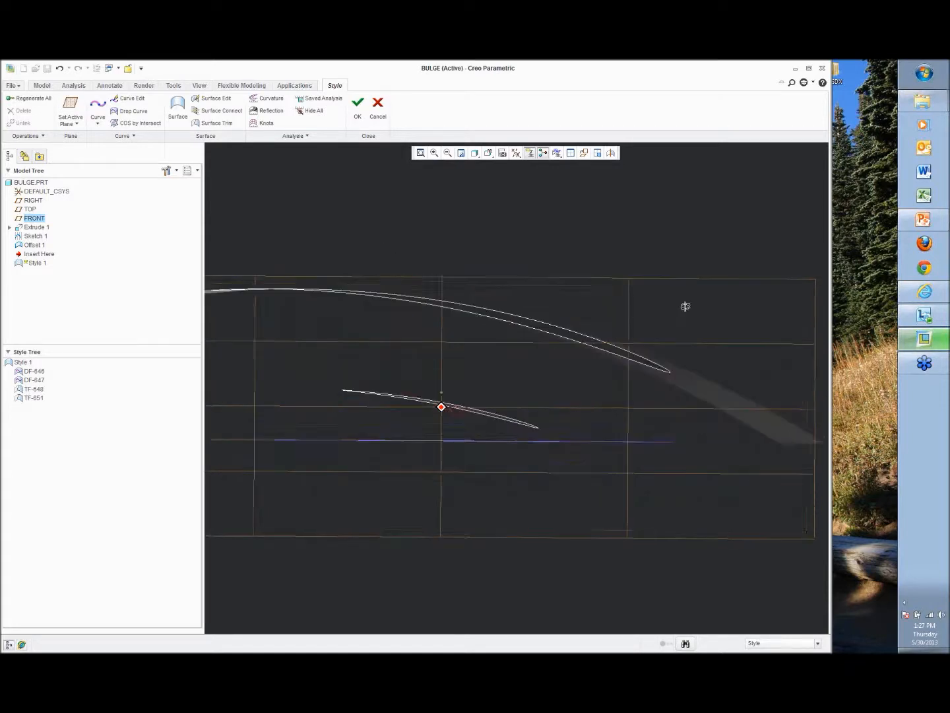
right_click(490, 189)
left_click(514, 254)
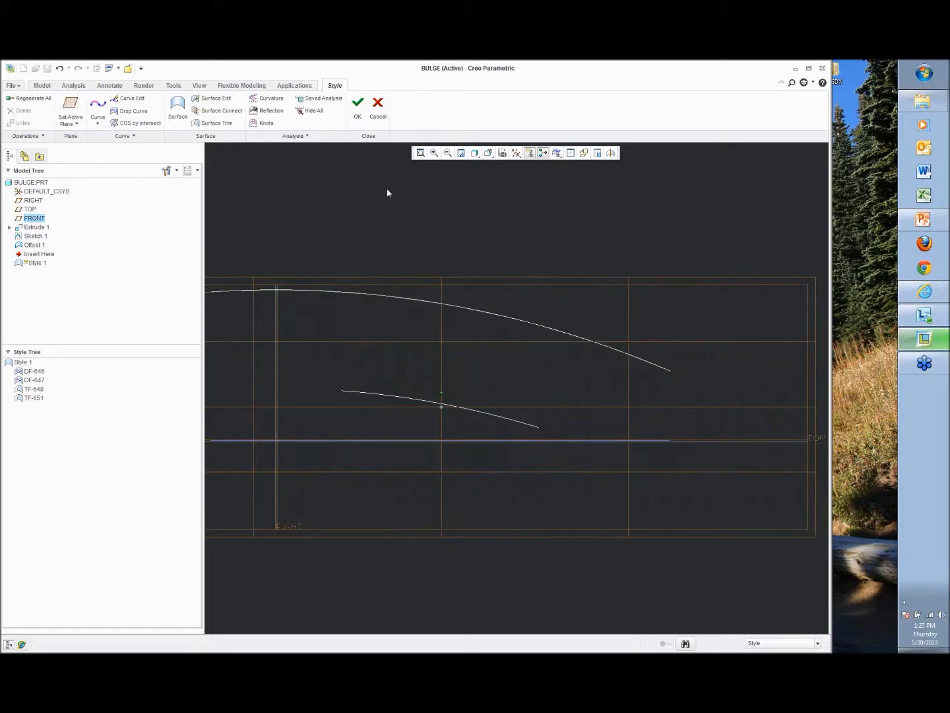
left_click(98, 105)
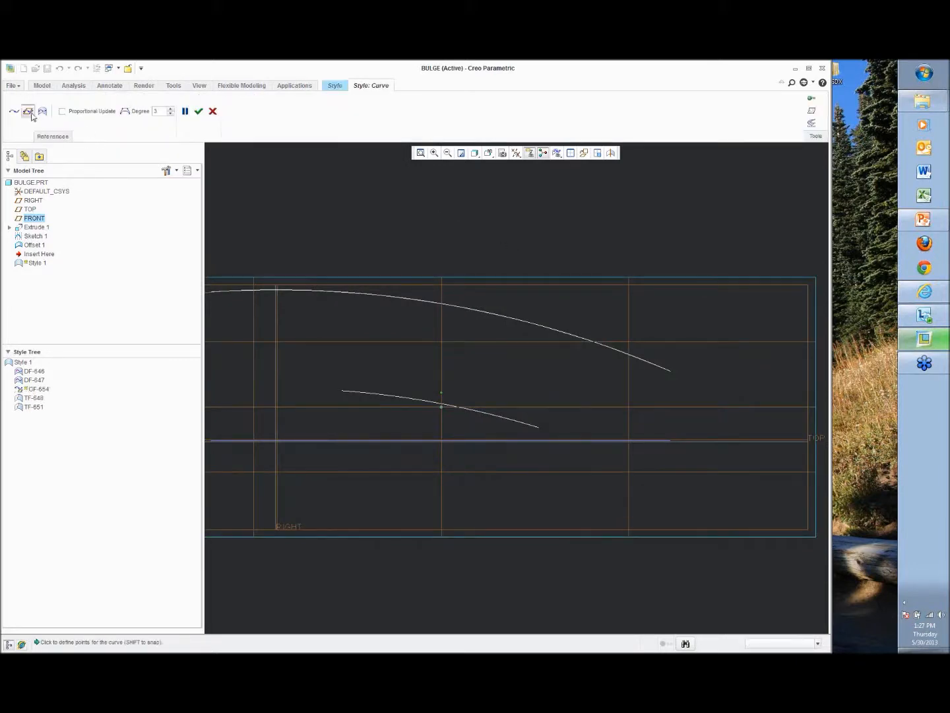
left_click(53, 136)
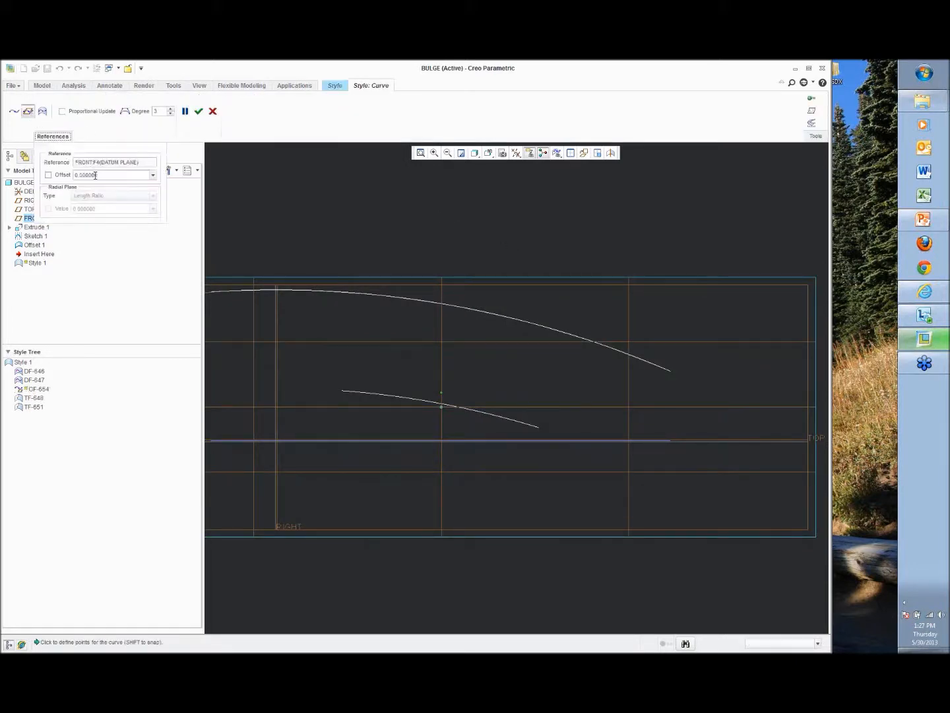
left_click(57, 137)
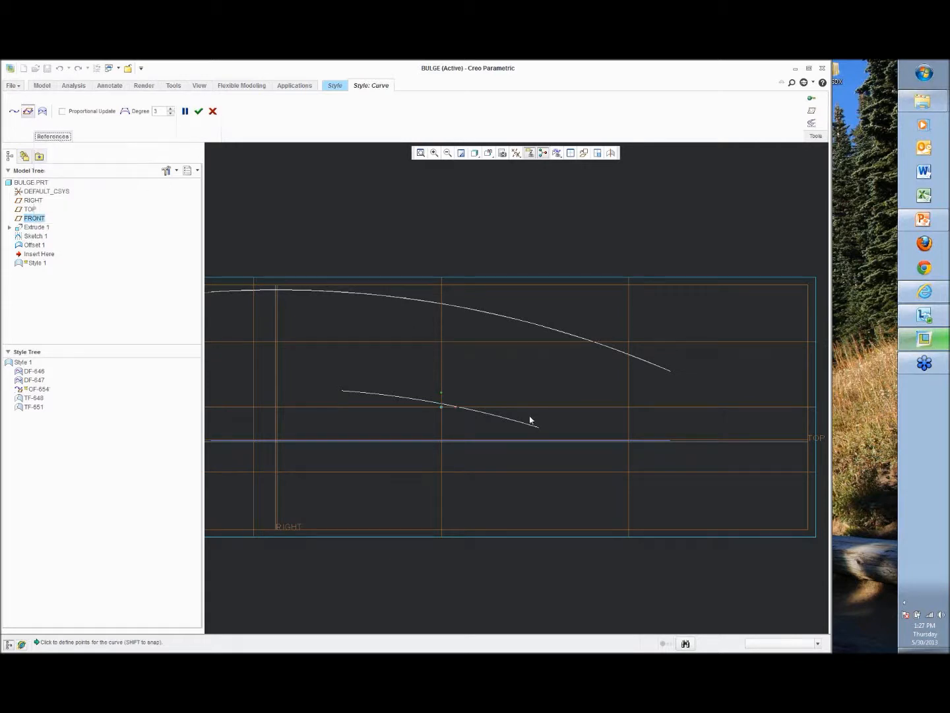
left_click(540, 429)
left_click(668, 370)
middle_click(645, 382)
Edit the new planar curve and set its tangent at the large opening's edge to Surface Curvature.
double_click(644, 382)
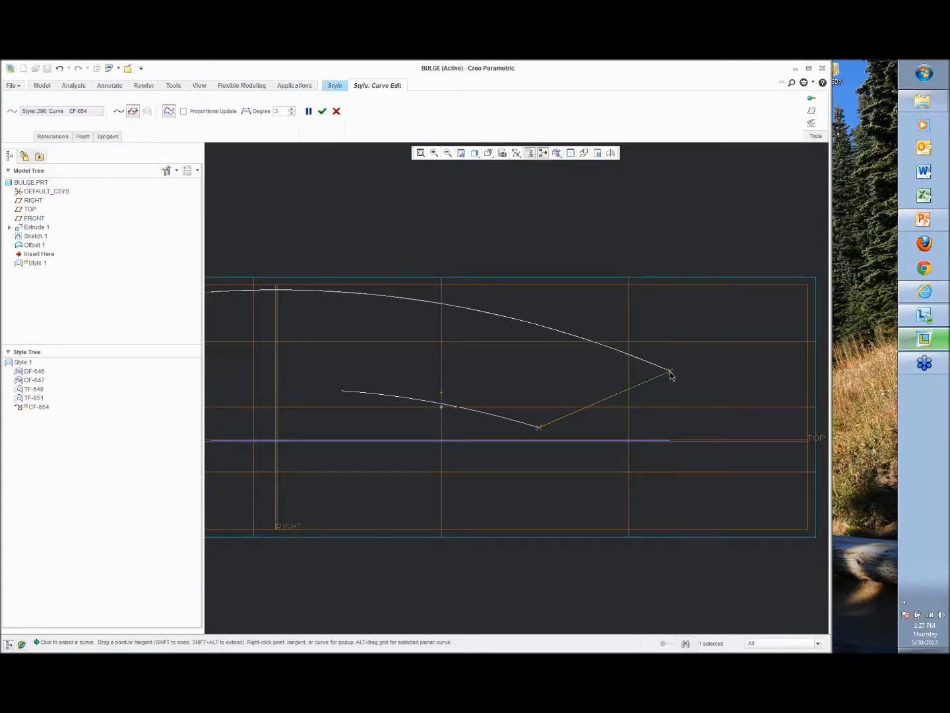
right_click(670, 373)
left_click(652, 380)
right_click(653, 382)
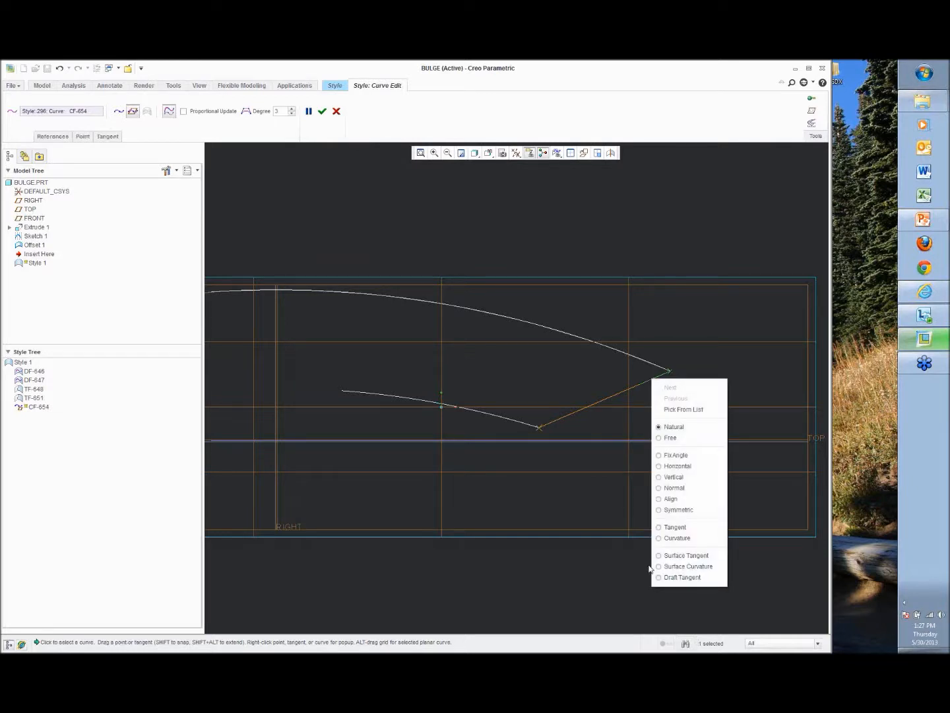
left_click(684, 567)
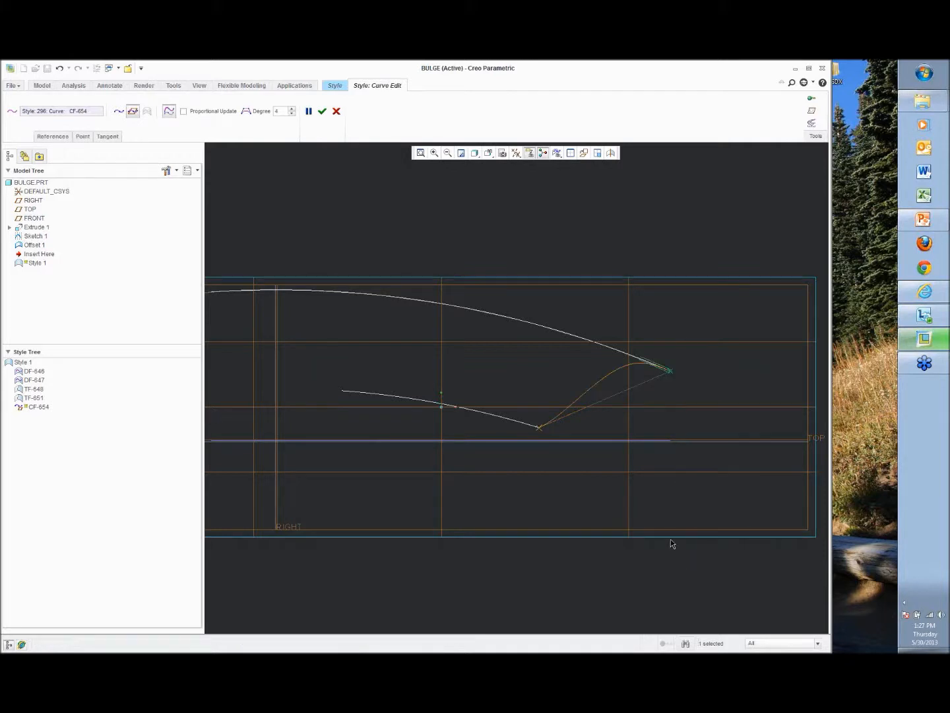
Set the right connecting curve's tangent at the small disc's edge to Surface Curvature and complete the curve edit.
right_click(542, 433)
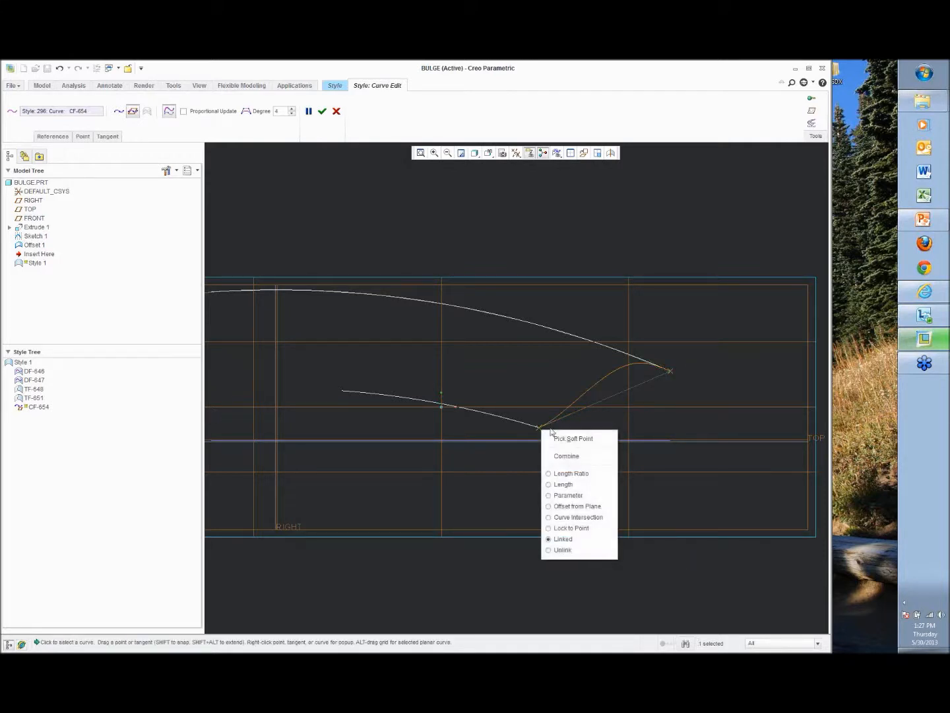
left_click(566, 424)
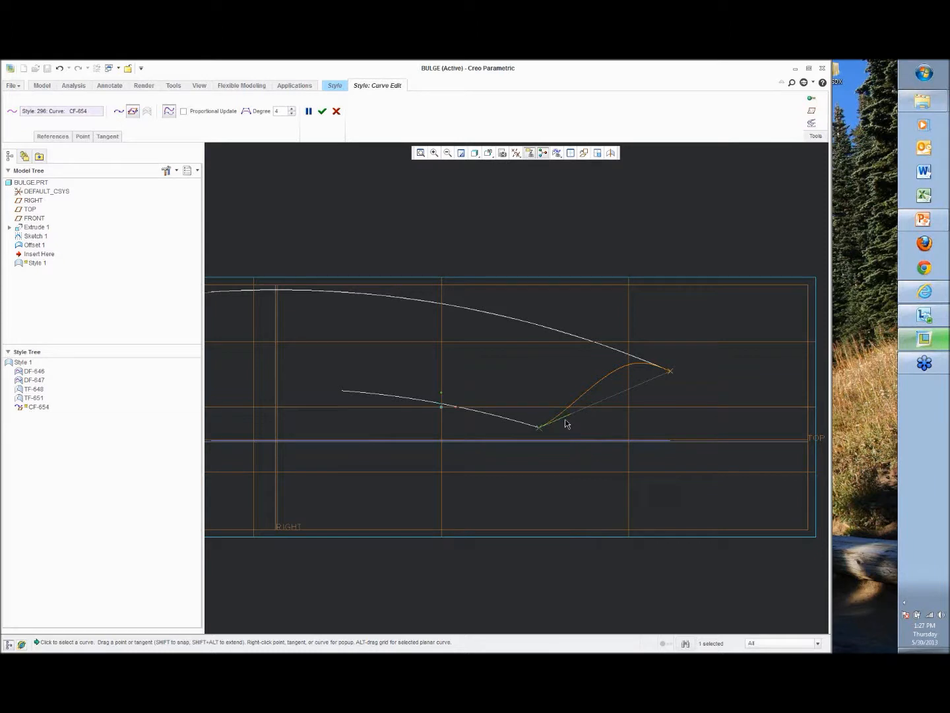
right_click(565, 424)
left_click(589, 569)
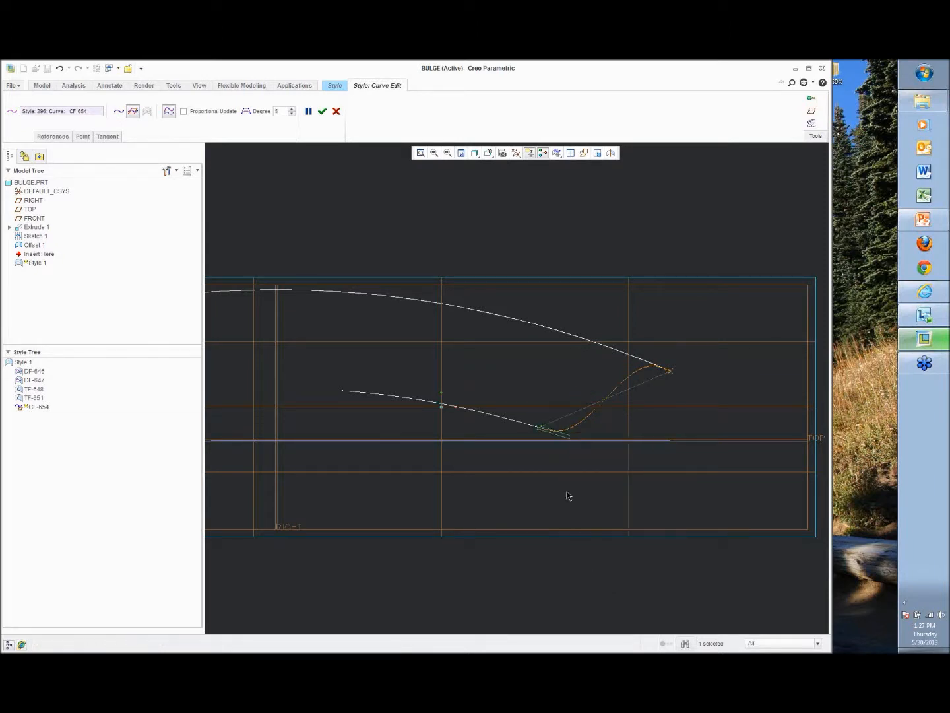
middle_click_drag(660, 404, 752, 443, "shift")
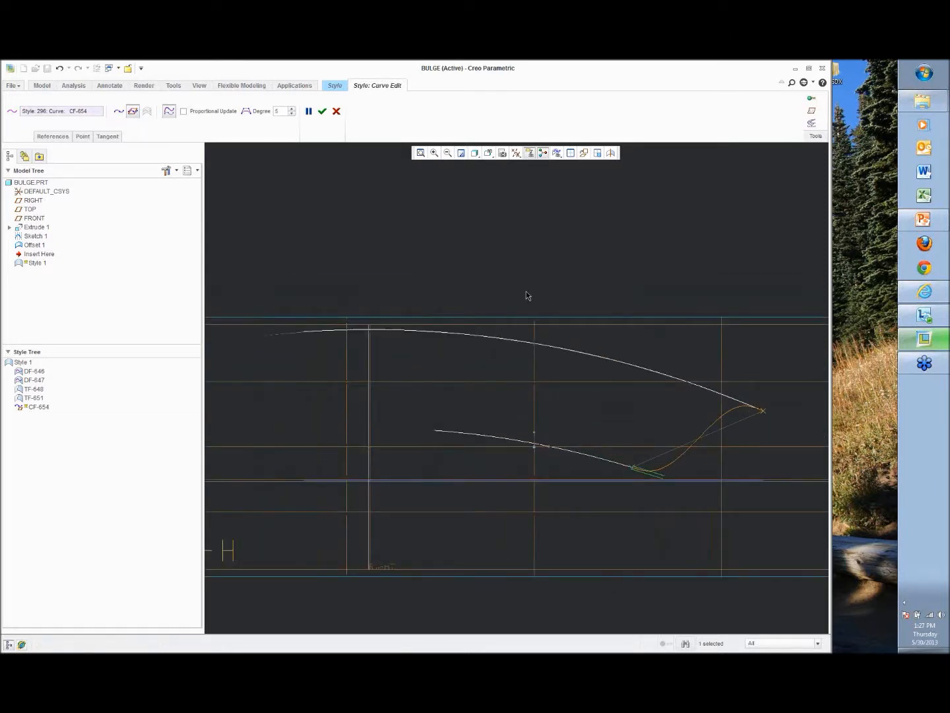
left_click(323, 113)
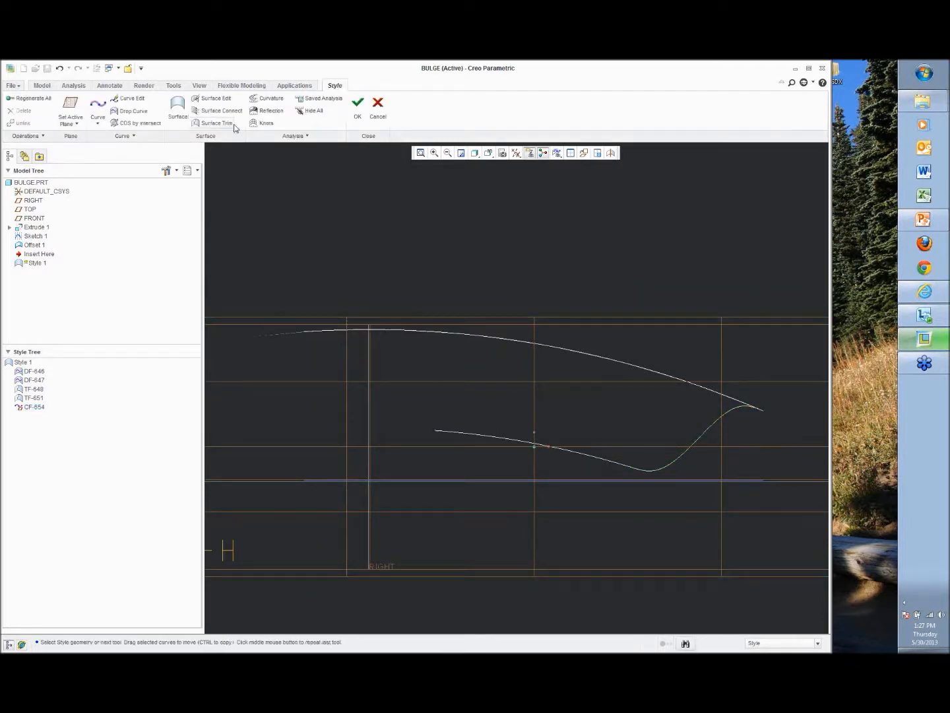
Create a second planar curve linking the left end of the small trimmed disc to the left edge of the large opening.
left_click(99, 107)
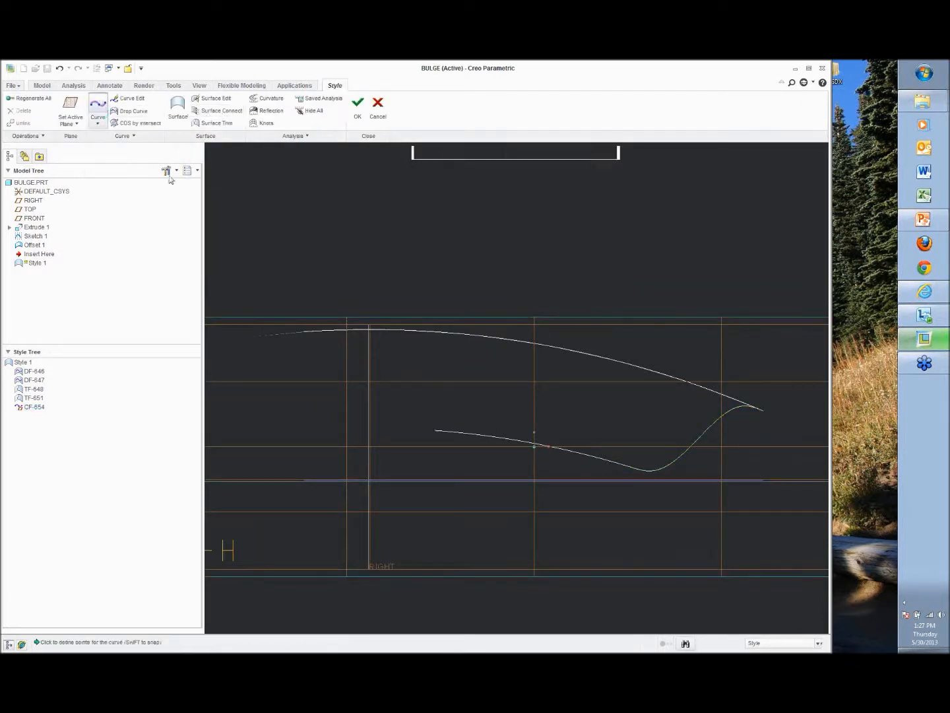
left_click(435, 430, "shift")
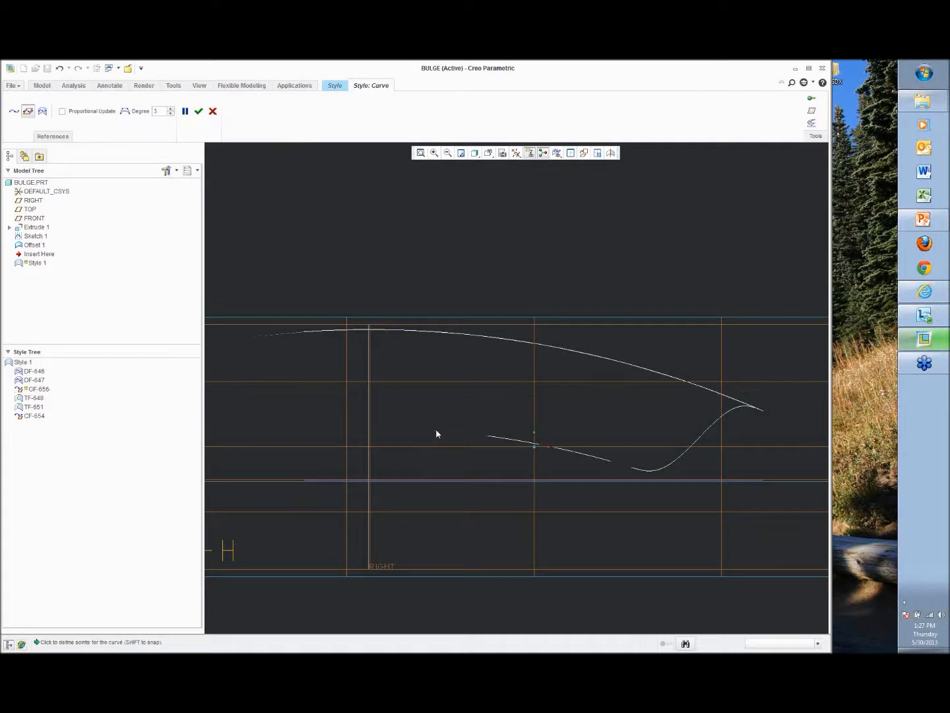
left_click(305, 331, "shift")
middle_click(302, 273)
Edit the left connecting curve and set the tangents at both ends to Surface Curvature.
double_click(437, 430)
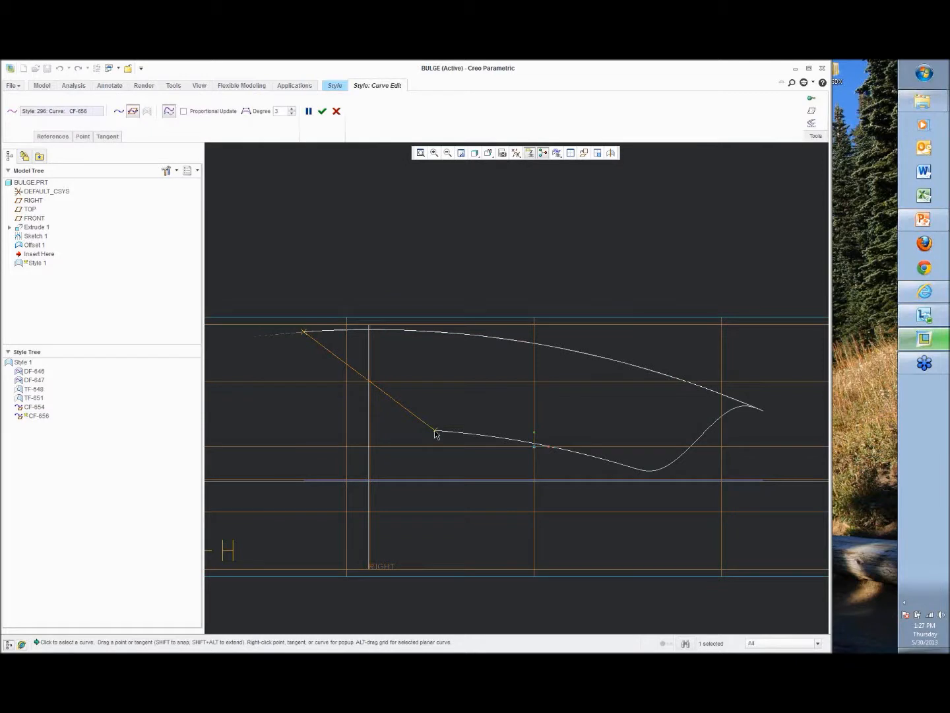
right_click(435, 430)
left_click(426, 423)
right_click(426, 427)
left_click(465, 612)
right_click(322, 348)
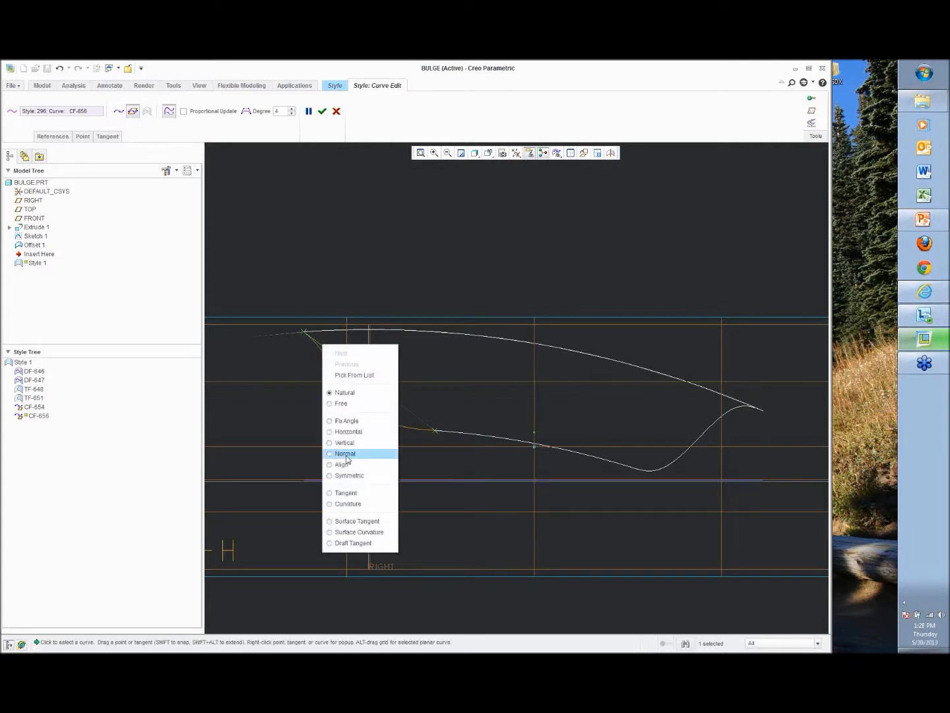
left_click(349, 534)
middle_click(475, 256)
Hide the datum planes from the display.
middle_click_drag(475, 256, 503, 158)
left_click(516, 152)
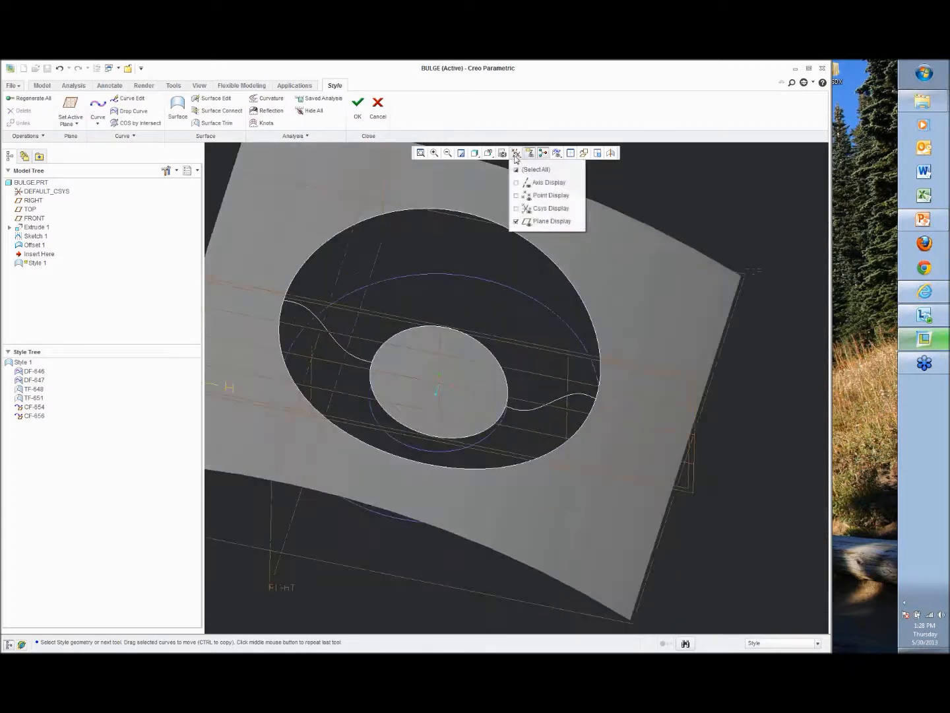
left_click(519, 169)
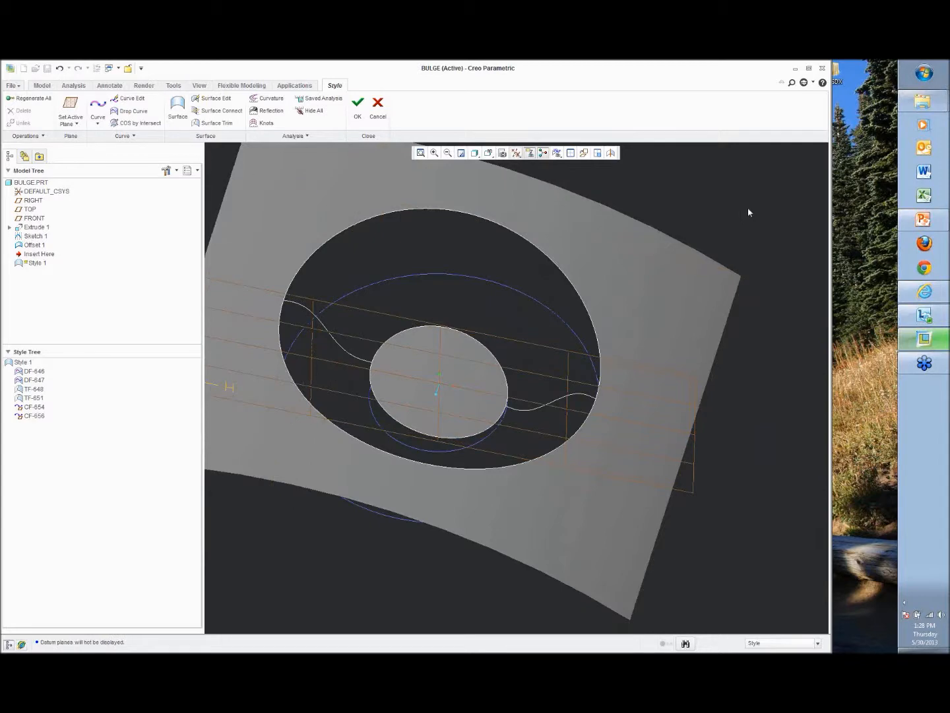
Create a Style surface bounded by the rear halves of the disc edge and opening edge and the two connecting curves.
middle_click_drag(750, 221, 597, 385)
middle_click_drag(572, 332, 400, 247)
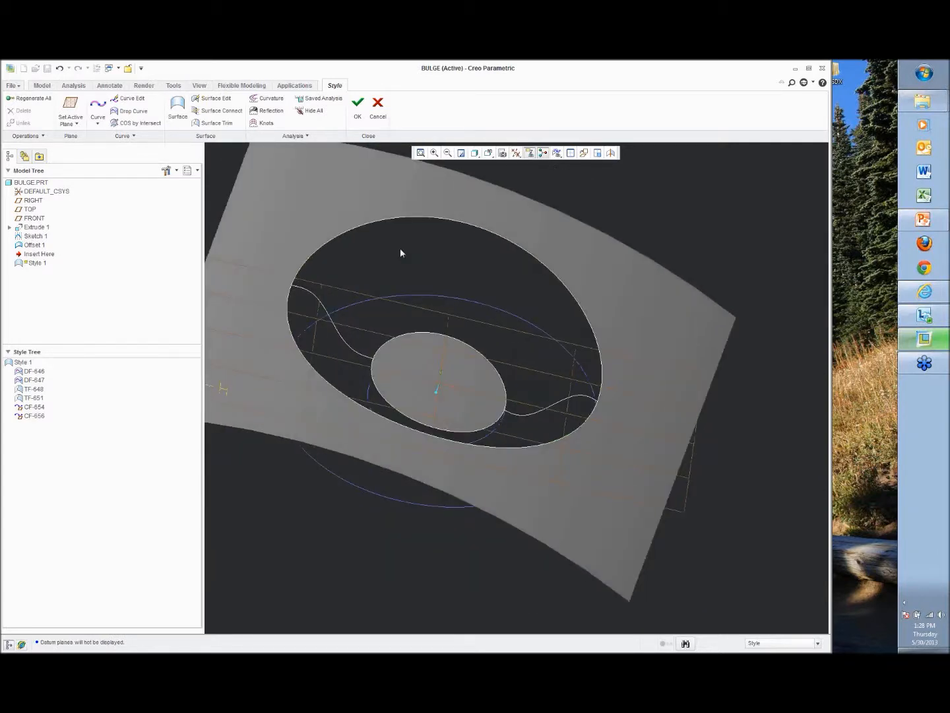
middle_click_drag(442, 329, 478, 370, "shift")
left_click(176, 109)
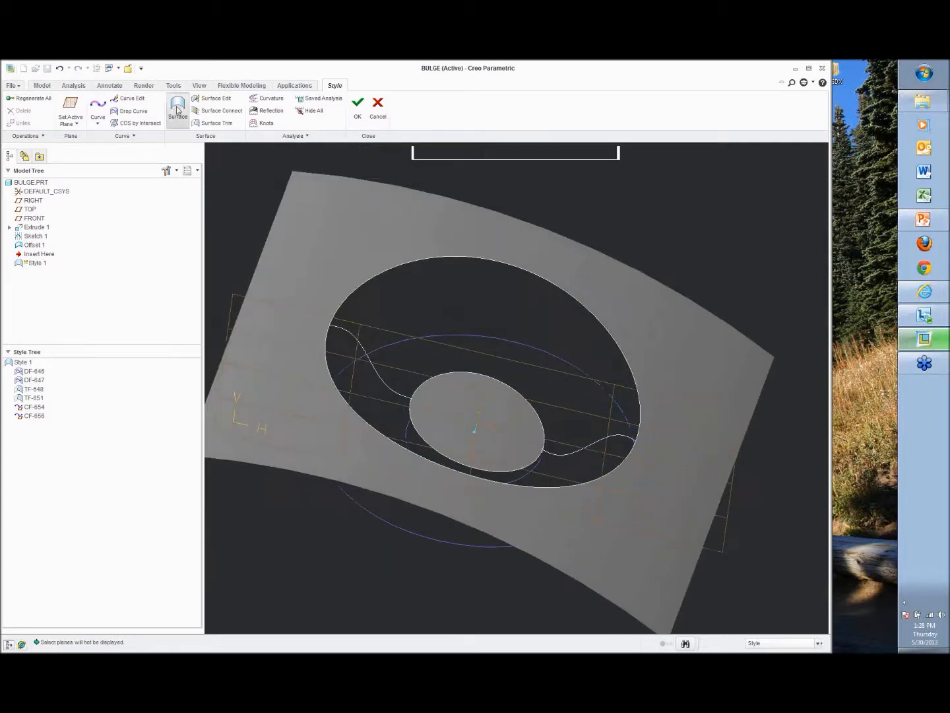
left_click(477, 375)
left_click(512, 267, "ctrl")
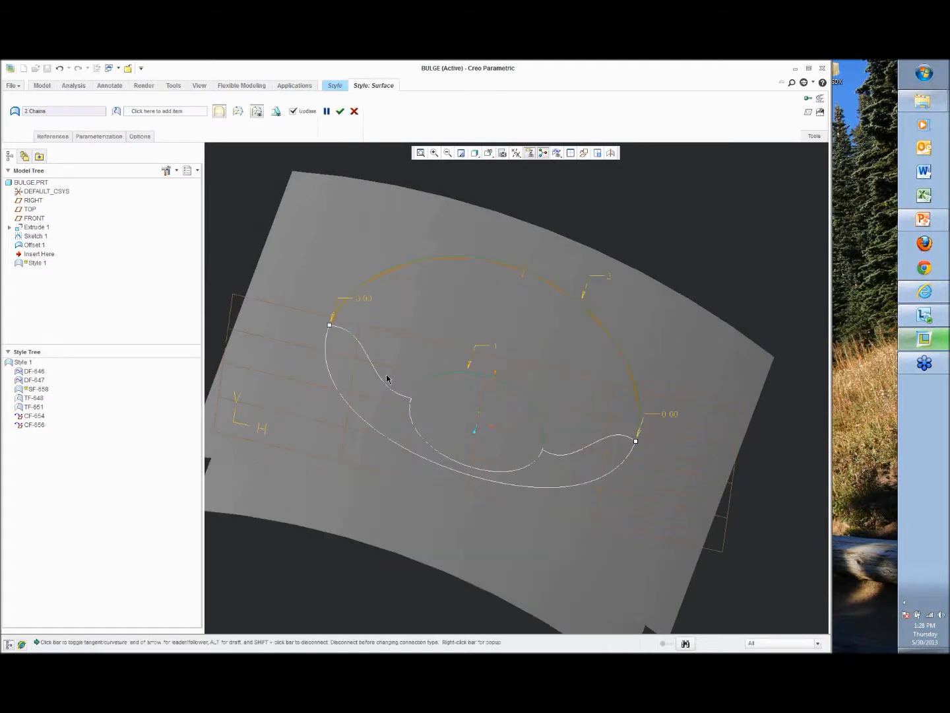
left_click(385, 381, "ctrl")
left_click(619, 434, "ctrl")
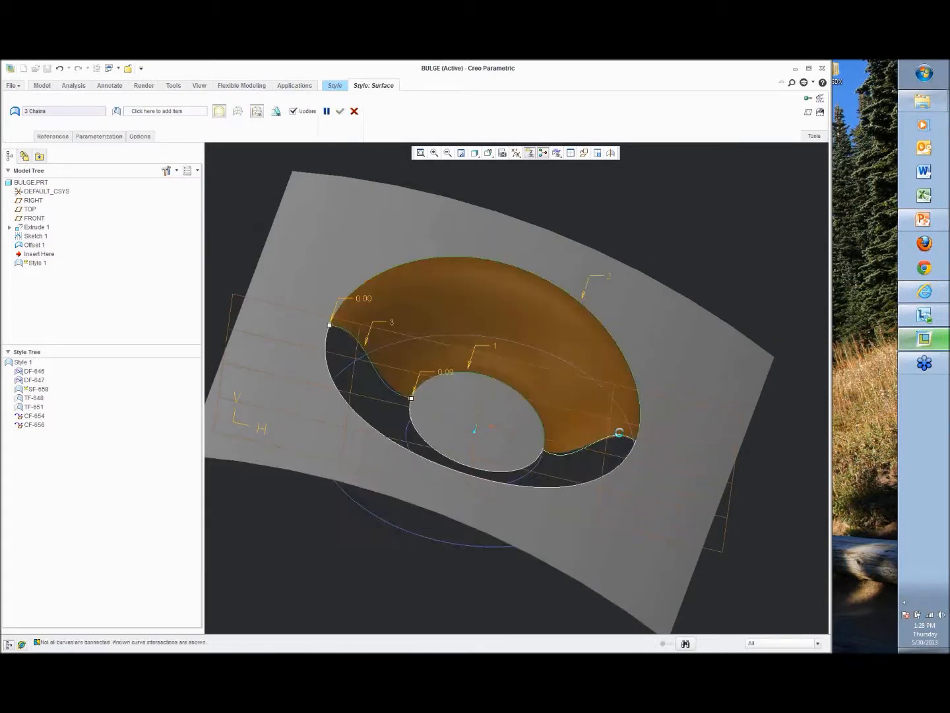
middle_click(698, 254)
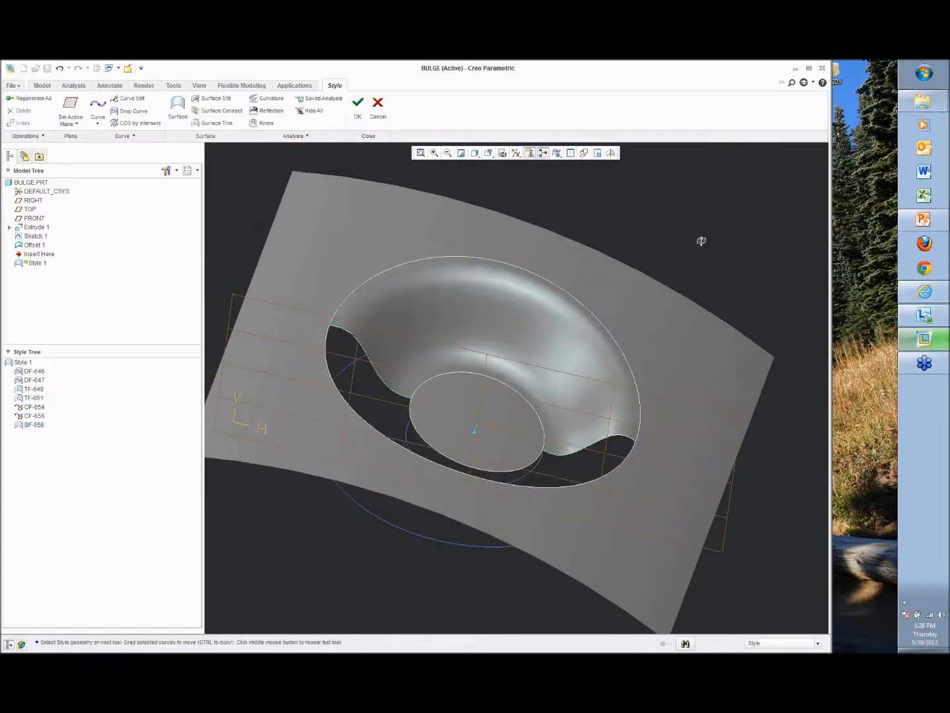
Create a second Style surface from the front halves of the disc and opening edges and the same two connecting curves.
middle_click_drag(701, 241, 667, 247)
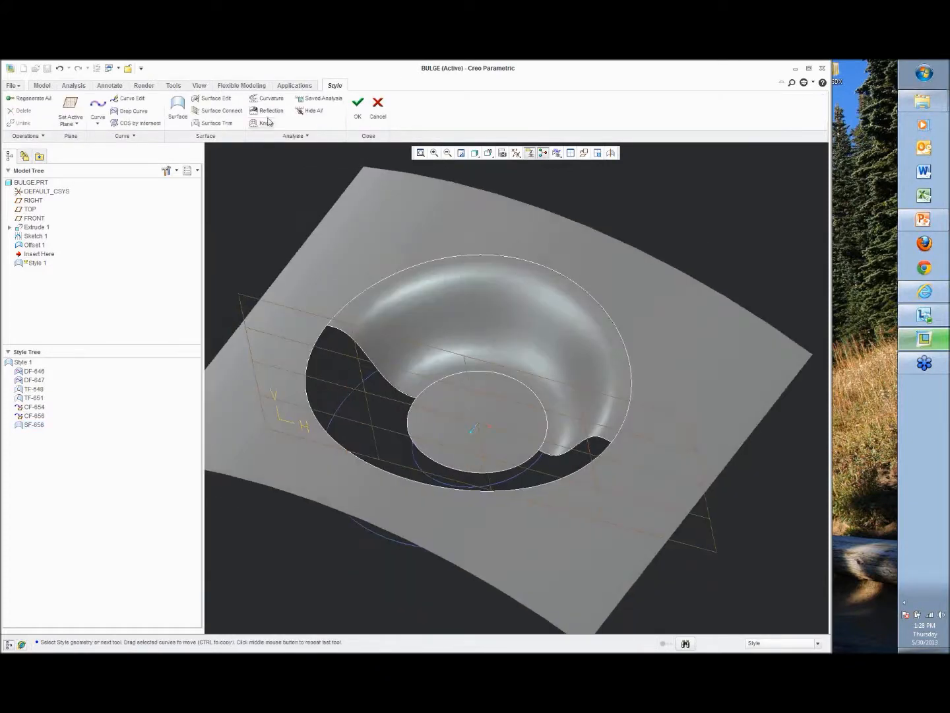
left_click(179, 104)
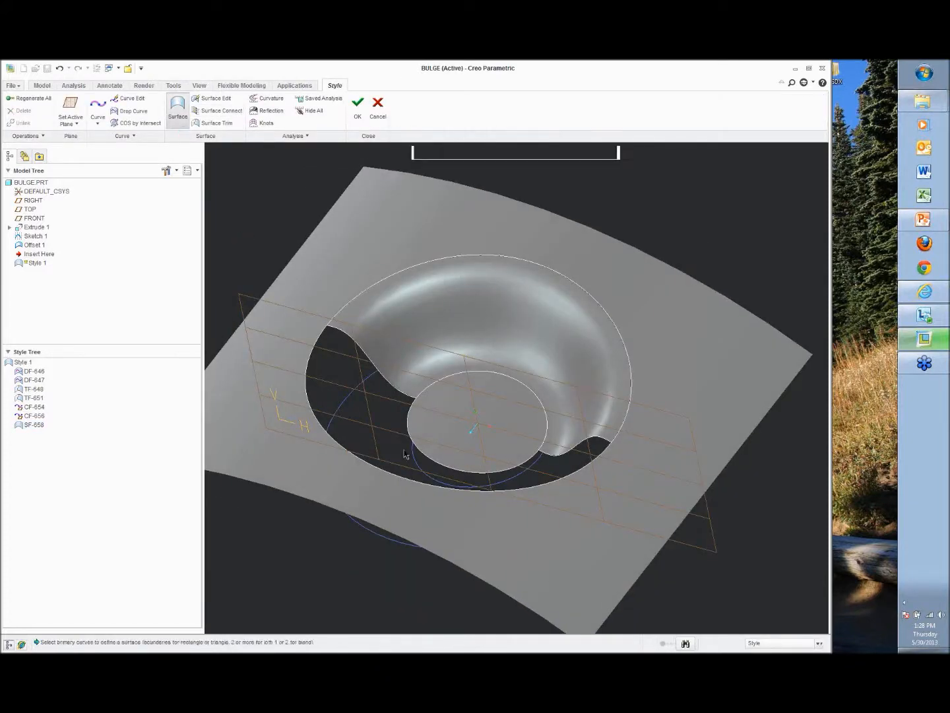
left_click(442, 463)
left_click(360, 339, "ctrl")
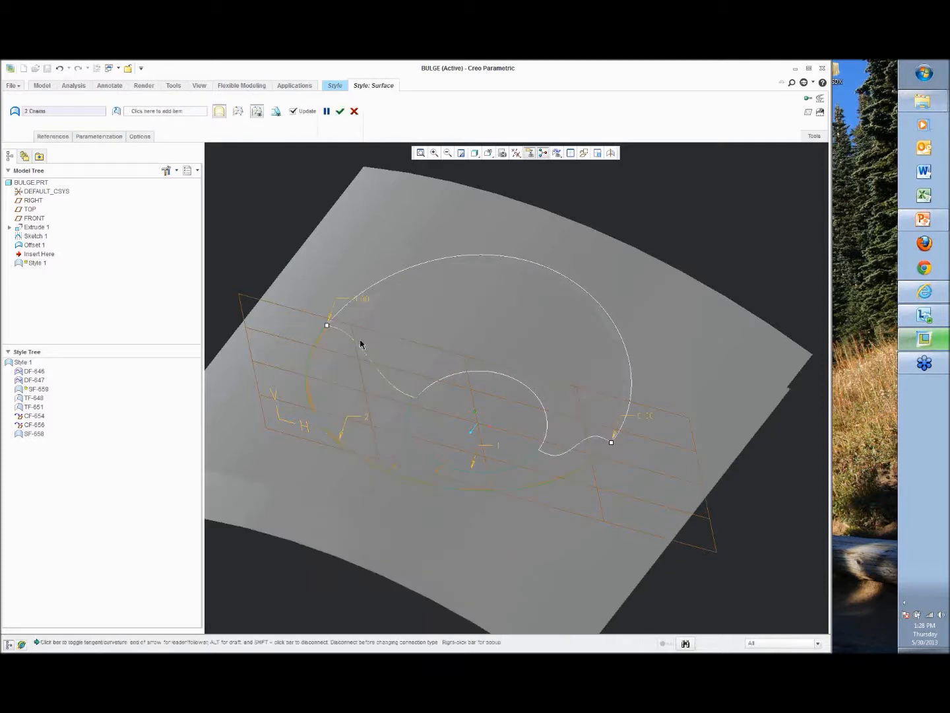
left_click(593, 442, "ctrl")
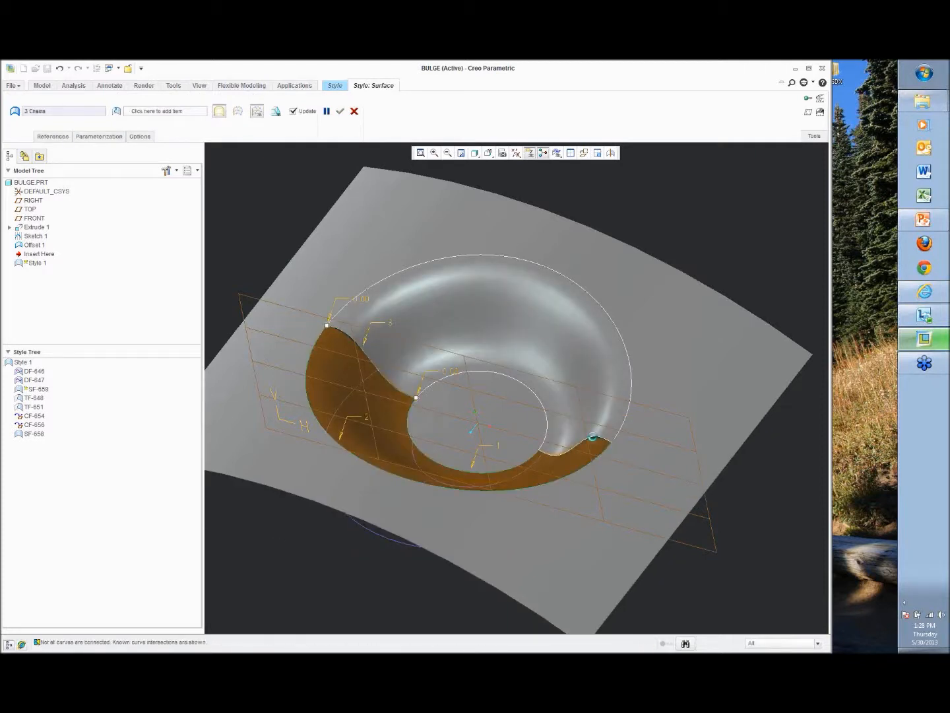
middle_click(740, 260)
left_click(740, 260)
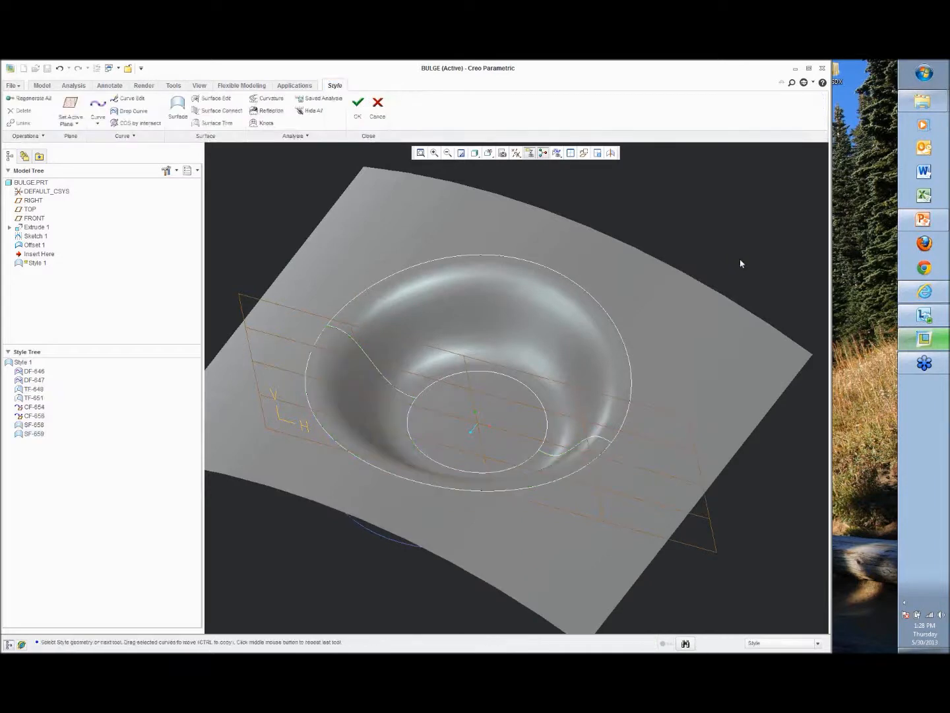
Complete the Style feature and hide Sketch 1.
scroll(740, 260, "up", 1)
middle_click_drag(582, 240, 565, 274, "shift")
left_click(354, 104)
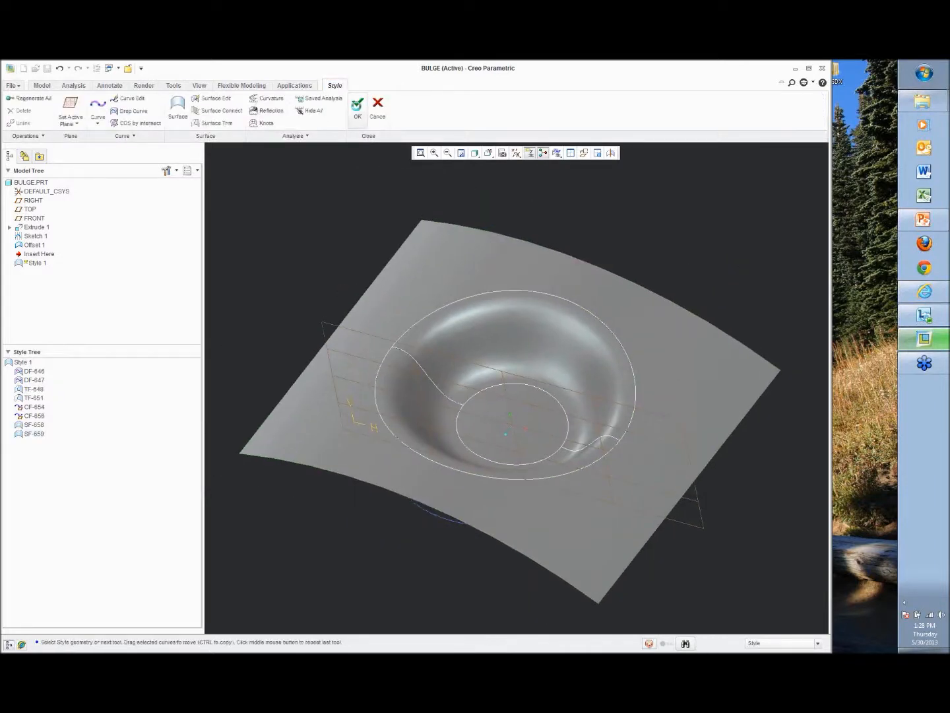
mouse_move(306, 284)
middle_mouse_down()
mouse_move(325, 211)
mouse_move(316, 278)
middle_mouse_up()
left_click(33, 238)
right_click(34, 238)
left_click(57, 390)
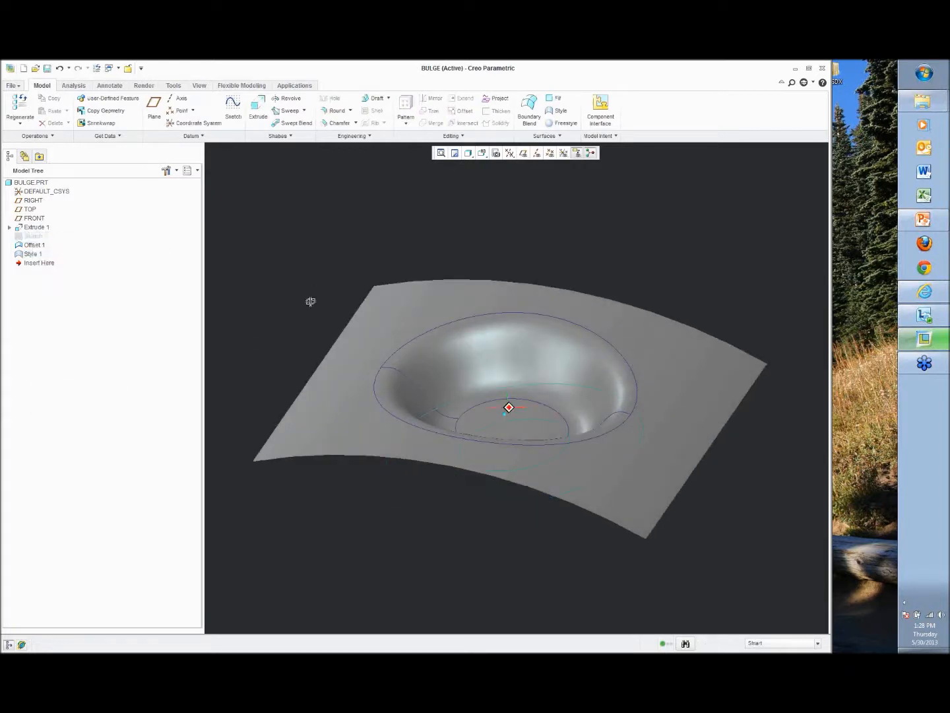
Thicken the whole Style 1 quilt into a solid with a thickness of 7.53.
left_click(33, 253)
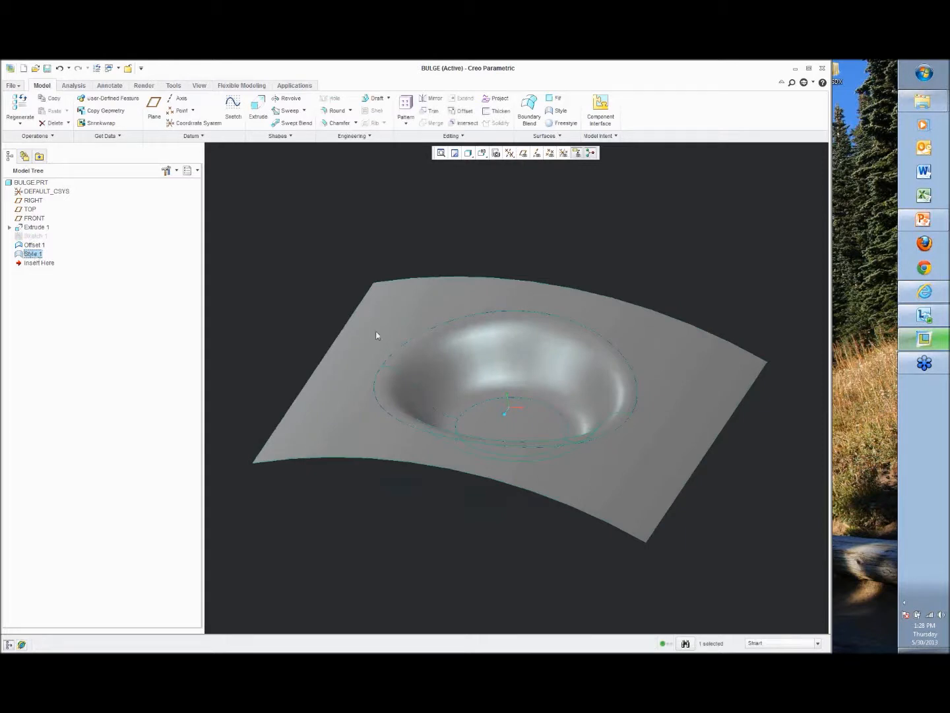
left_click(498, 240)
left_click(464, 292)
mouse_move(605, 243)
middle_mouse_down()
mouse_move(604, 258)
mouse_move(636, 153)
mouse_move(609, 228)
middle_mouse_up()
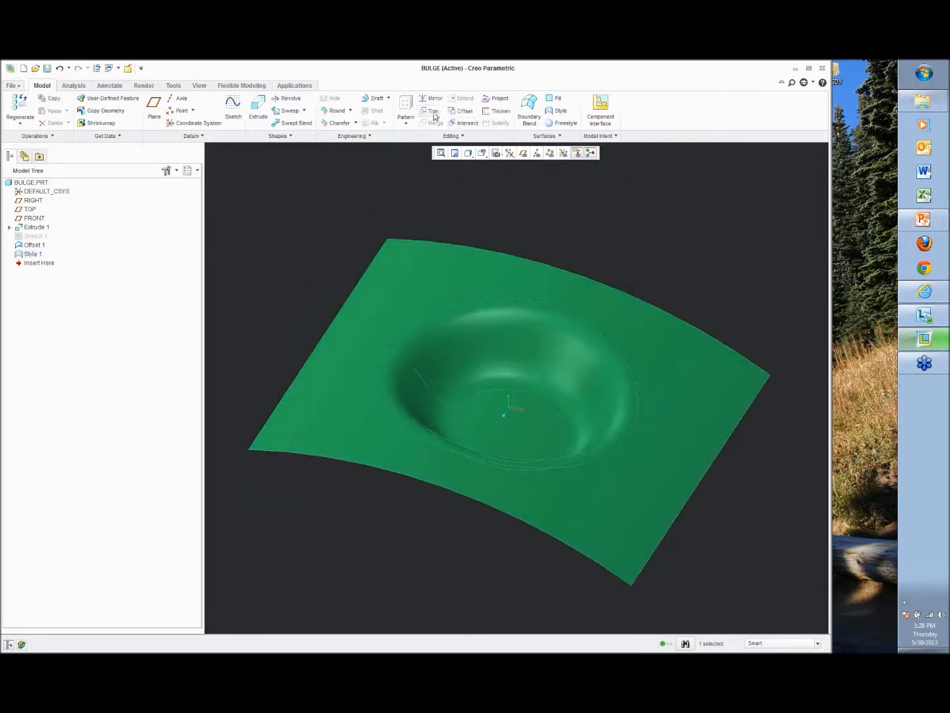
left_click(496, 111)
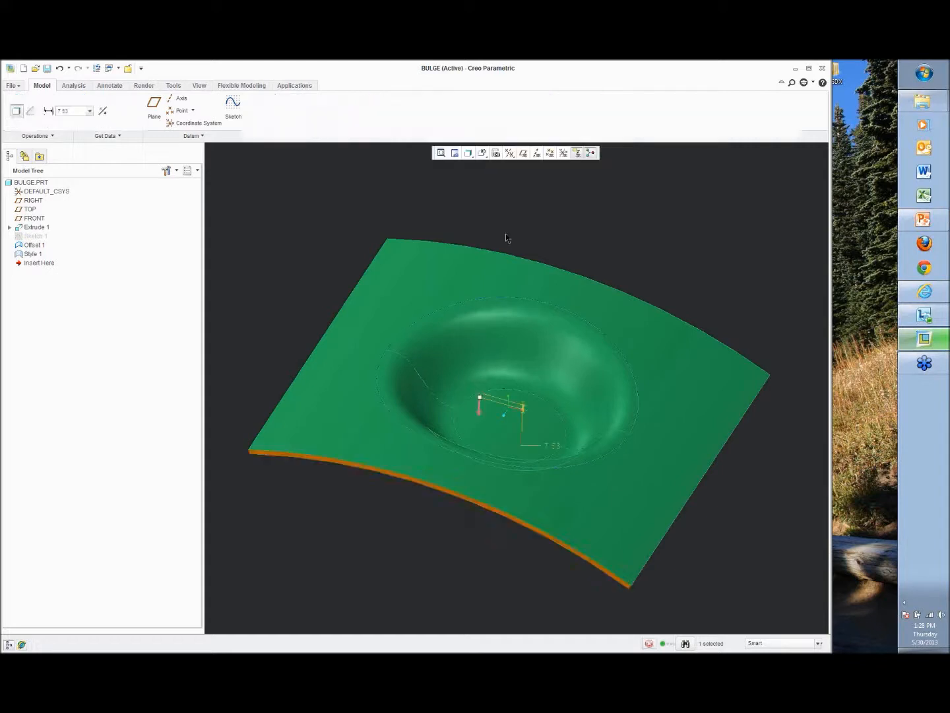
middle_click(568, 251)
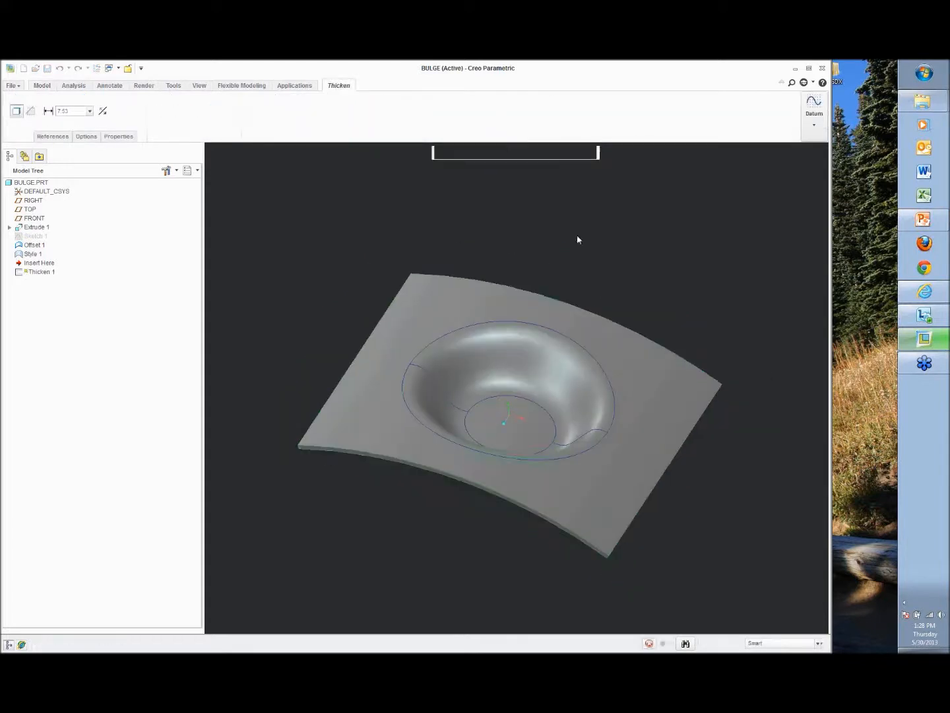
Hide the Style 1 and Offset 1 features, leaving the thickened solid on display.
left_click(30, 253)
right_click(32, 254)
left_click(53, 399)
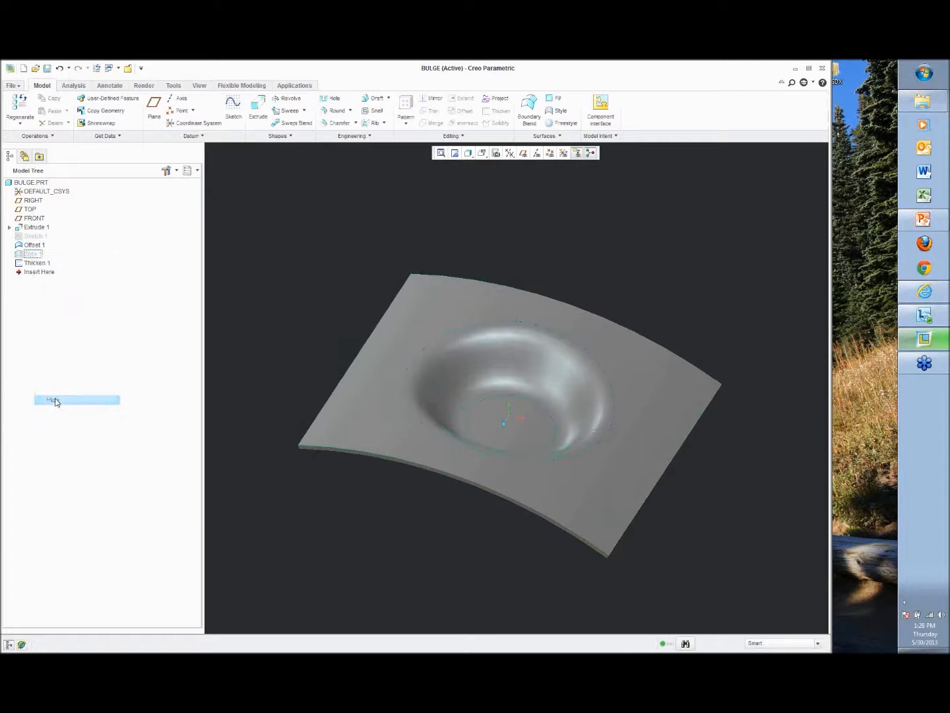
left_click(32, 247)
right_click(30, 246)
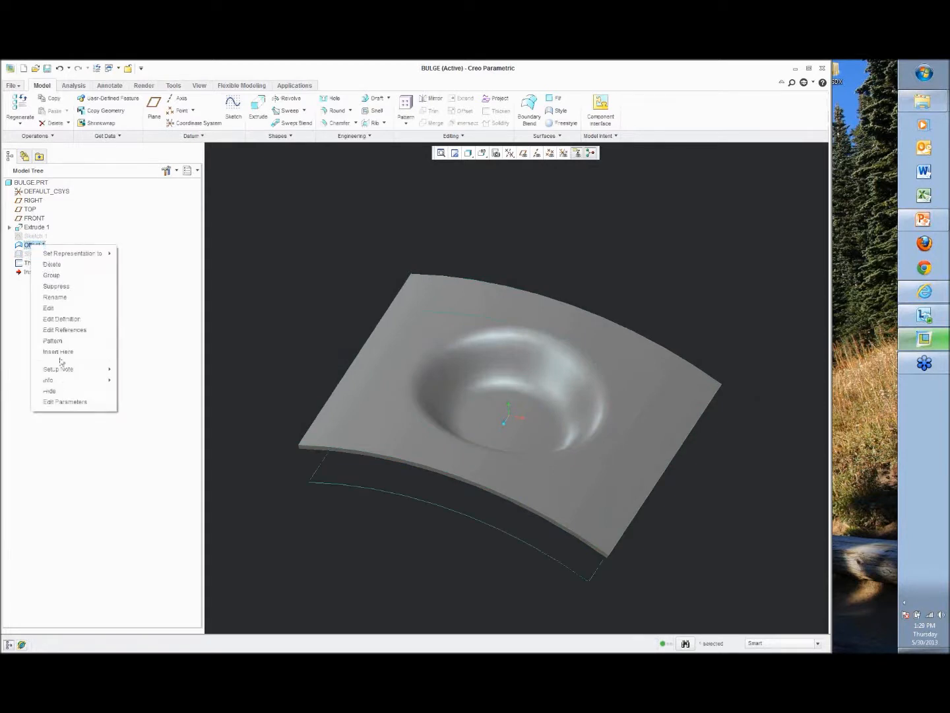
left_click(63, 391)
Set the offset distance of Offset 1 to 50 and regenerate the model.
mouse_move(316, 307)
middle_mouse_down()
mouse_move(295, 347)
mouse_move(507, 409)
mouse_move(537, 325)
mouse_move(514, 365)
mouse_move(524, 346)
middle_mouse_up()
scroll(504, 401, "up", 3)
left_click(30, 245)
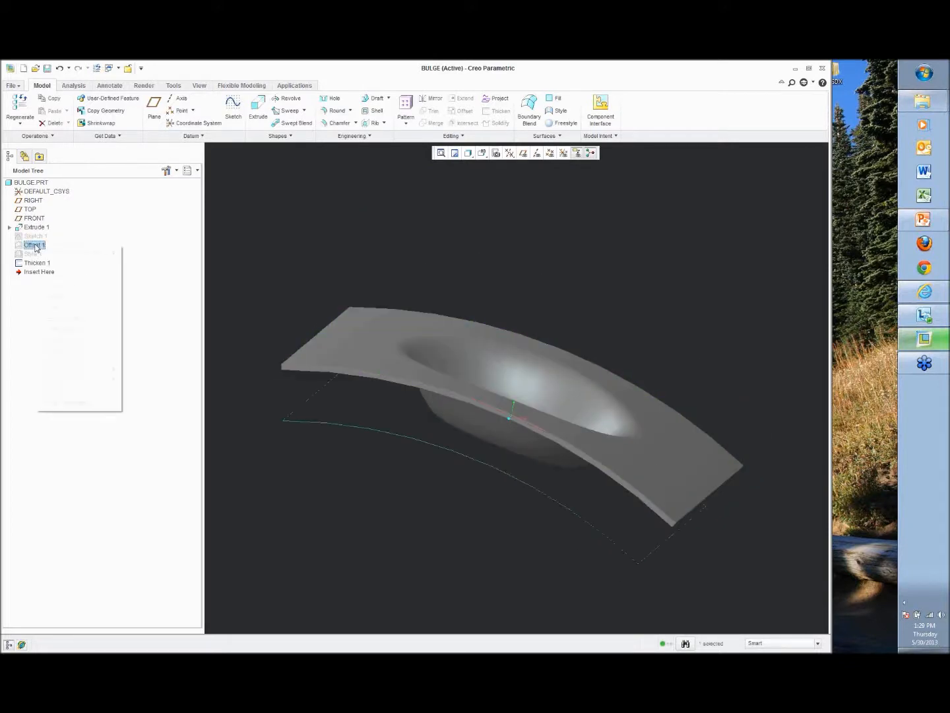
right_click(31, 244)
left_click(51, 308)
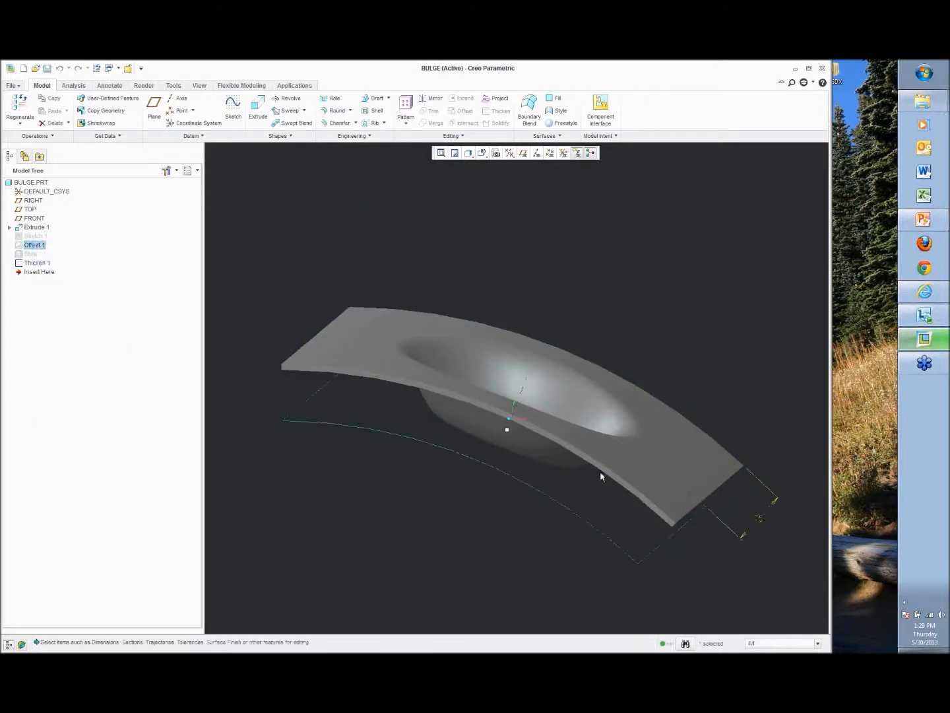
double_click(760, 521)
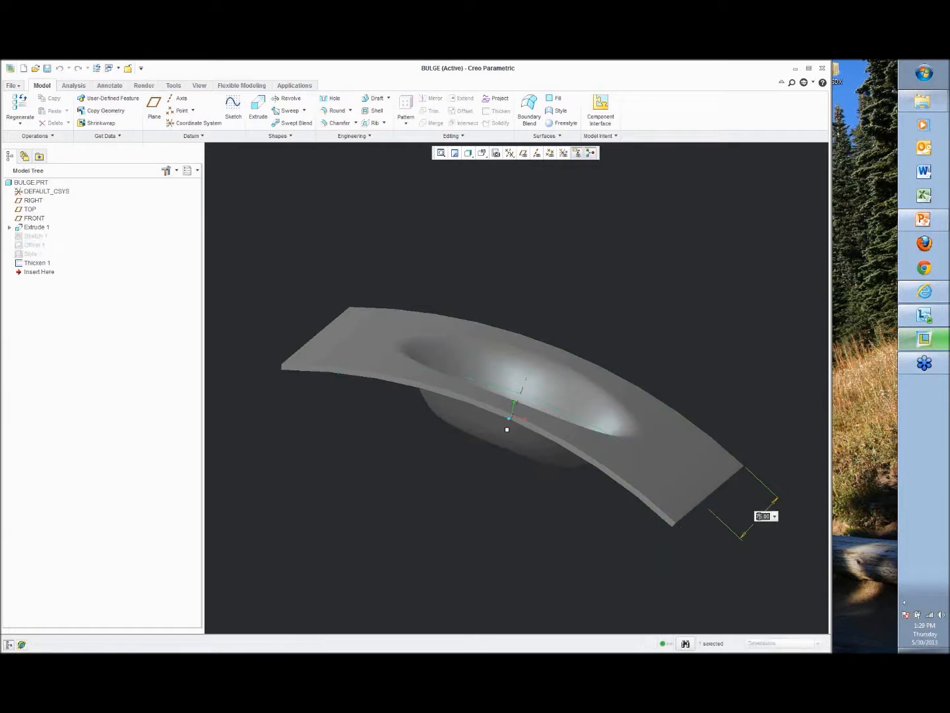
type("50")
key("Return")
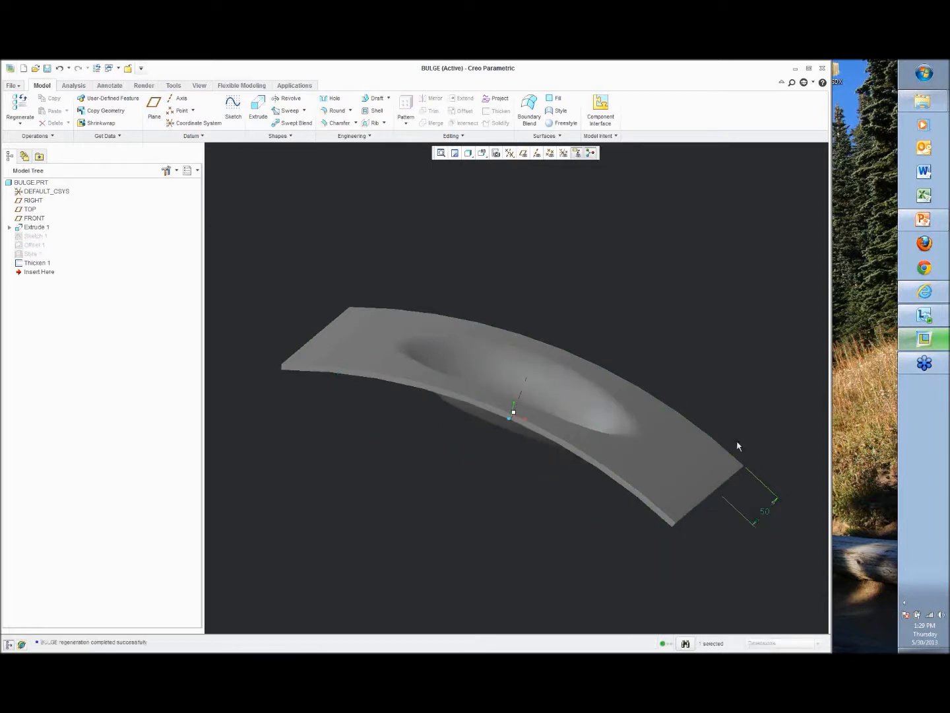
key("ctrl+g")
Run a reflection analysis across the plate's upper surfaces and the bulge, inspect the stripes, and close it without saving.
middle_click_drag(738, 341, 636, 384)
left_click(547, 404)
mouse_move(538, 415)
middle_mouse_down()
mouse_move(540, 431)
mouse_move(519, 455)
mouse_move(567, 337)
mouse_move(538, 419)
middle_mouse_up()
middle_click_drag(707, 246, 699, 266, "shift")
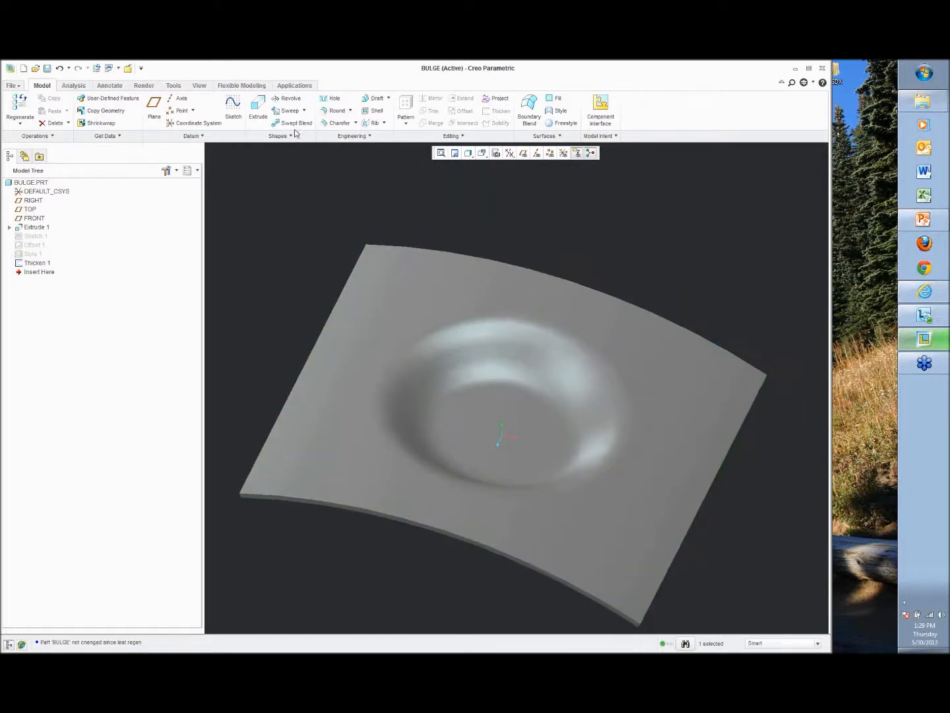
left_click(82, 86)
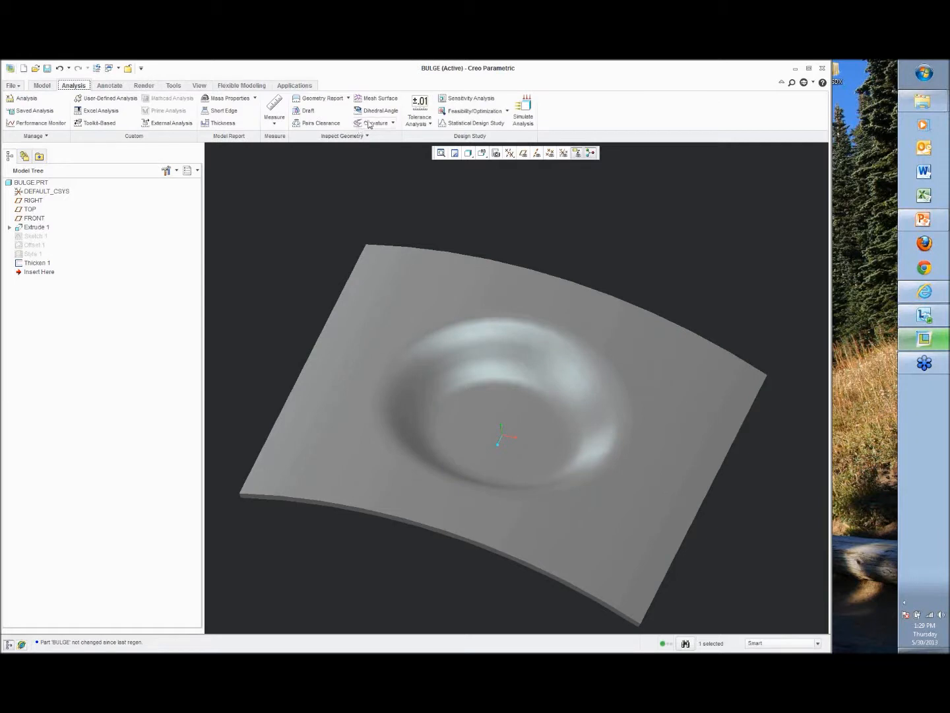
left_click(363, 134)
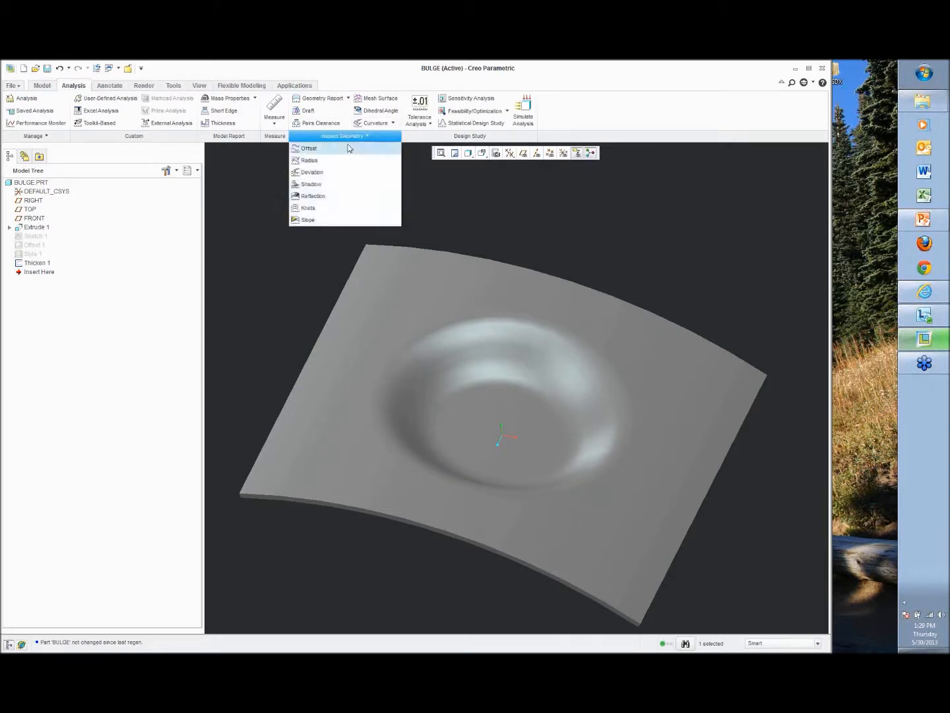
left_click(311, 197)
left_click(370, 300)
left_click(416, 350, "ctrl")
left_click(399, 408, "ctrl")
left_click(451, 413, "ctrl")
left_click(469, 419, "ctrl")
left_click(457, 344, "ctrl")
middle_click_drag(457, 344, 564, 322)
scroll(455, 353, "down", 3)
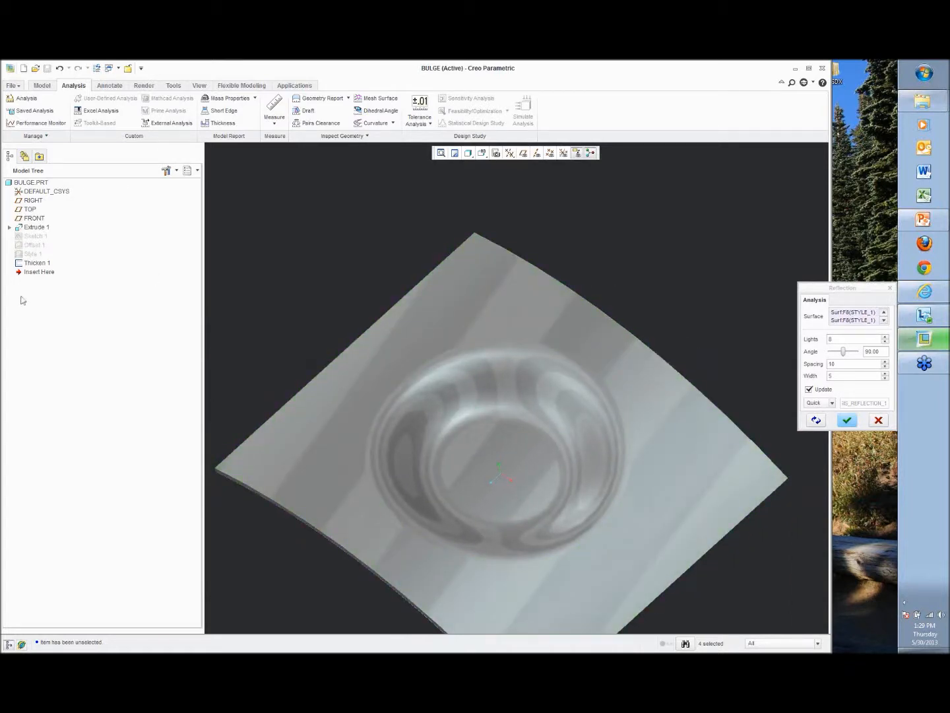
left_click(879, 420)
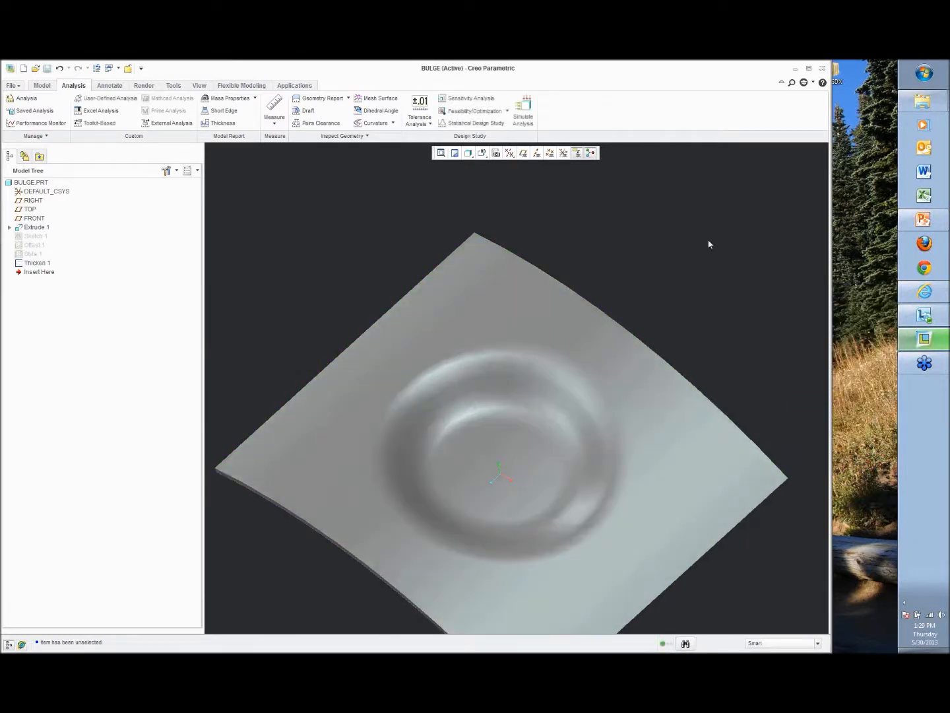
Save the bulge part and close its window.
mouse_move(695, 269)
middle_mouse_down()
mouse_move(703, 239)
mouse_move(696, 250)
mouse_move(692, 228)
mouse_move(650, 206)
middle_mouse_up()
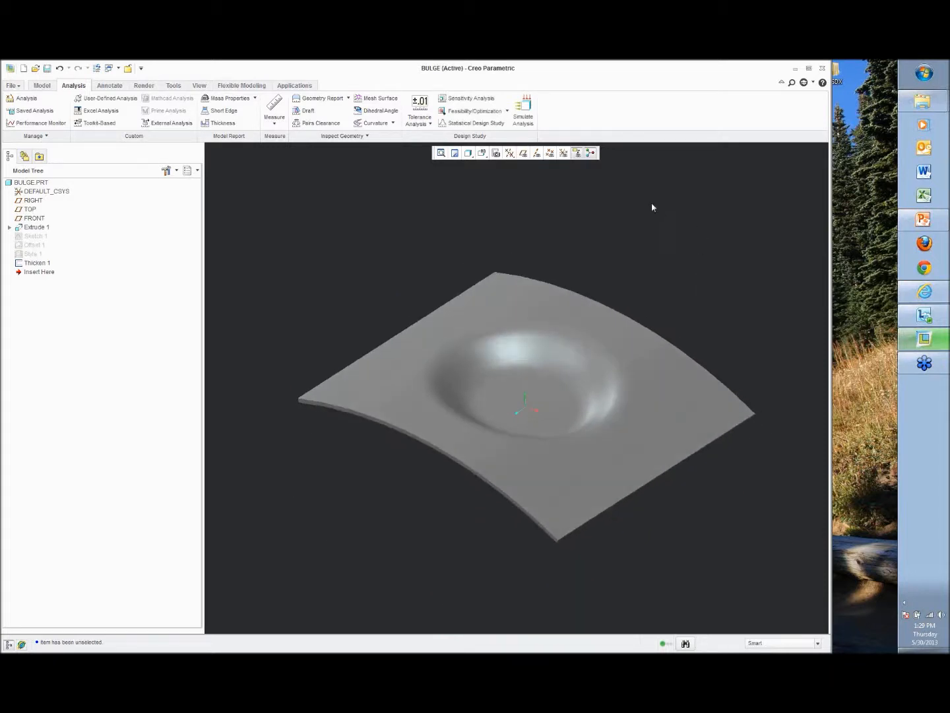
left_click(46, 68)
left_click(357, 515)
left_click(199, 85)
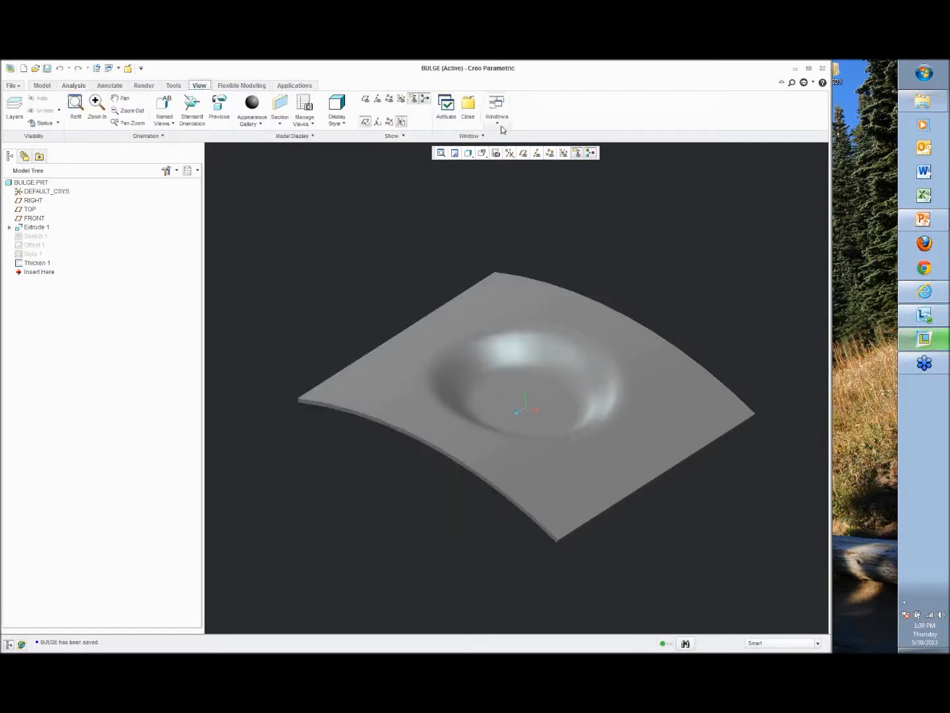
left_click(468, 106)
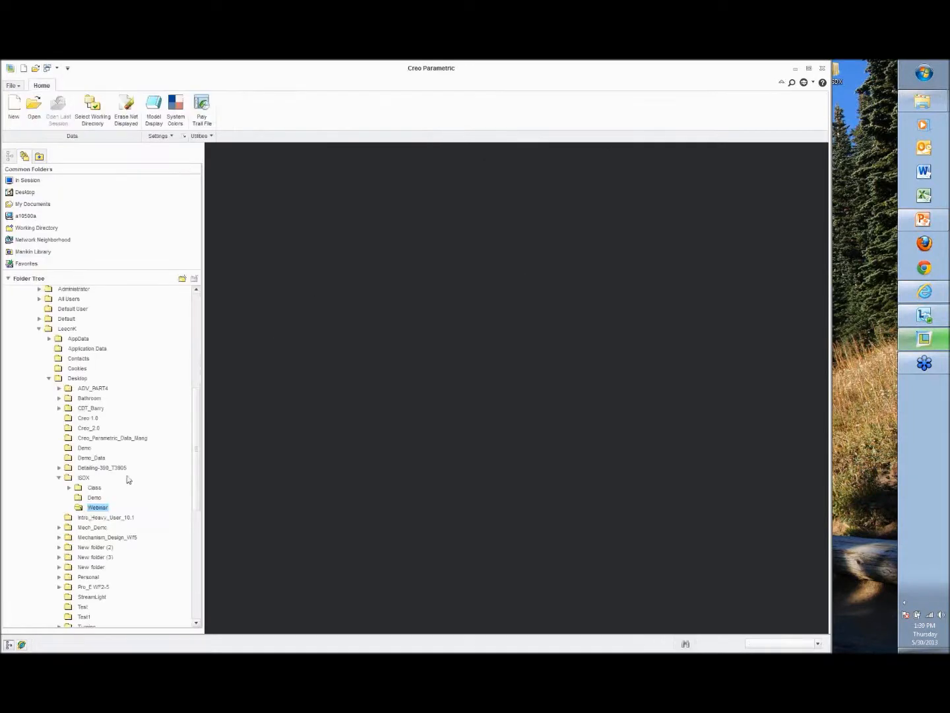
Erase the undisplayed BULGE.PRT from the session and open the FENDER_WHEEL assembly from the Webinar folder.
left_click(126, 105)
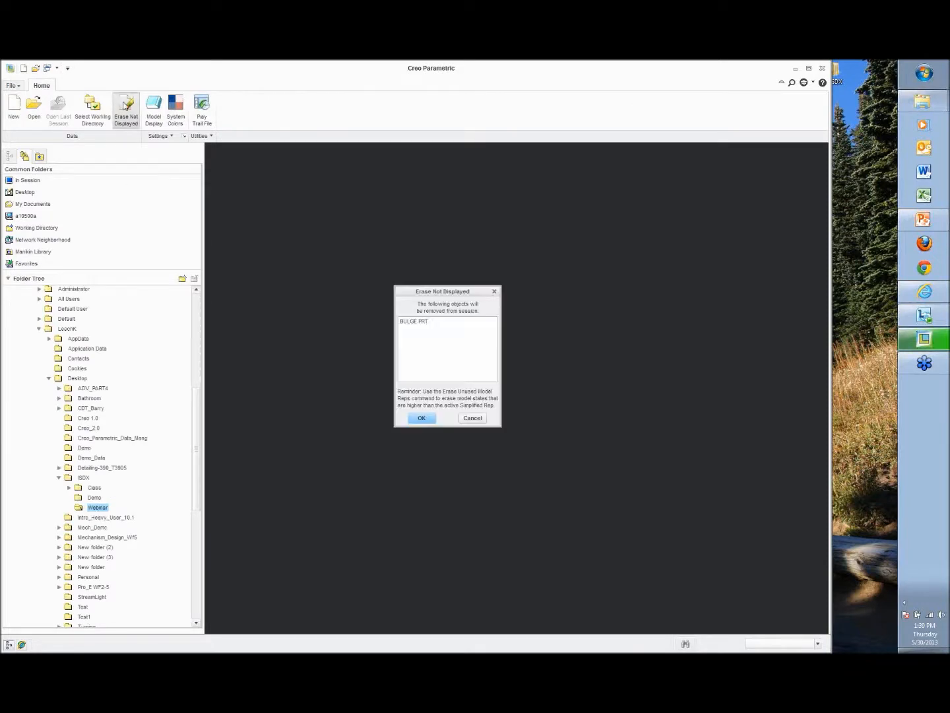
left_click(421, 418)
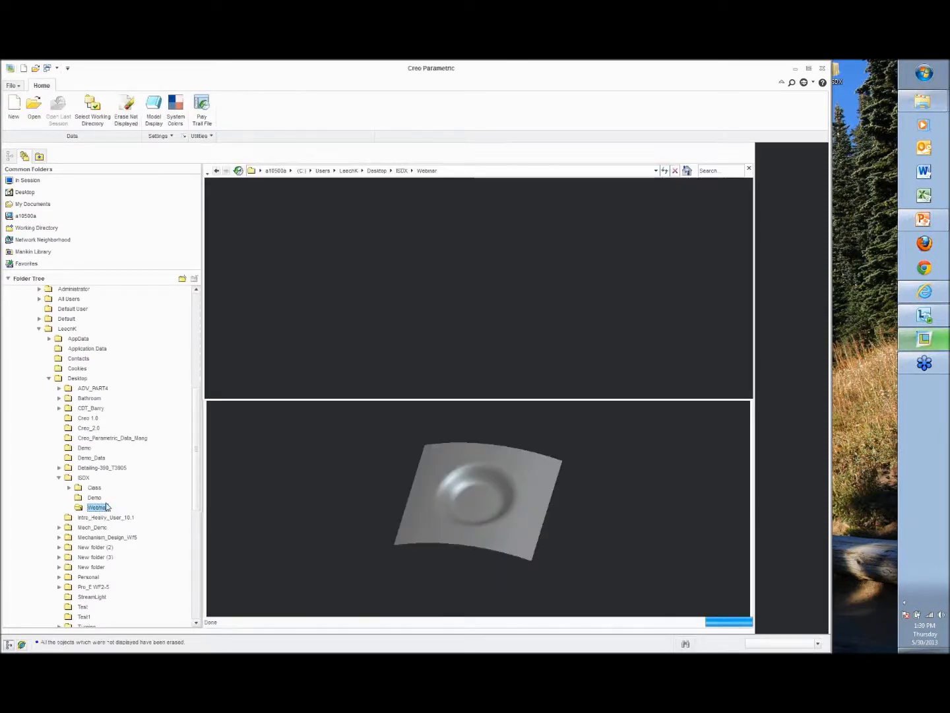
left_click(235, 249)
double_click(236, 250)
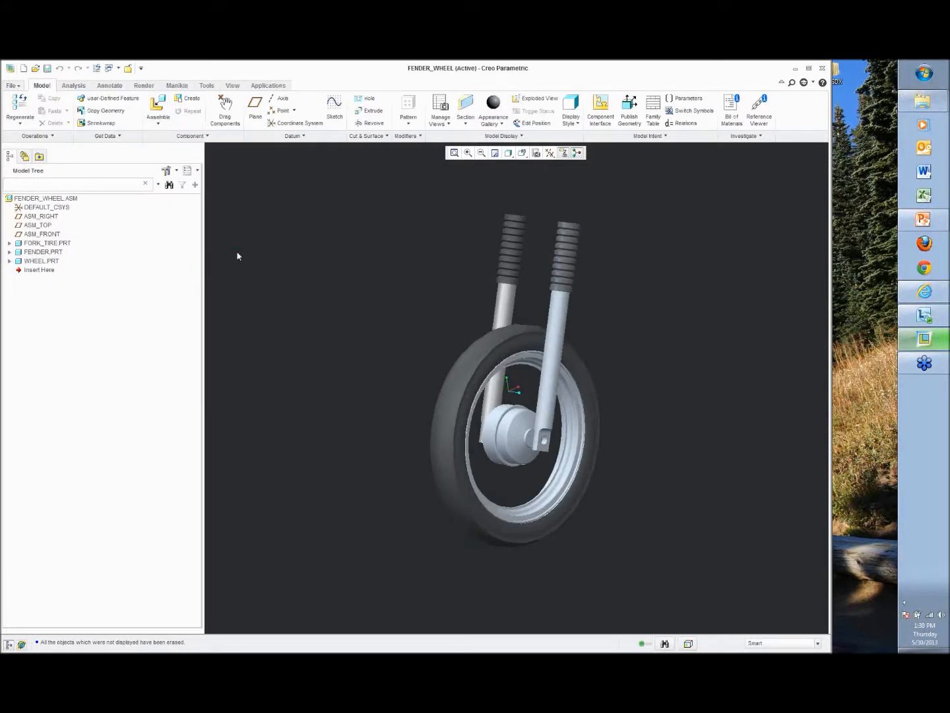
Look over the wheel assembly and open its FENDER.PRT component in its own window.
middle_click_drag(666, 307, 655, 330)
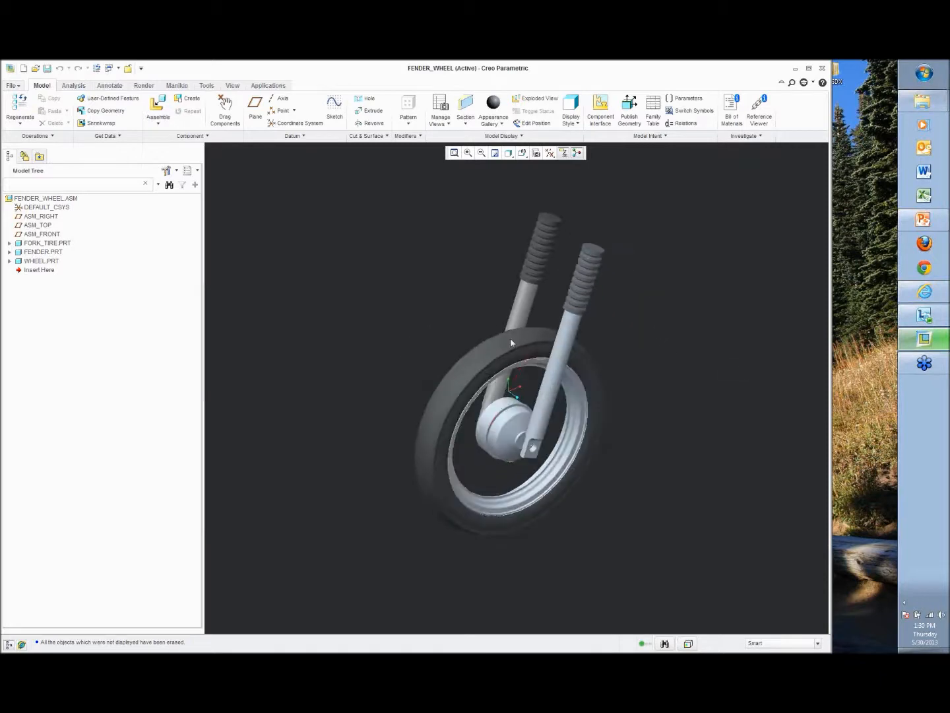
middle_click_drag(517, 369, 504, 356)
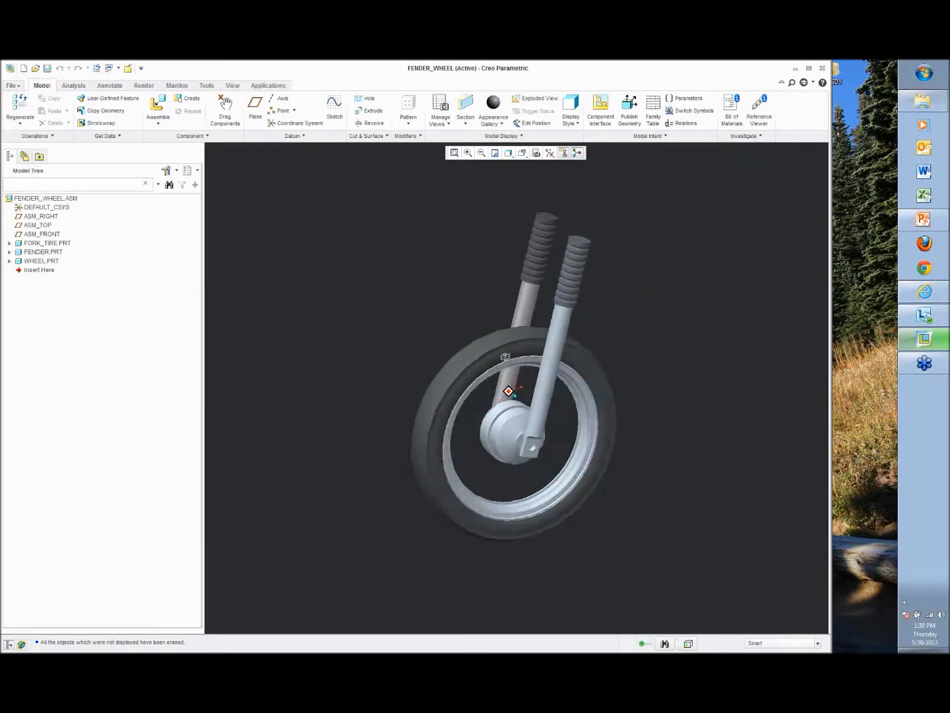
right_click(26, 252)
left_click(9, 252)
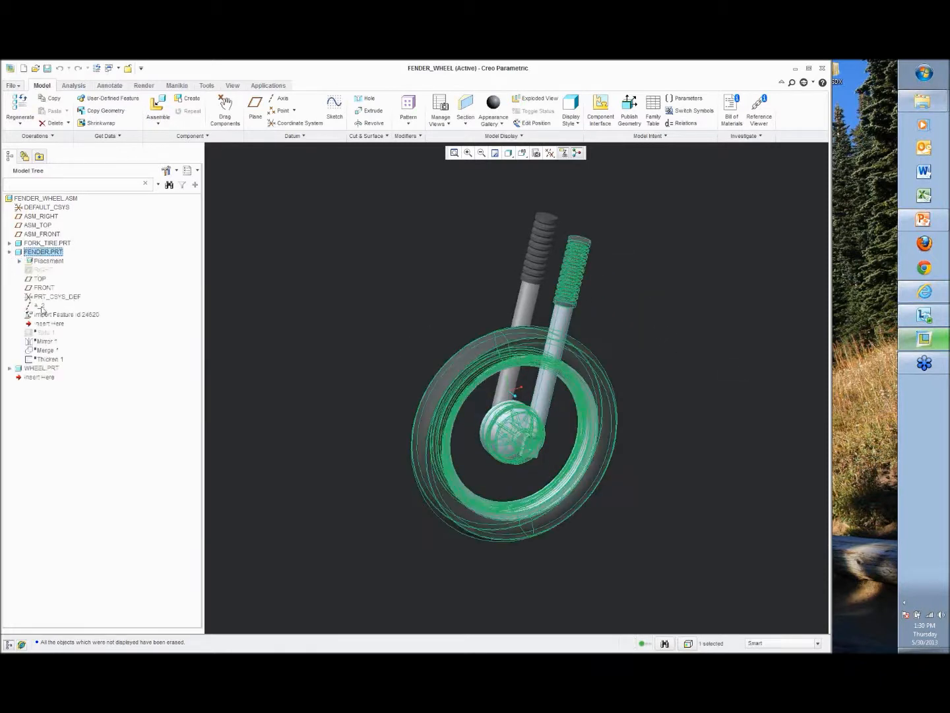
left_click(8, 253)
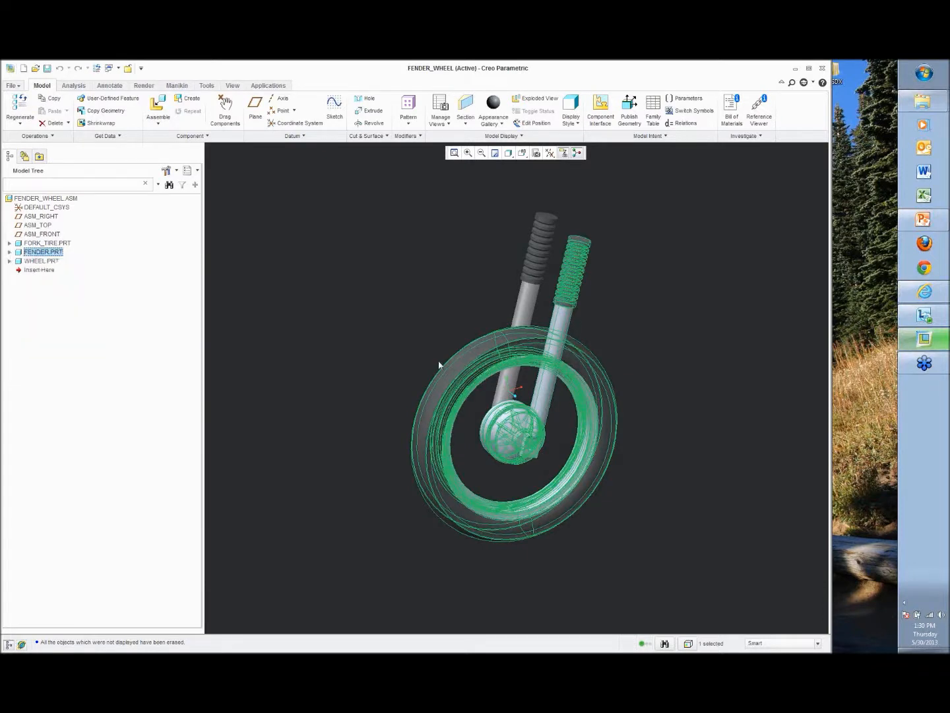
middle_click_drag(543, 382, 519, 455)
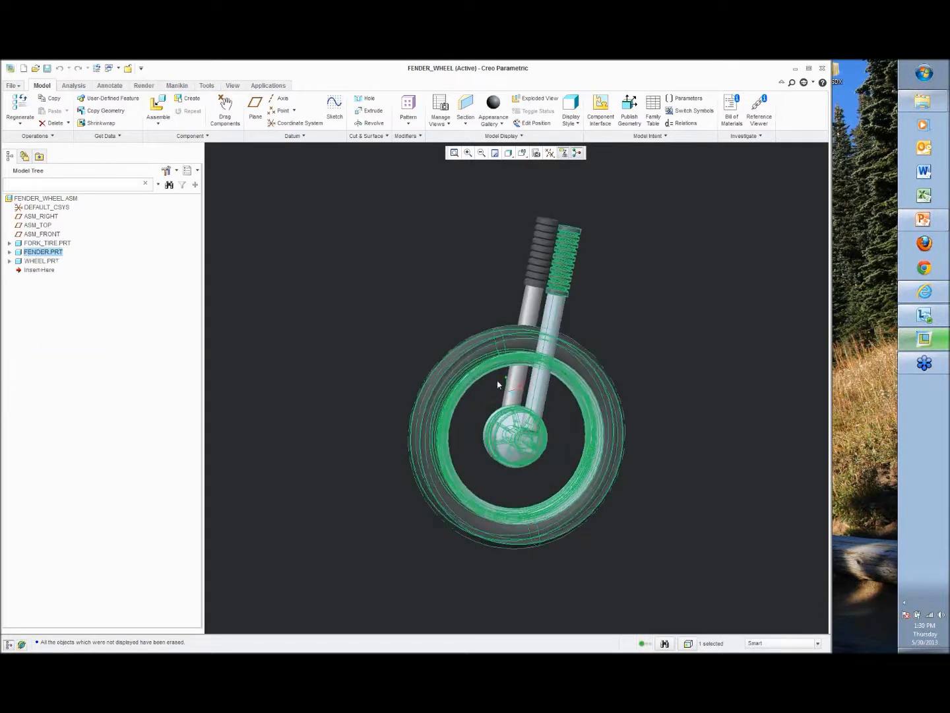
middle_click_drag(477, 362, 446, 326)
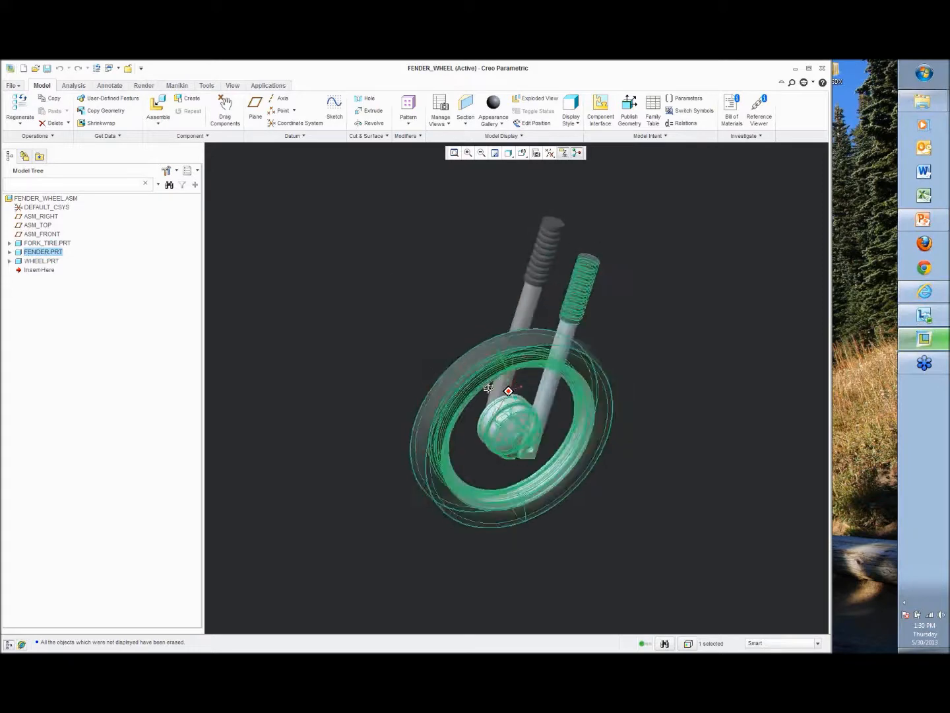
left_click(384, 269)
right_click(46, 253)
left_click(62, 280)
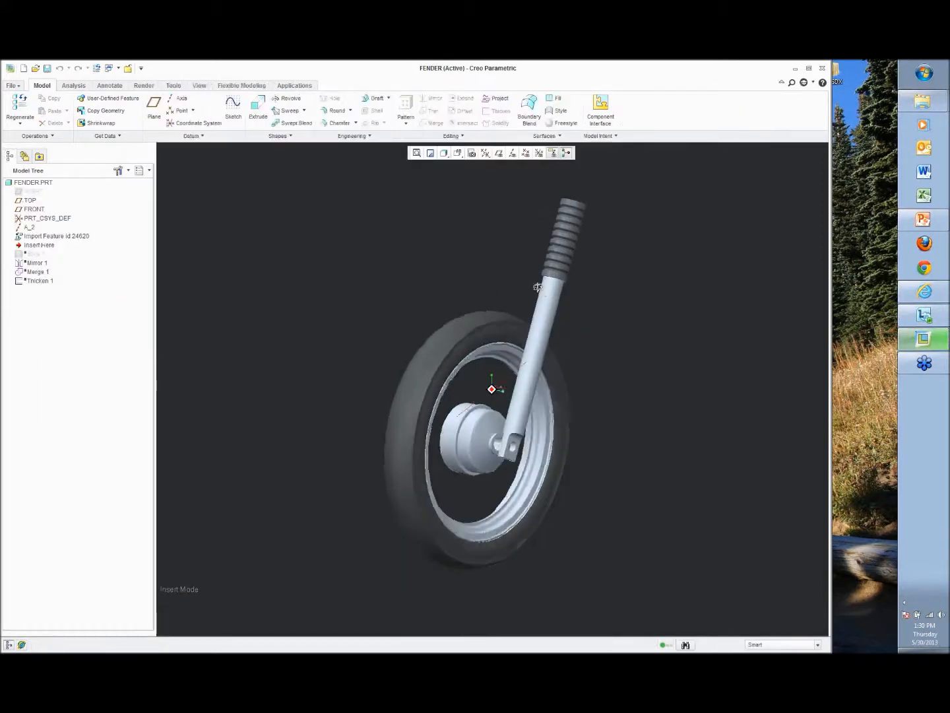
Delete the Style 1, Mirror 1, Merge 1 and Thicken 1 features from the fender part.
left_click(35, 255)
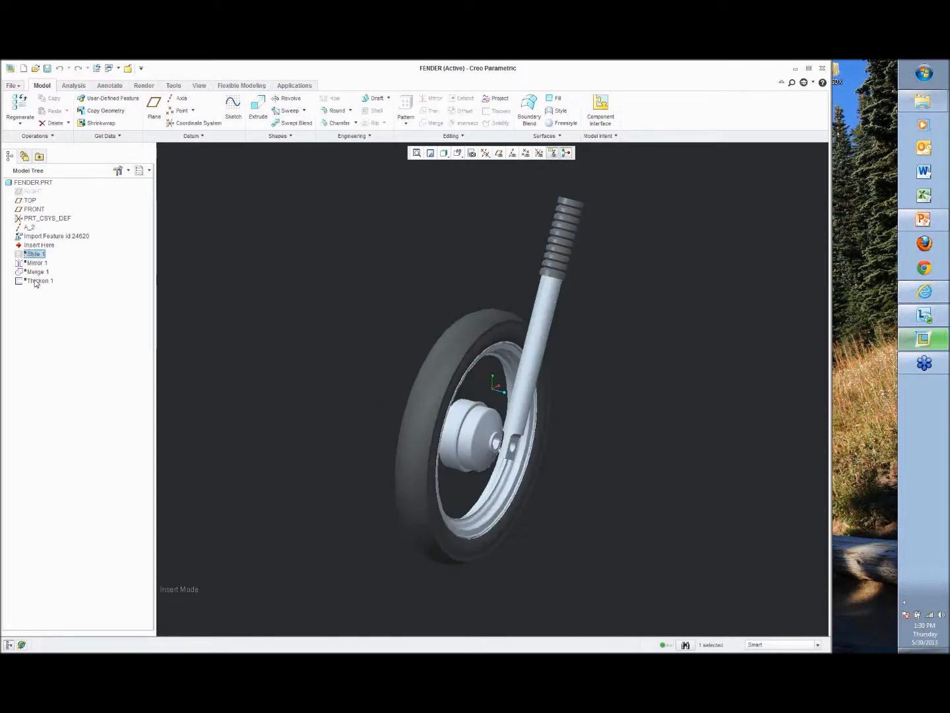
left_click(36, 282, "shift")
right_click(36, 281)
left_click(50, 300)
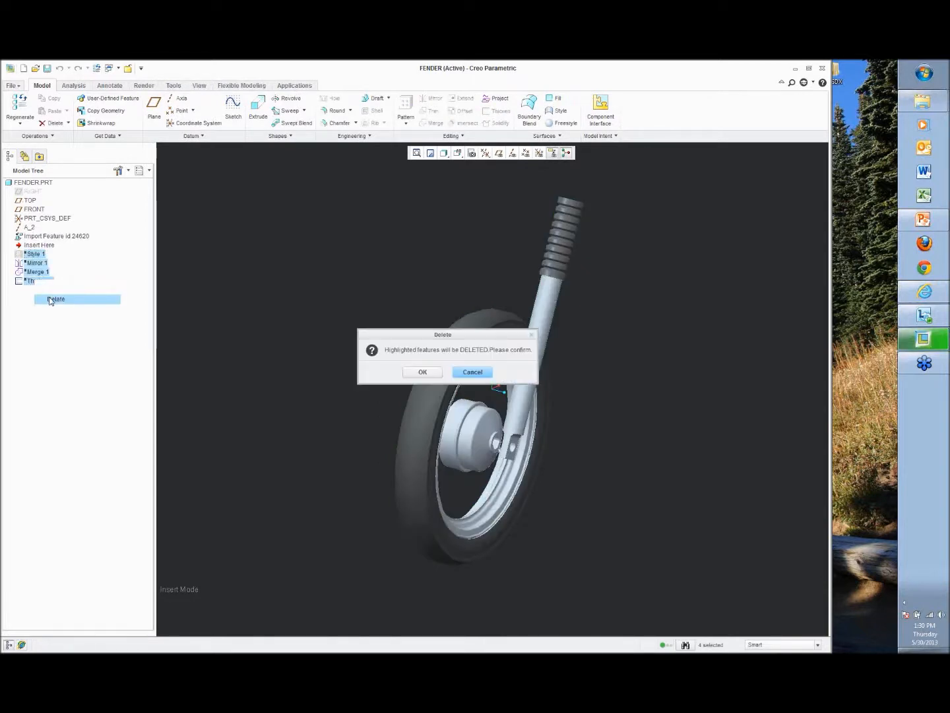
left_click(422, 372)
Start a new Style feature in the fender part and turn on the datum plane display.
middle_click_drag(347, 323, 329, 339)
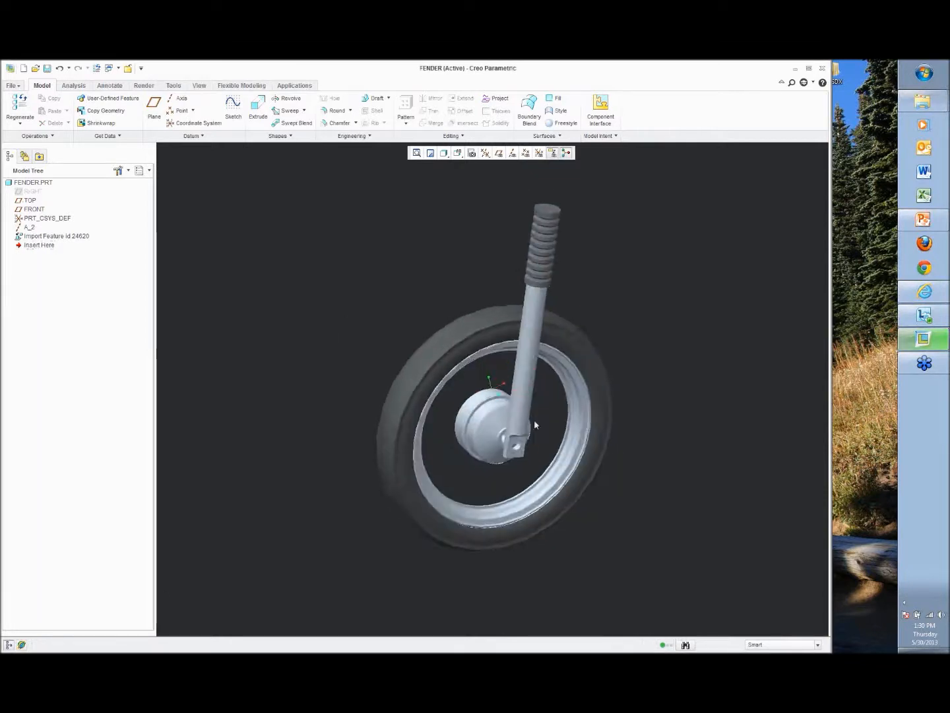
middle_click_drag(601, 340, 594, 326)
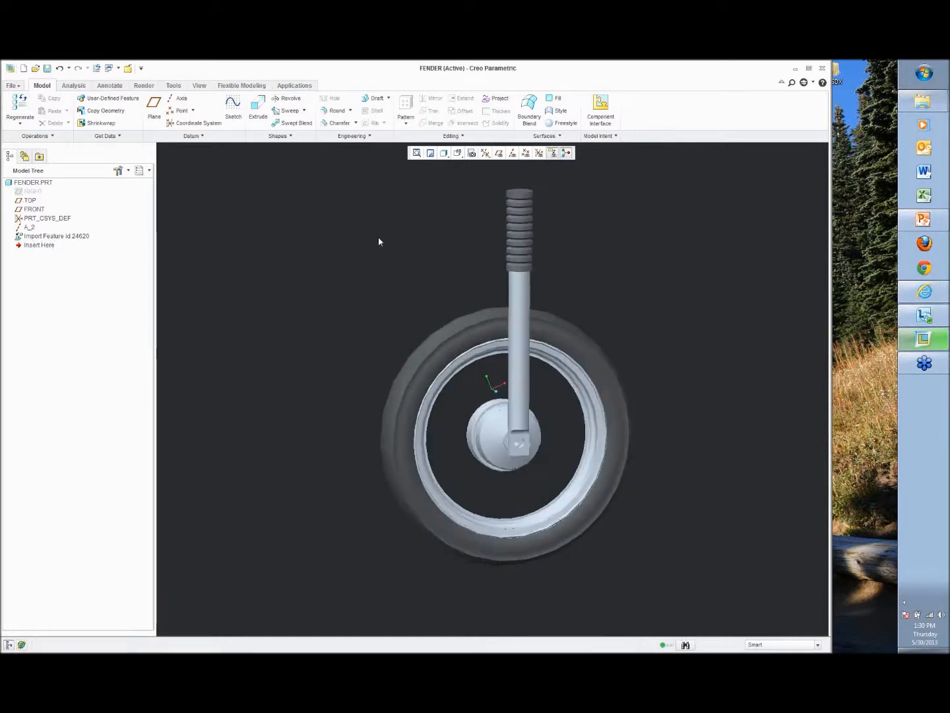
middle_click_drag(425, 192, 517, 176)
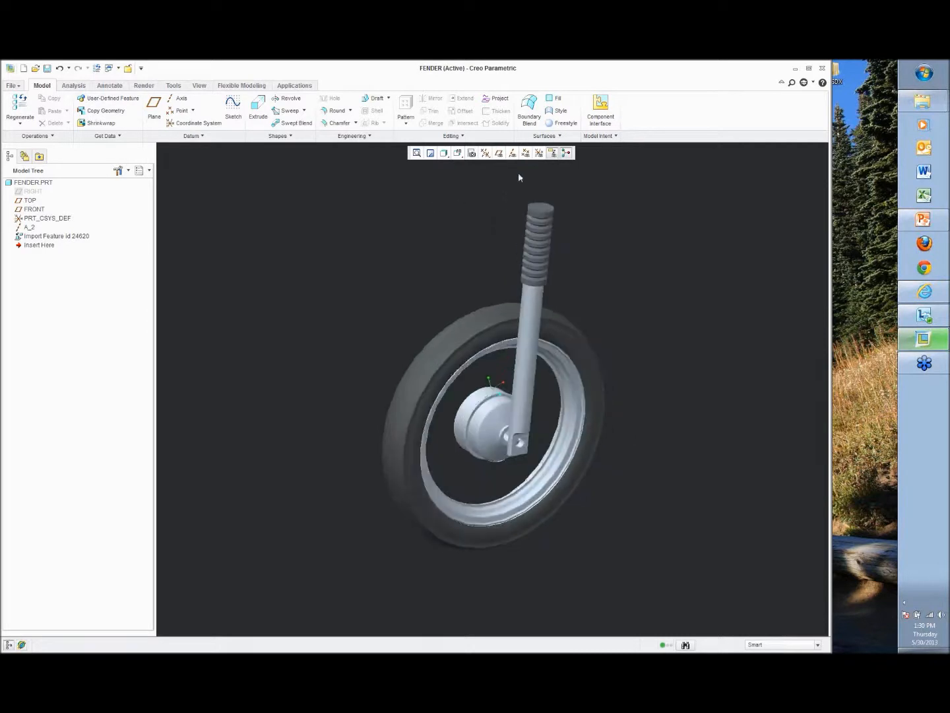
left_click(561, 110)
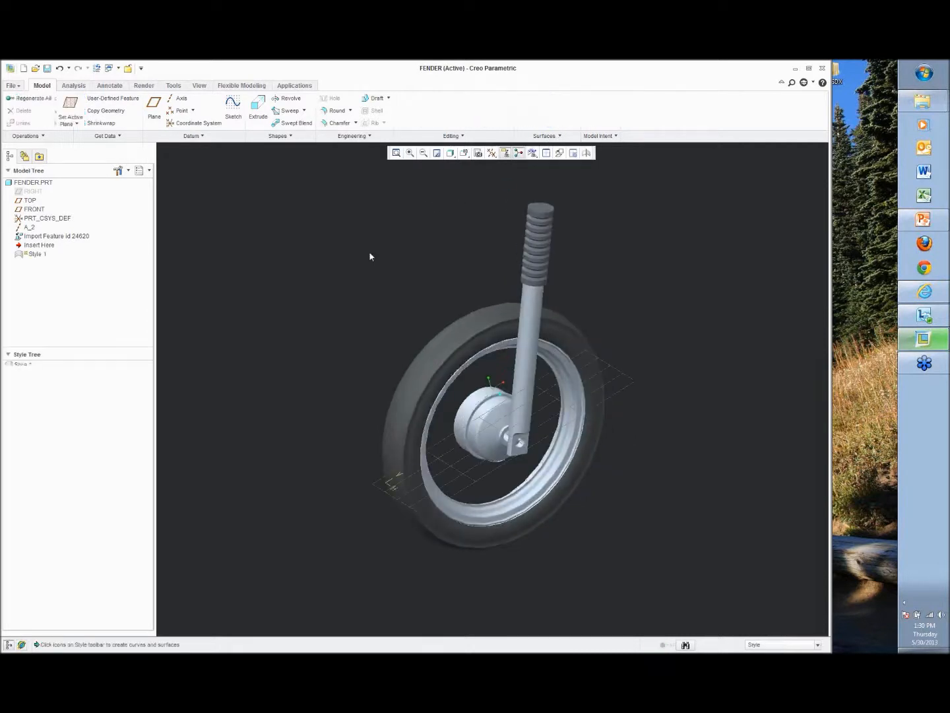
left_click(491, 154)
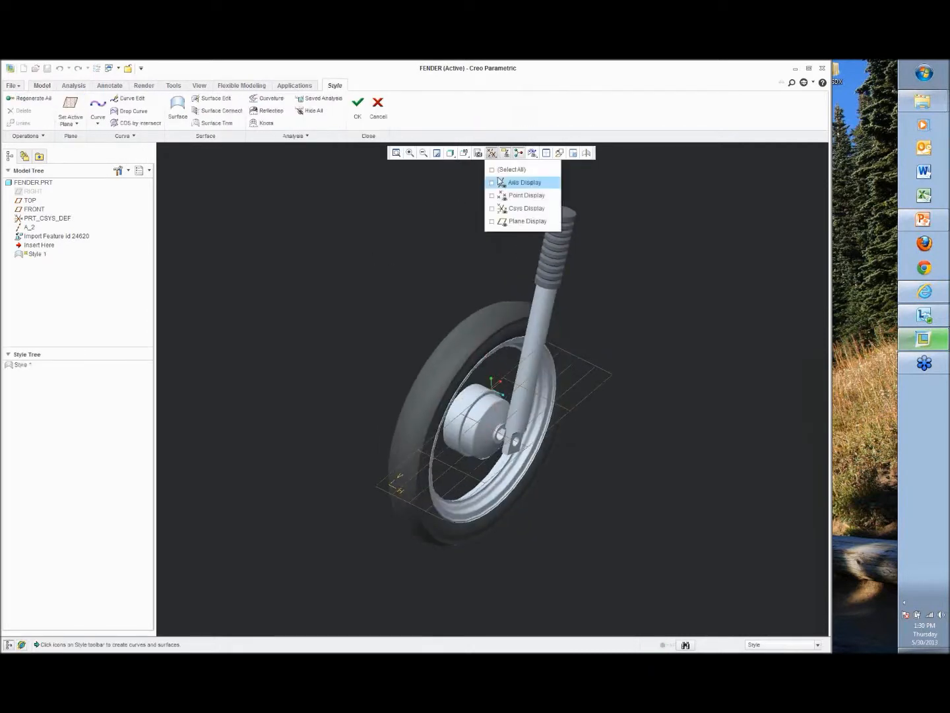
left_click(524, 221)
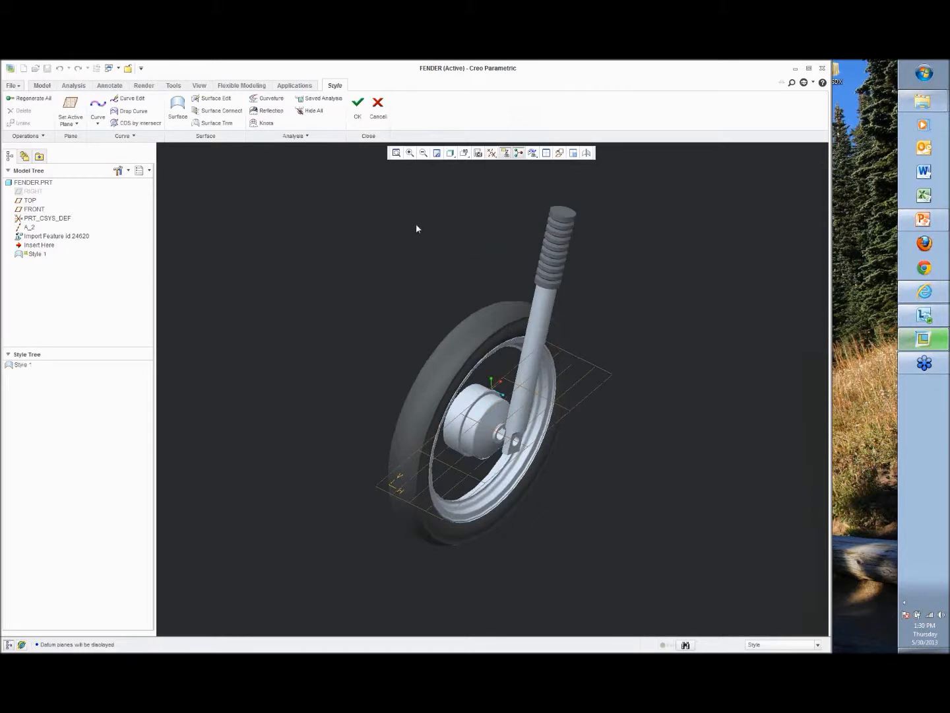
Set the FRONT datum plane as the active plane and orient the view parallel to it.
left_click(34, 210)
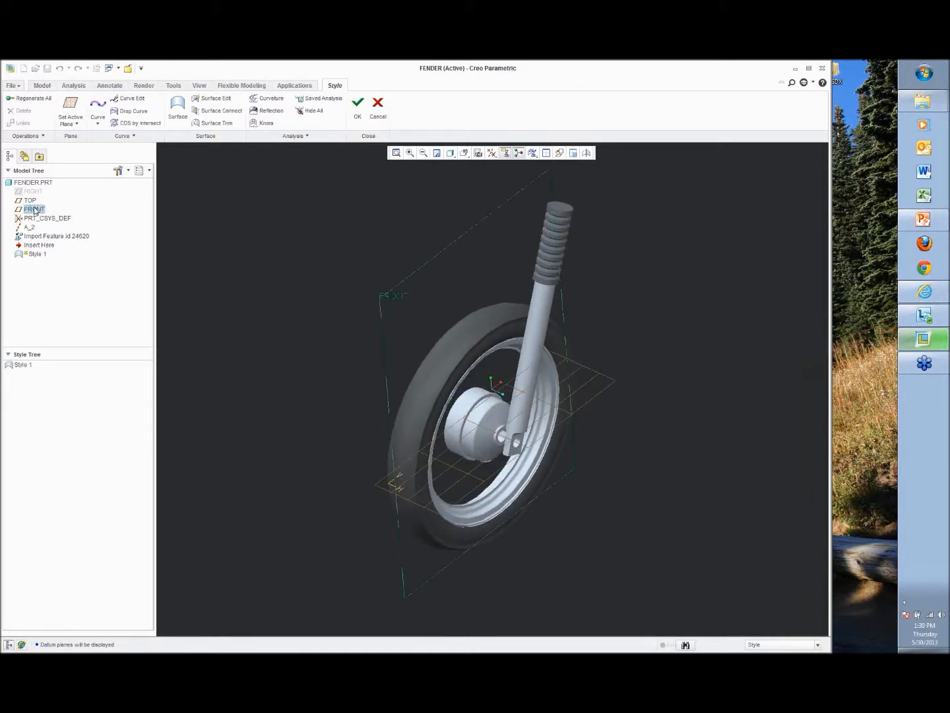
right_click(300, 255)
left_click(314, 340)
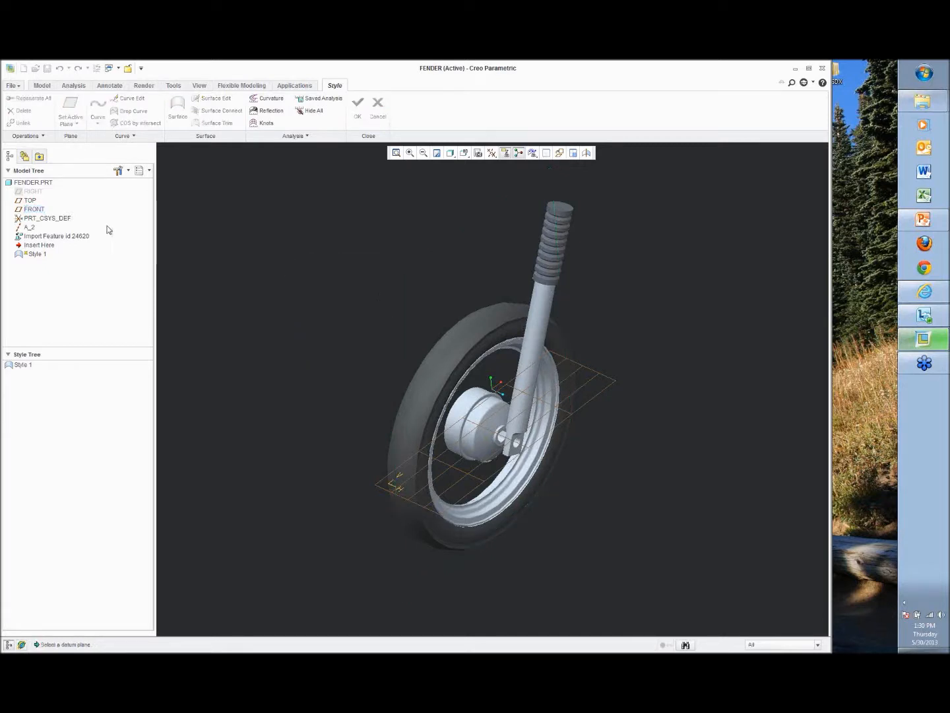
left_click(41, 210)
right_click(247, 245)
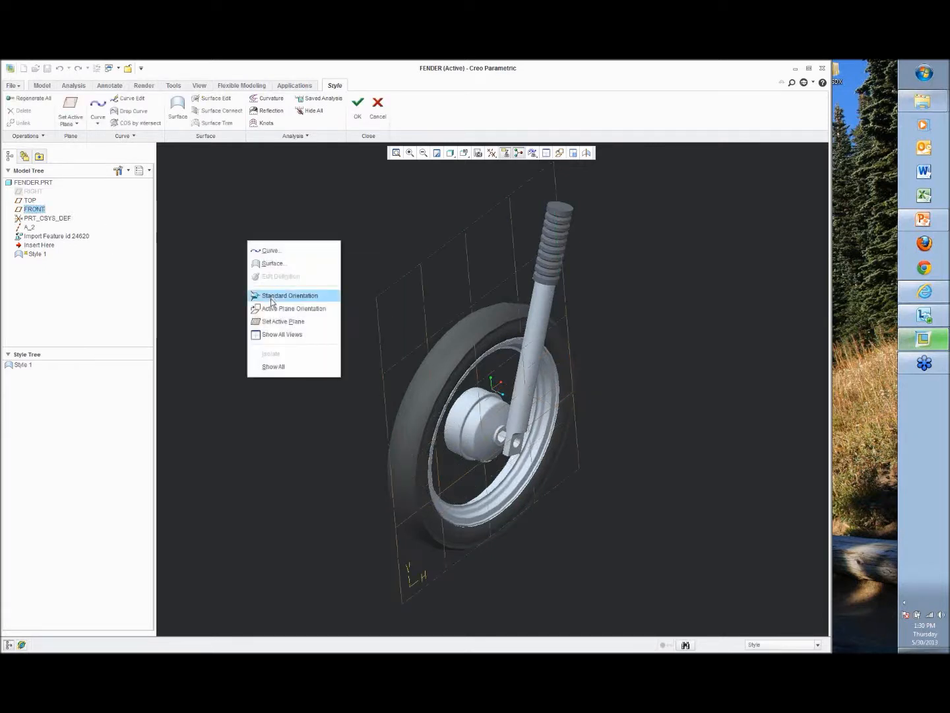
left_click(271, 309)
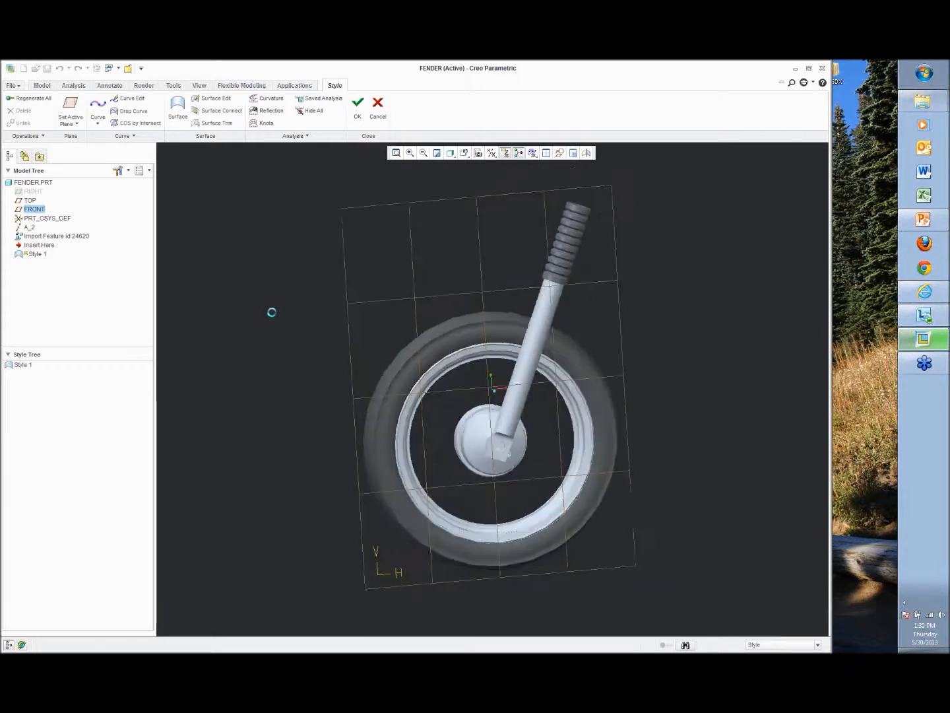
middle_click_drag(662, 391, 611, 400, "shift")
Draw a planar Style curve on the FRONT plane, arching over the tire and flaring outward at its lower end, and open it for editing.
left_click(98, 106)
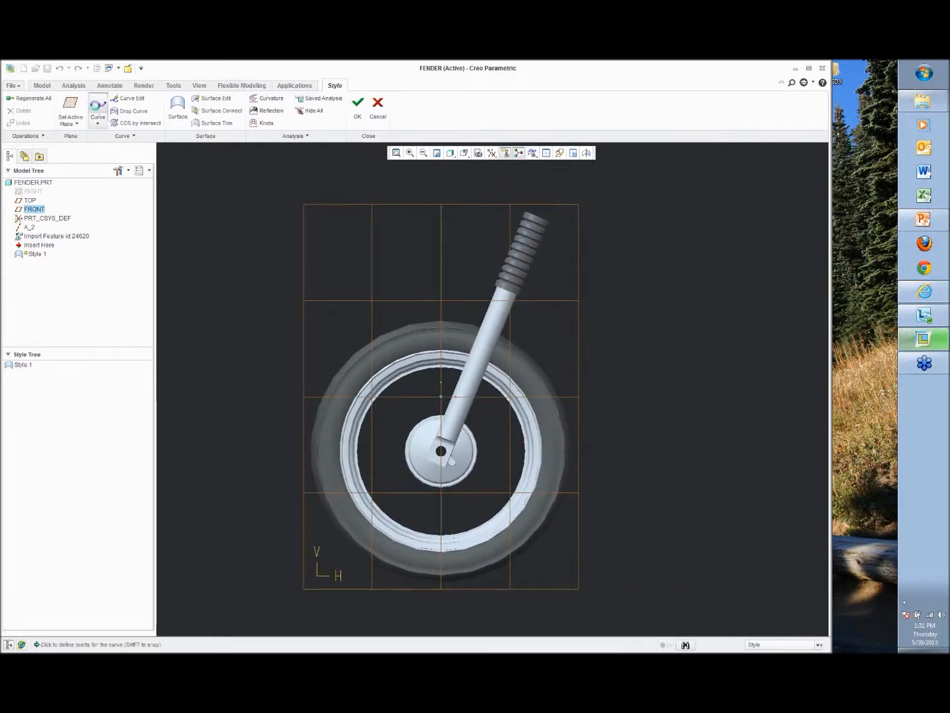
left_click(53, 136)
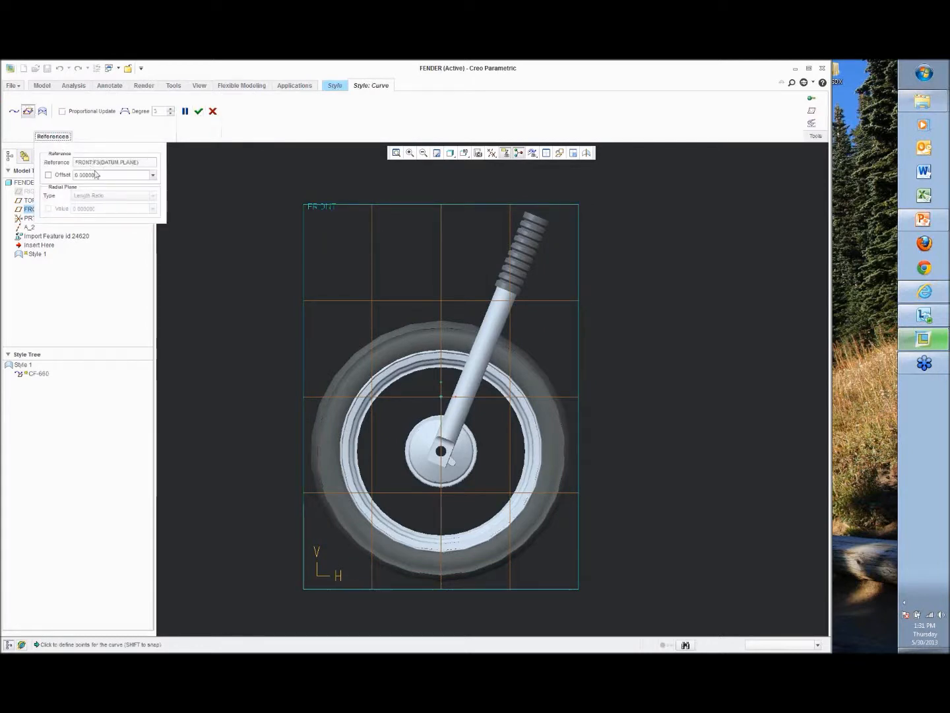
left_click(356, 339)
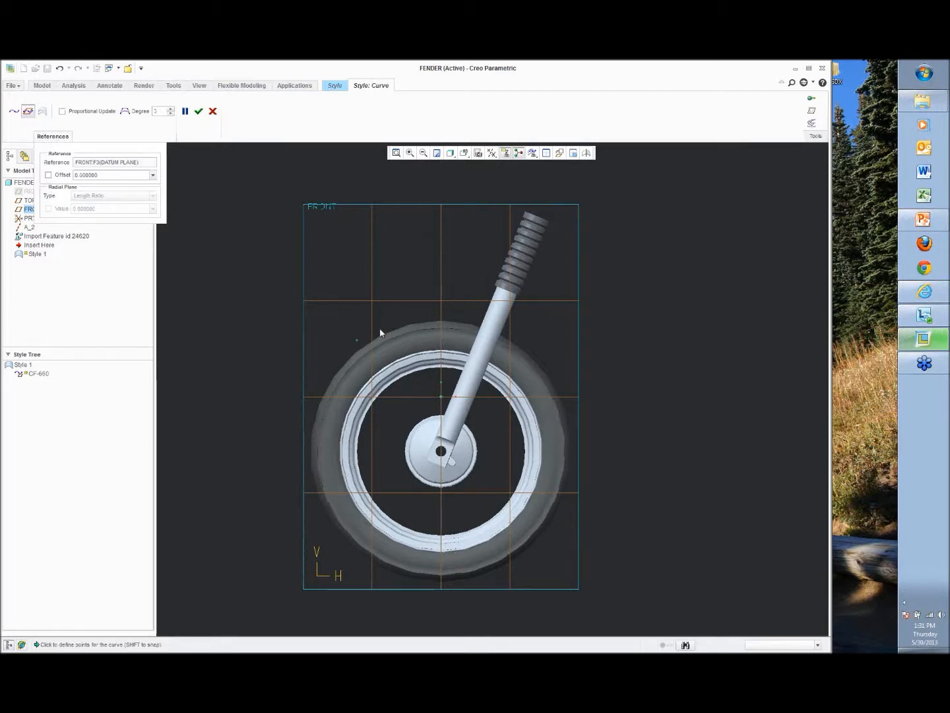
left_click(444, 314)
left_click(547, 362)
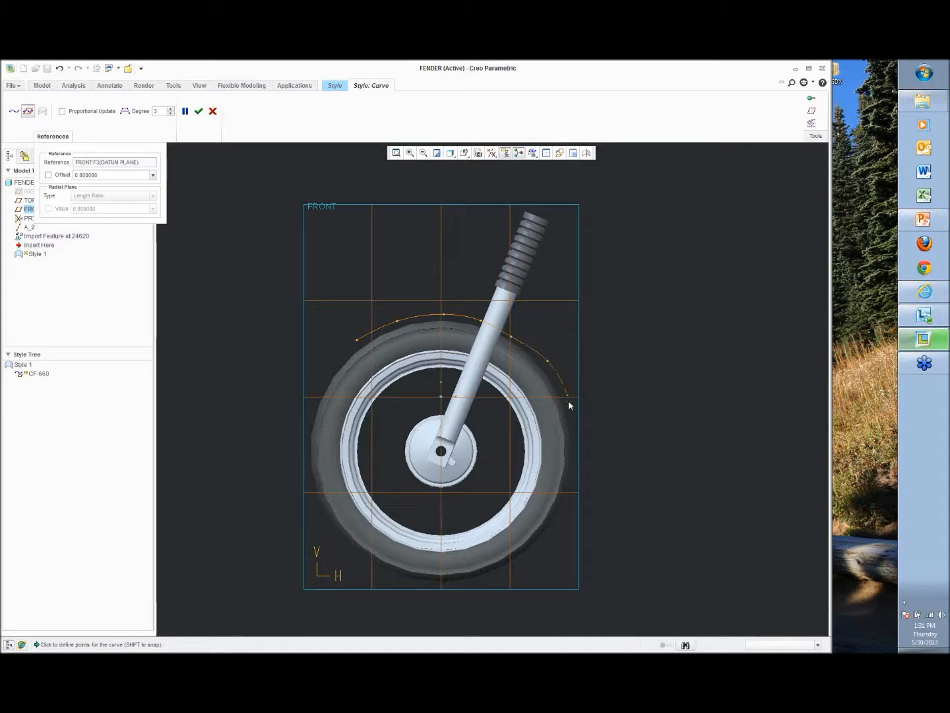
left_click(579, 440)
middle_click(614, 465)
double_click(599, 467)
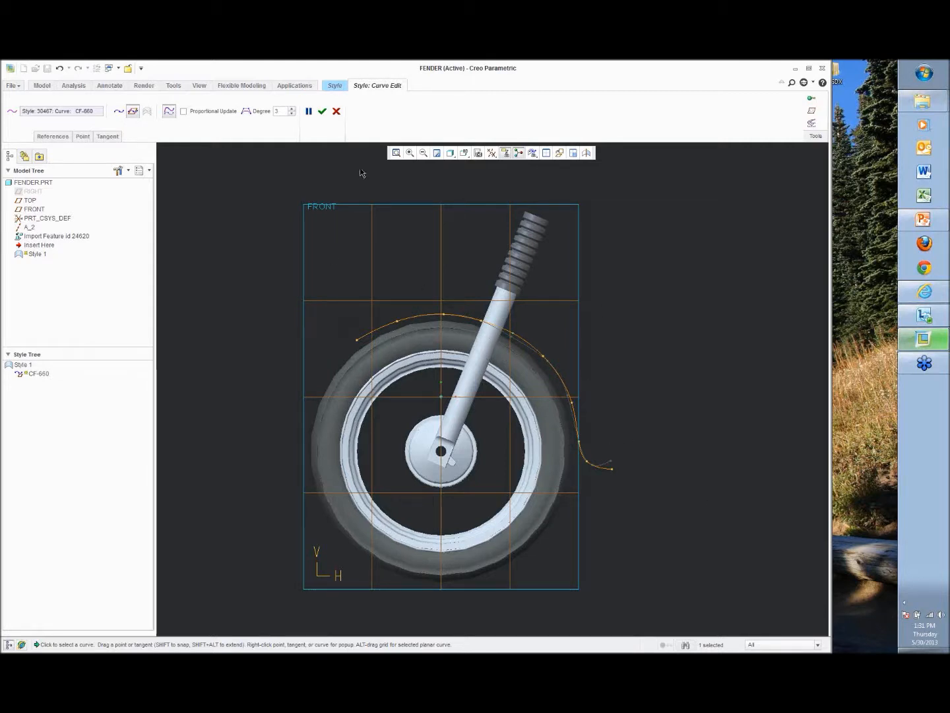
Accept the arch curve's edits and make the RIGHT datum plane the active plane.
left_click(321, 112)
mouse_move(658, 318)
middle_mouse_down()
mouse_move(626, 333)
mouse_move(407, 332)
middle_mouse_up()
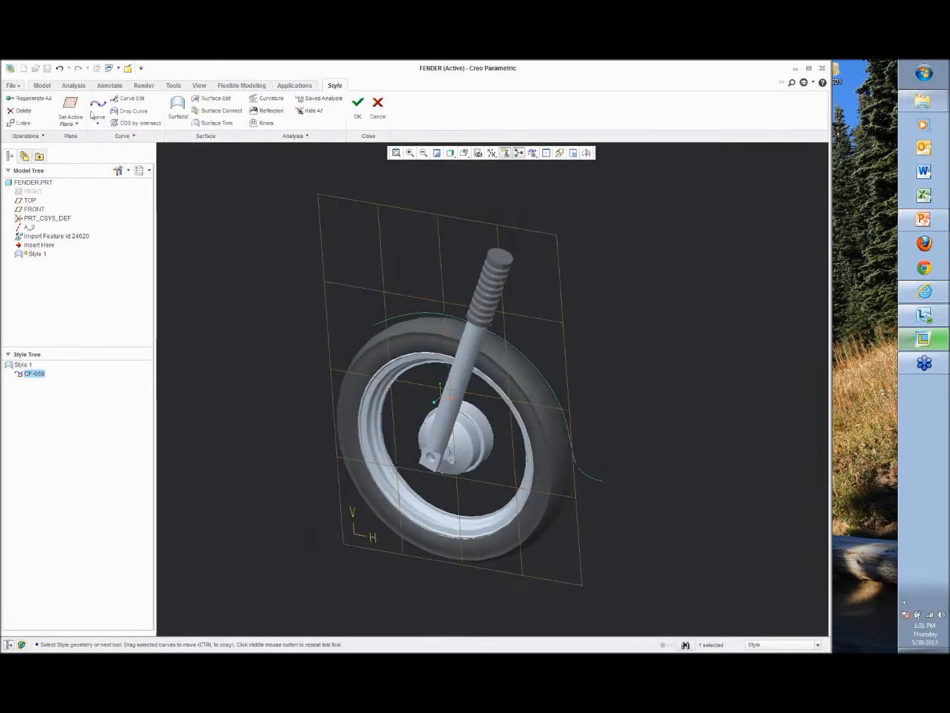
middle_click_drag(392, 272, 442, 374)
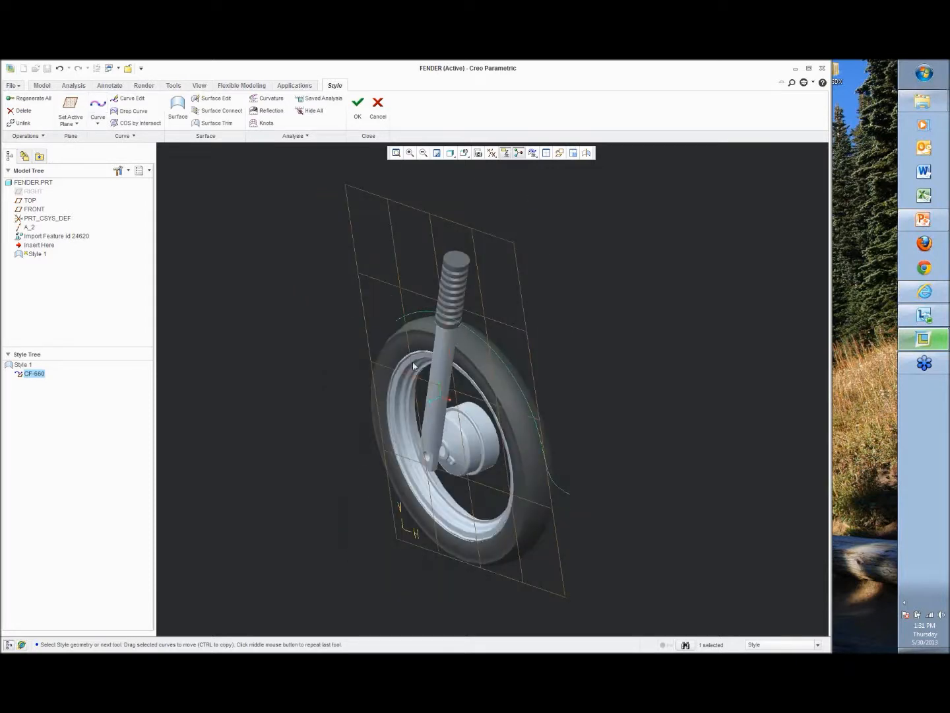
middle_click_drag(281, 231, 289, 233)
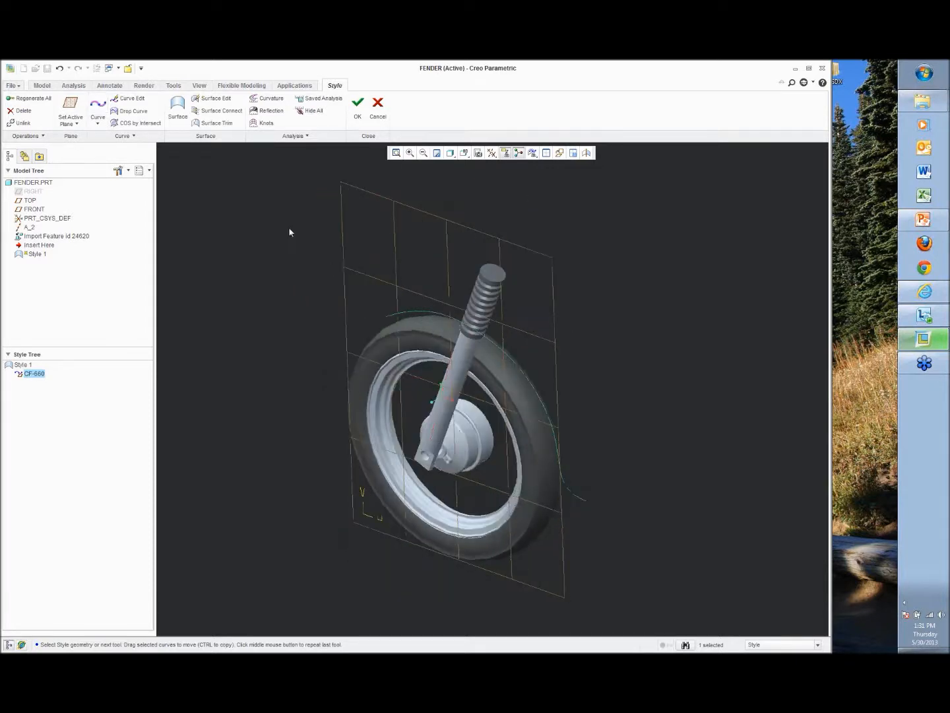
left_click(29, 193)
right_click(211, 254)
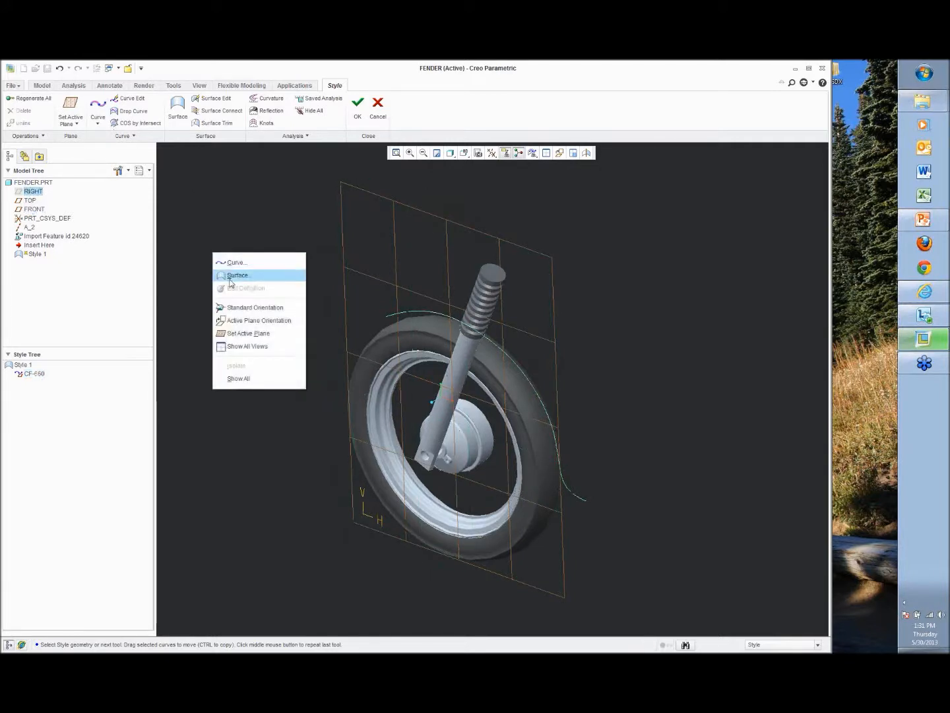
left_click(246, 333)
left_click(32, 191)
Draw a planar Style curve on the RIGHT plane, snapped to the top of the arch curve and bending down between tire and fork.
left_click(98, 110)
right_click(253, 240)
left_click(288, 395)
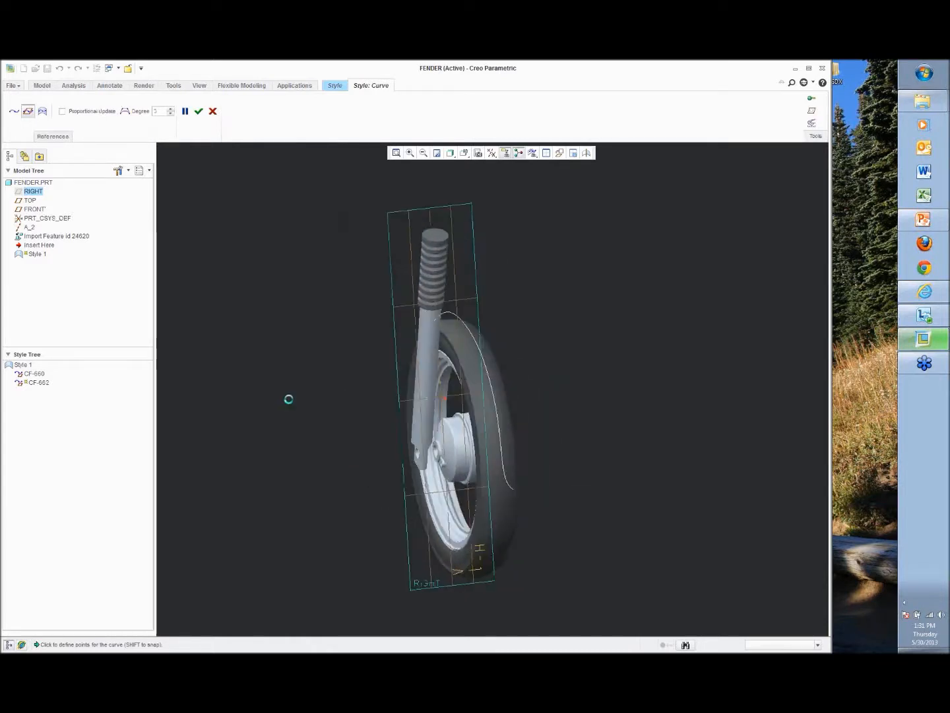
left_click(460, 314, "shift")
left_click(442, 314)
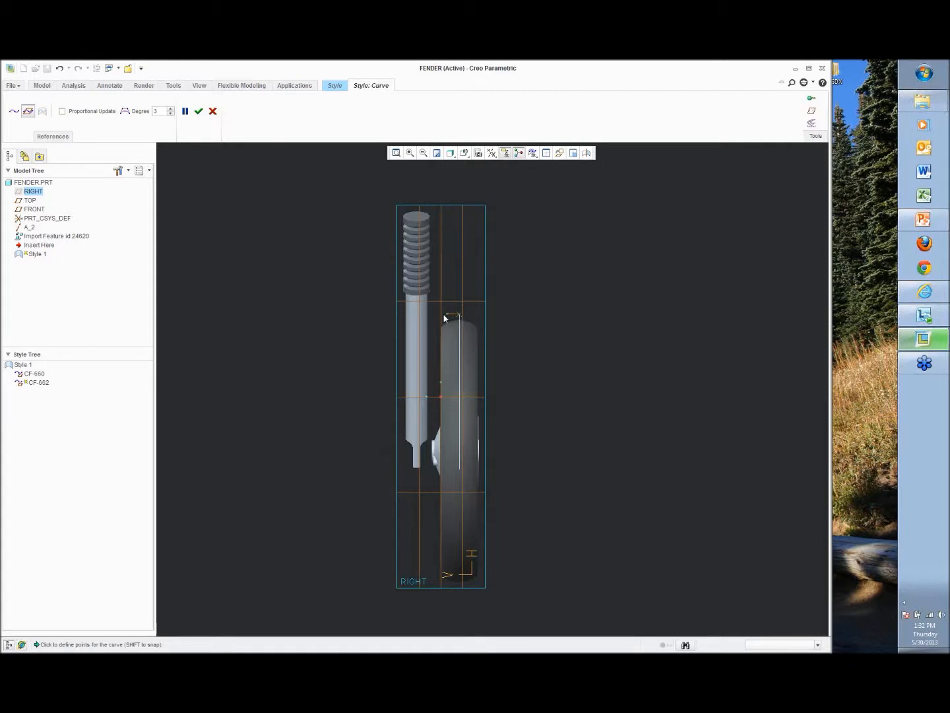
left_click(434, 329)
left_click(431, 357)
middle_click(434, 368)
scroll(447, 337, "down", 2)
scroll(448, 339, "down", 2)
left_click(421, 358, "shift")
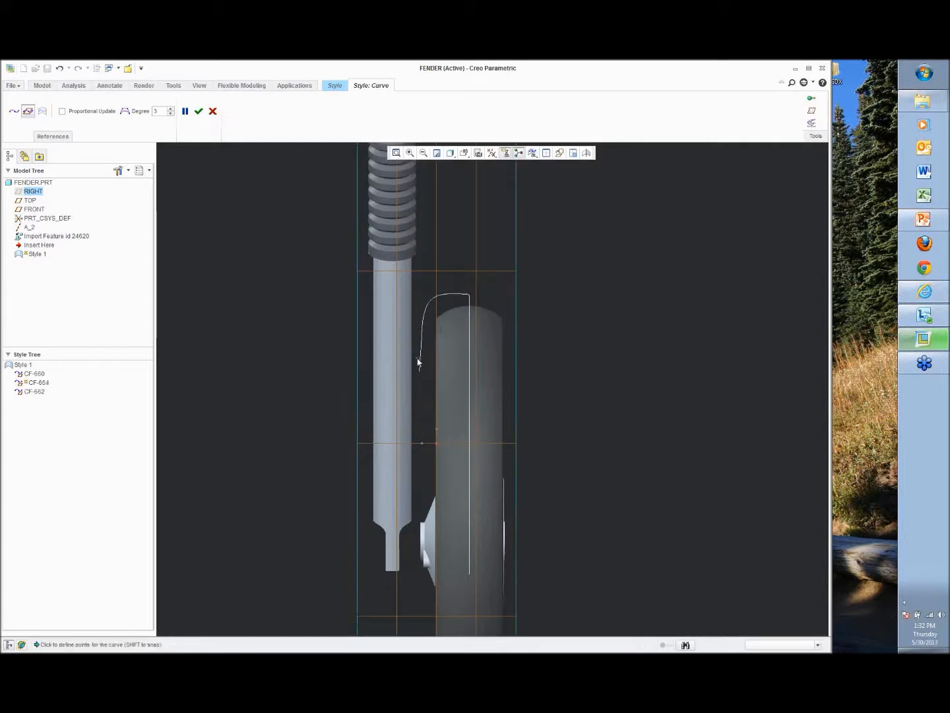
middle_click(421, 360)
middle_click(425, 357)
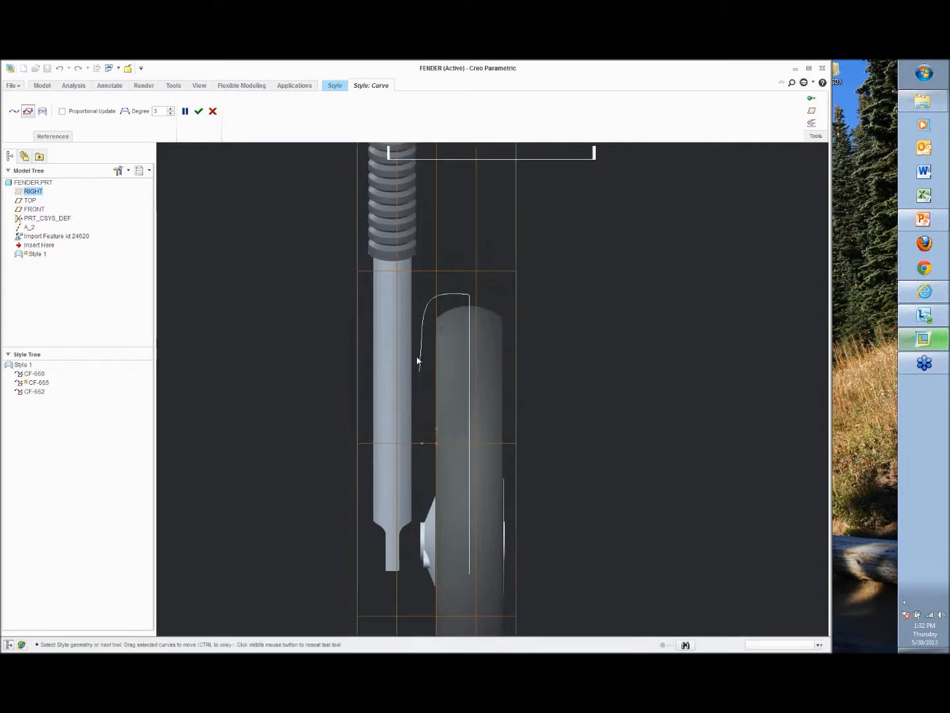
Edit the cross-section curve, extending its lower end further down and reshaping the side and shoulder points.
double_click(420, 355)
scroll(465, 295, "down", 2)
left_click_drag(394, 414, 390, 443)
left_click_drag(396, 380, 397, 395)
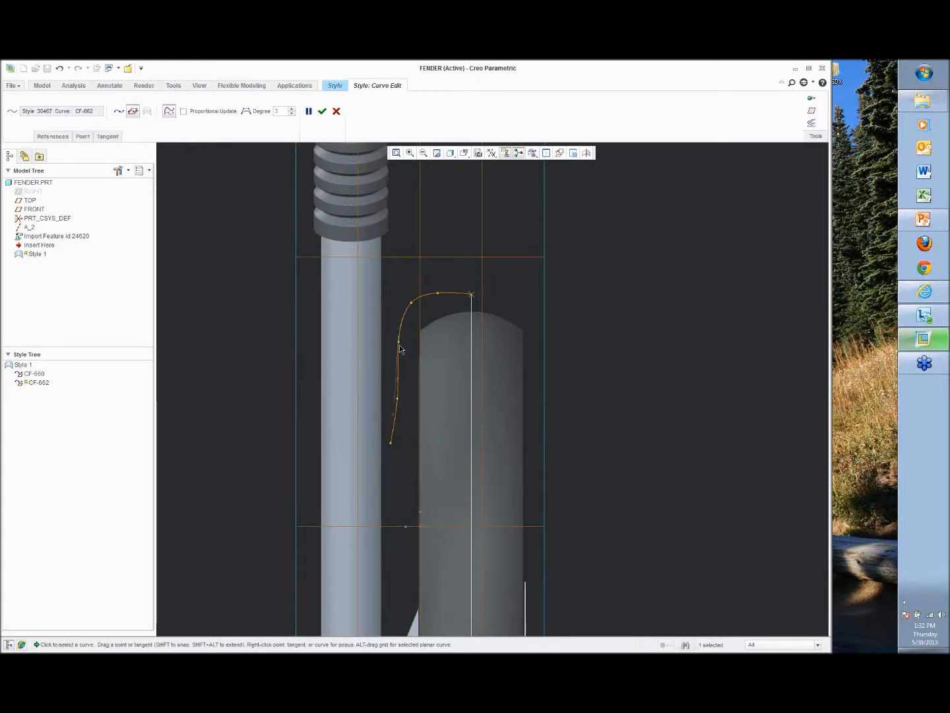
left_click_drag(413, 306, 435, 297)
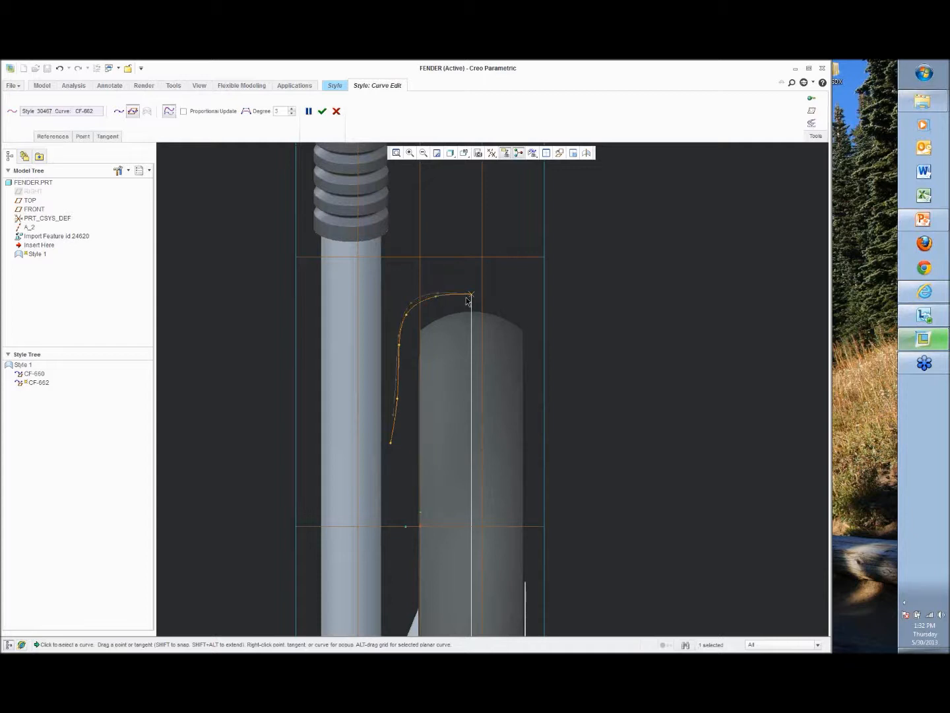
Make the cross-section curve's tangent at its upper endpoint Normal to the FRONT plane.
left_click(471, 294)
right_click(440, 296)
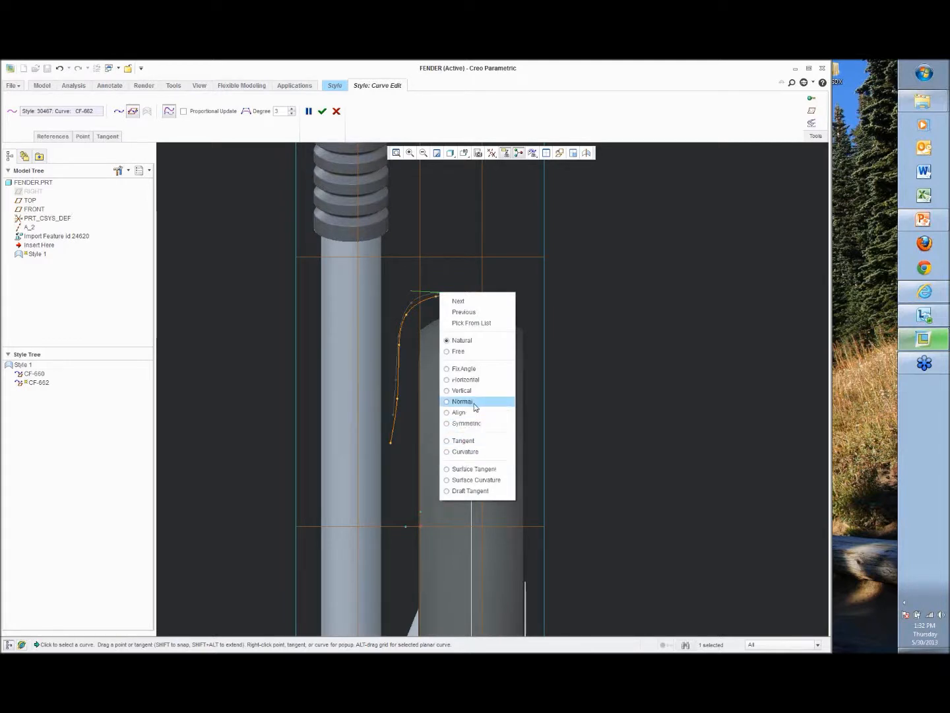
left_click(462, 400)
scroll(354, 360, "down", 5)
middle_click_drag(355, 360, 380, 357)
left_click(34, 211)
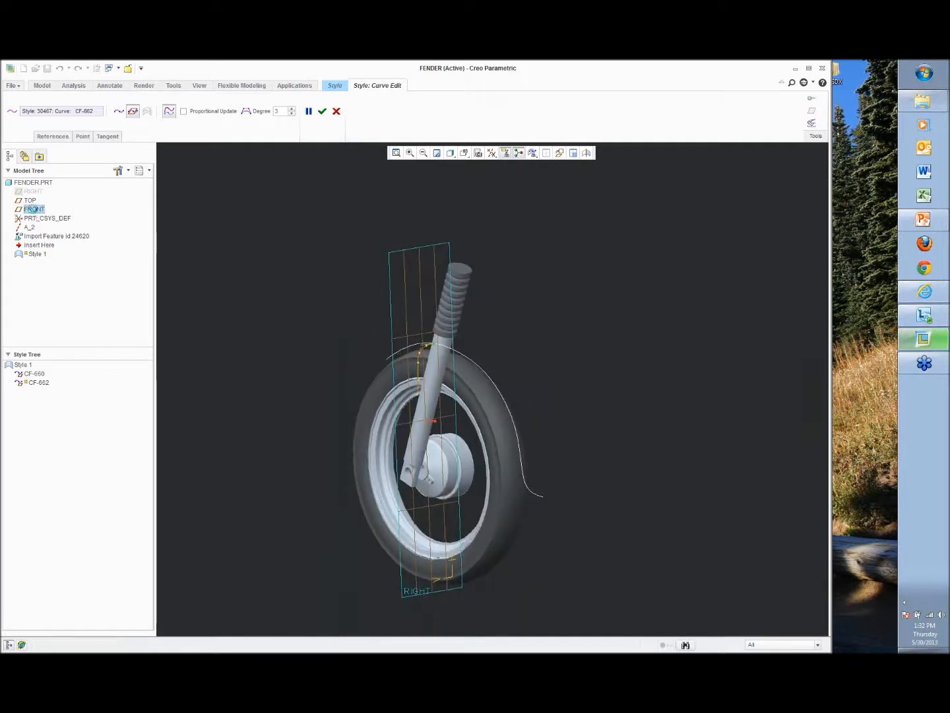
Orient the view to the active plane, refine the cross-section curve's shoulder and side points, and accept the edit.
middle_click_drag(543, 323, 506, 314)
scroll(472, 335, "up", 5)
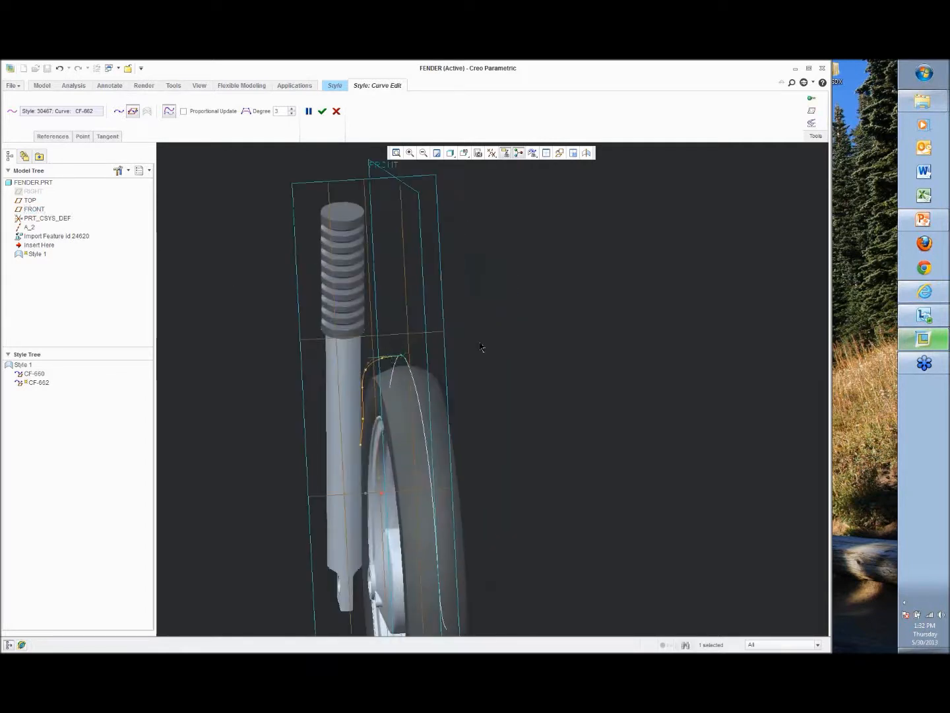
middle_click_drag(506, 373, 433, 353)
scroll(398, 375, "up", 3)
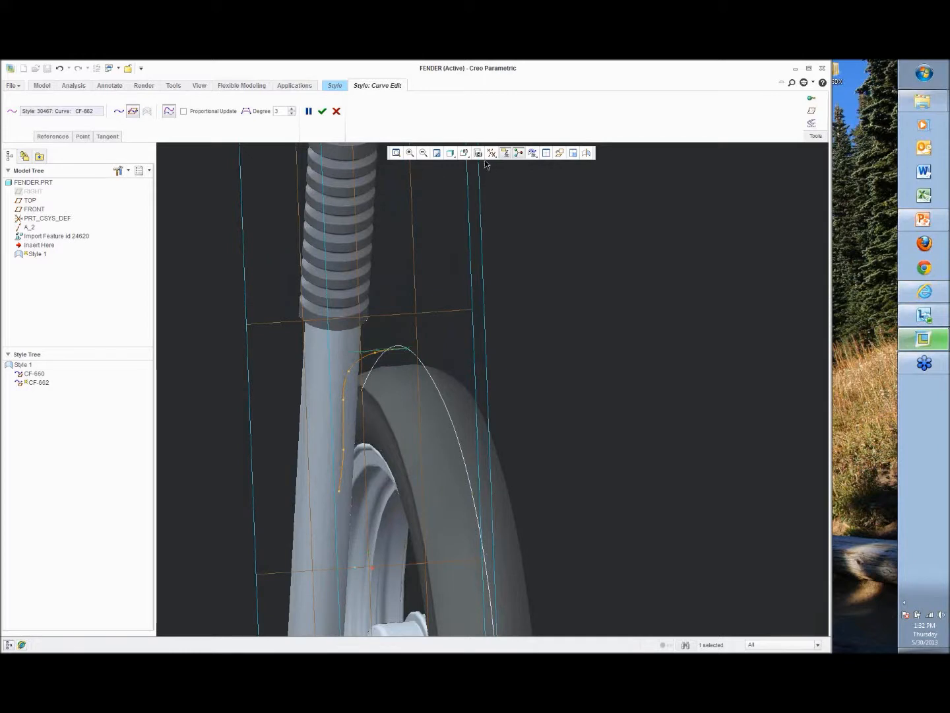
right_click(537, 251)
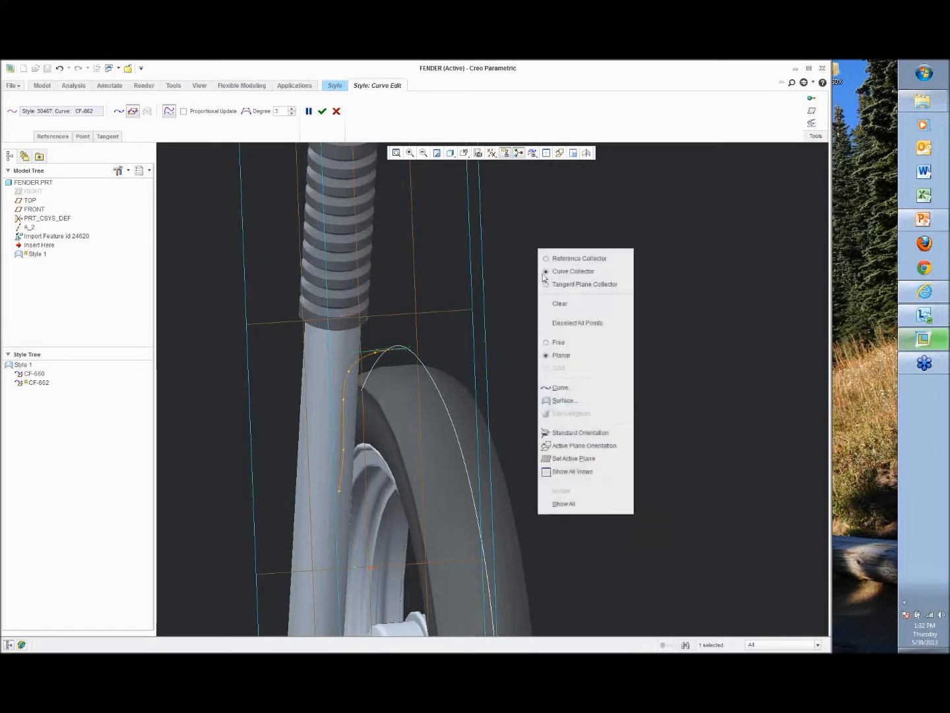
left_click(564, 446)
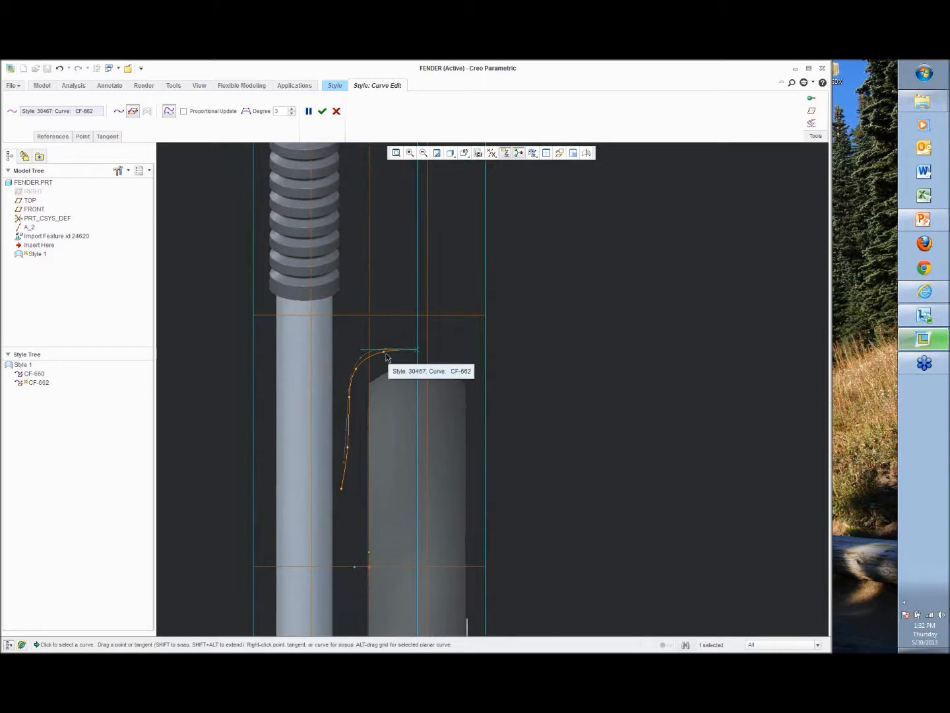
left_click_drag(382, 353, 350, 414)
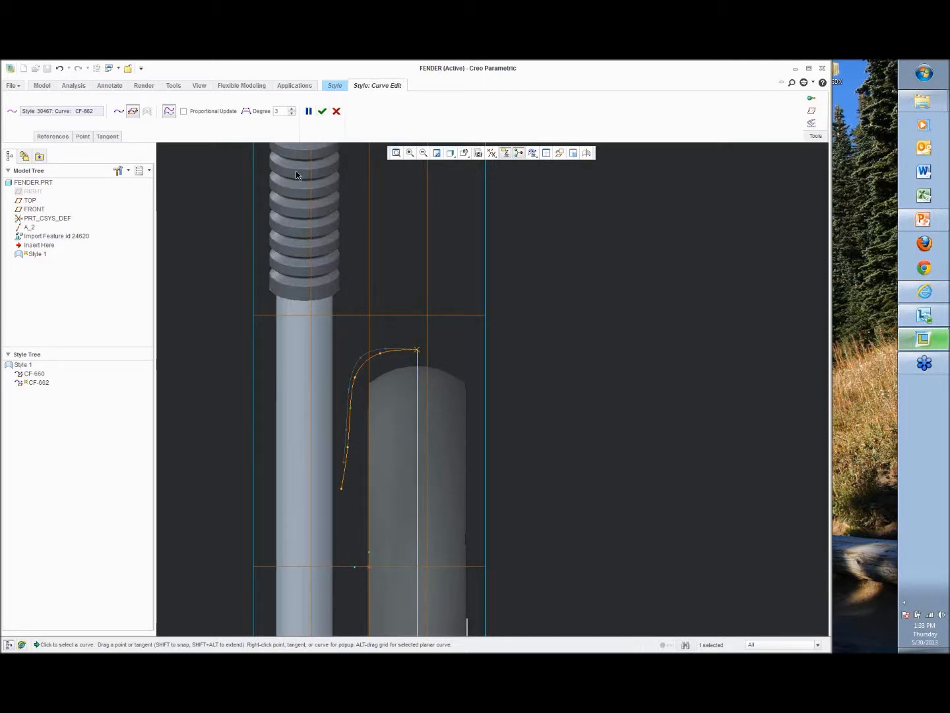
middle_click(382, 257)
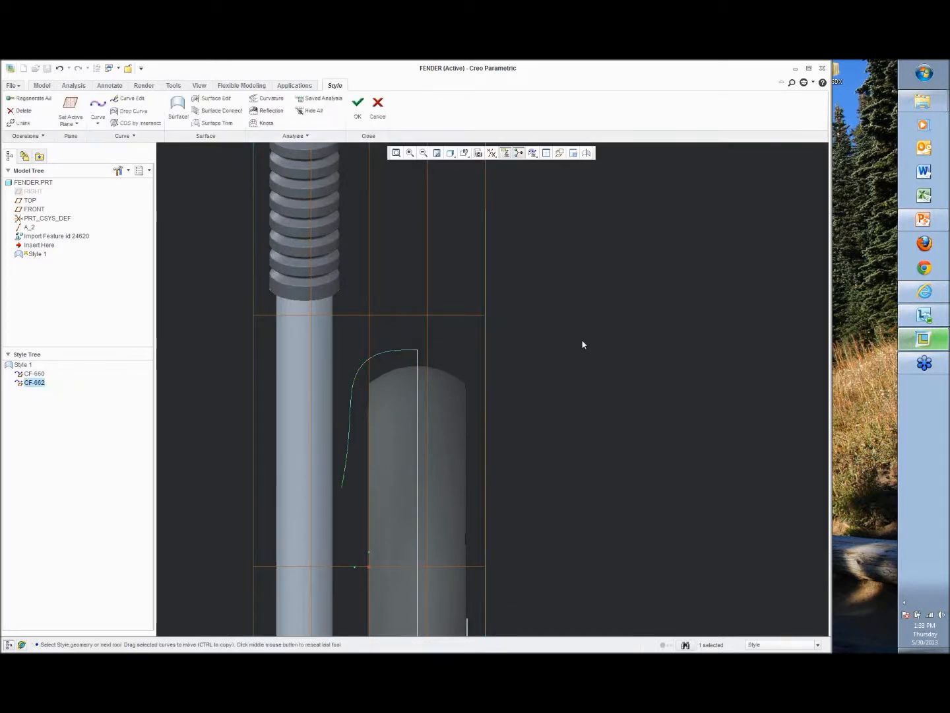
Create a Style surface with the arch curve as the primary chain and the cross-section curve as the cross chain.
middle_click_drag(558, 350, 533, 369)
left_click(177, 106)
left_click(562, 381)
right_click(606, 310)
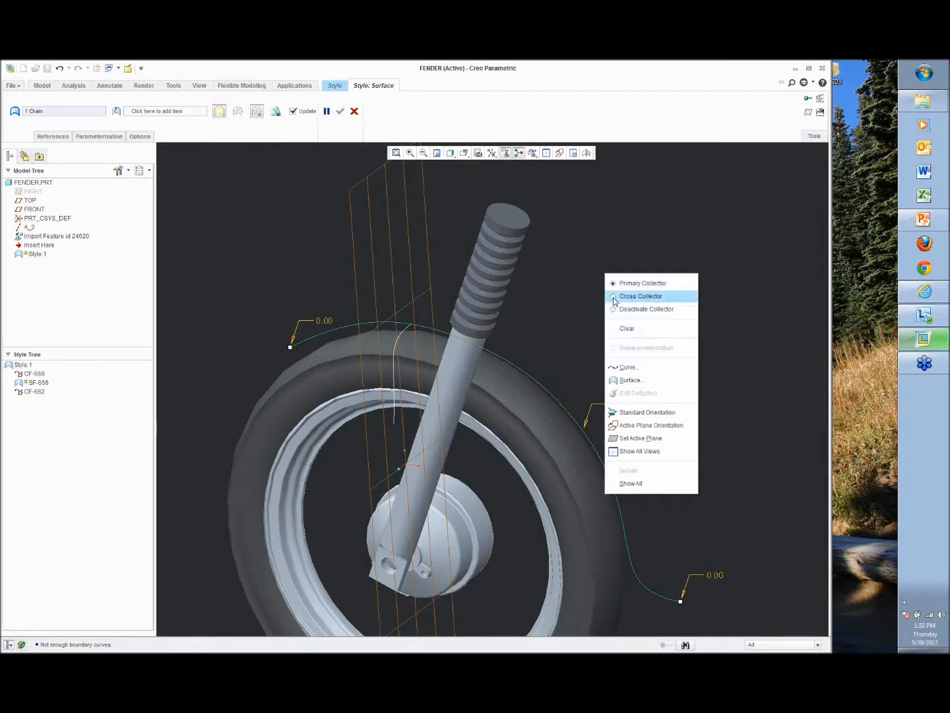
left_click(613, 297)
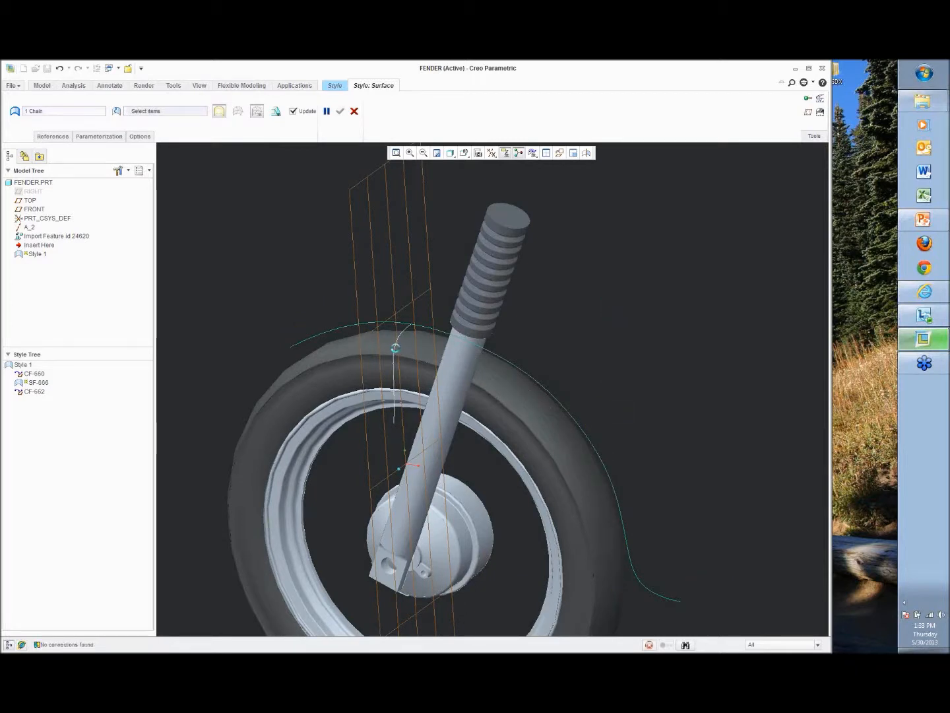
left_click(395, 348)
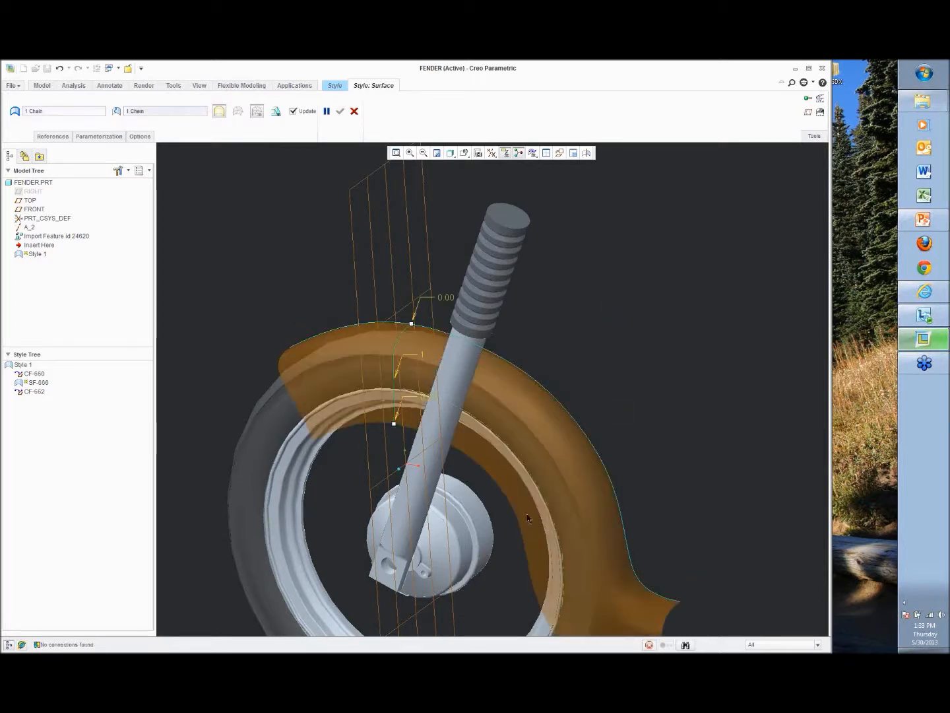
middle_click(665, 378)
Make the FRONT datum plane the active plane and orient the view parallel to it.
mouse_move(663, 376)
middle_mouse_down()
mouse_move(653, 339)
mouse_move(693, 330)
mouse_move(597, 388)
mouse_move(407, 374)
middle_mouse_up()
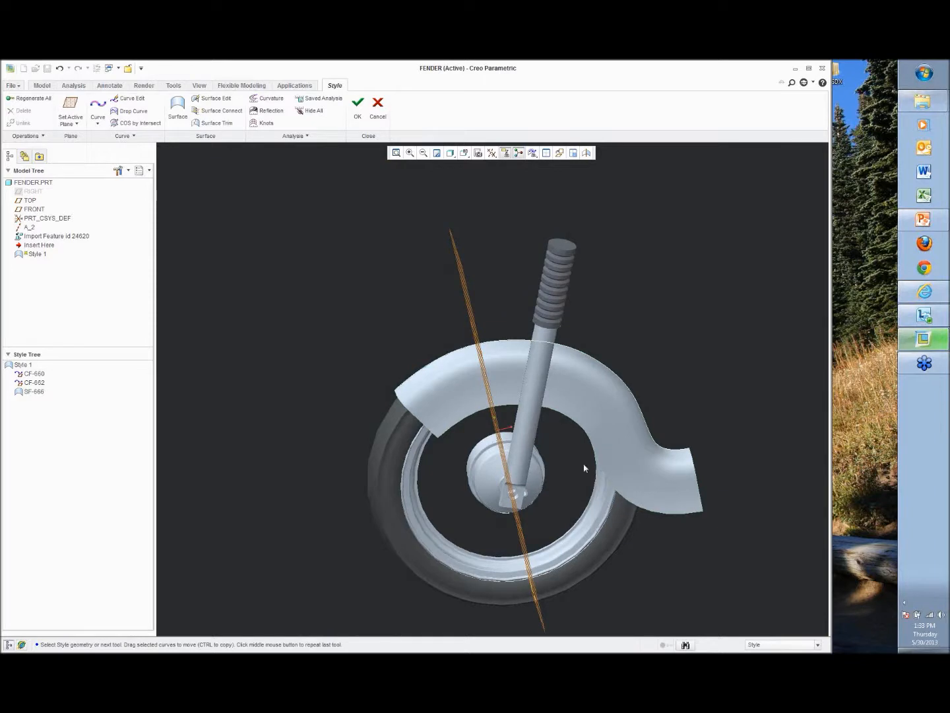
mouse_move(706, 389)
middle_mouse_down()
mouse_move(686, 377)
mouse_move(697, 406)
middle_mouse_up()
right_click(277, 224)
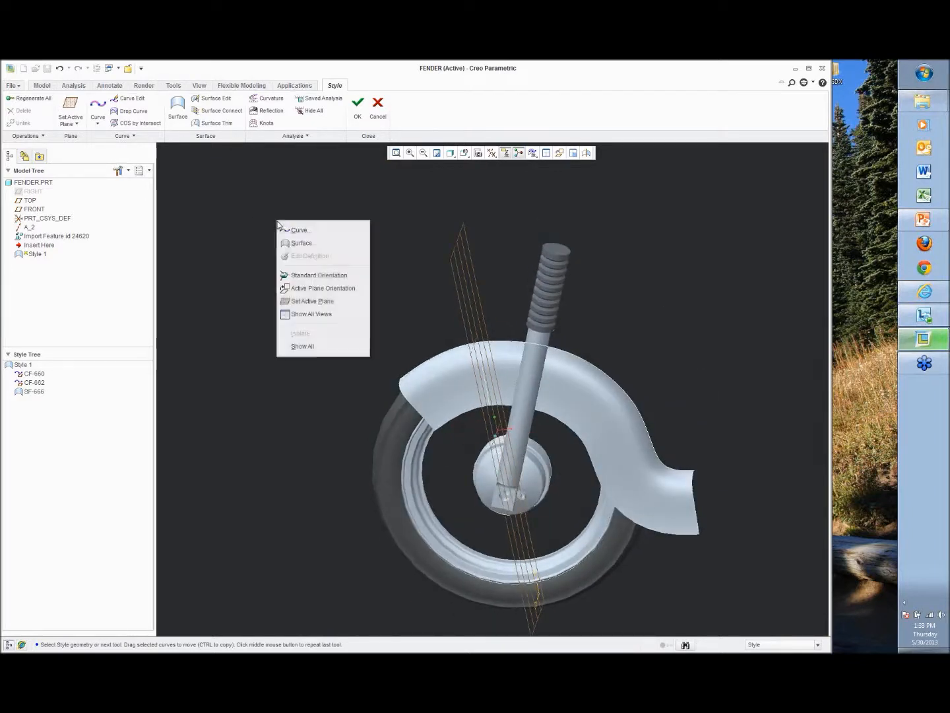
left_click(302, 302)
left_click(34, 209)
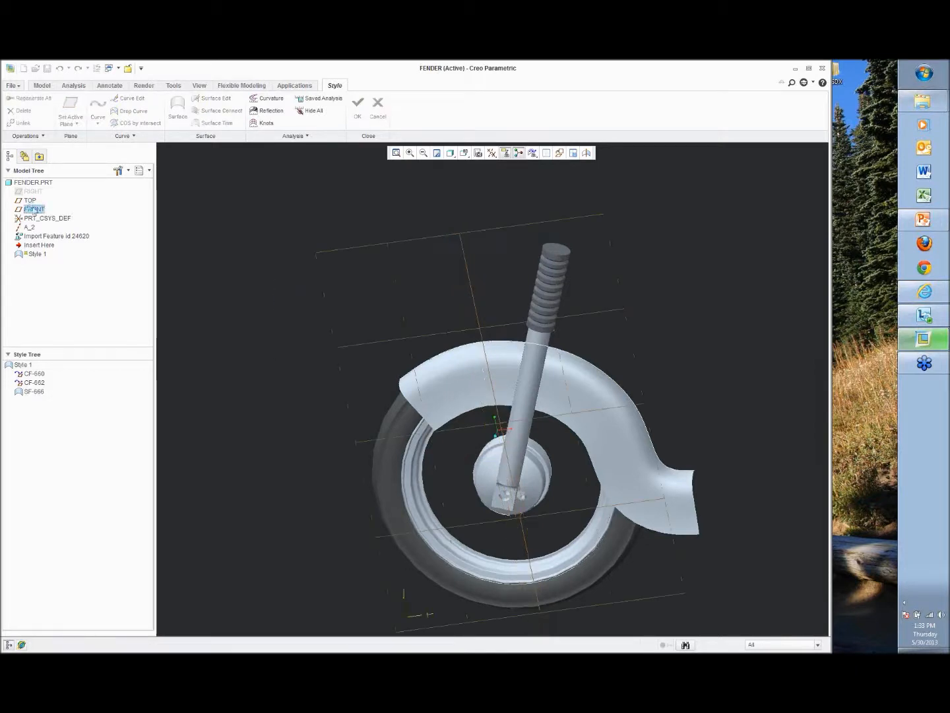
right_click(234, 230)
left_click(256, 295)
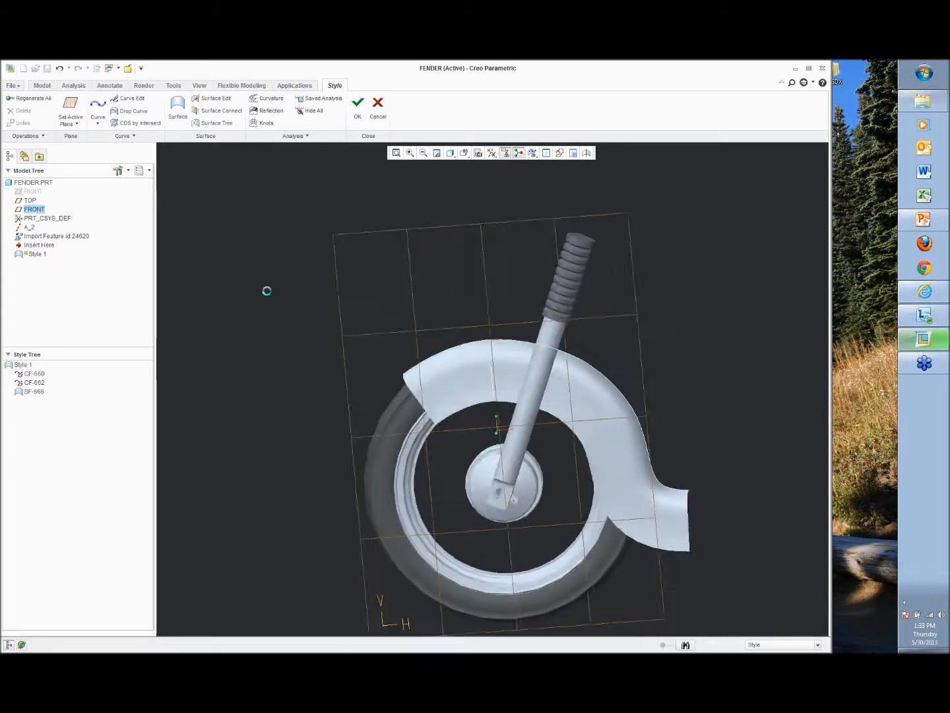
Draw a planar Style curve on the FRONT plane across the fender's side, extending past both ends of the surface.
left_click(98, 104)
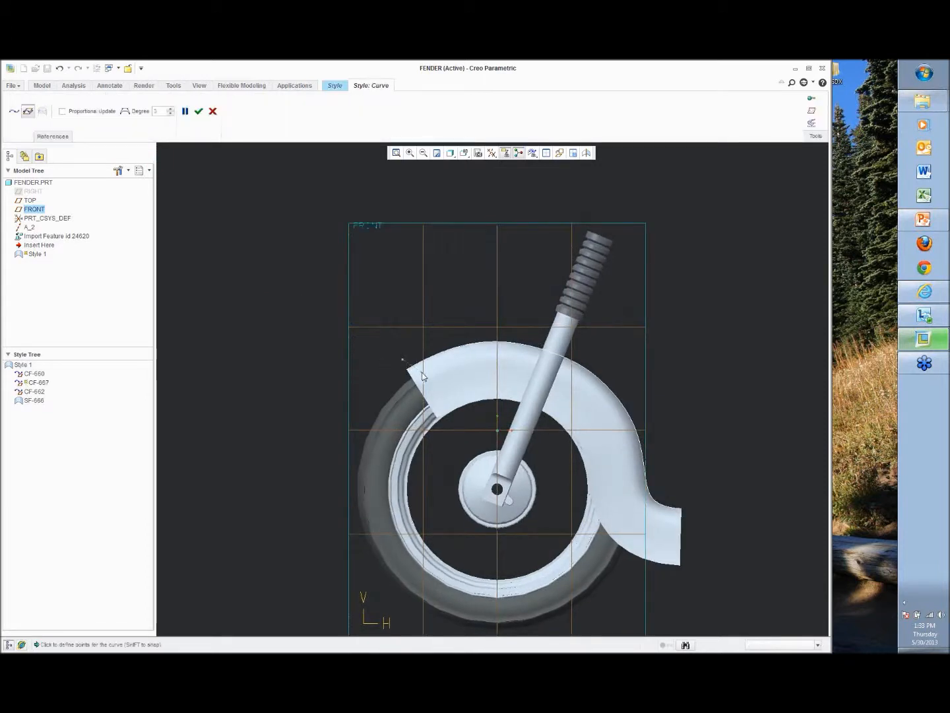
left_click(538, 393)
left_click(574, 407)
left_click(620, 485)
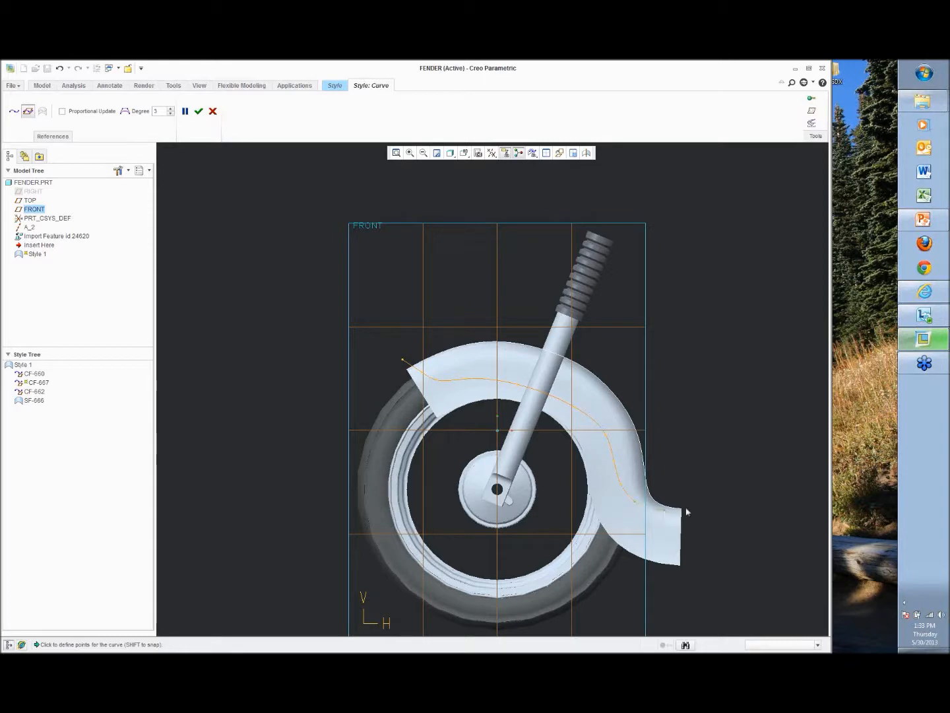
middle_click(736, 504)
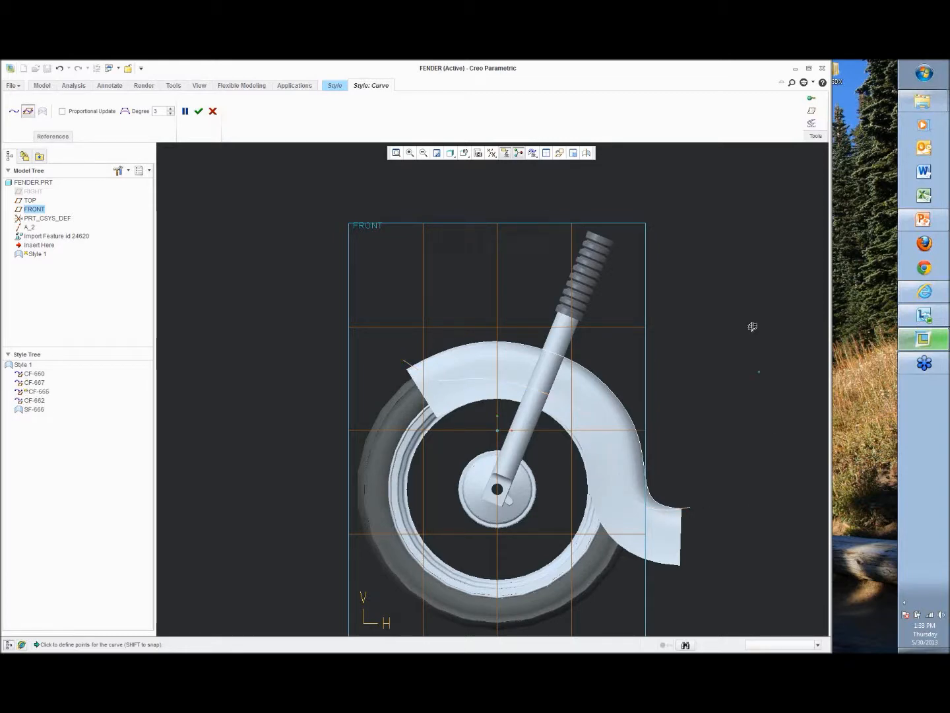
middle_click_drag(752, 326, 725, 352)
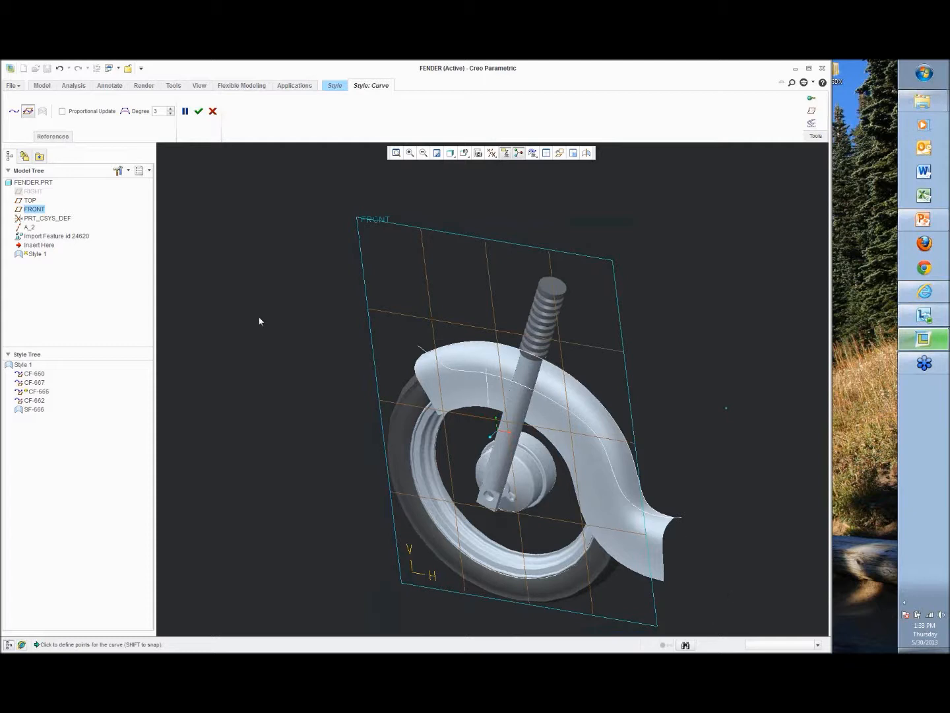
left_click(200, 112)
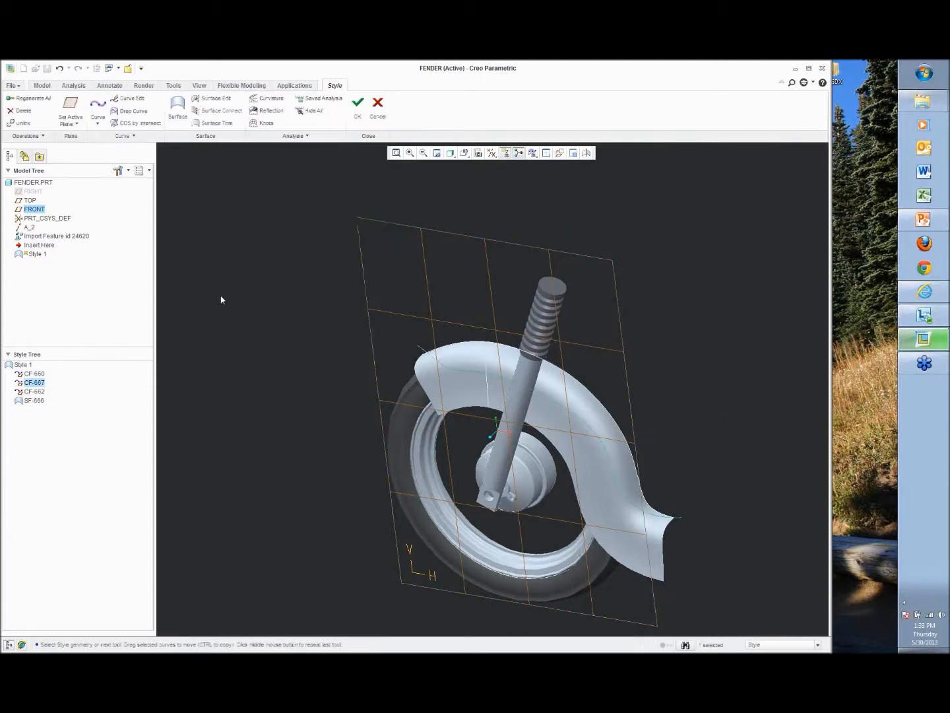
Drop the new planar curve onto the fender surface, projecting along the FRONT plane's direction.
left_click(126, 113)
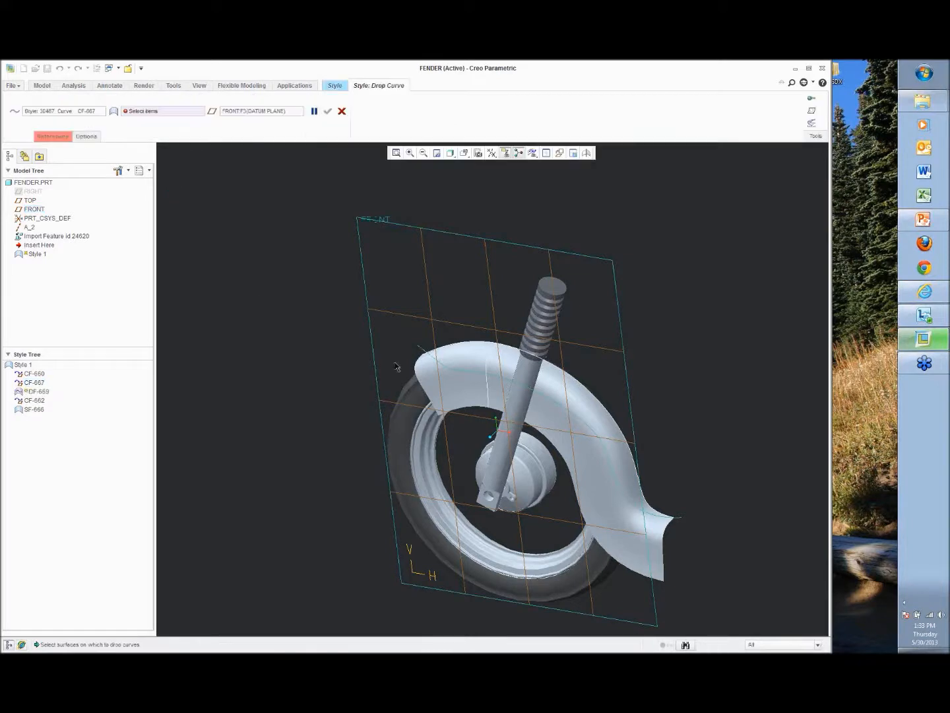
left_click(464, 389)
middle_click(302, 292)
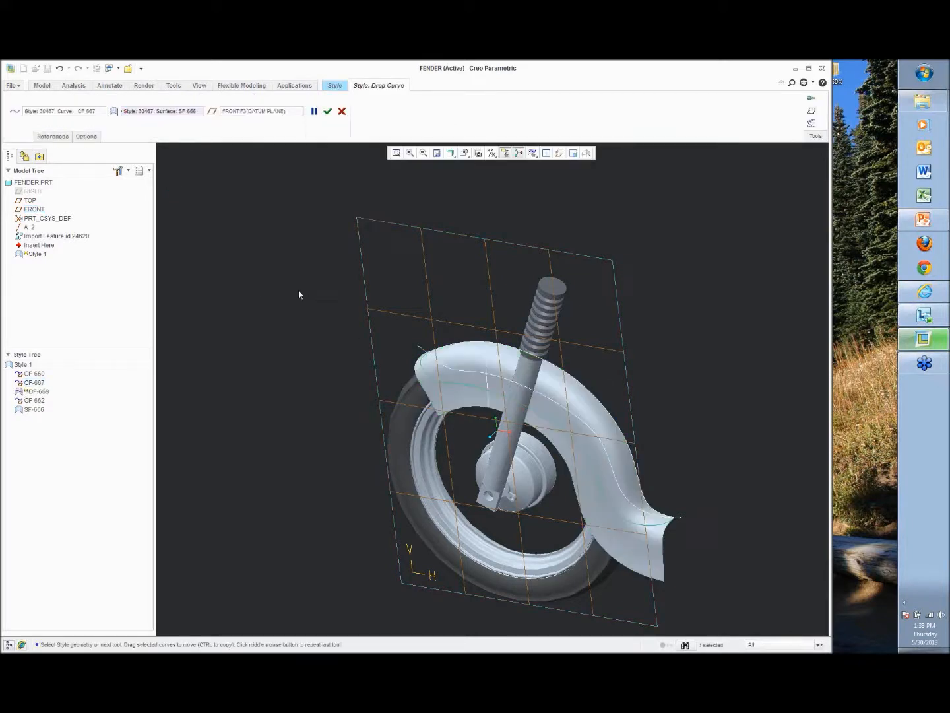
Trim the fender quilt with the dropped curve, removing the portion below it, and complete the Style feature.
middle_click_drag(211, 199, 215, 208)
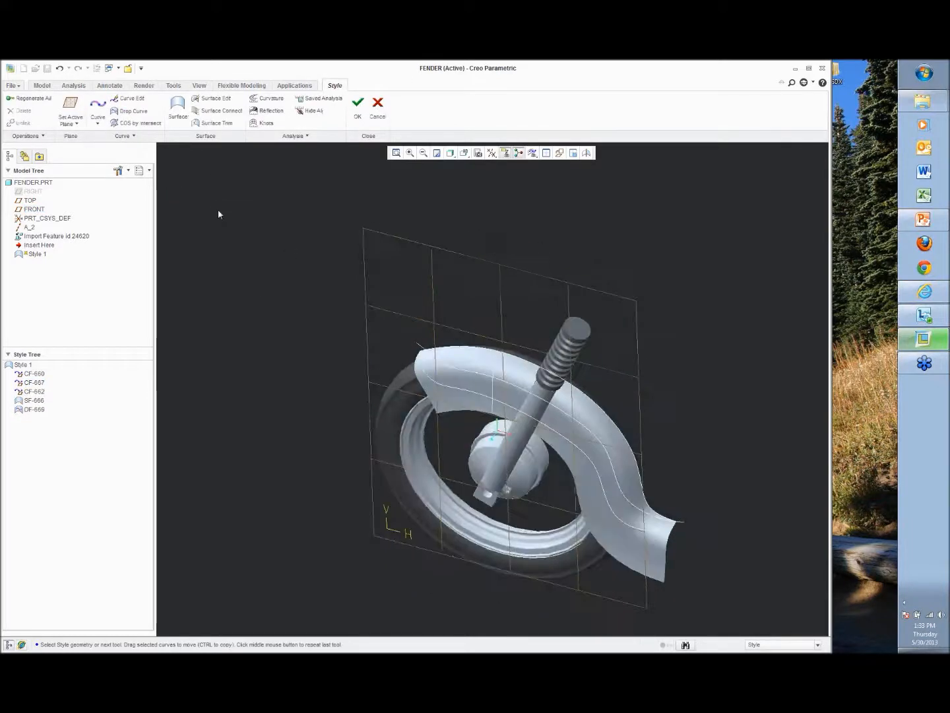
left_click(216, 123)
left_click(453, 378)
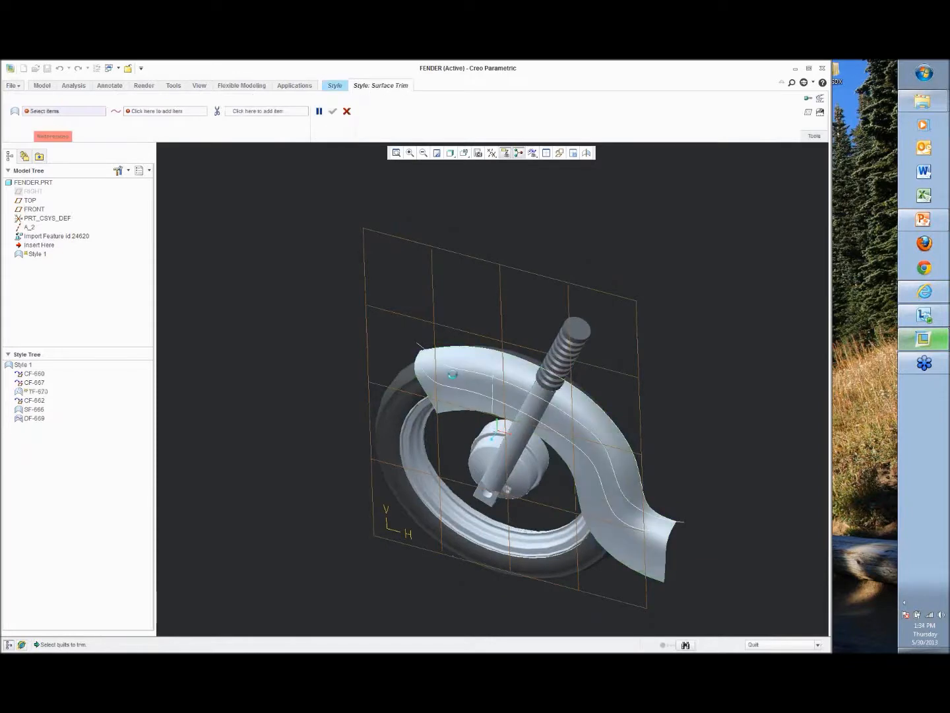
right_click(314, 283)
left_click(330, 309)
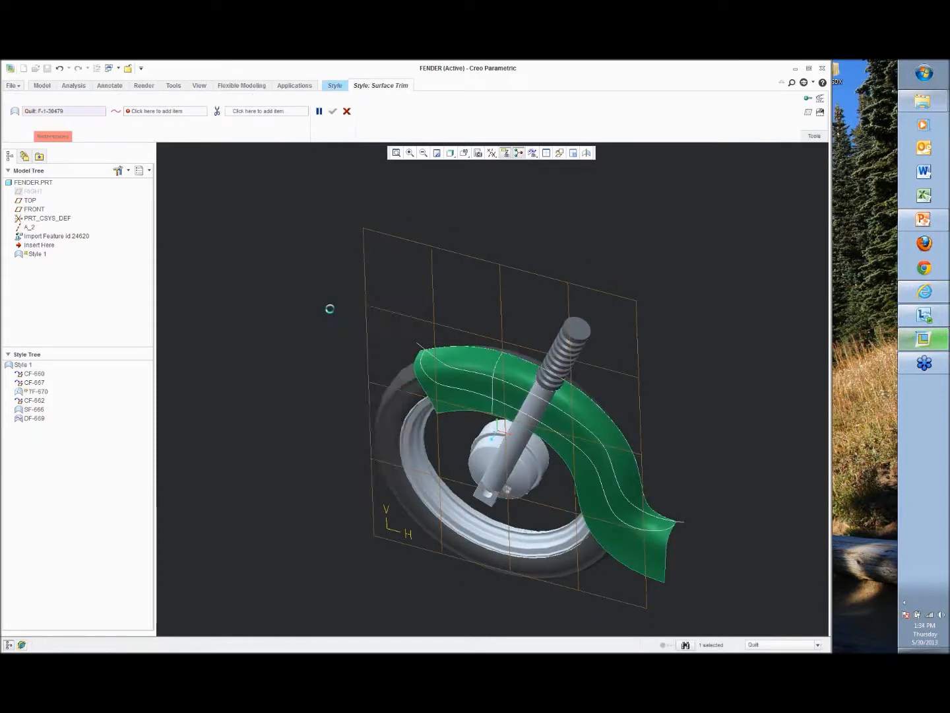
left_click(445, 388)
right_click(302, 326)
left_click(318, 360)
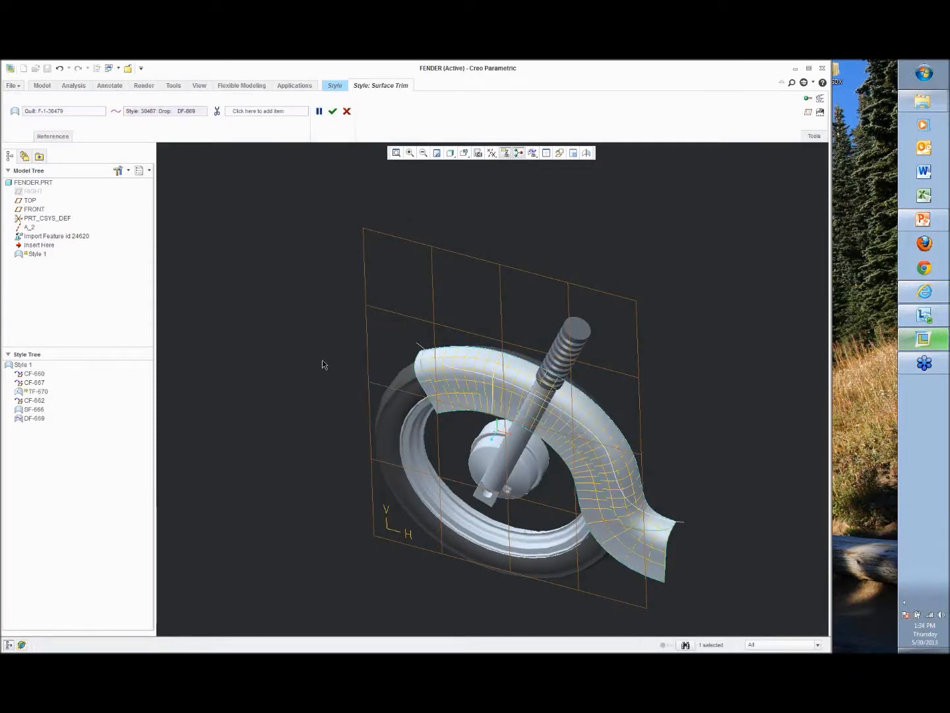
left_click(435, 394)
middle_click(271, 340)
middle_click_drag(265, 339, 258, 303)
left_click(358, 106)
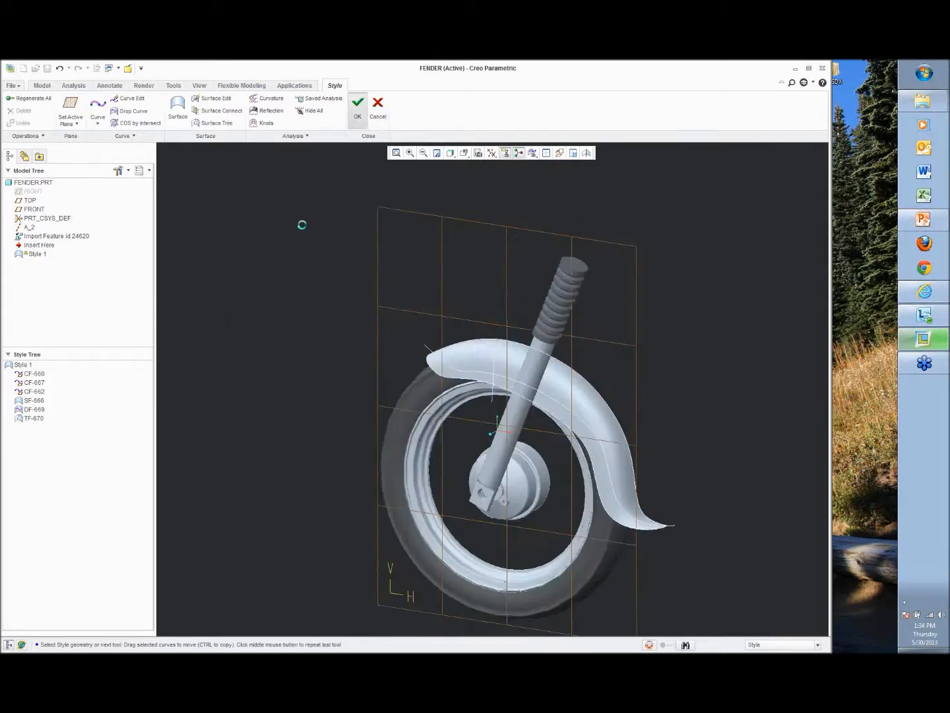
Mirror the Style 1 feature about the FRONT datum plane to create the fender's other half.
left_click(34, 245)
right_click(37, 247)
left_click(357, 179)
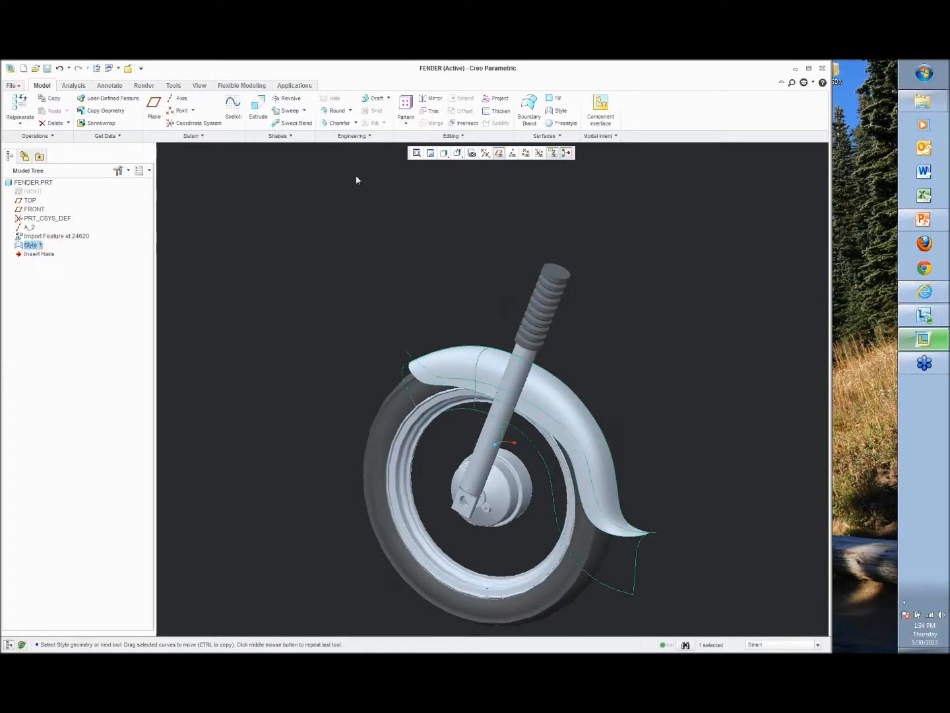
left_click(433, 98)
left_click(33, 211)
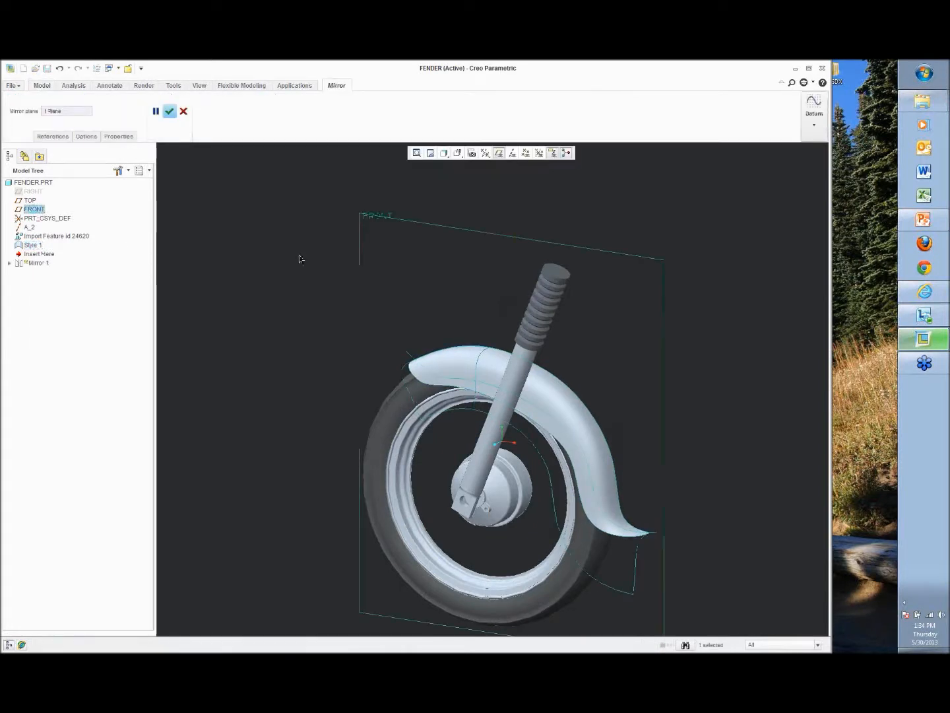
middle_click(278, 254)
Merge the mirrored fender quilt with the original half into a single quilt.
middle_click_drag(341, 271, 318, 307)
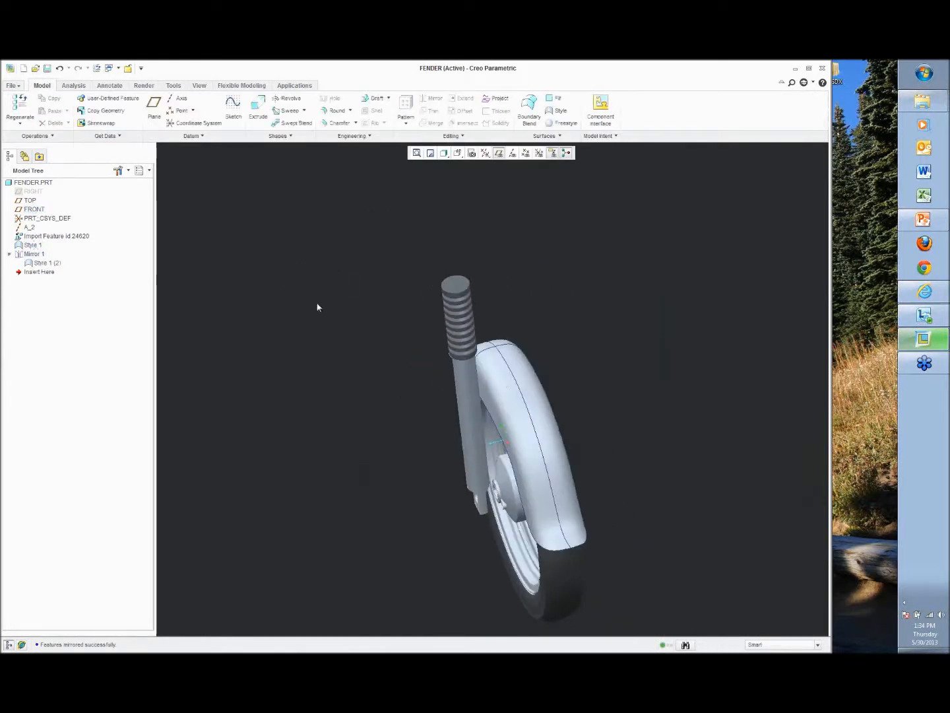
left_click(526, 385)
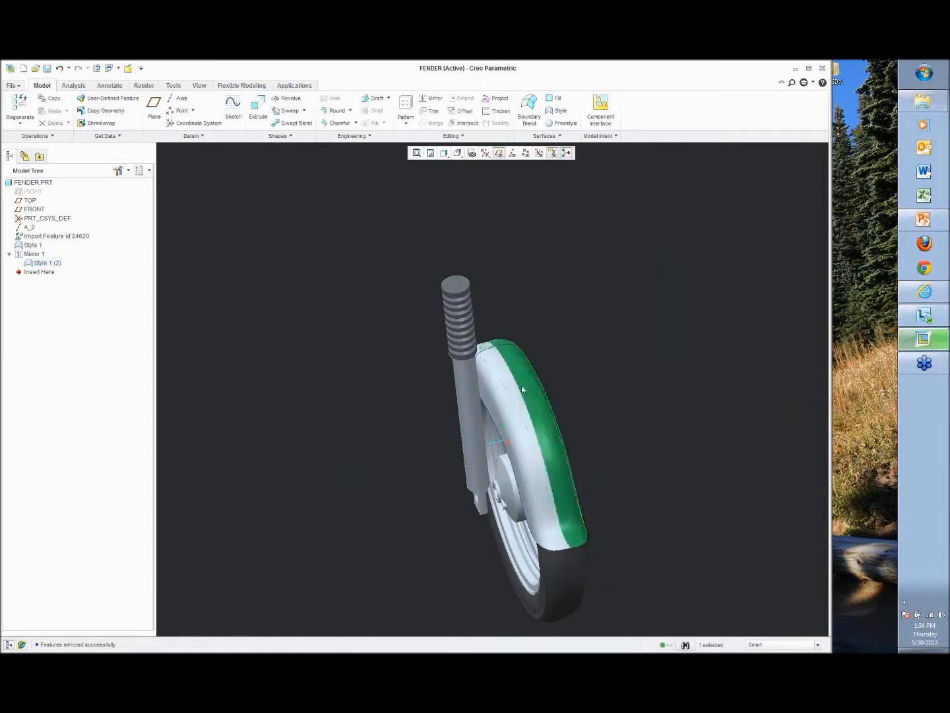
scroll(498, 373, "down", 2)
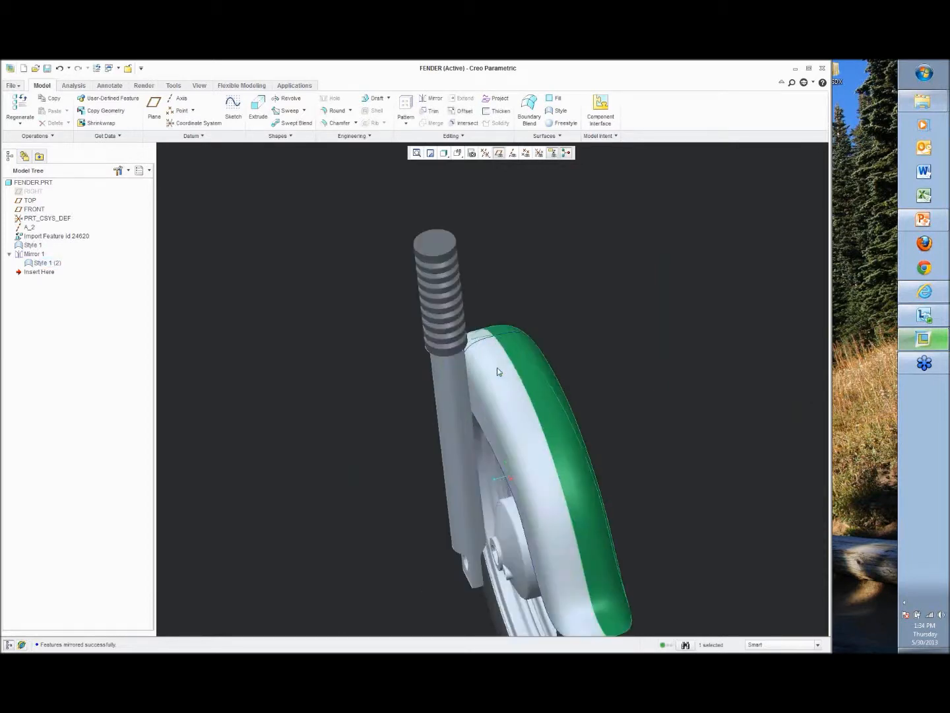
left_click(498, 372, "ctrl")
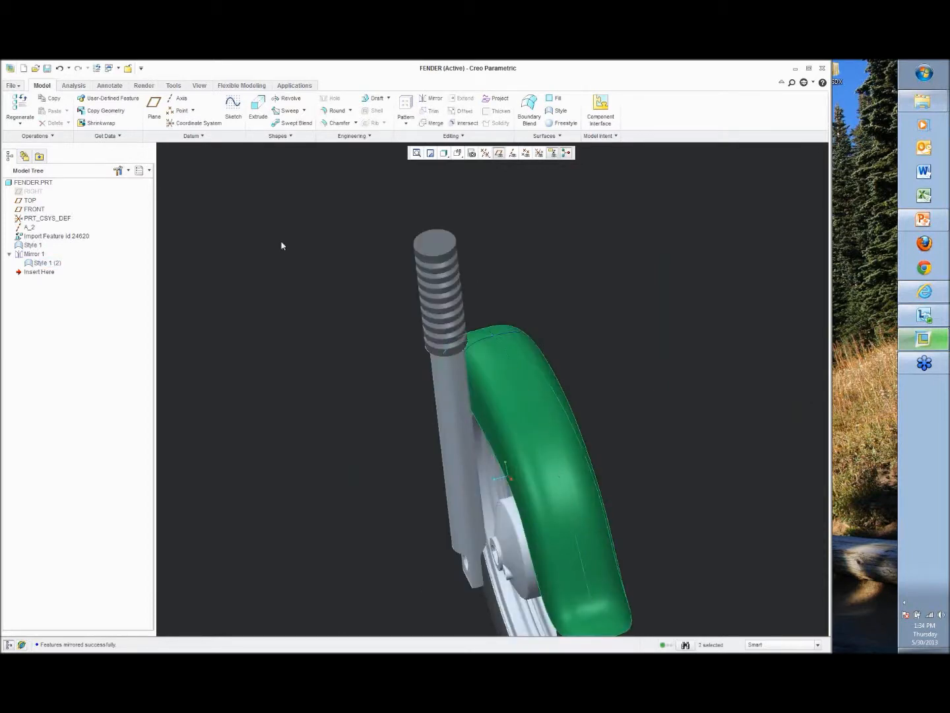
left_click(432, 123)
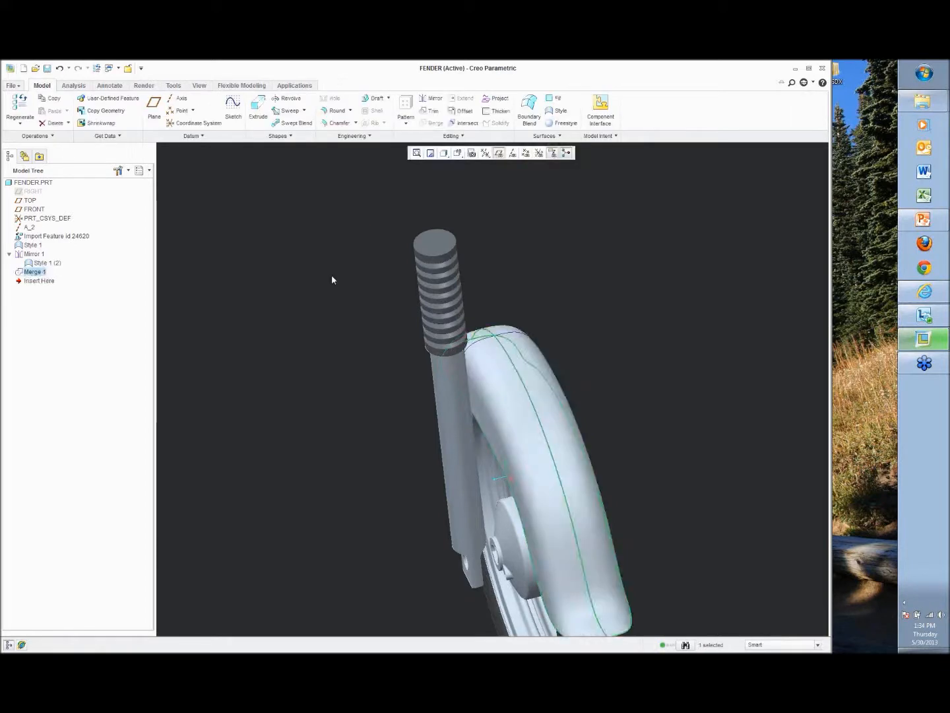
left_click(330, 275)
scroll(331, 275, "up", 1)
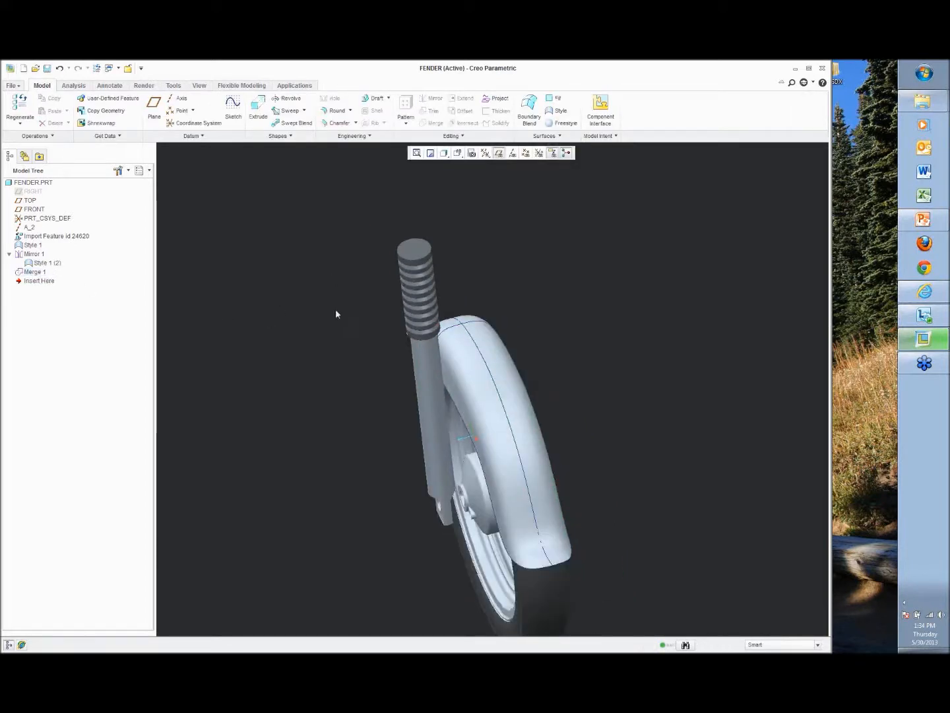
Thicken the merged fender quilt into a solid with a thickness of 2.50.
left_click(470, 353)
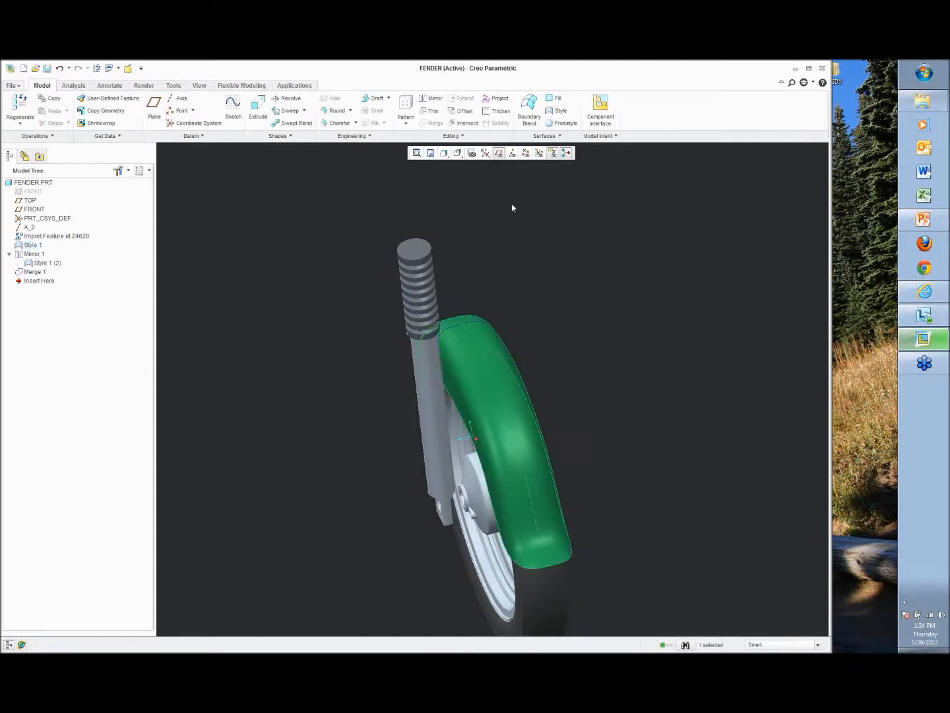
left_click(497, 111)
middle_click_drag(506, 287, 579, 267)
double_click(638, 573)
type("4")
key("Return")
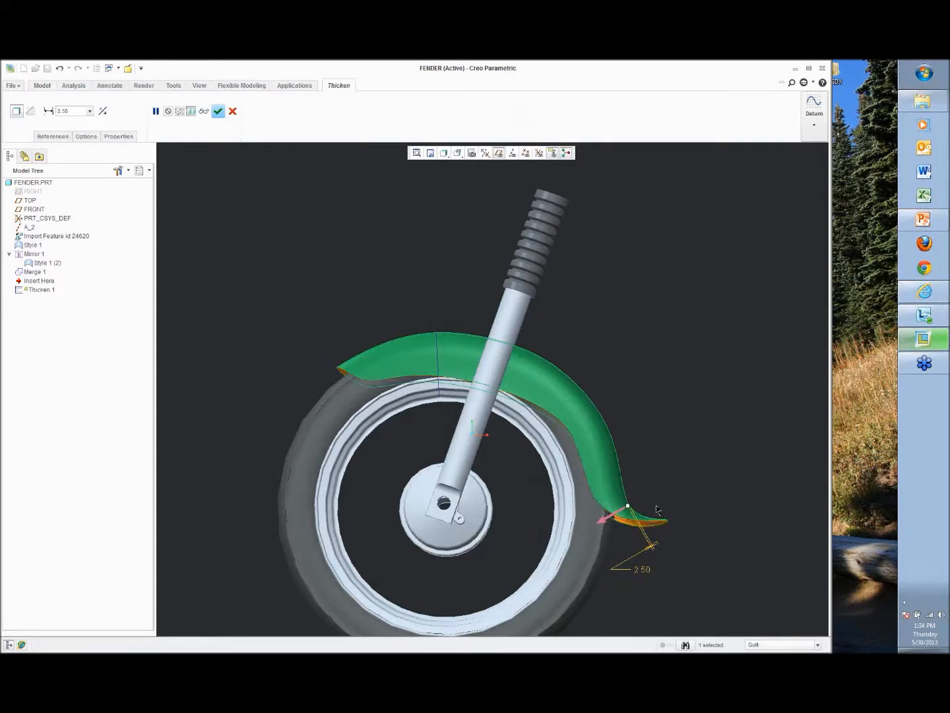
scroll(650, 512, "up", 5)
middle_click_drag(611, 452, 611, 515)
scroll(610, 515, "down", 4)
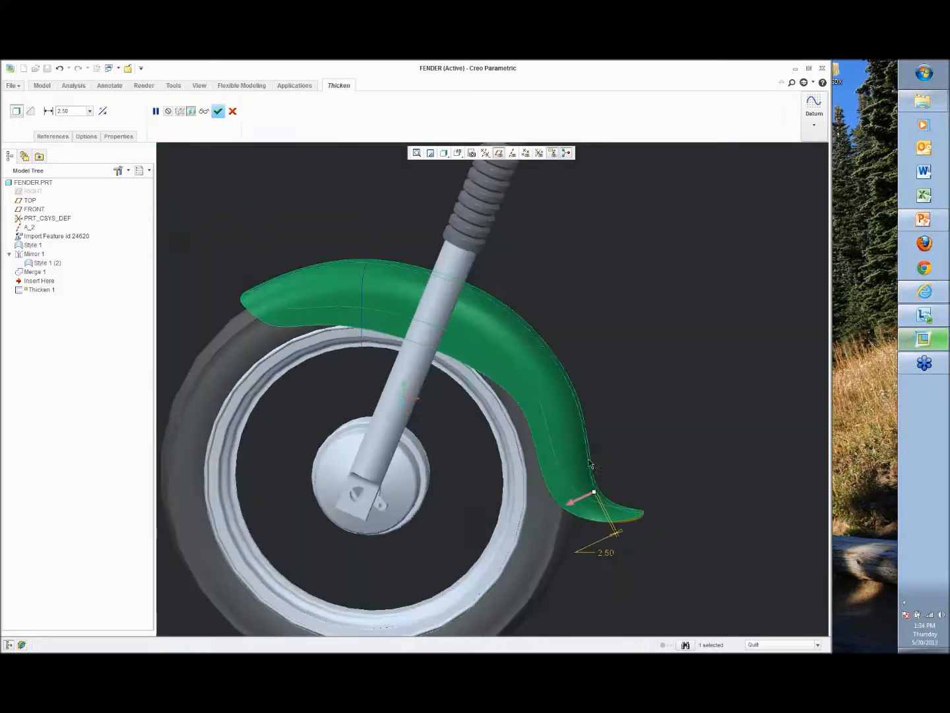
left_click(218, 111)
Hide the Style 1 feature together with its mirrored copy, Style 1 (2).
left_click(39, 246)
right_click(39, 247)
left_click(62, 304)
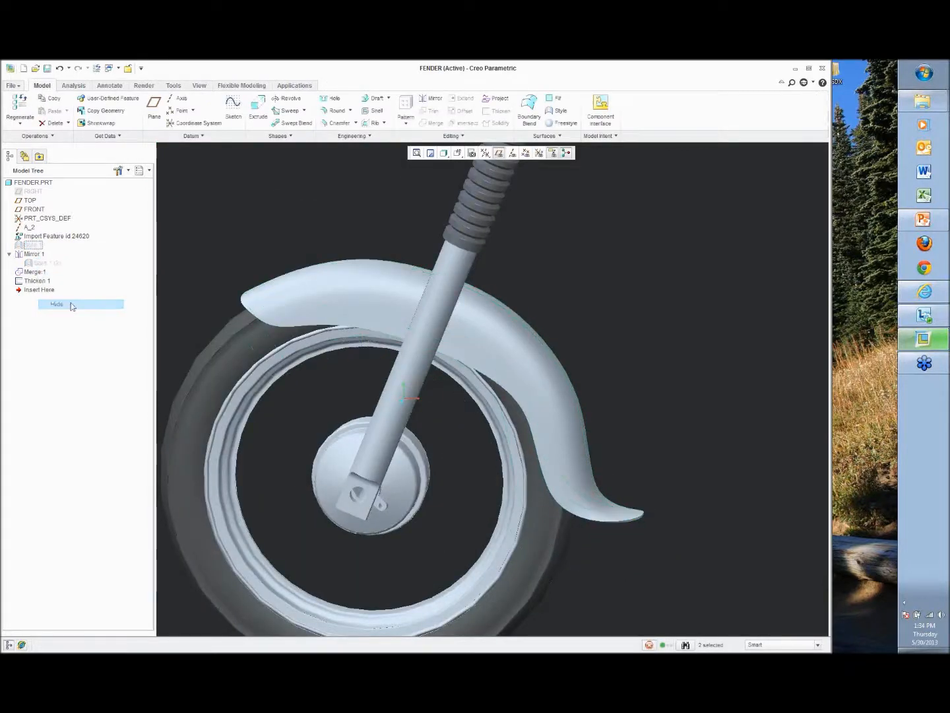
middle_click_drag(252, 236, 294, 247)
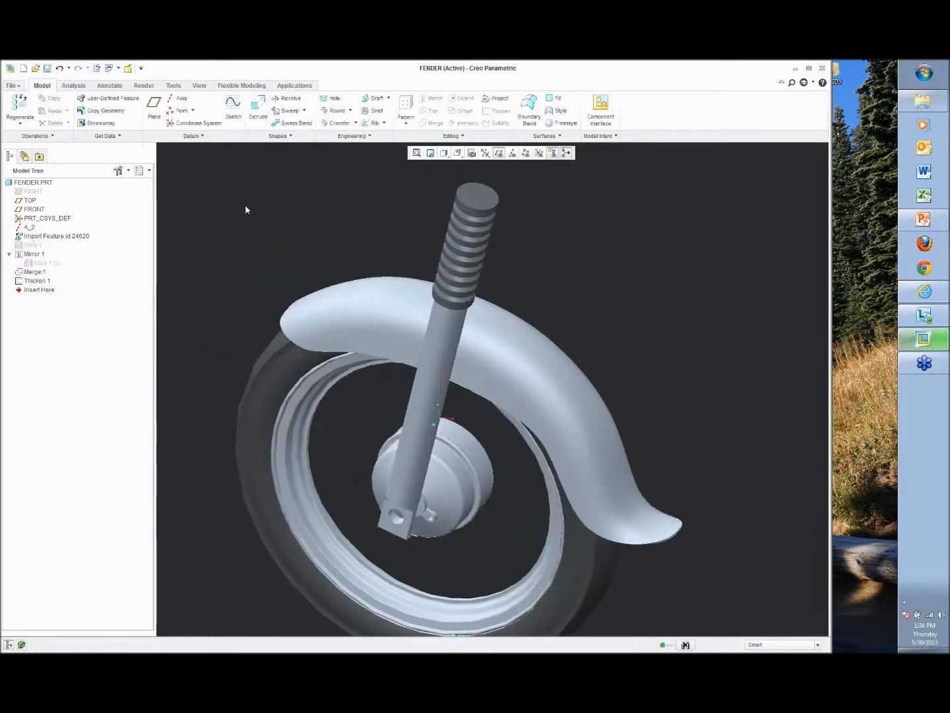
Run a Reflection analysis on both outer fender surfaces, inspect the stripe flow across the centre seam, and close it without saving.
left_click(74, 86)
left_click(332, 136)
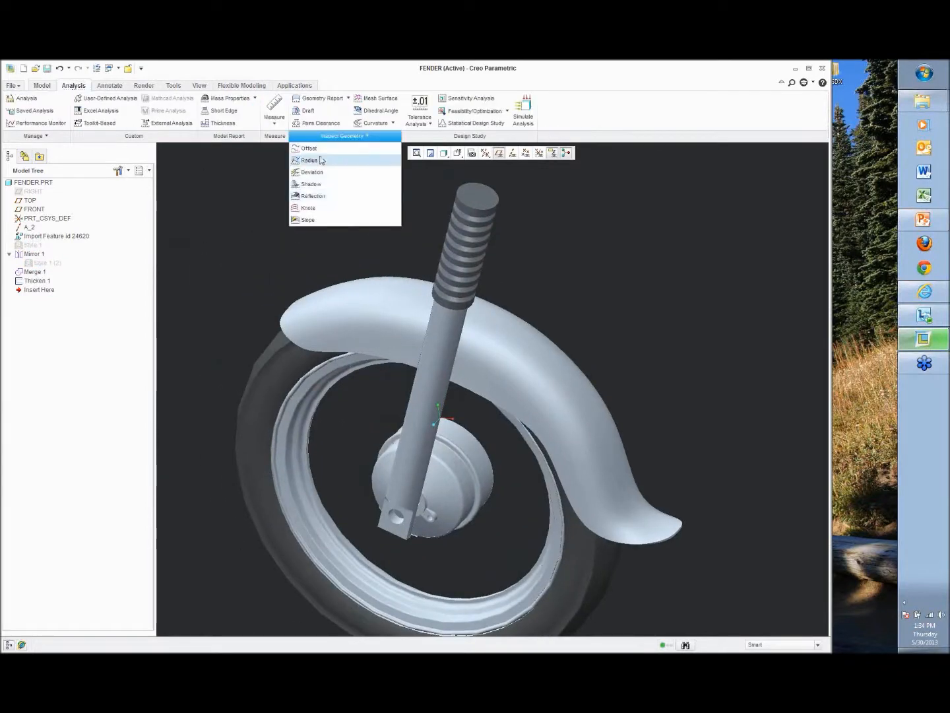
left_click(313, 196)
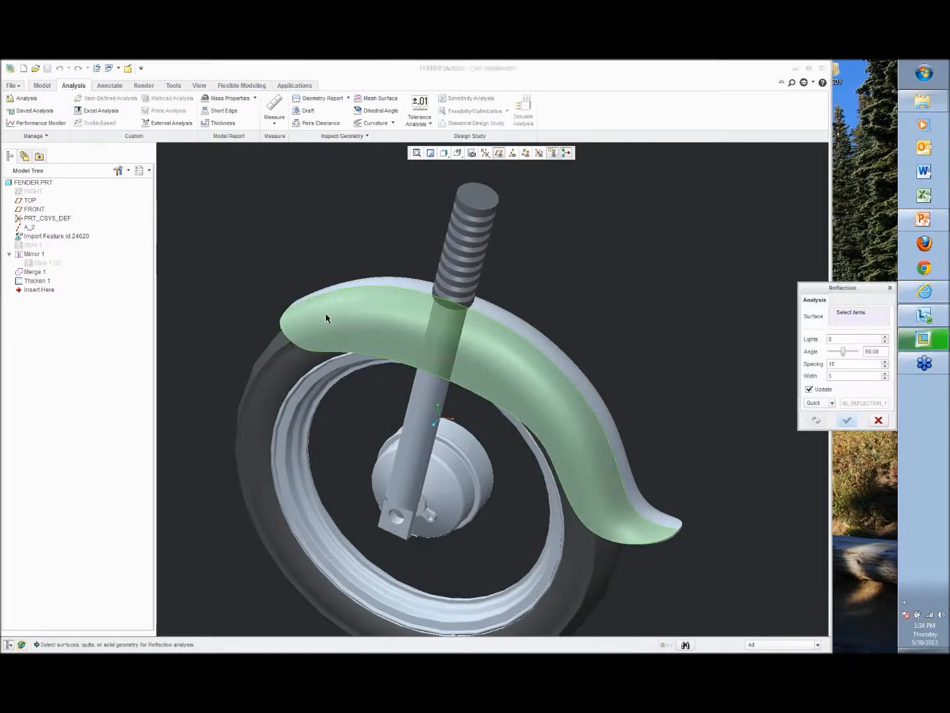
left_click(326, 317)
middle_click_drag(371, 261, 446, 270)
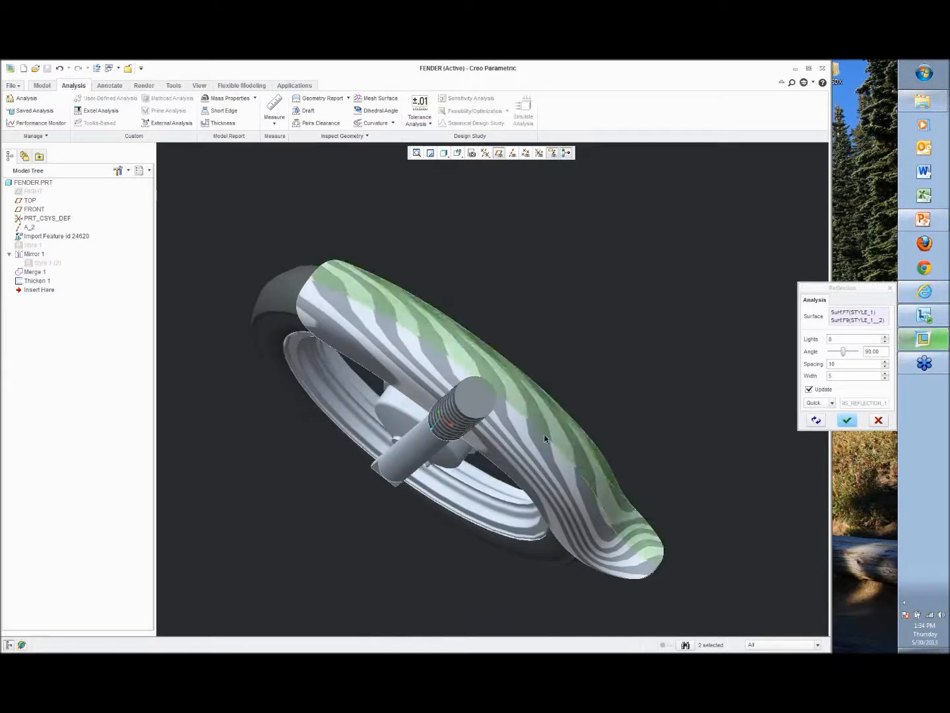
middle_click_drag(508, 284, 855, 423)
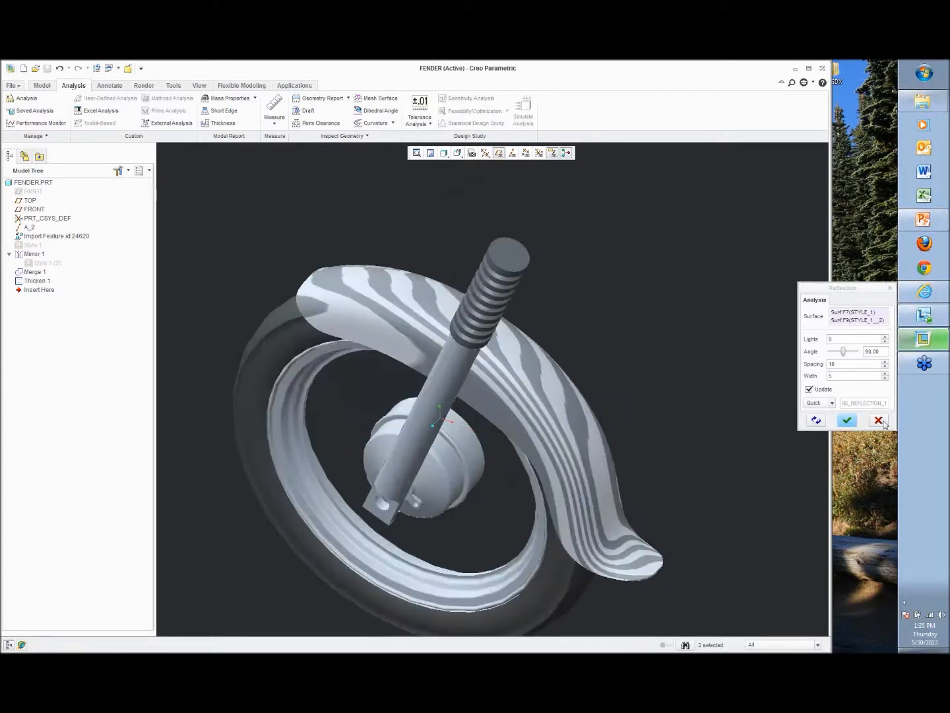
left_click(879, 420)
Switch to the FENDER_WHEEL assembly window and inspect the finished fender with both fork legs and the wheel.
mouse_move(703, 305)
middle_mouse_down()
mouse_move(726, 258)
mouse_move(706, 278)
middle_mouse_up()
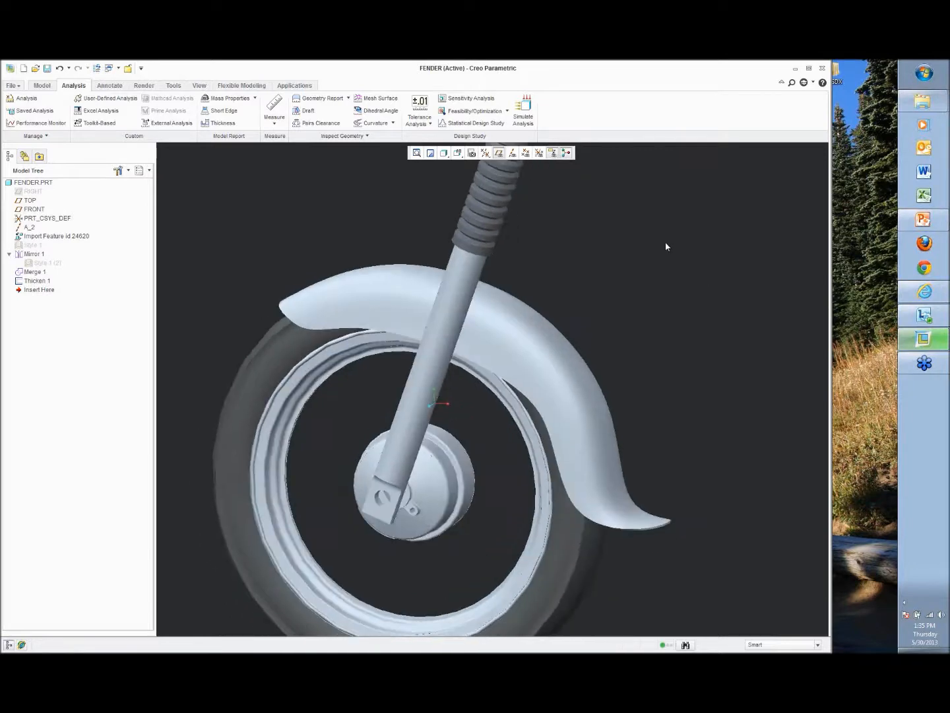
mouse_move(644, 226)
middle_mouse_down()
mouse_move(671, 221)
mouse_move(665, 301)
middle_mouse_up()
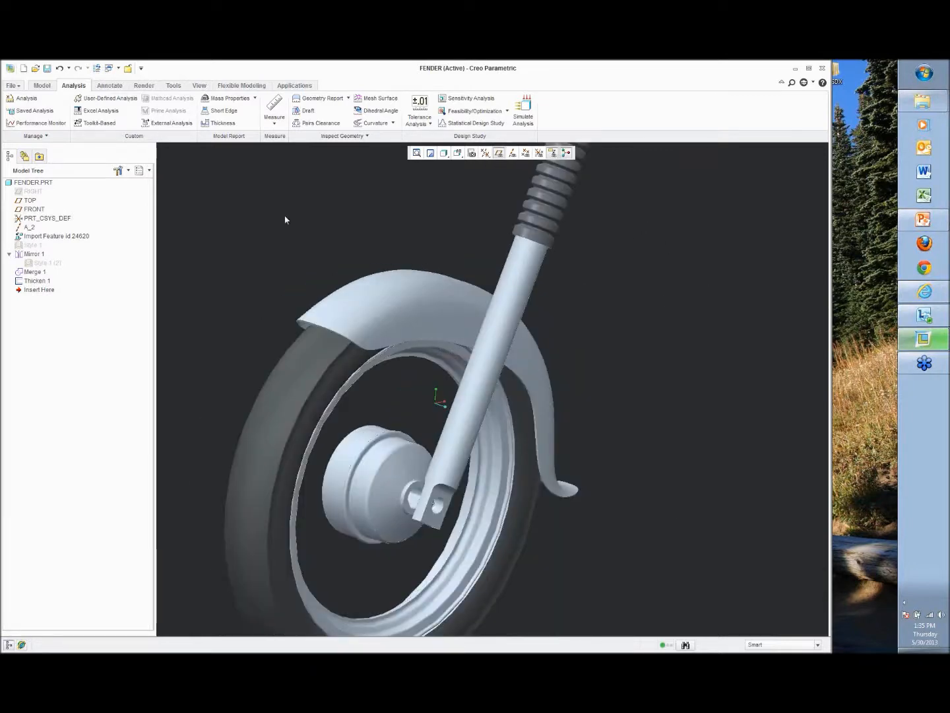
left_click(201, 85)
left_click(496, 110)
left_click(521, 139)
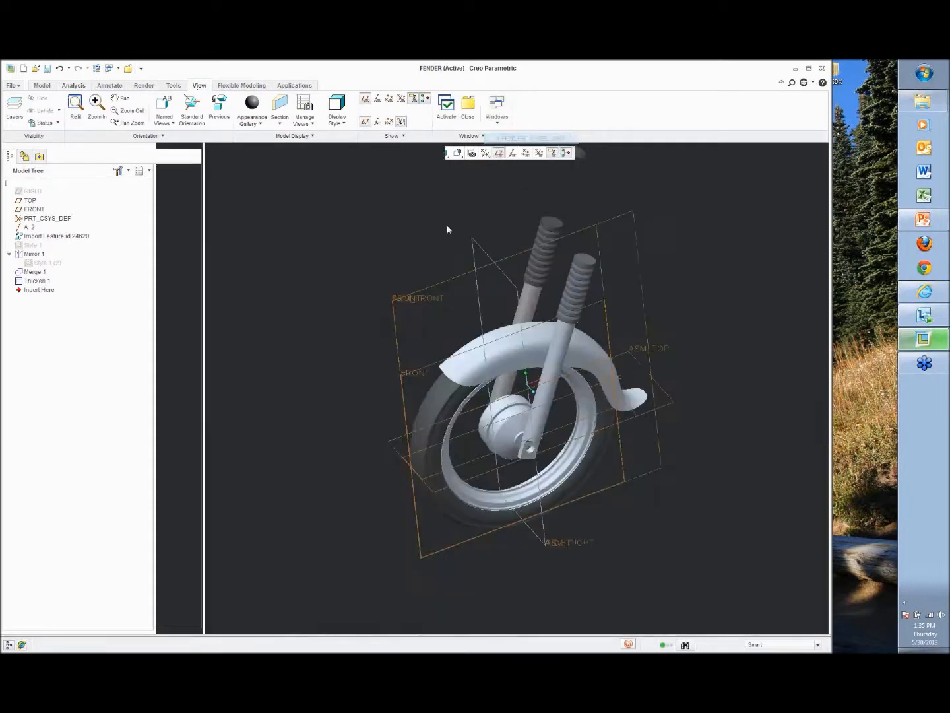
middle_click_drag(436, 197, 379, 220)
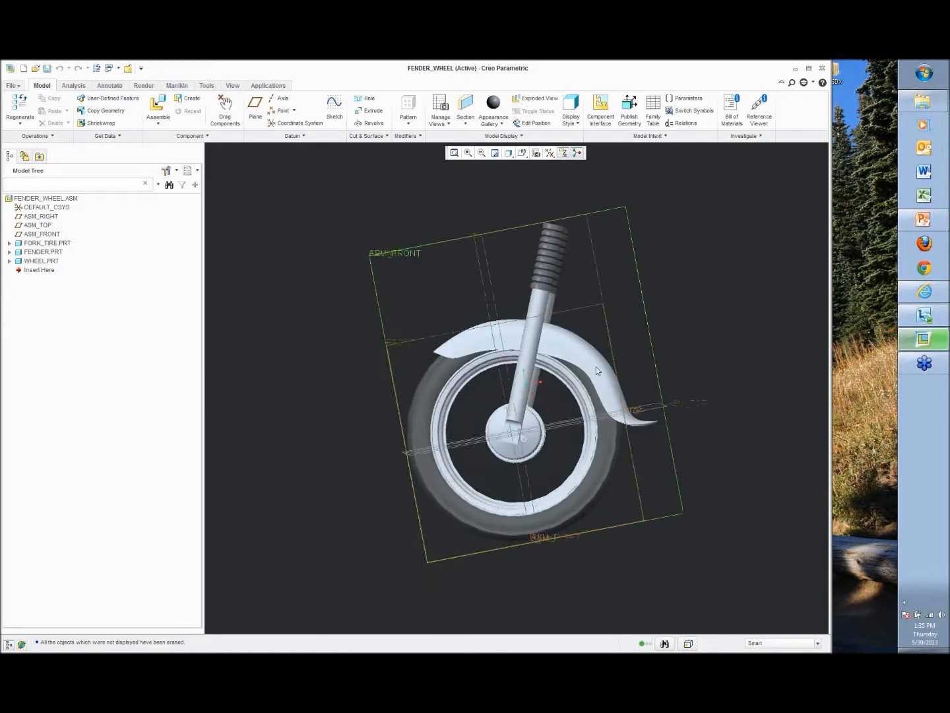
mouse_move(512, 373)
middle_mouse_down()
mouse_move(522, 383)
mouse_move(520, 364)
middle_mouse_up()
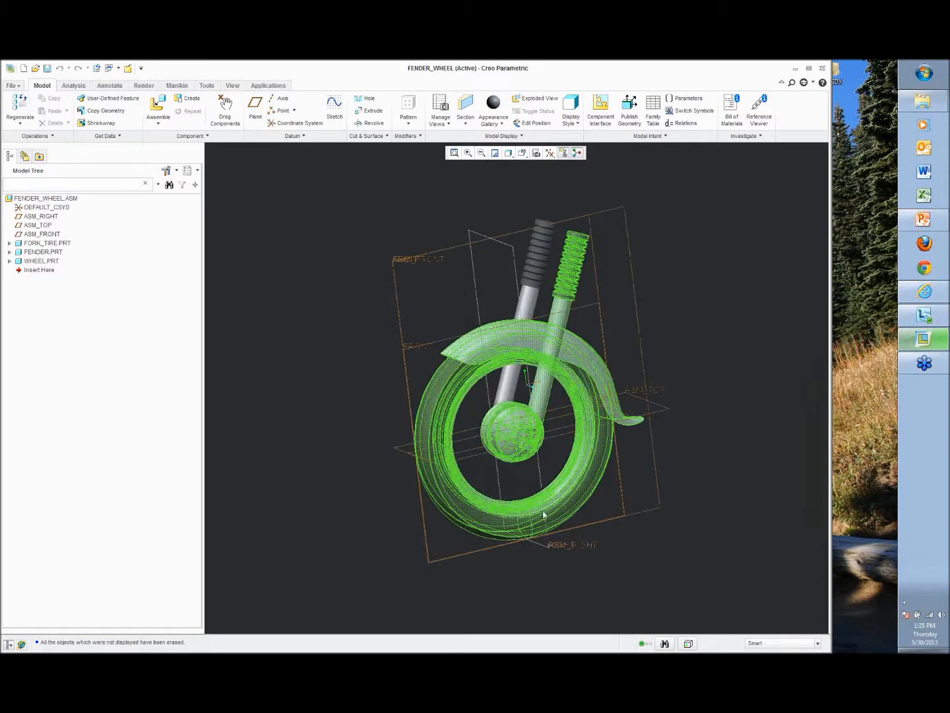
Open WHEEL.PRT from the assembly in its own window and view the rim and hub at an angle.
right_click(38, 260)
left_click(53, 292)
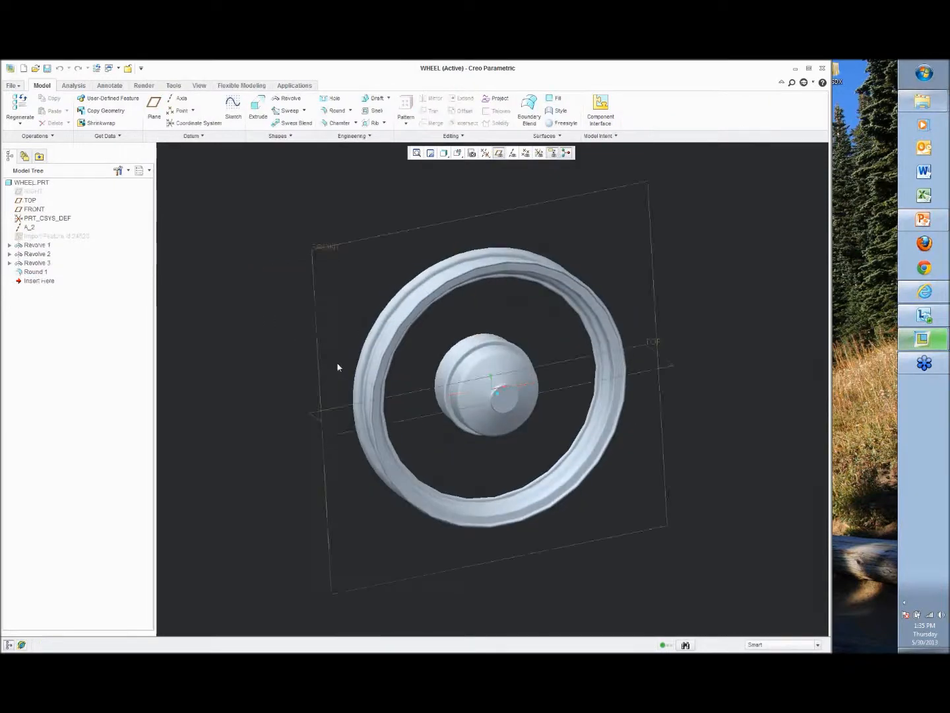
mouse_move(522, 311)
middle_mouse_down()
mouse_move(555, 318)
mouse_move(528, 304)
middle_mouse_up()
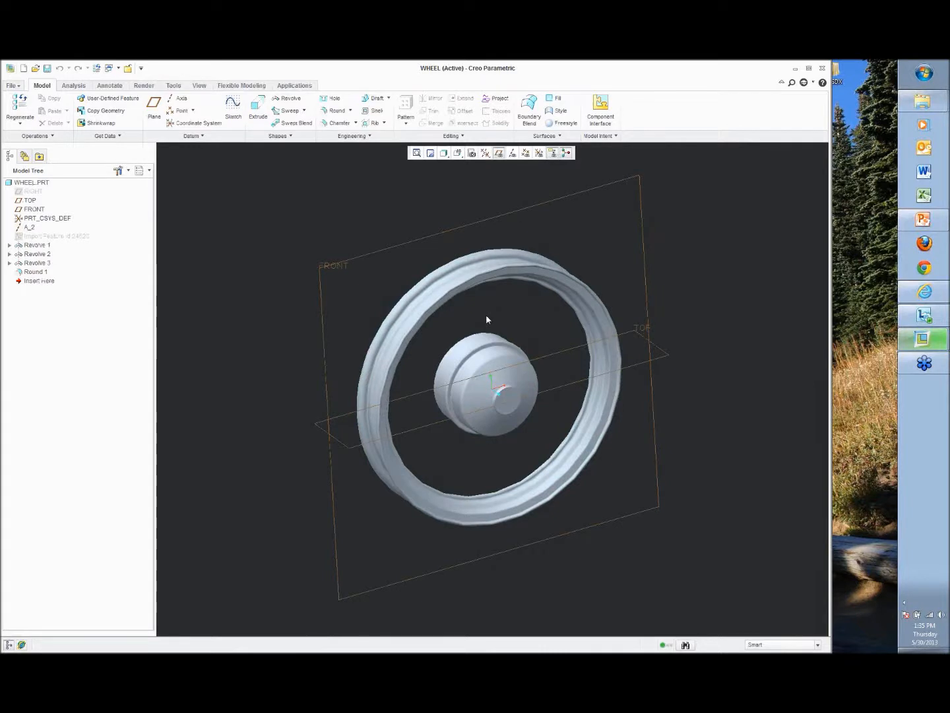
middle_click_drag(525, 307, 509, 349, "shift")
middle_click_drag(509, 349, 520, 347)
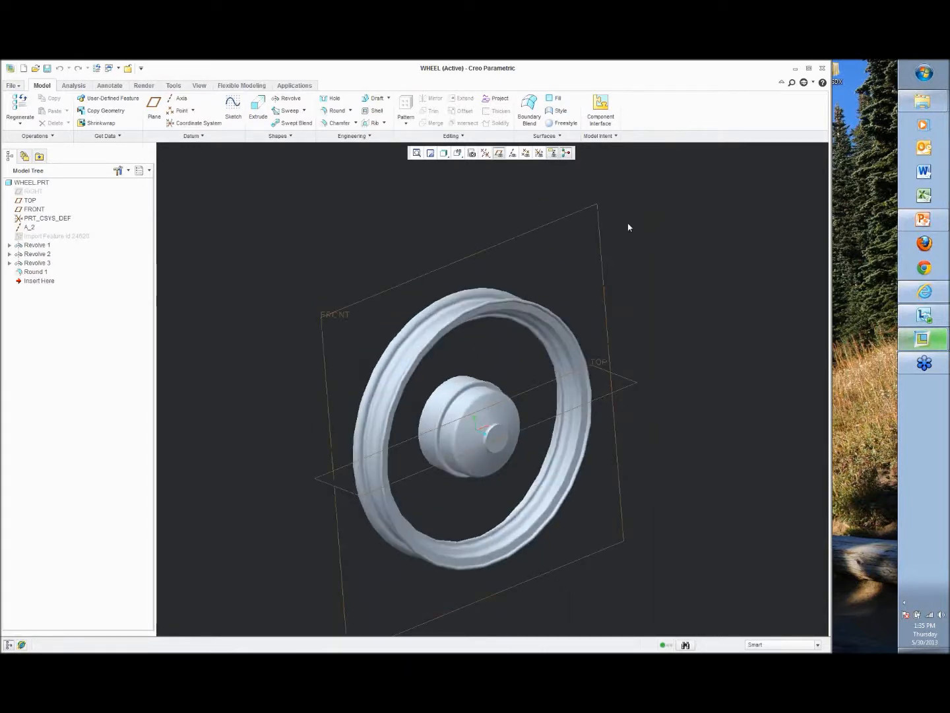
Start a Style feature, make FRONT the active plane, and orient the view parallel to it.
left_click(556, 112)
right_click(476, 216)
left_click(504, 295)
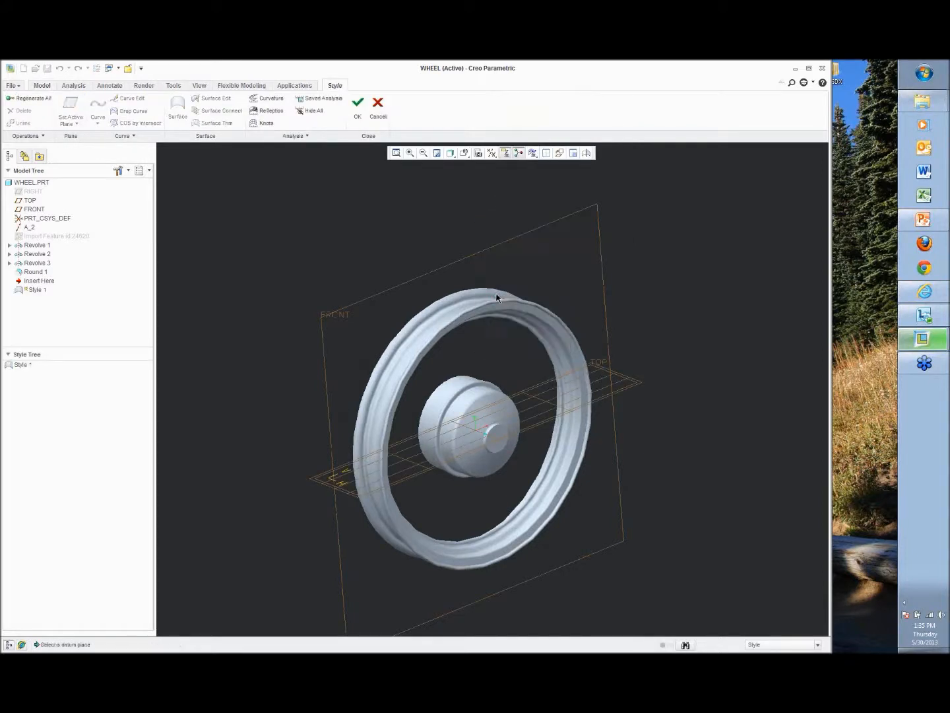
left_click(413, 277)
right_click(365, 215)
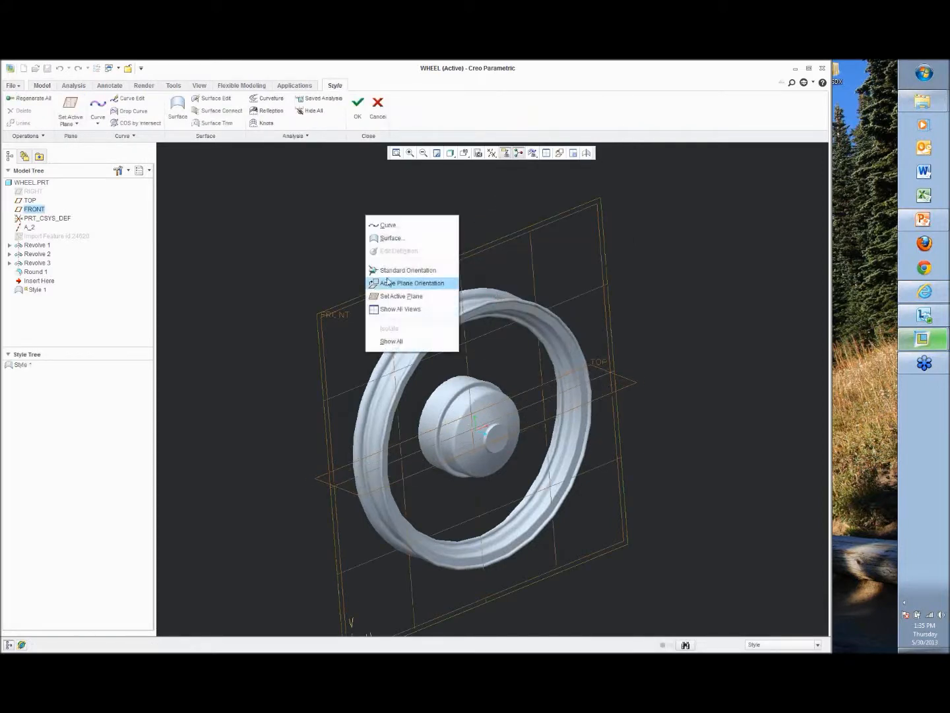
left_click(393, 288)
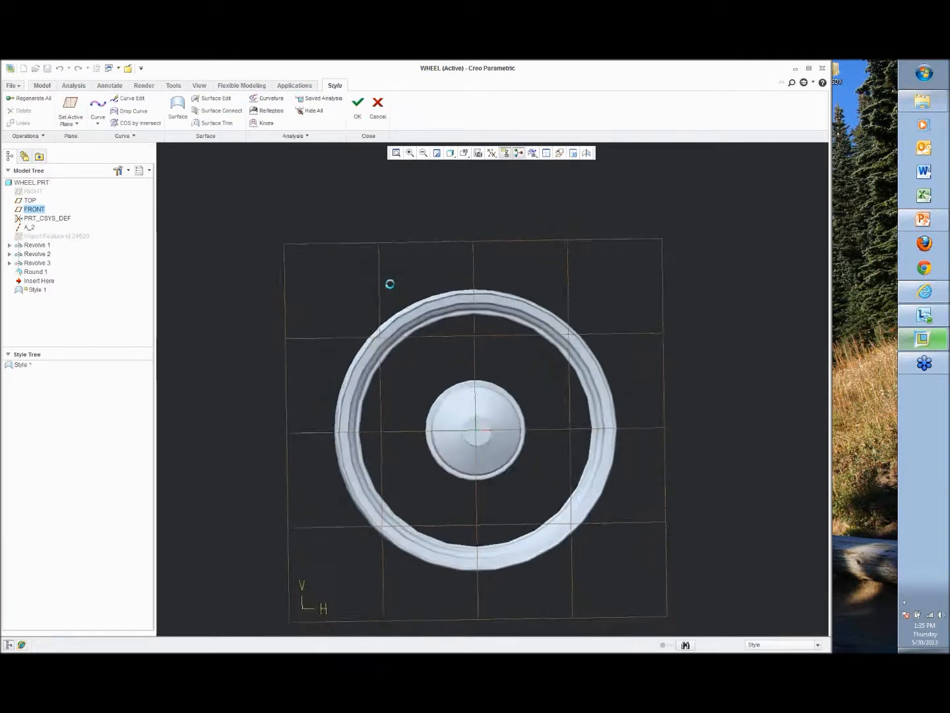
Draw a straight planar Style curve on the FRONT plane from the rim's inner edge diagonally to the hub's outer edge.
left_click(99, 110)
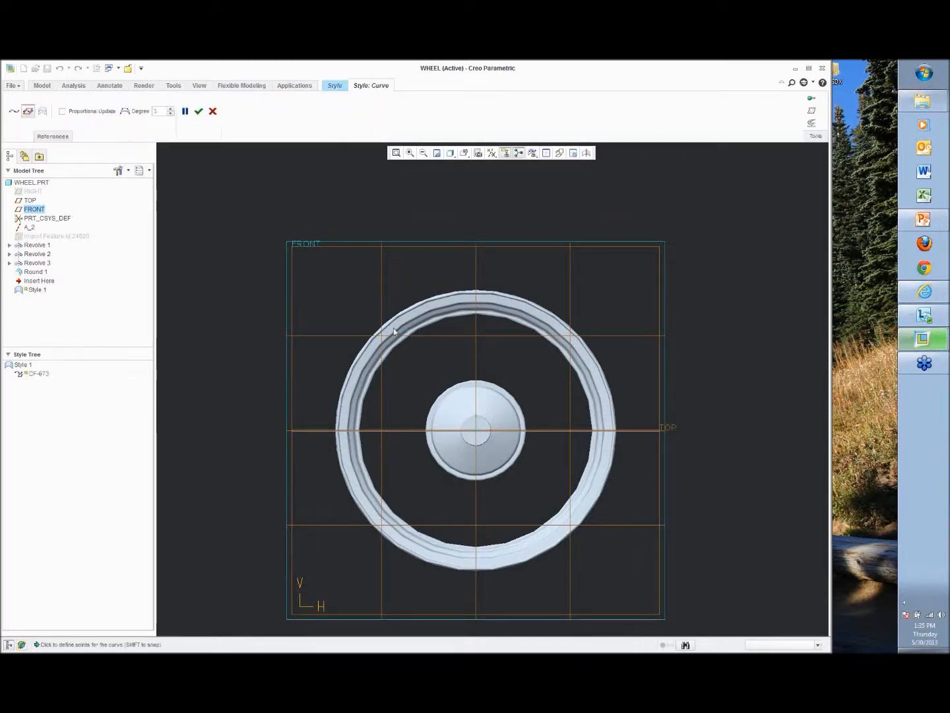
middle_click(451, 403)
middle_click(460, 360)
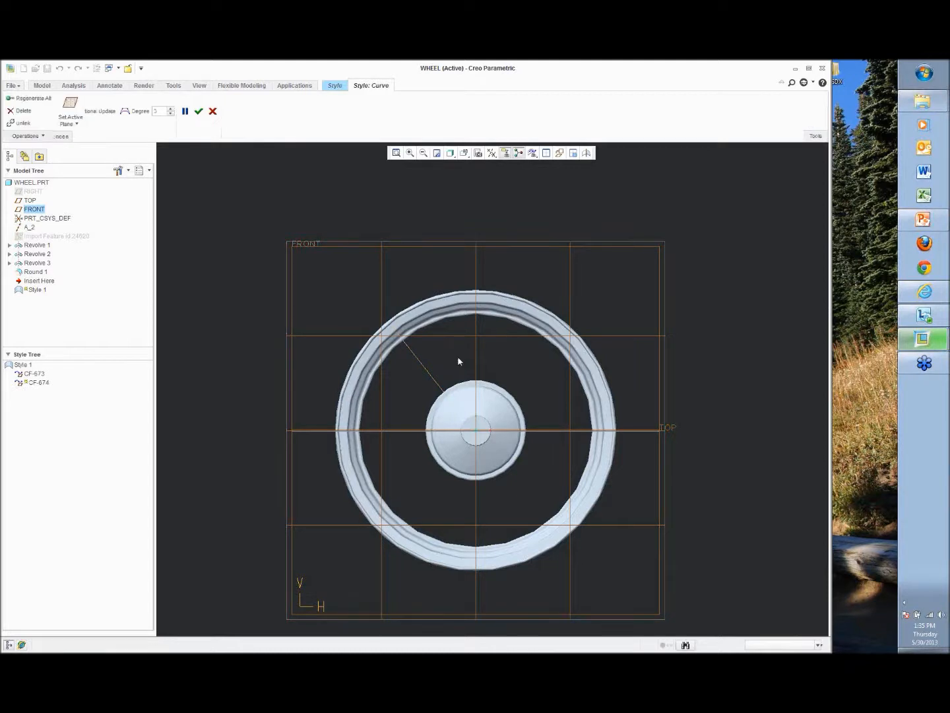
Draw two more straight planar curves on FRONT from the rim to the hub, side by side below the first curve.
left_click(96, 109)
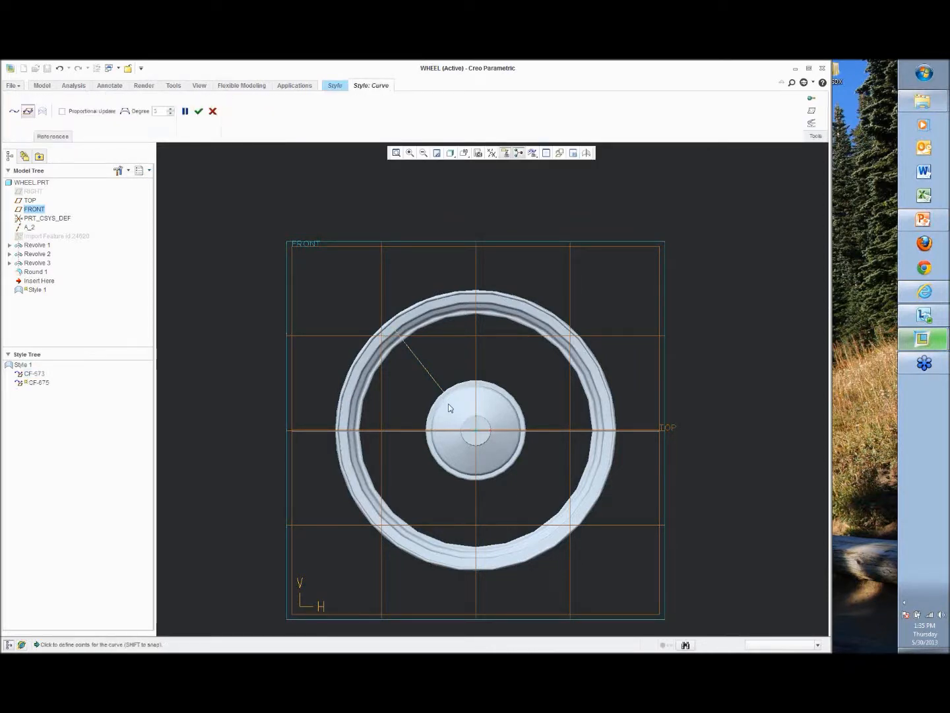
middle_click(458, 363)
left_click(199, 111)
left_click(98, 108)
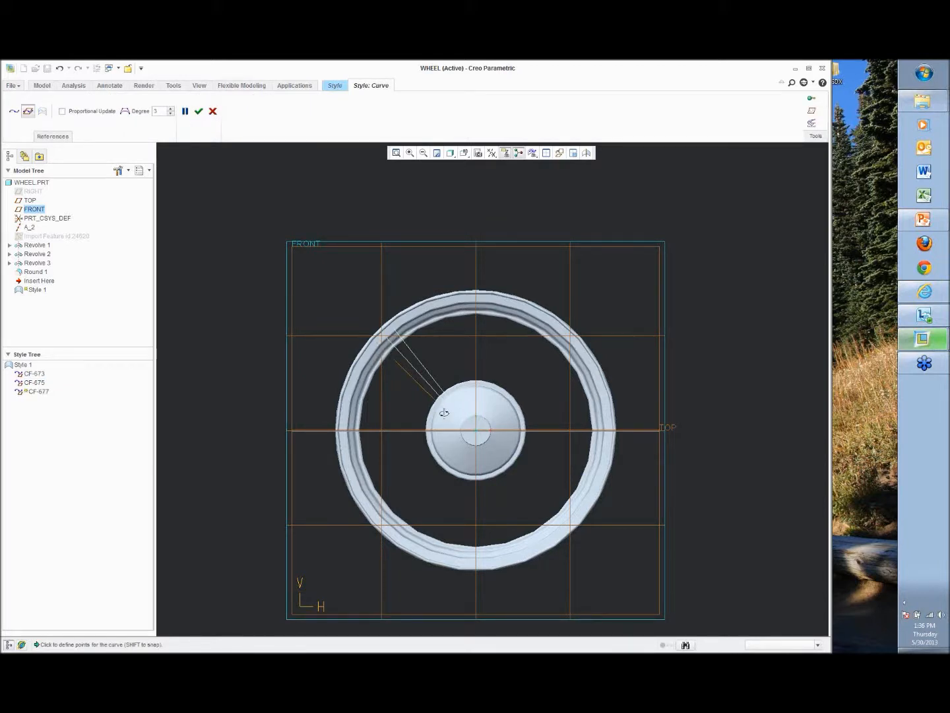
middle_click_drag(444, 413, 443, 417)
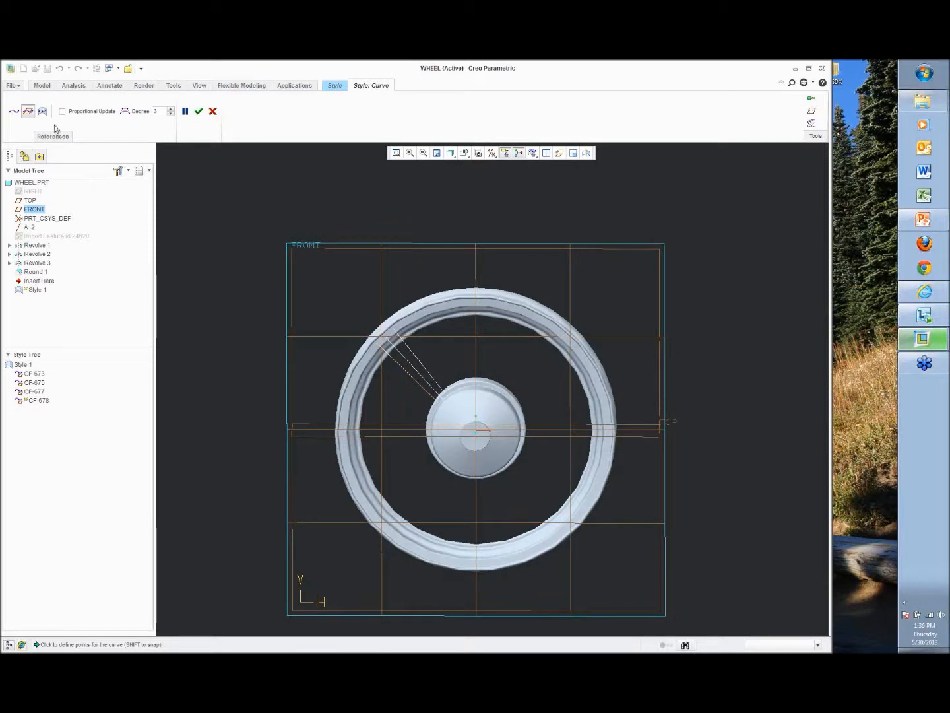
left_click(198, 111)
Draw a fourth straight planar curve on FRONT from the rim to the hub, below the other three.
scroll(303, 300, "down", 2)
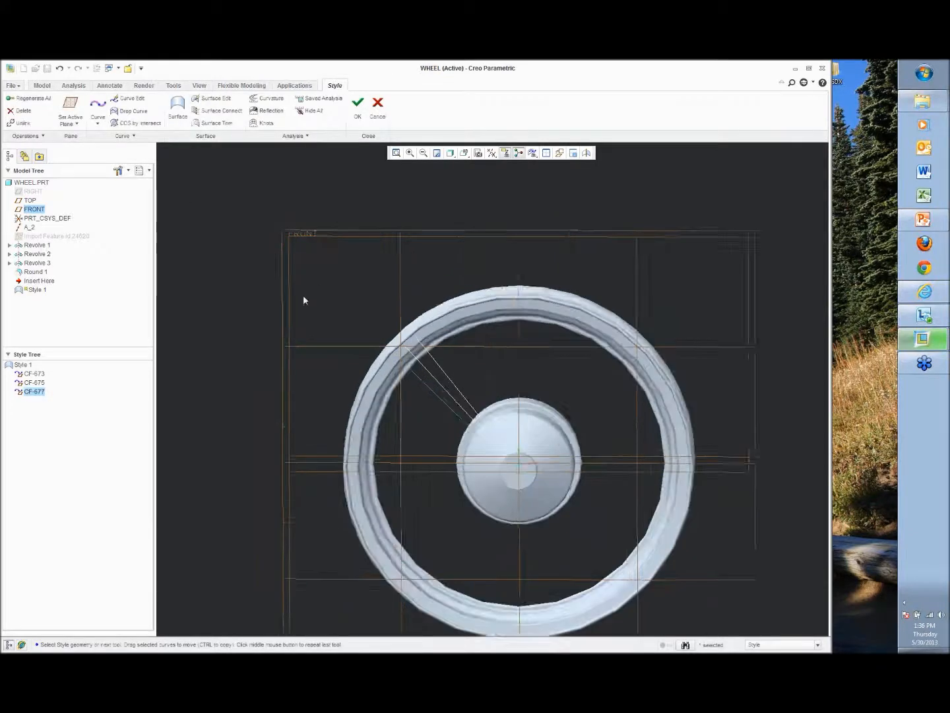
scroll(305, 300, "down", 1)
middle_click_drag(435, 407, 434, 393)
left_click(433, 391)
left_click(98, 104)
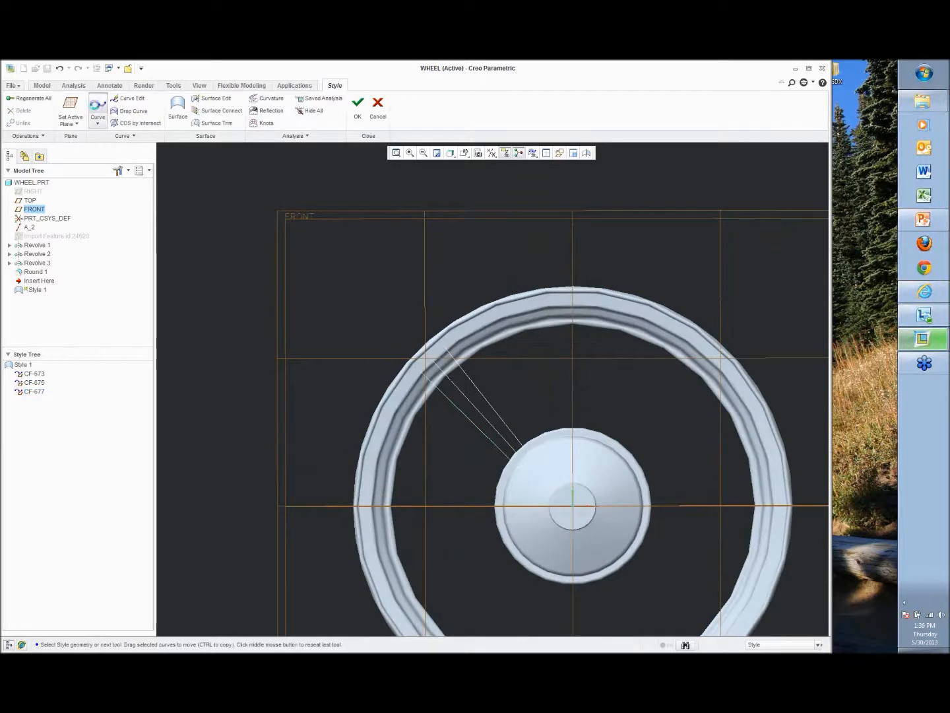
left_click(413, 379)
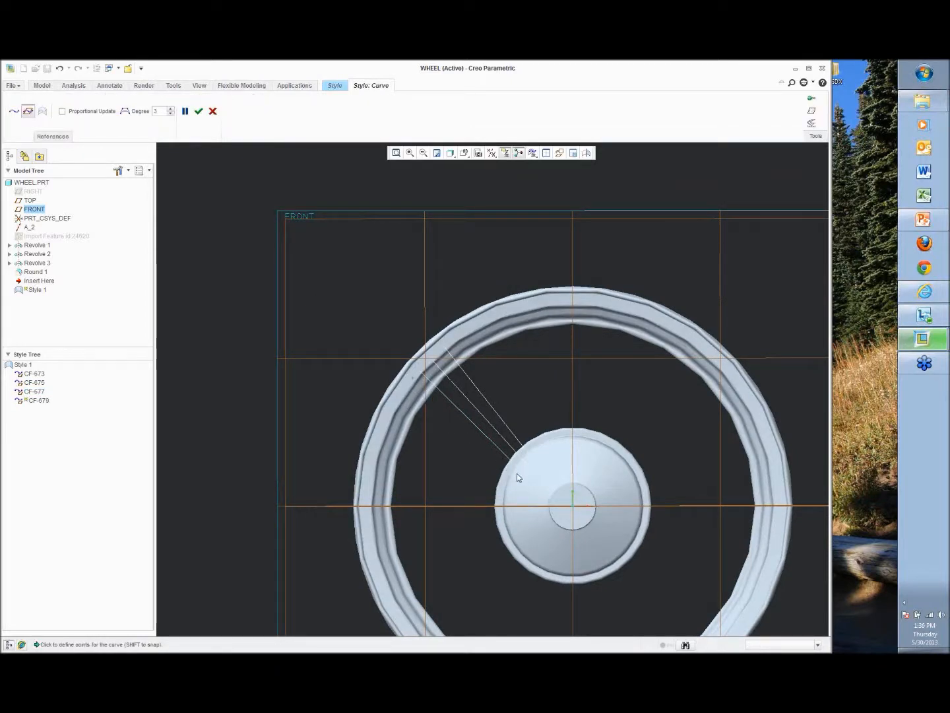
left_click(520, 477)
middle_click(546, 392)
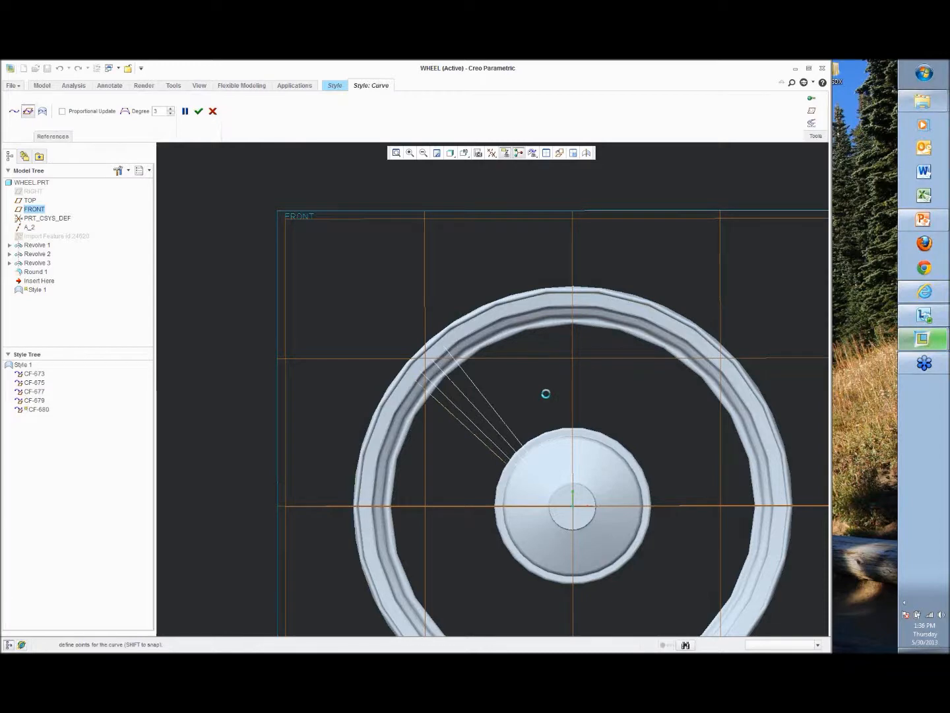
left_click(537, 388)
Add a midpoint to each of the two lower spoke curves and pull it outward so both curves bow down toward the rim.
scroll(502, 395, "down", 3)
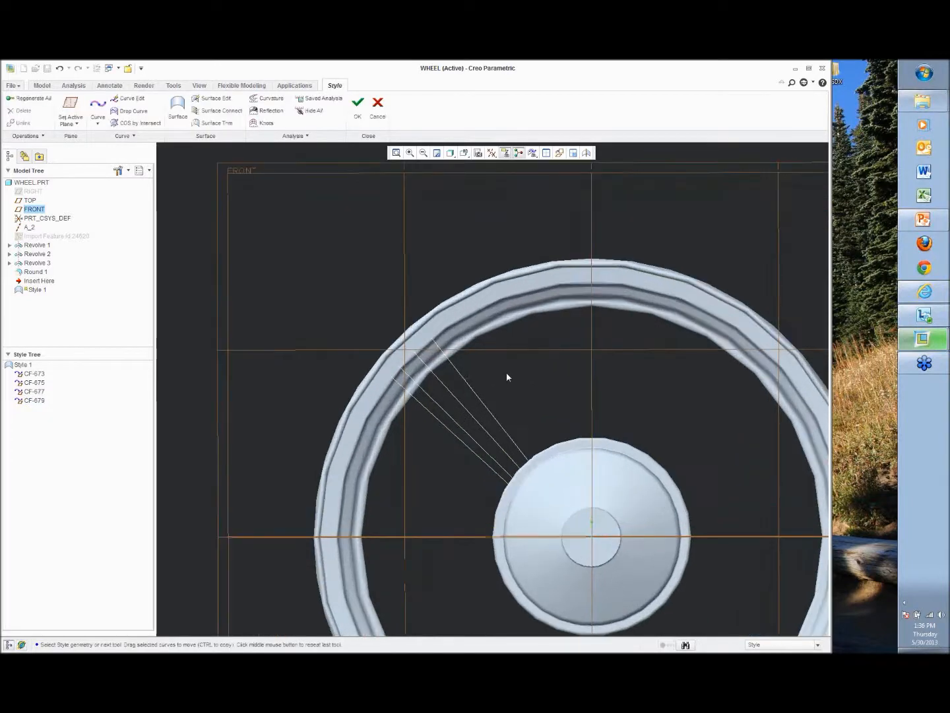
scroll(497, 384, "down", 2)
left_click(357, 323)
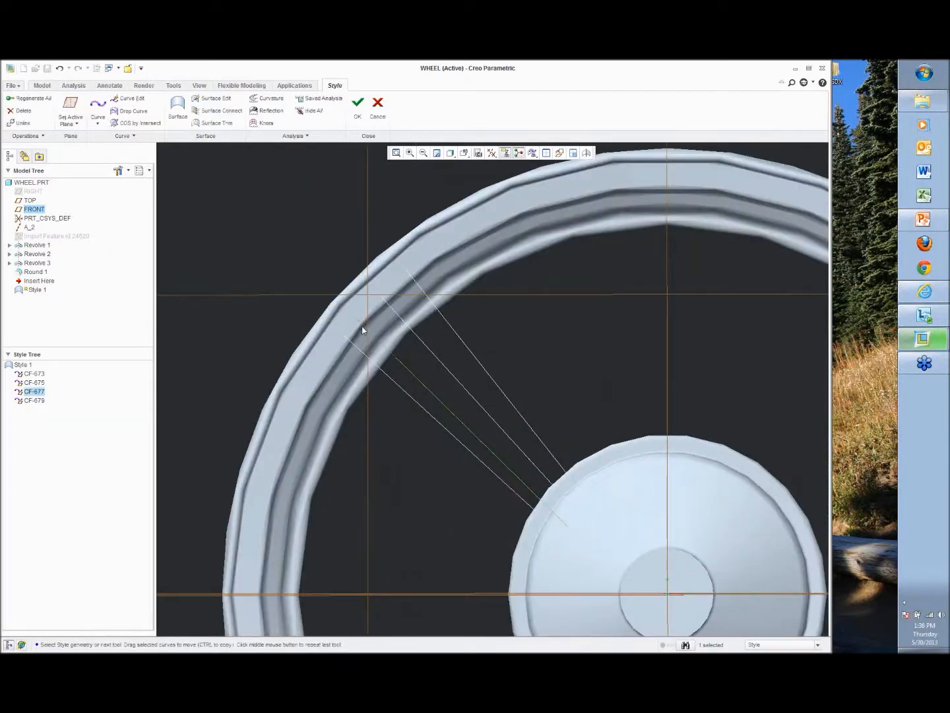
double_click(357, 319)
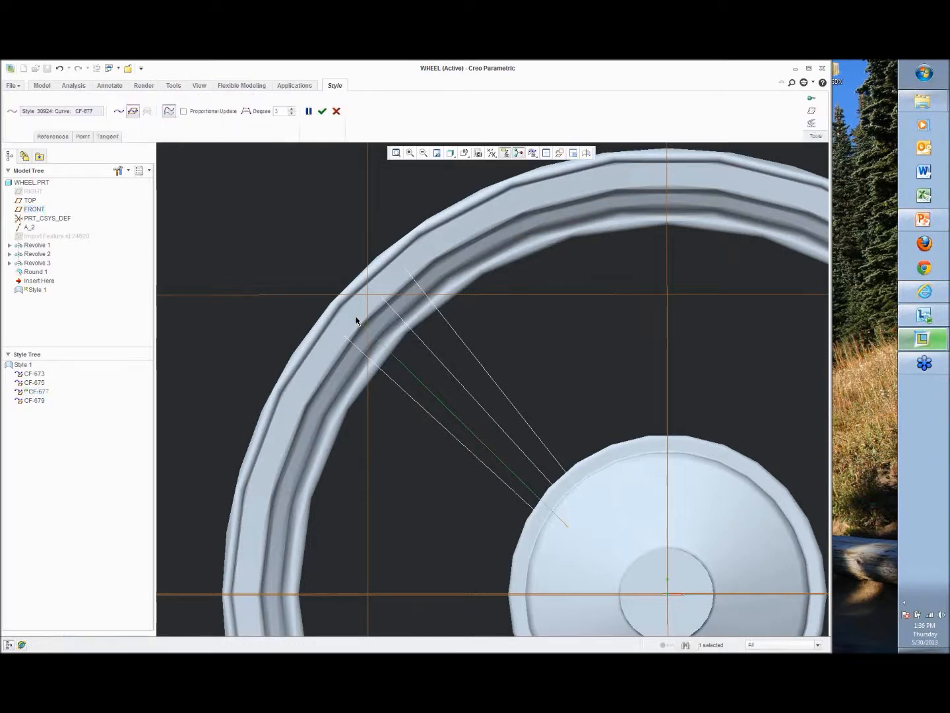
right_click(447, 407)
left_click(468, 450)
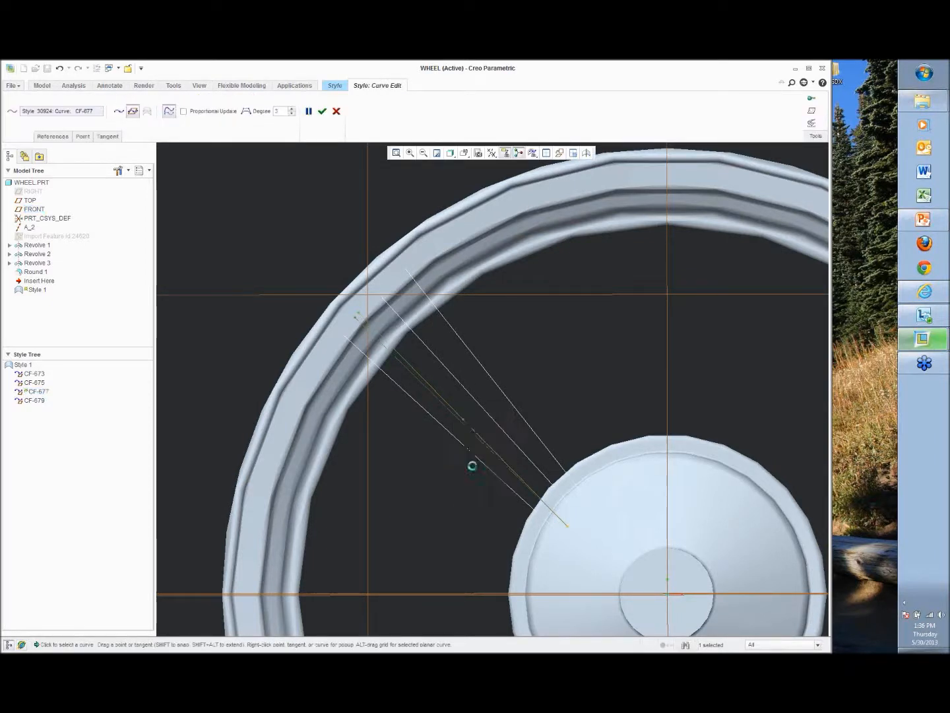
left_click(448, 434)
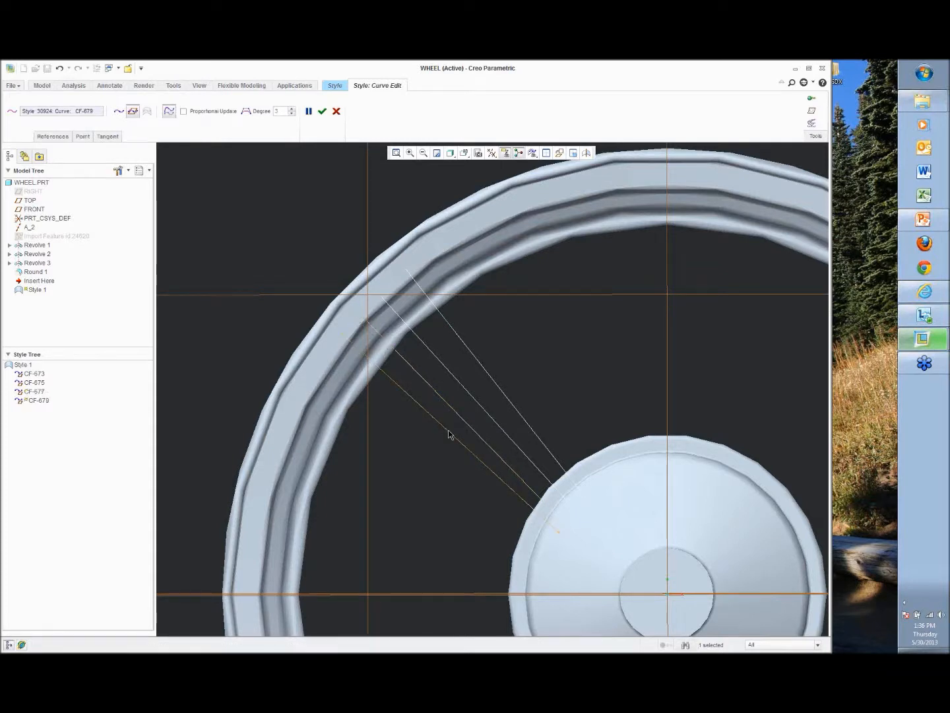
right_click(448, 435)
left_click(461, 450)
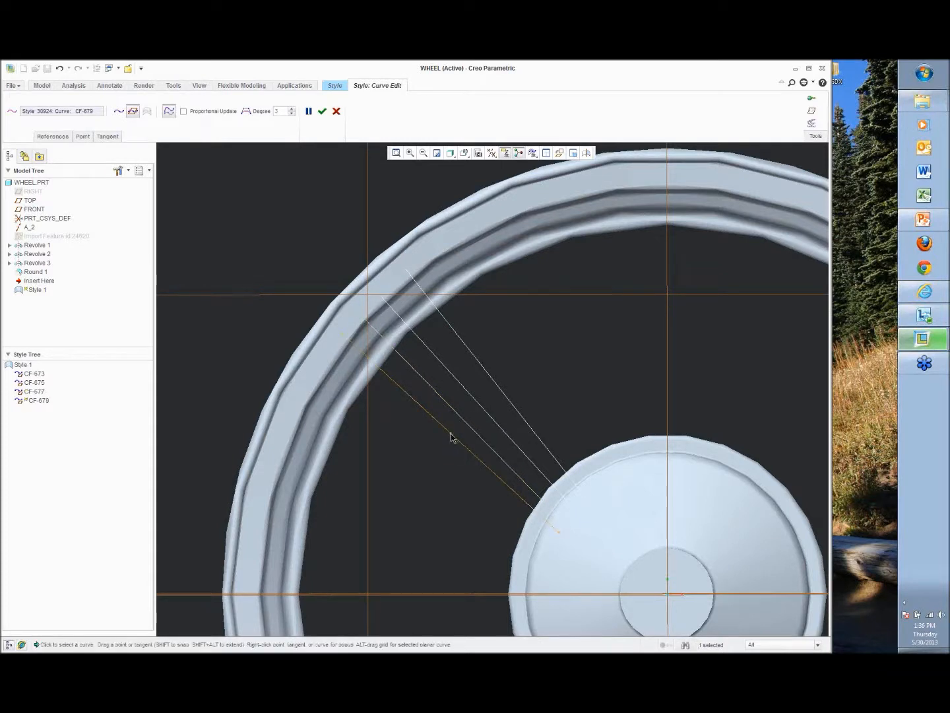
left_click_drag(446, 443, 438, 452)
left_click(449, 434)
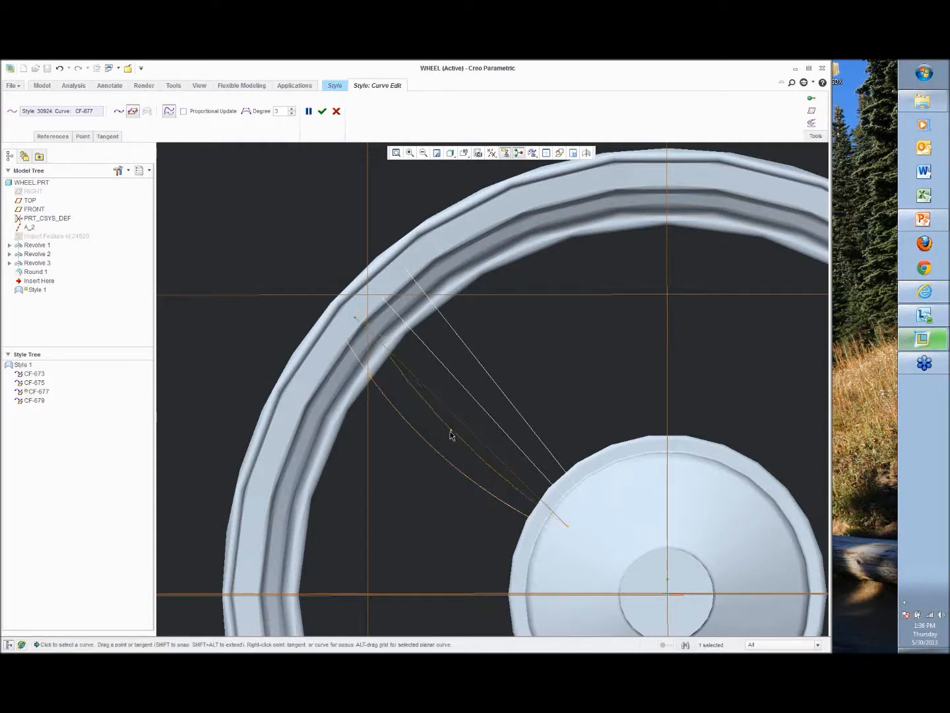
Add a midpoint to each of the two upper spoke curves and bow them to match the lower pair.
right_click(485, 409)
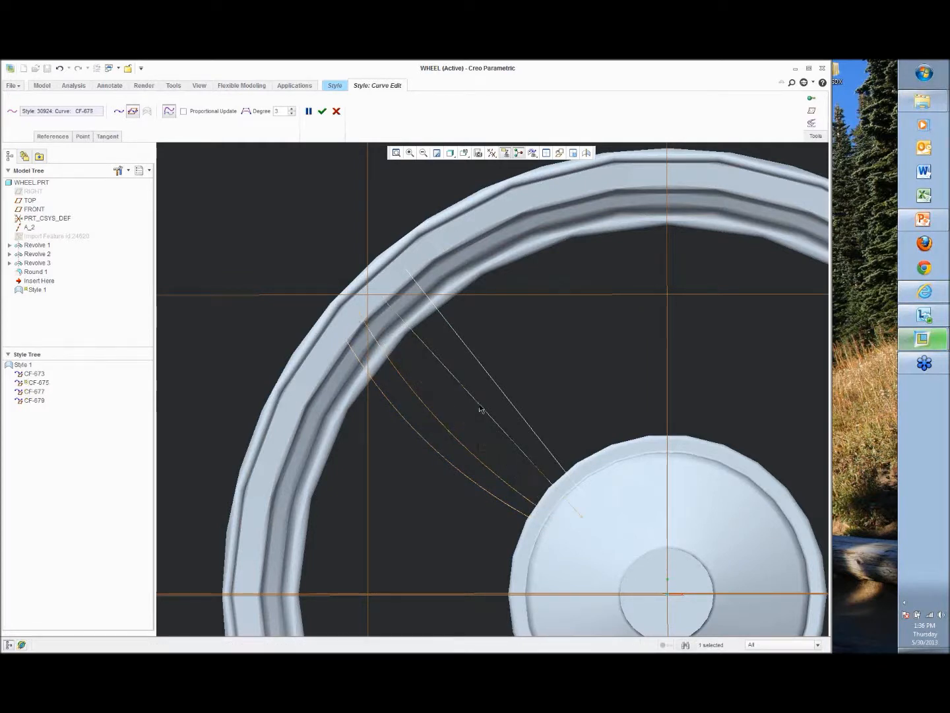
left_click(503, 413)
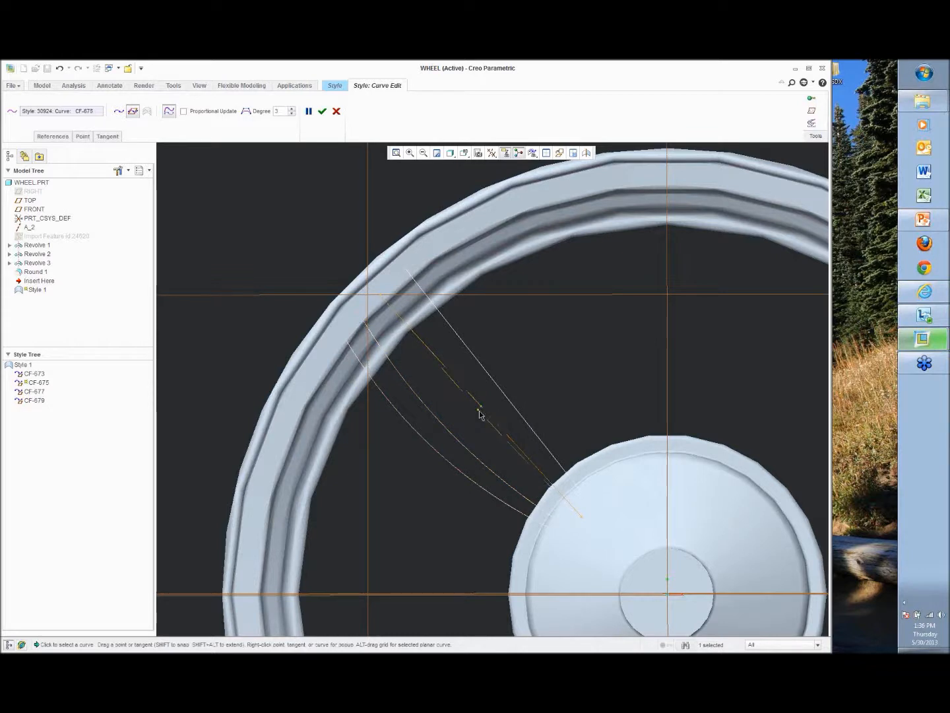
left_click_drag(479, 417, 488, 413)
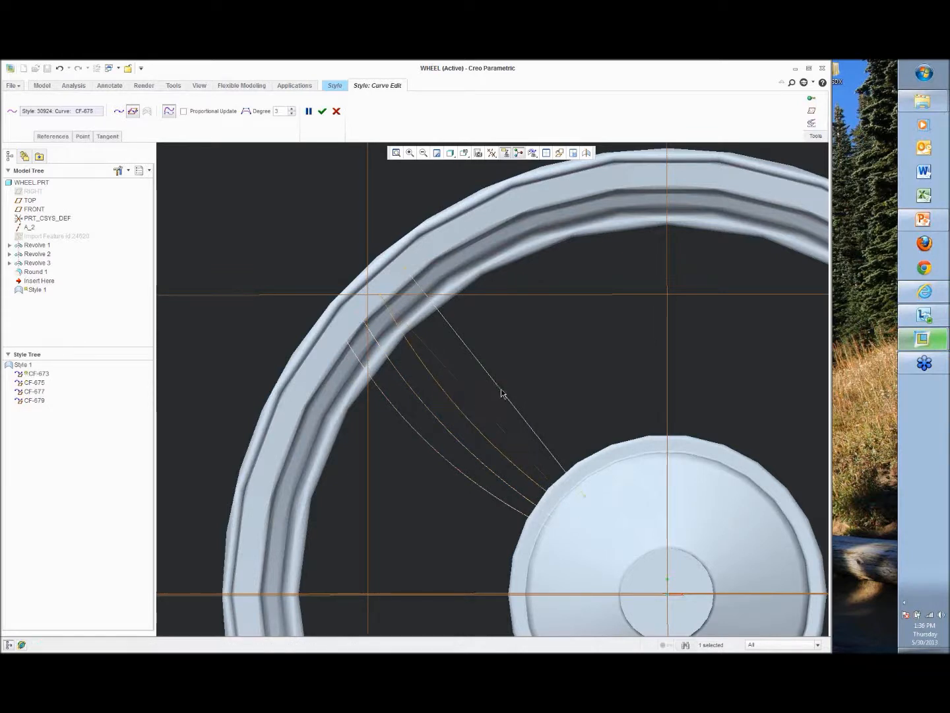
right_click(502, 395)
left_click(517, 449)
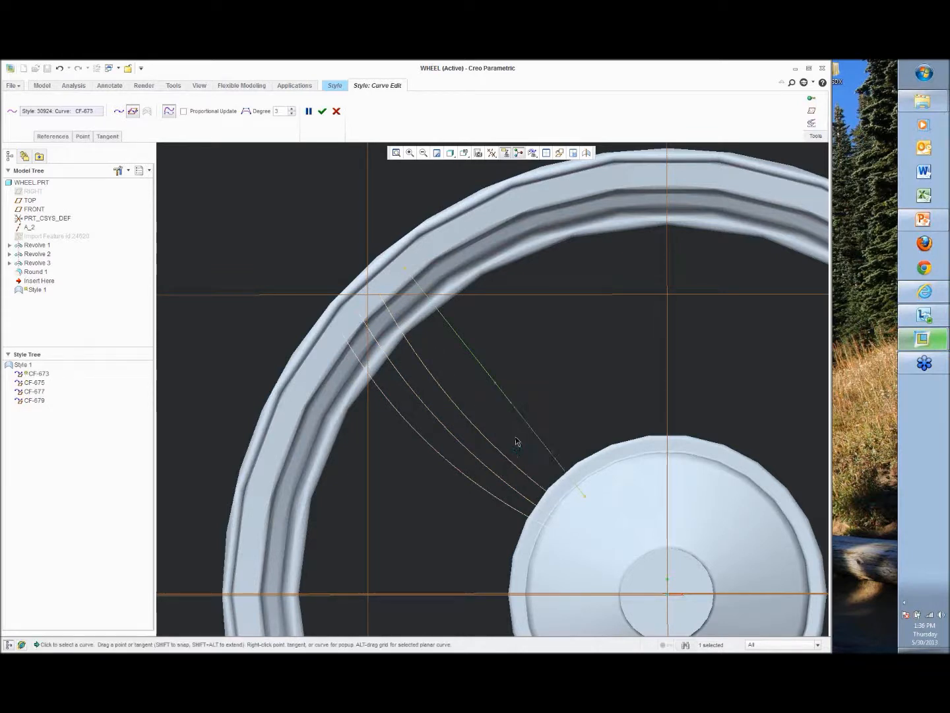
left_click_drag(494, 384, 477, 397)
Offset the second spoke curve (CF-675) from the FRONT plane by 5.
left_click(380, 295)
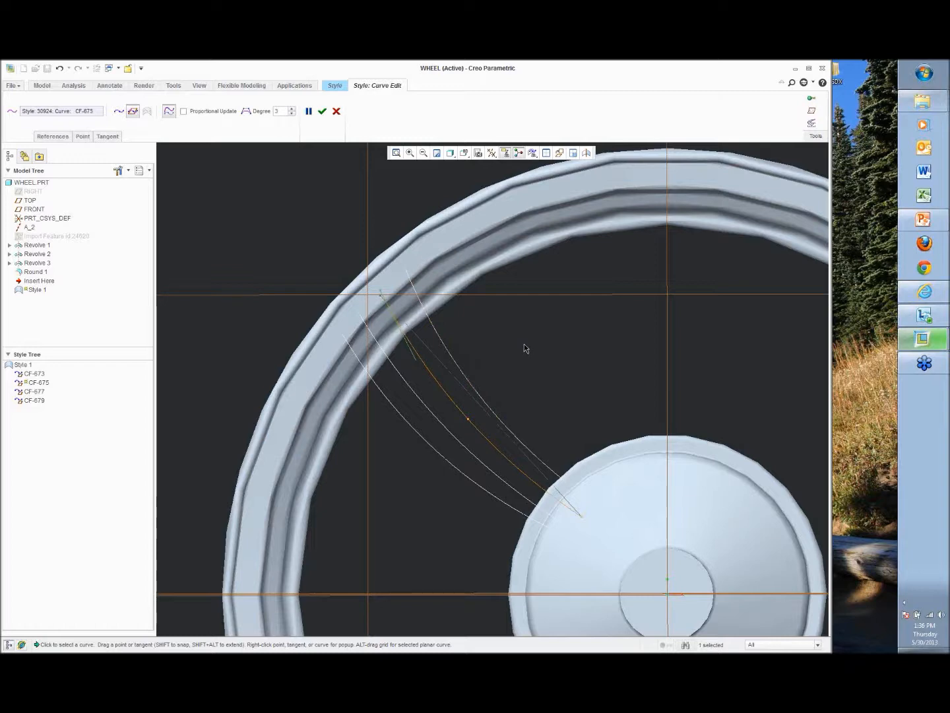
mouse_move(526, 343)
middle_mouse_down("shift")
mouse_move(524, 324)
mouse_move(516, 339)
mouse_move(648, 343)
mouse_move(581, 336)
middle_mouse_up("shift")
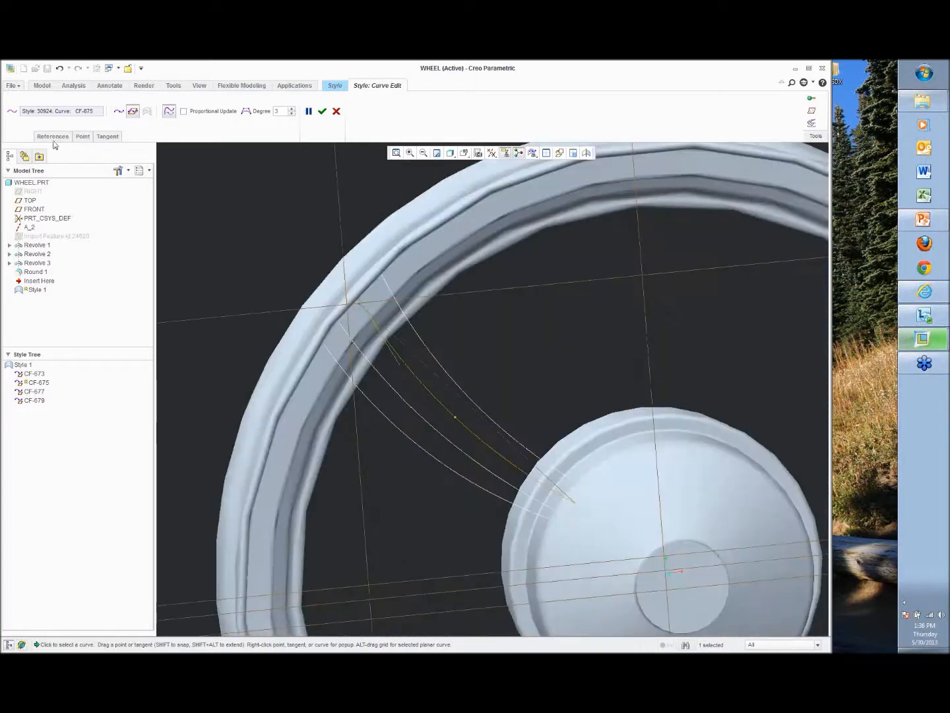
left_click(54, 137)
left_click(104, 174)
type("5")
key("Return")
middle_click_drag(370, 343, 437, 343)
Offset the third spoke curve (CF-677) from the FRONT plane by -5, accept the curve edits, and complete the Style feature.
left_click(531, 391)
double_click(103, 174)
type("-5")
key("Return")
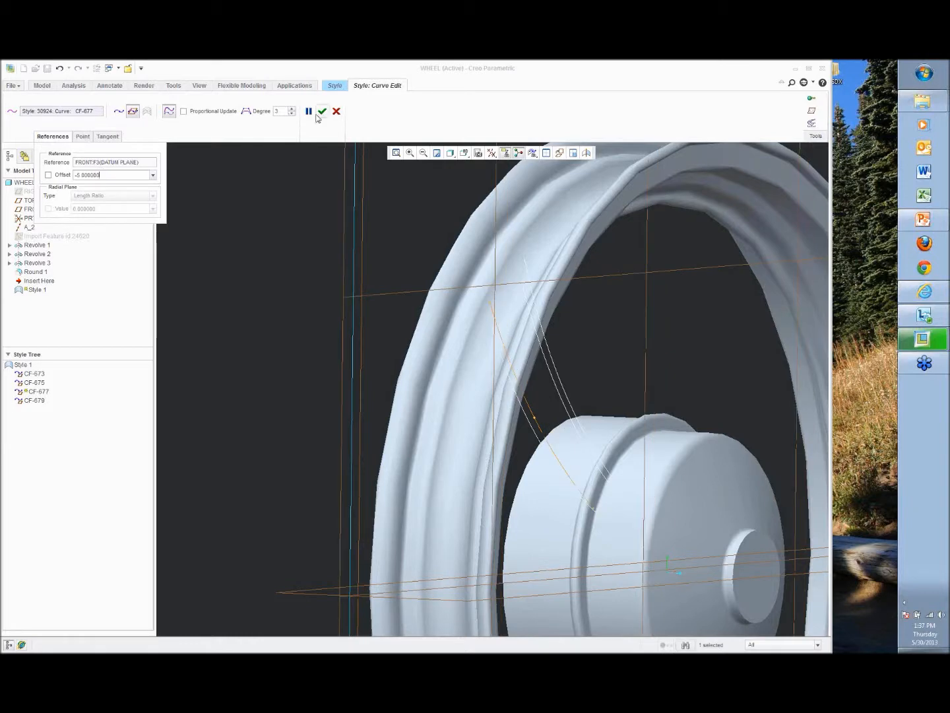
left_click(322, 112)
mouse_move(625, 348)
middle_mouse_down()
mouse_move(588, 328)
mouse_move(633, 356)
middle_mouse_up()
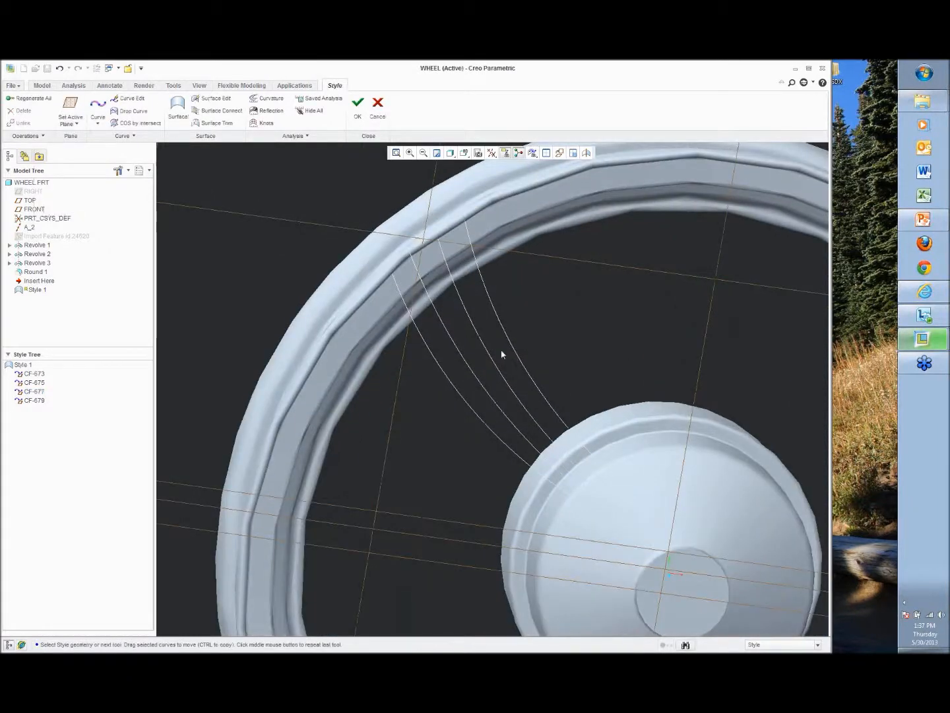
left_click(357, 105)
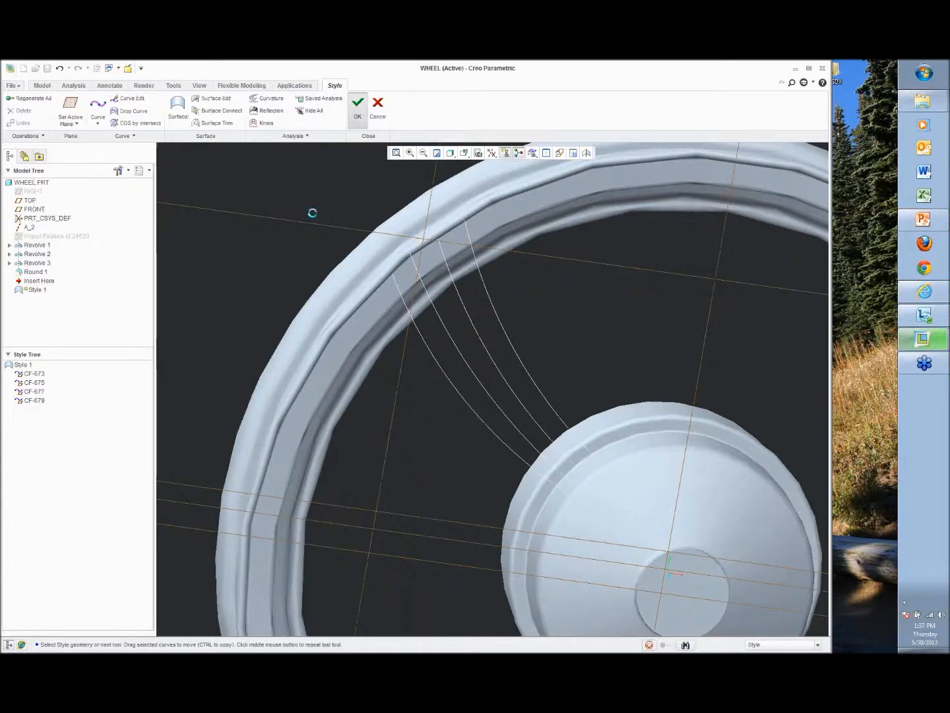
middle_click_drag(281, 261, 310, 274)
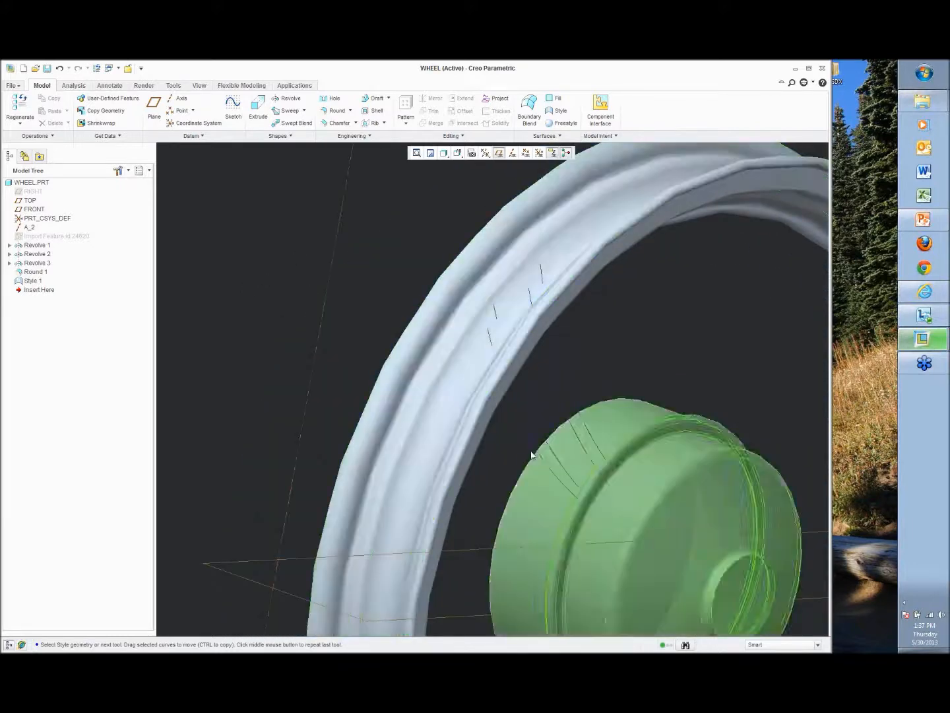
Redefine Style 1 to add a surface through all four spoke curves in order, and complete the feature.
left_click(31, 282)
right_click(38, 284)
left_click(68, 355)
left_click(179, 108)
left_click(565, 382)
left_click(554, 388, "ctrl")
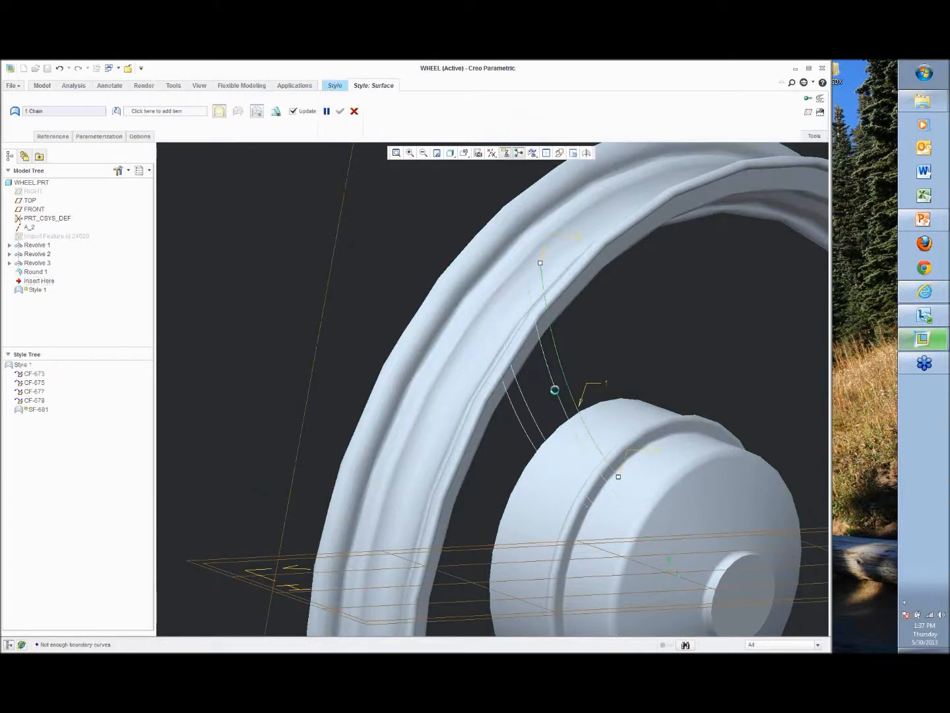
left_click(522, 428, "ctrl")
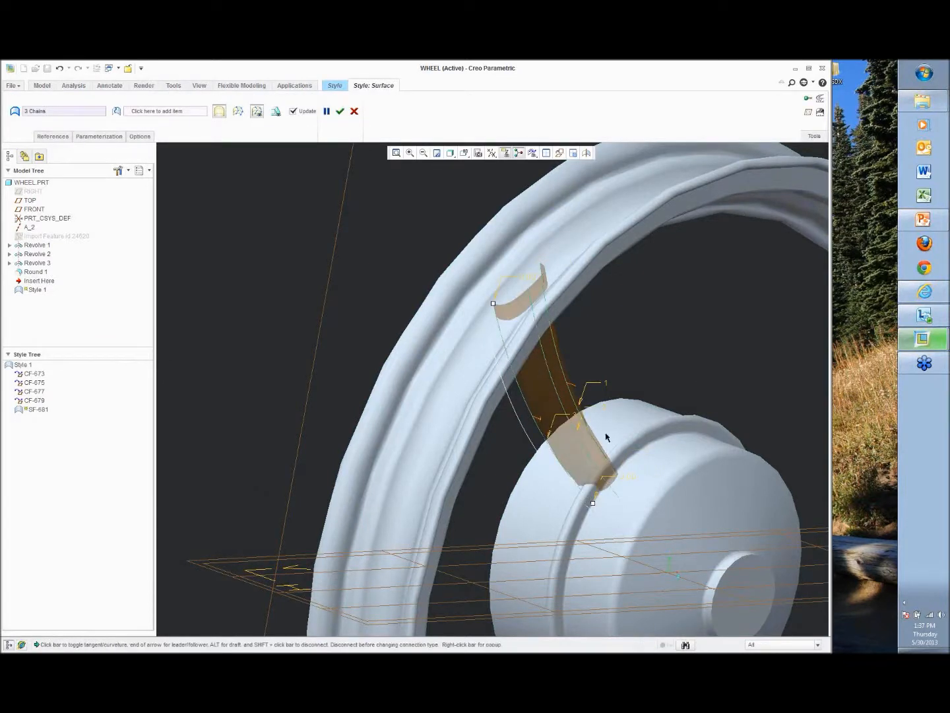
left_click(517, 423, "ctrl")
middle_click(673, 342)
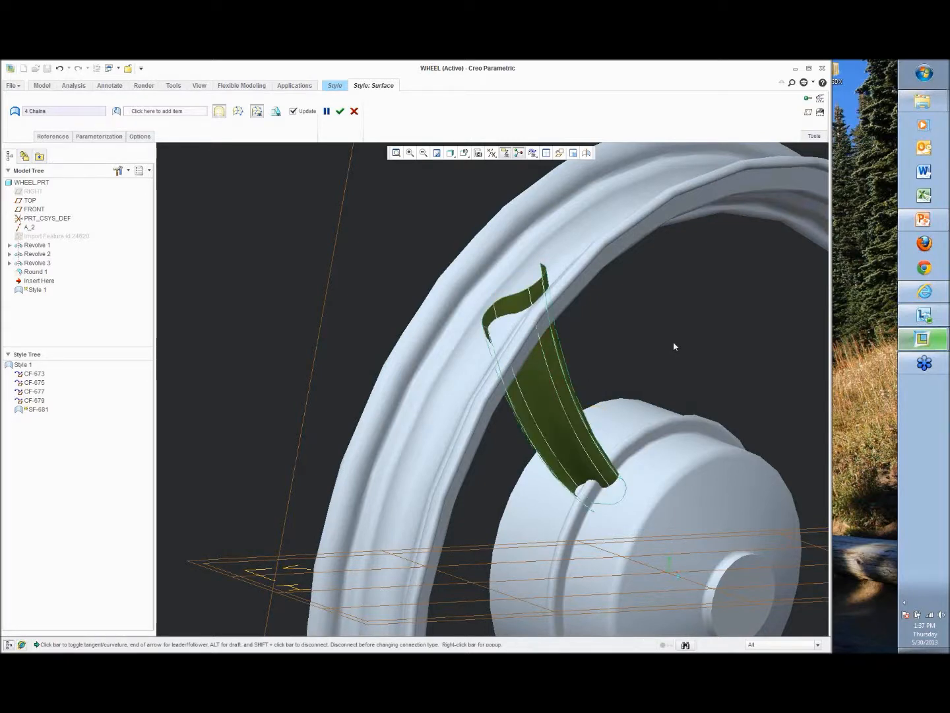
middle_click_drag(663, 323, 638, 319)
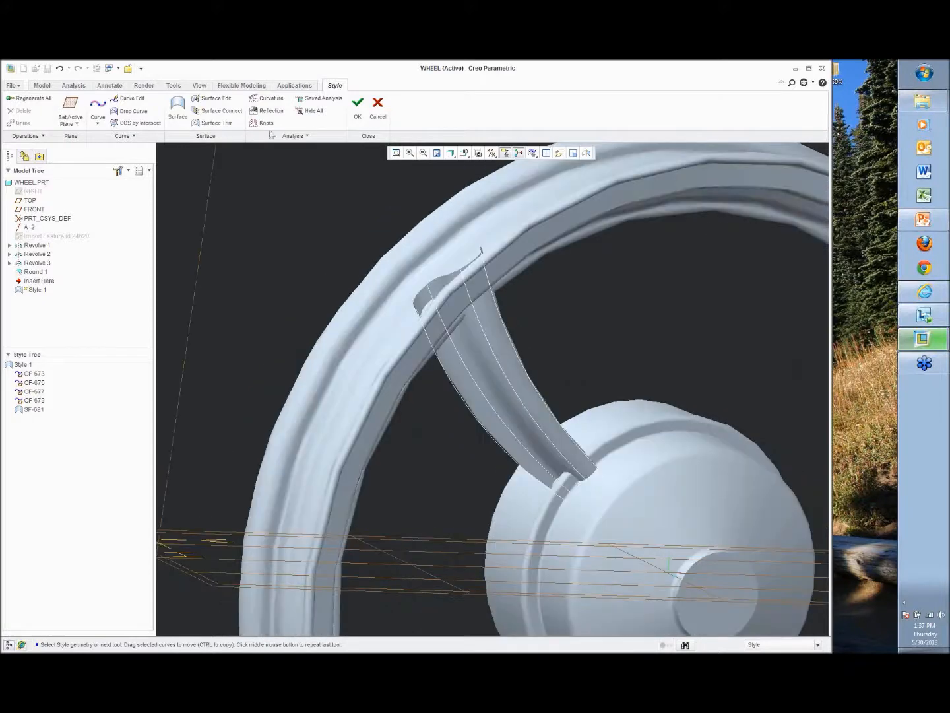
left_click(359, 111)
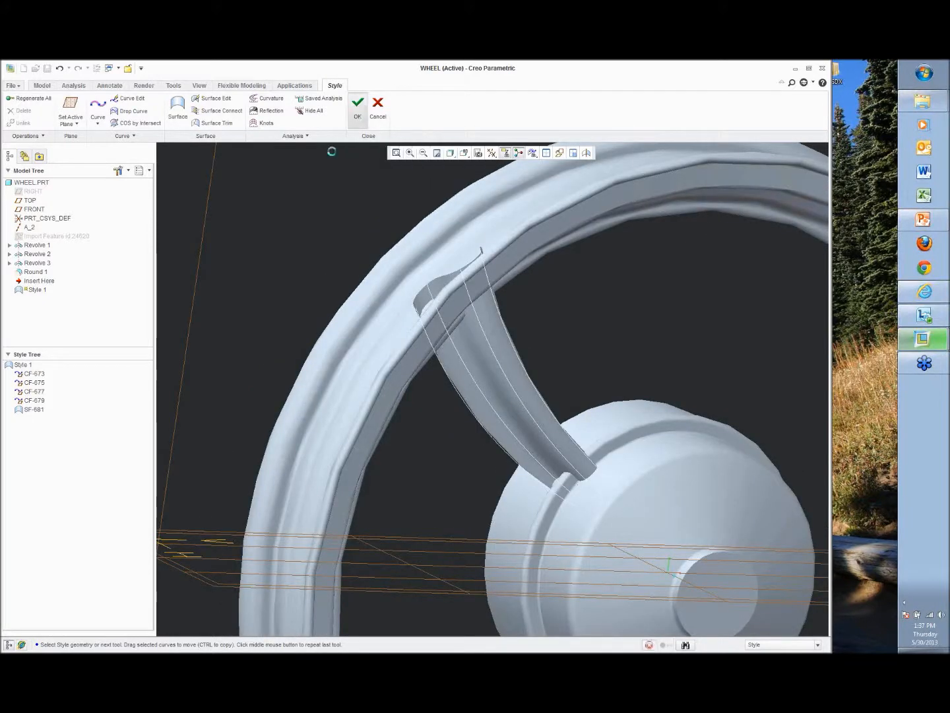
Thicken the spoke's Style surface symmetrically to both sides with a thickness of 3.
left_click(525, 395)
left_click(524, 386)
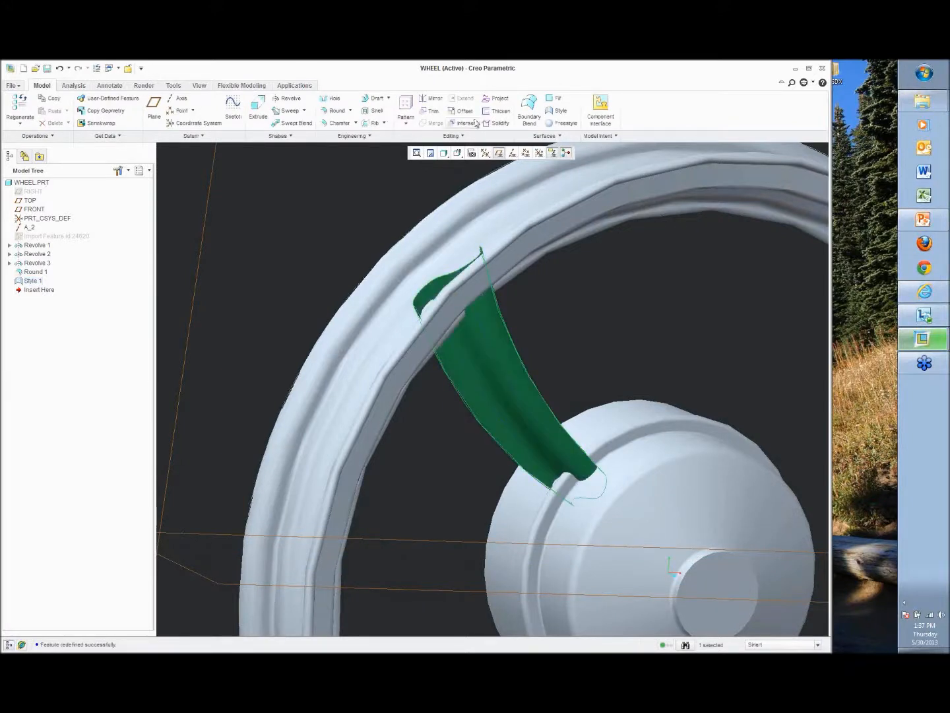
left_click(504, 112)
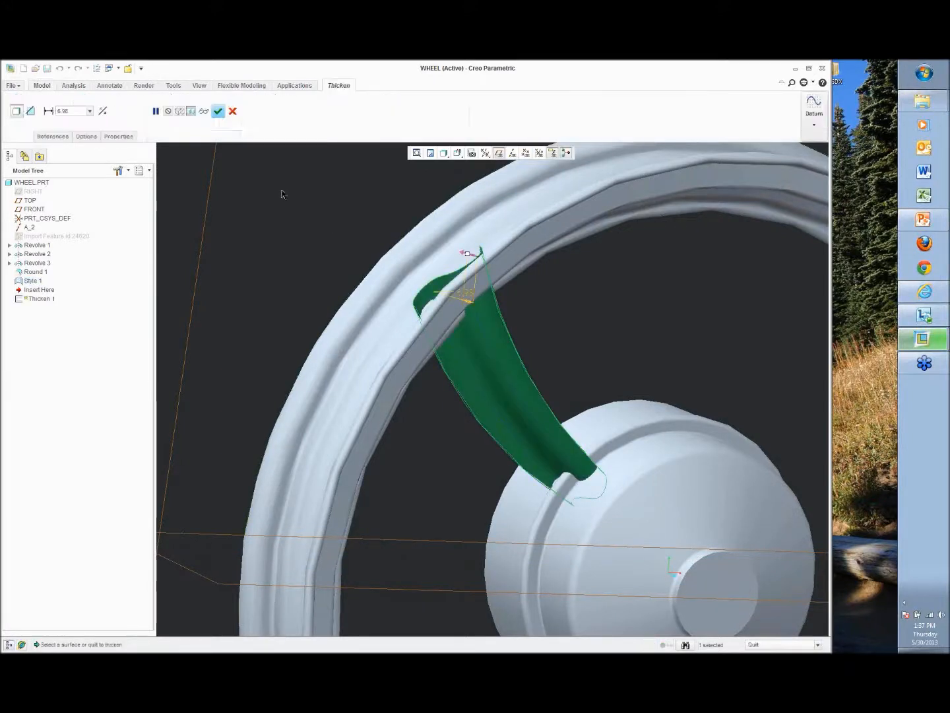
left_click(103, 111)
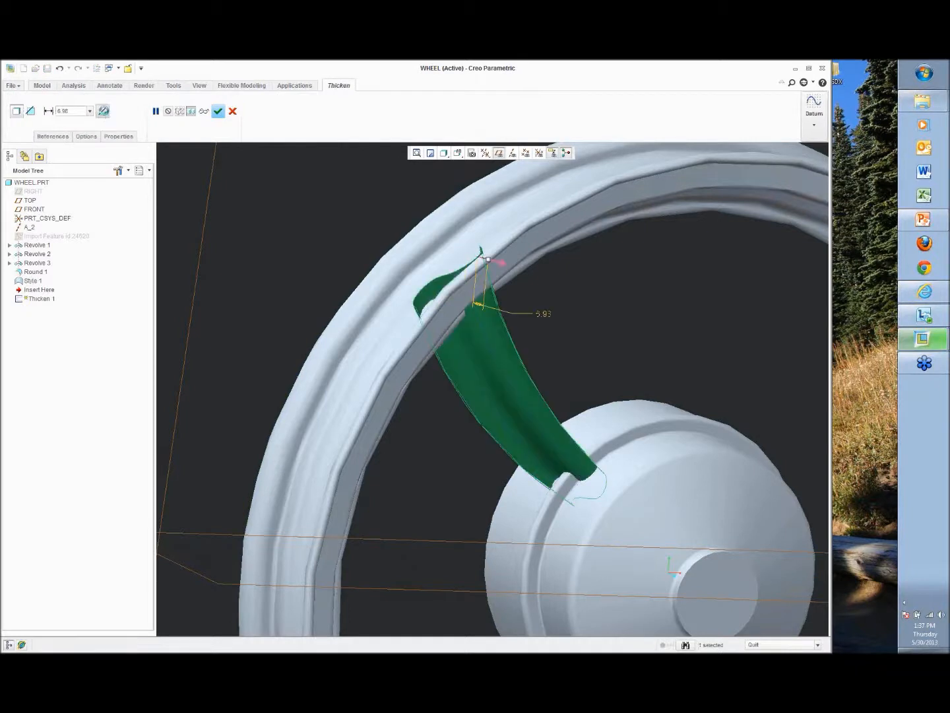
middle_click_drag(236, 223, 267, 229)
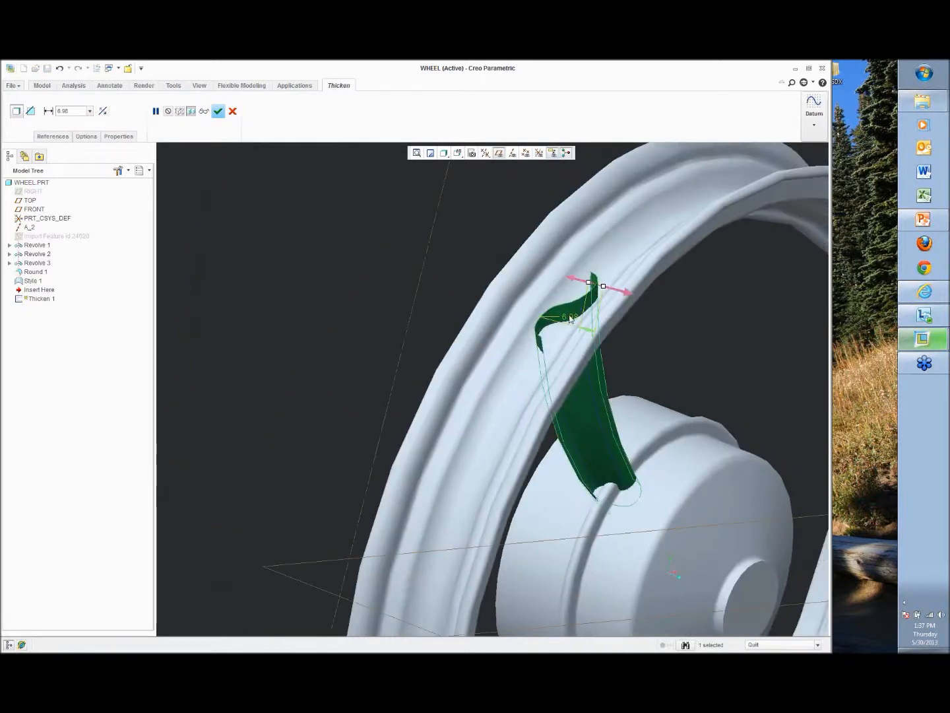
double_click(570, 310)
type("2")
key("Return")
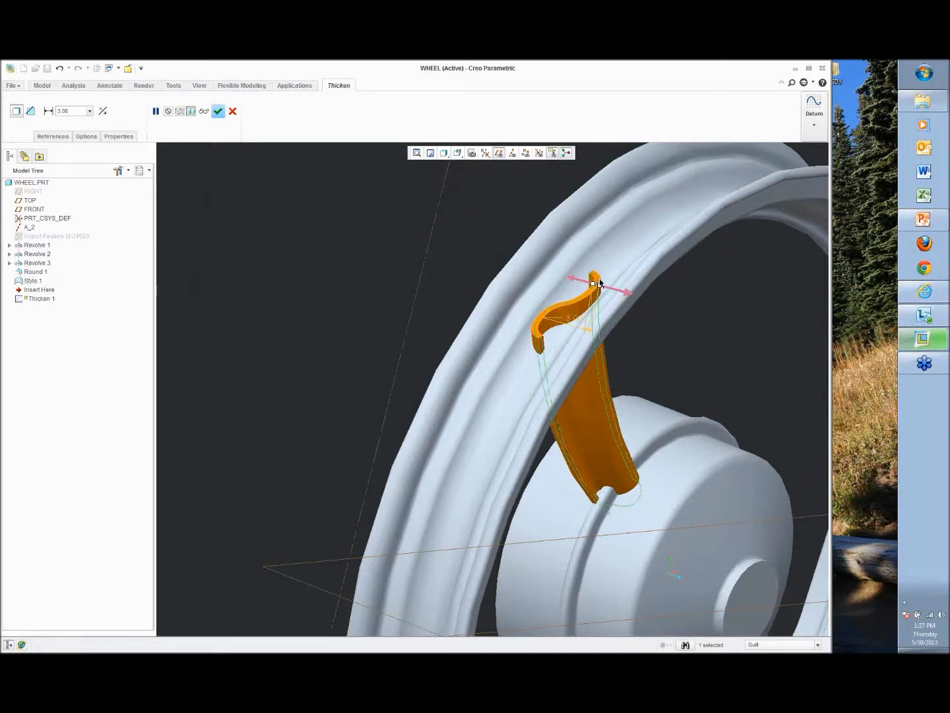
scroll(598, 282, "down", 3)
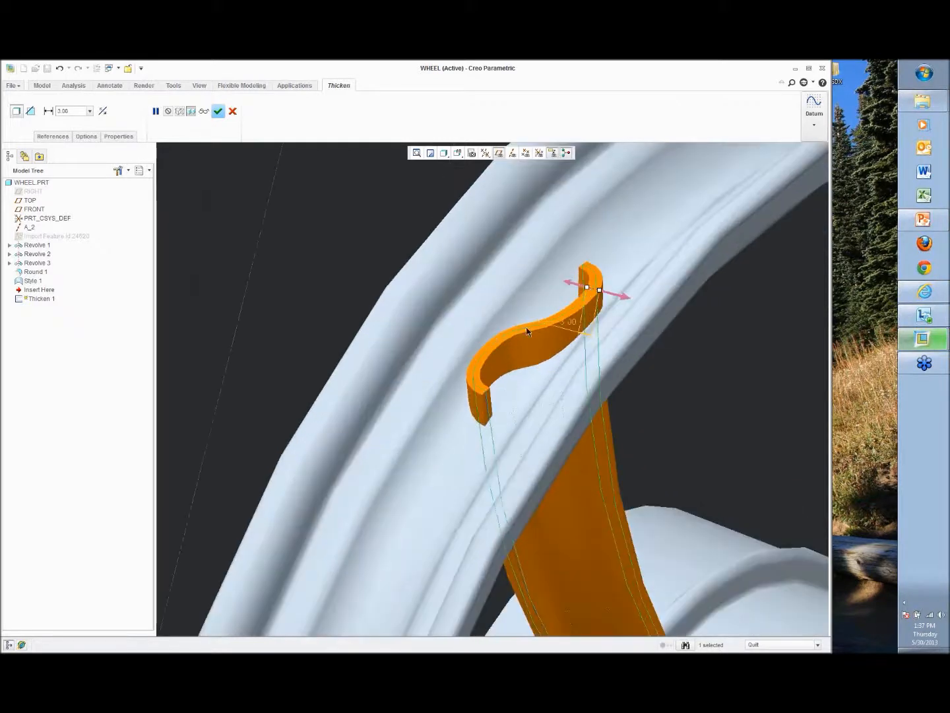
left_click(219, 110)
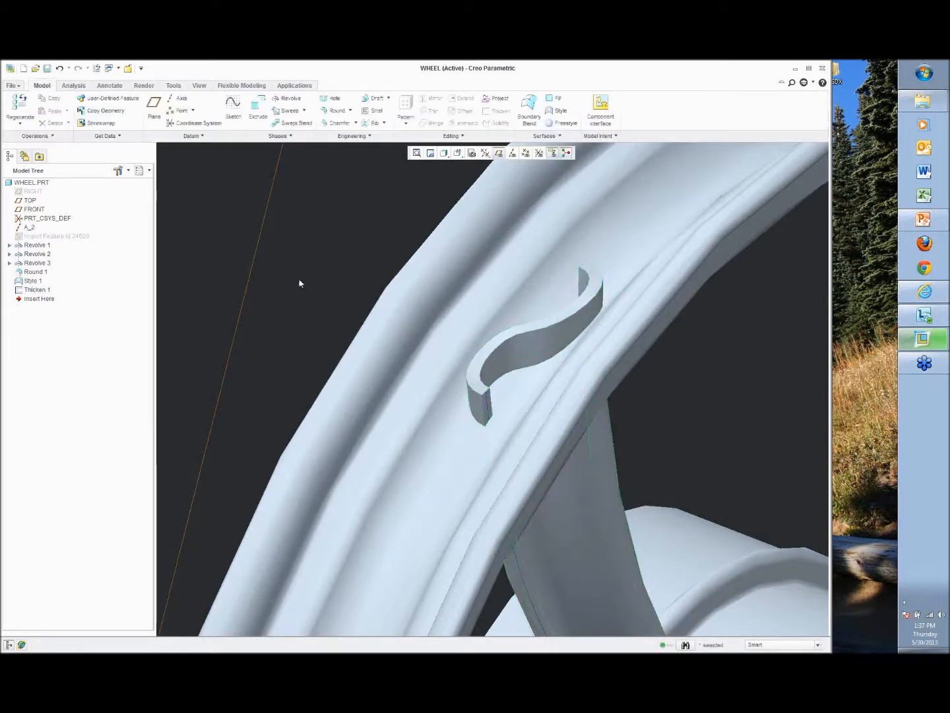
left_click(299, 279)
Reorder Revolve 3 in the feature order so that it comes after Thicken 1, trimming the spoke ends inside the rim.
scroll(299, 280, "up", 3)
middle_click_drag(299, 279, 265, 261)
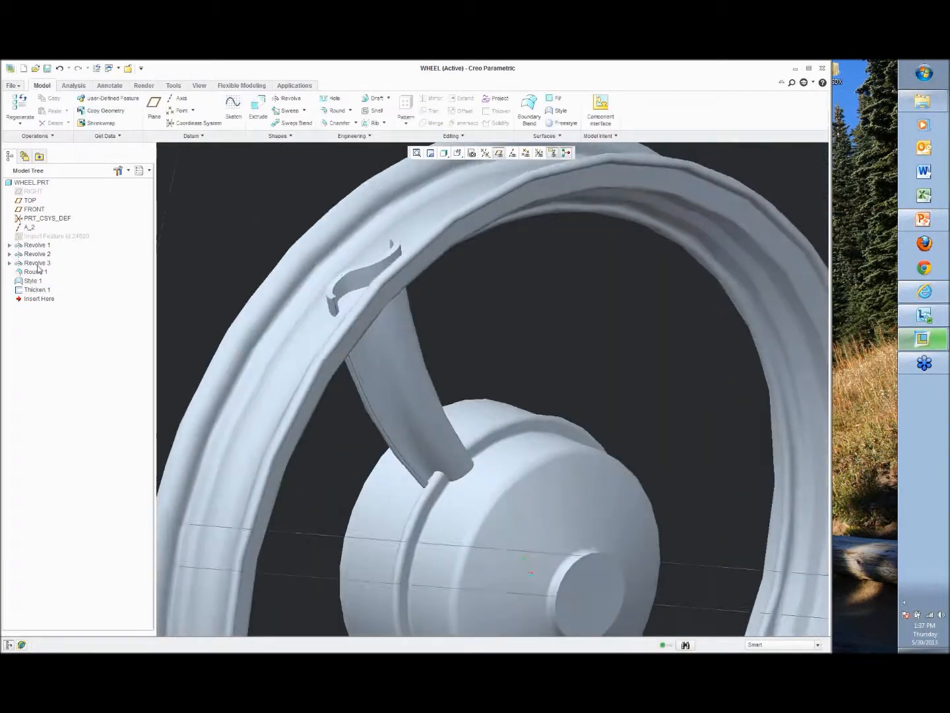
left_click(38, 264)
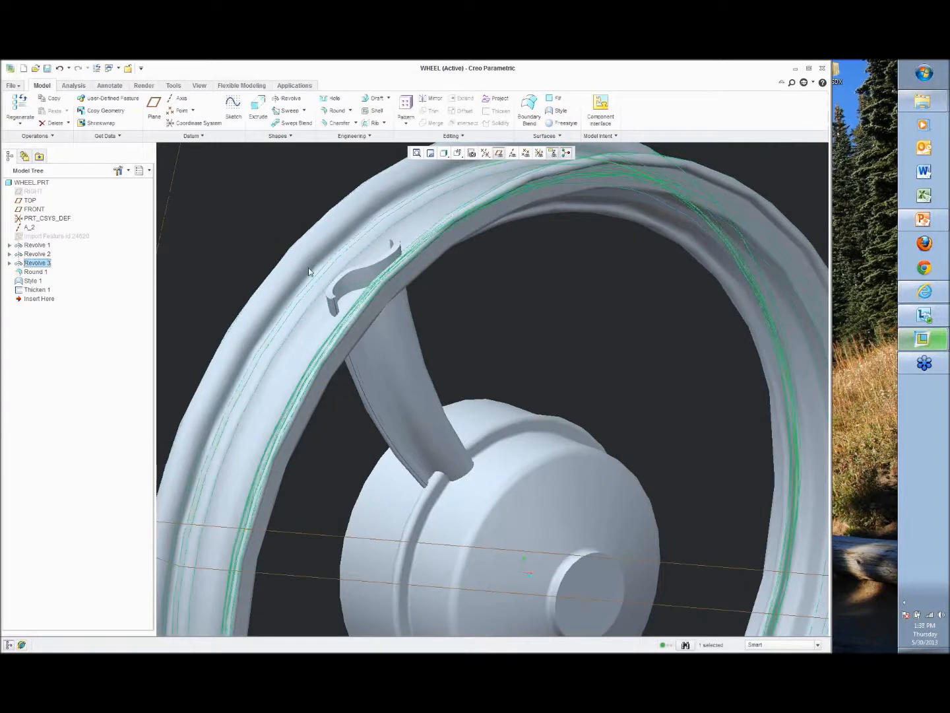
middle_click_drag(308, 268, 380, 300, "shift")
mouse_move(36, 299)
left_mouse_down()
mouse_move(33, 292)
mouse_move(364, 328)
mouse_move(334, 335)
mouse_move(50, 299)
mouse_move(36, 287)
left_mouse_up()
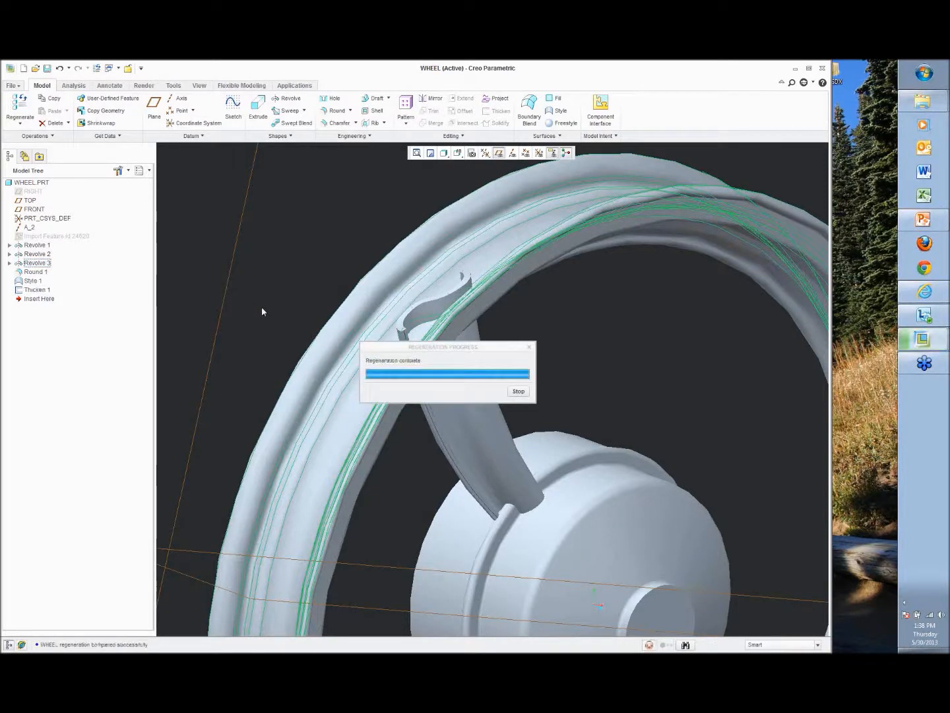
Hide the Style 1 feature so its curves and surface no longer show on the spoke.
left_click(28, 274)
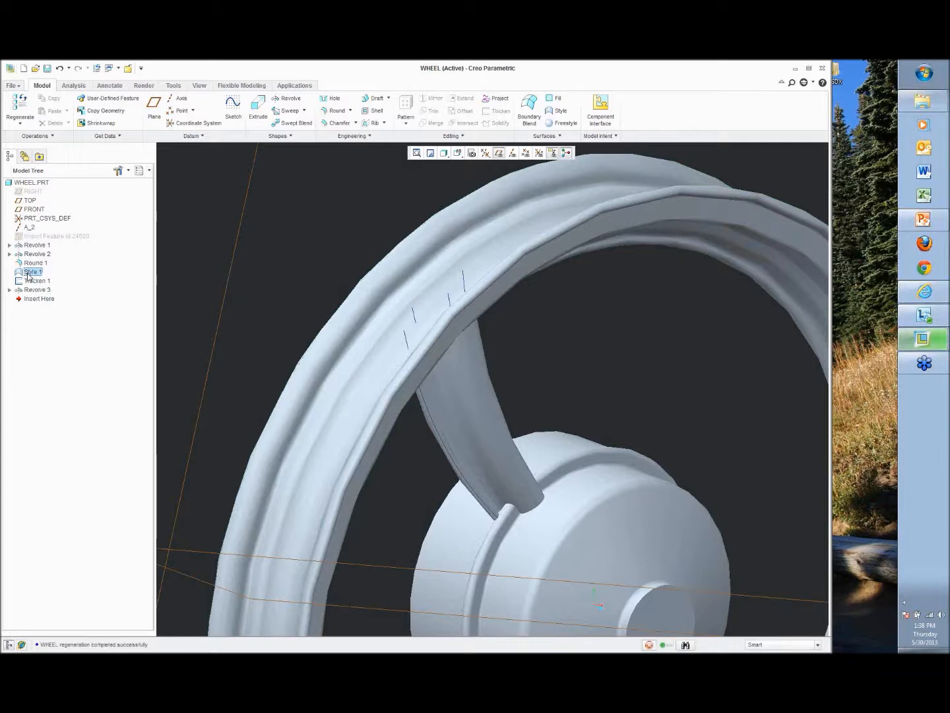
right_click(30, 272)
left_click(57, 417)
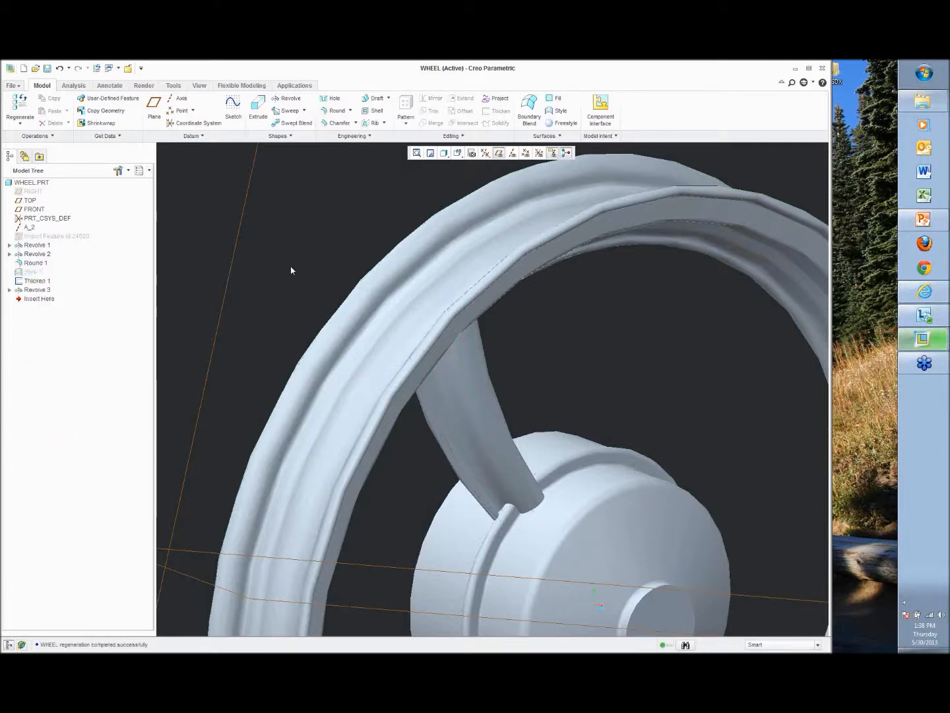
middle_click_drag(291, 270, 412, 299)
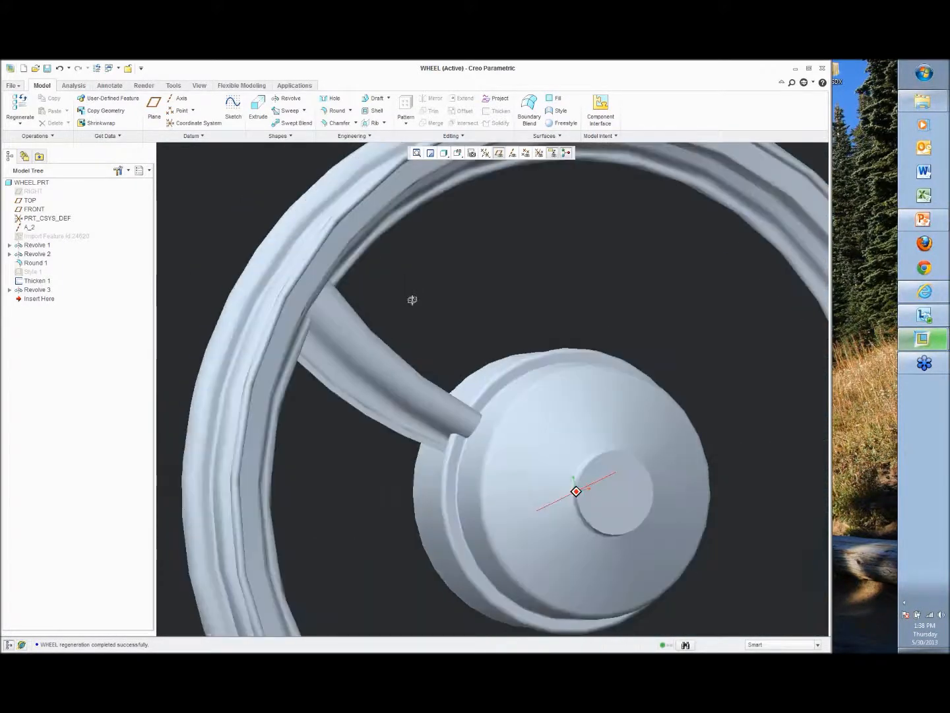
Group Style 1 and Thicken 1 into one local group.
left_click(29, 281)
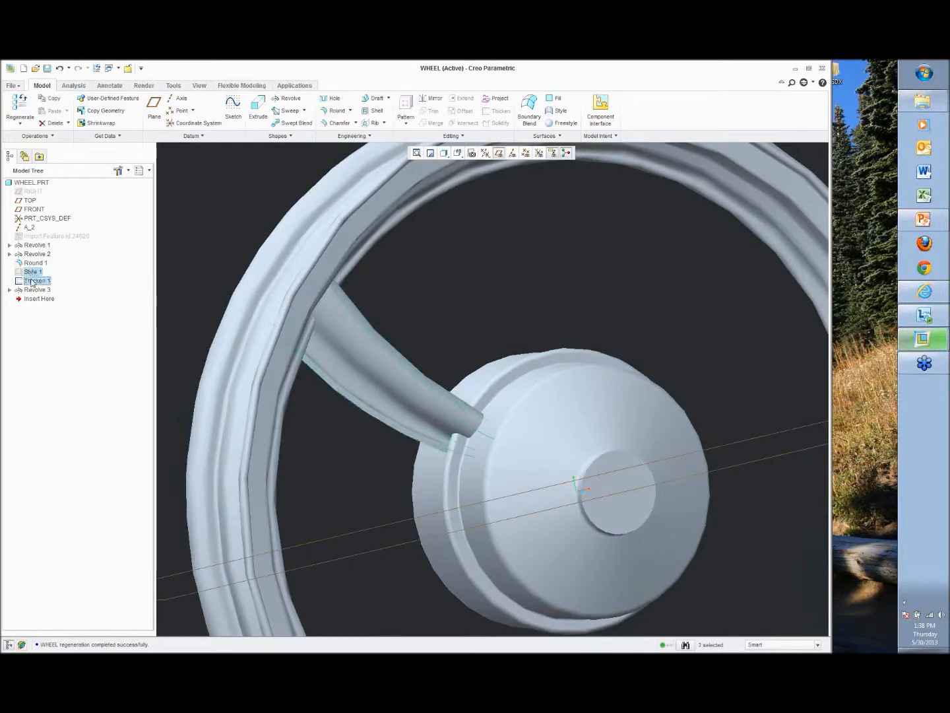
right_click(31, 282)
left_click(50, 310)
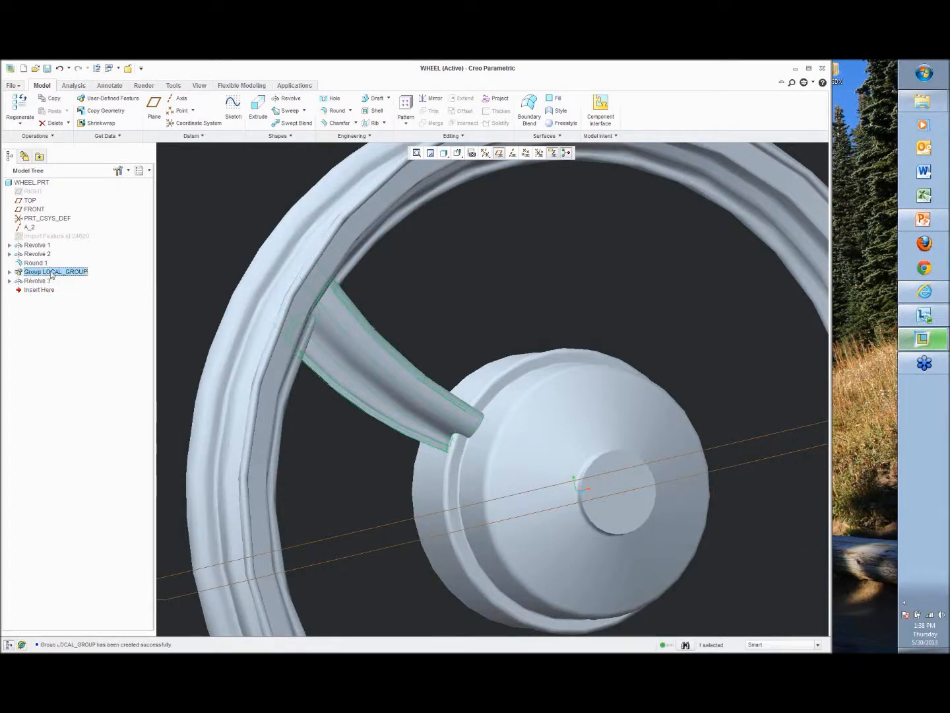
Pattern the spoke group around axis A_2 with 7 members evenly spaced over 360 degrees.
left_click(404, 108)
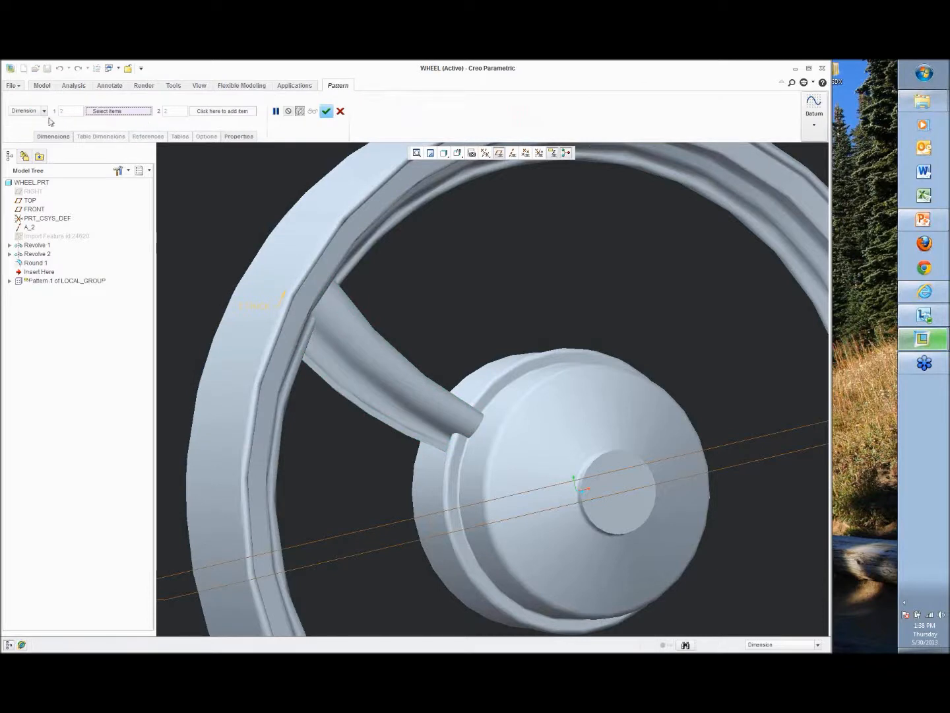
left_click(45, 110)
left_click(17, 136)
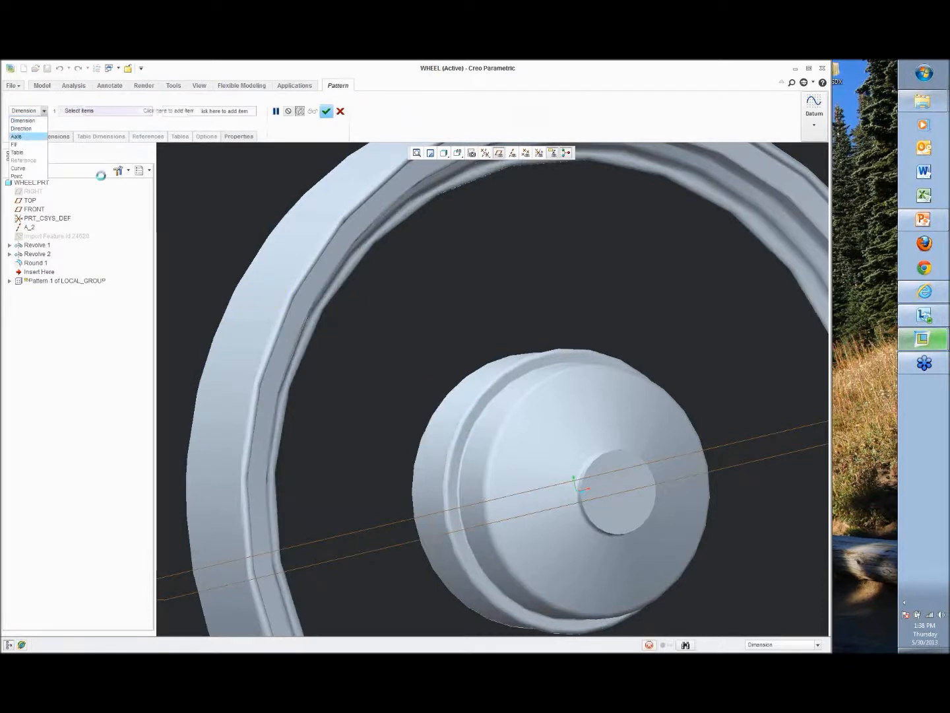
scroll(525, 324, "up", 2)
left_click(513, 153)
left_click(577, 446)
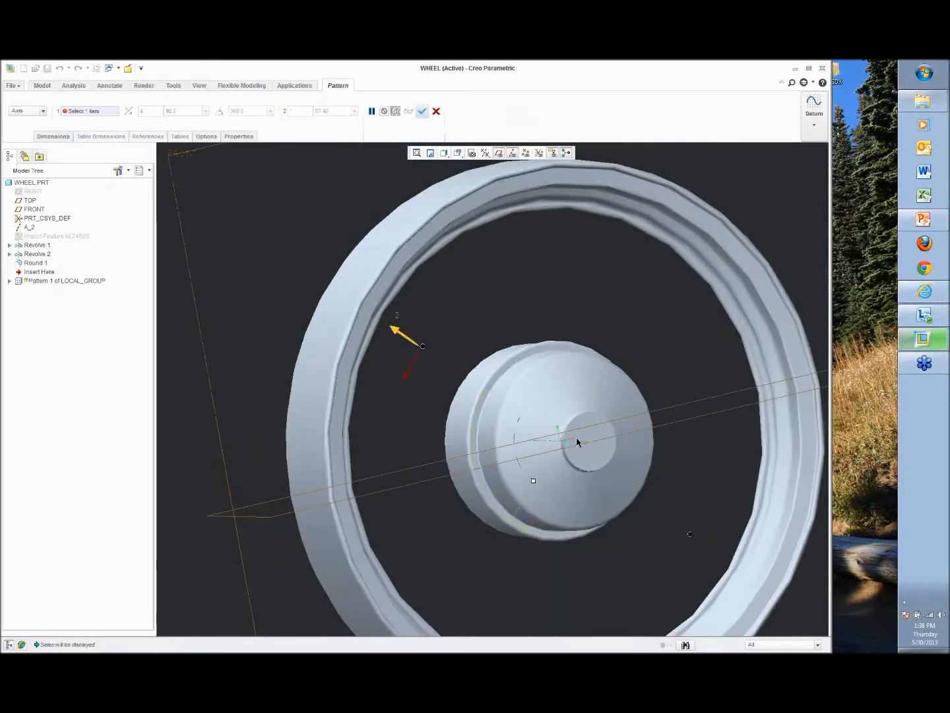
left_click(220, 111)
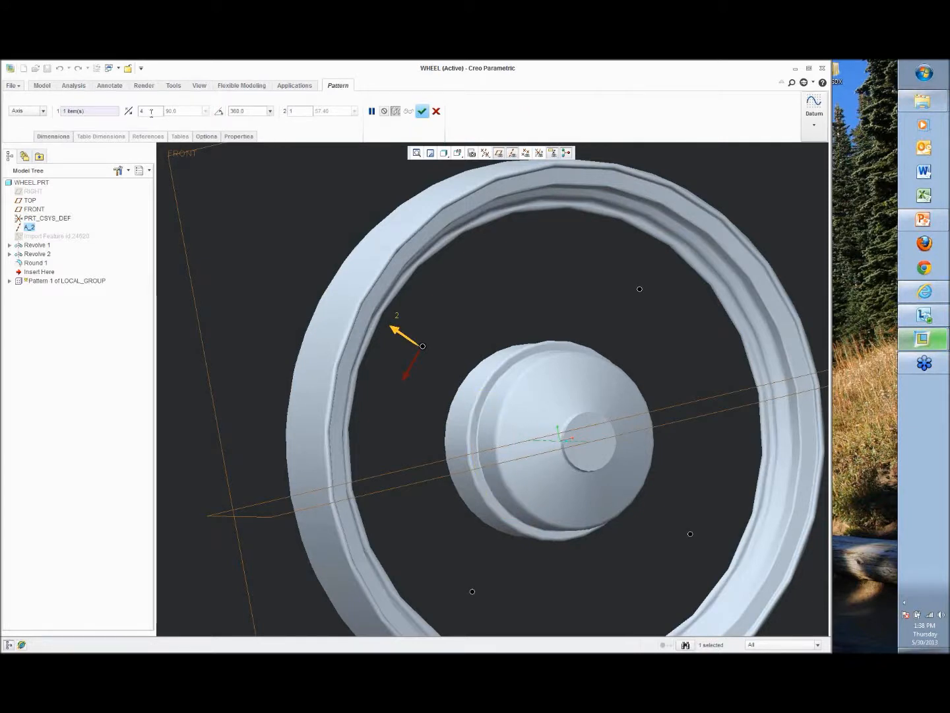
type("7")
key("Return")
left_click(422, 111)
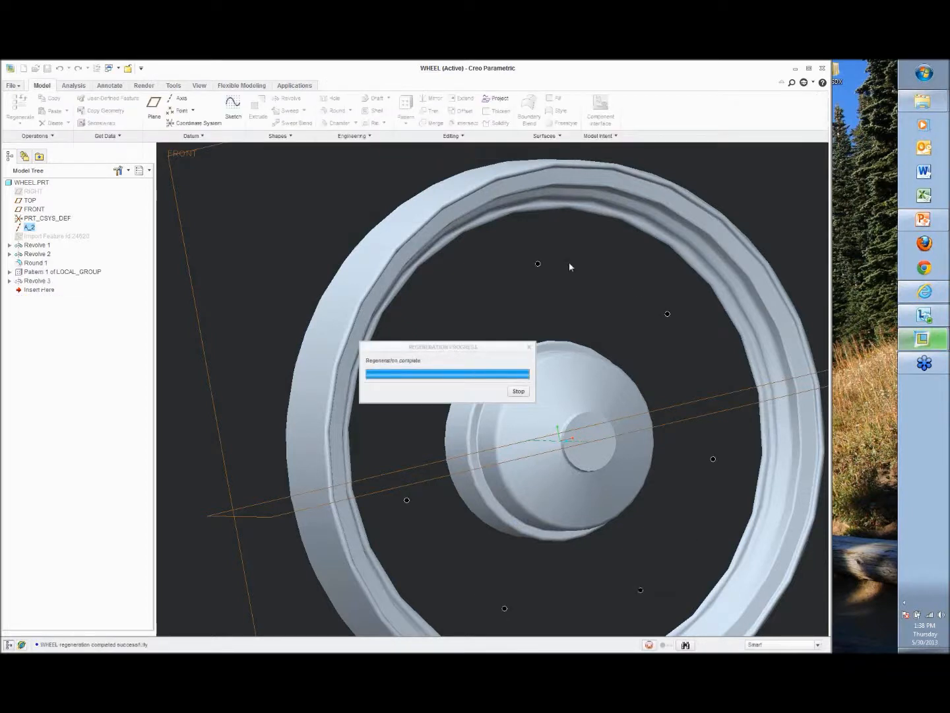
mouse_move(573, 267)
middle_mouse_down()
mouse_move(514, 257)
mouse_move(572, 289)
middle_mouse_up()
Dismiss the Flexible Modeling introduction and switch to the FENDER_WHEEL.ASM assembly window.
left_click(256, 86)
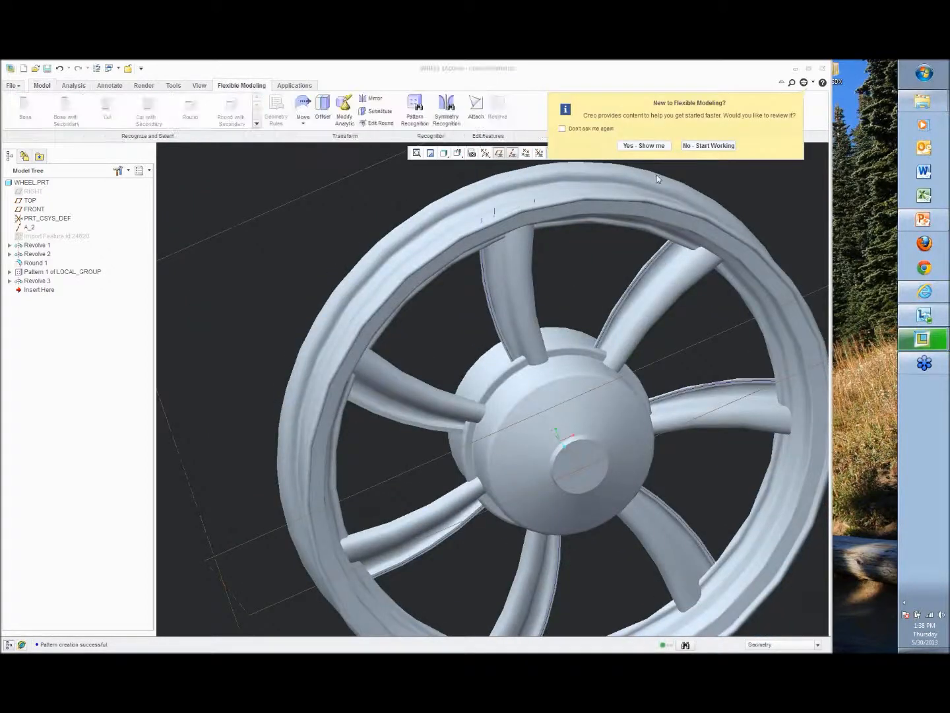
left_click(703, 146)
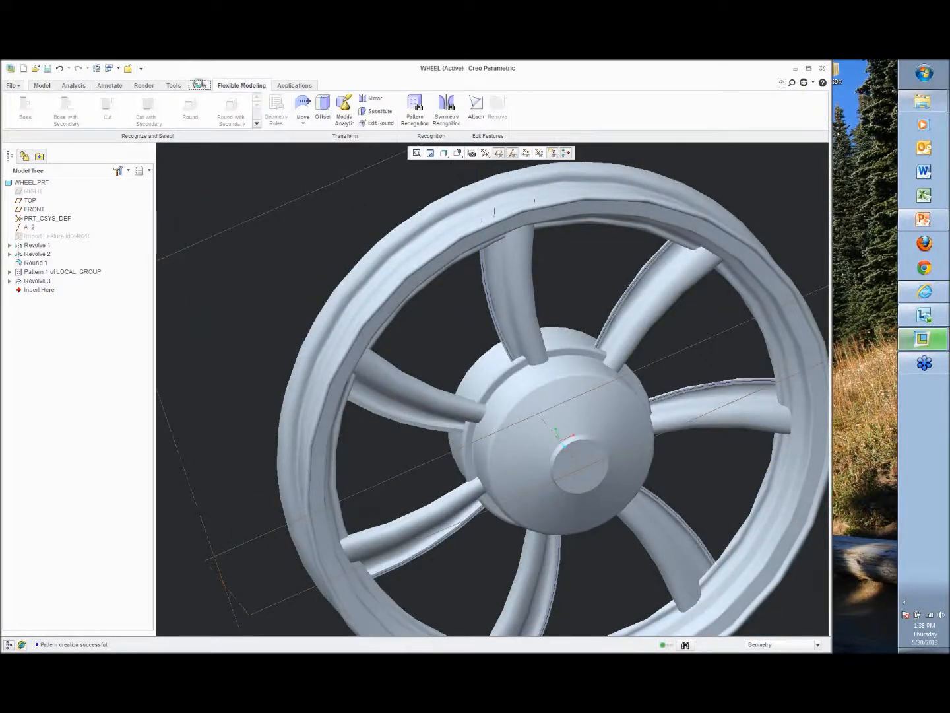
left_click(199, 85)
left_click(496, 106)
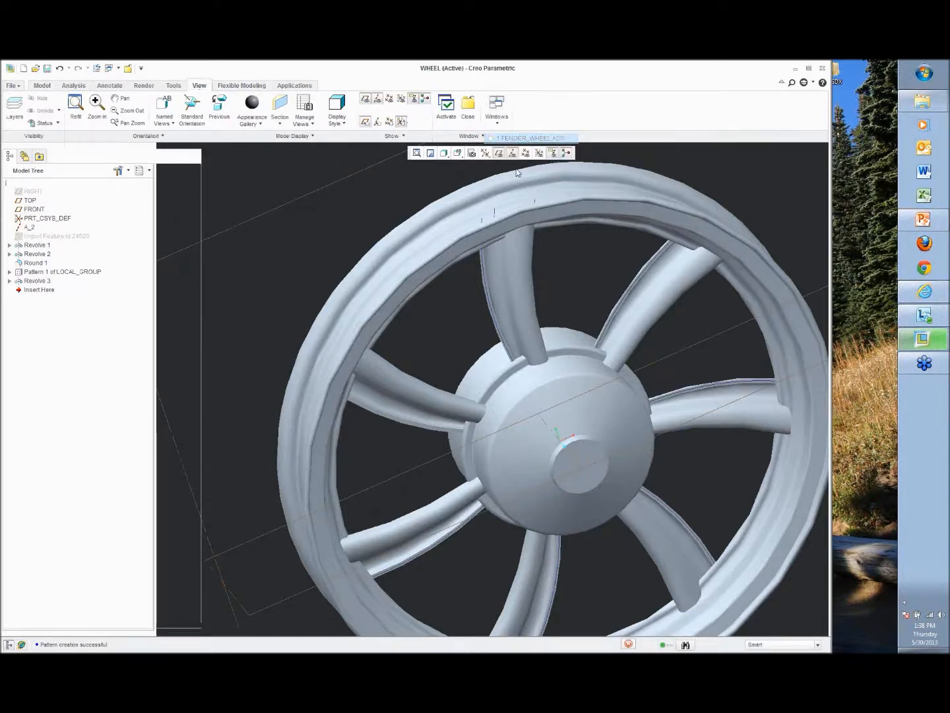
left_click(519, 137)
mouse_move(749, 324)
middle_mouse_down()
mouse_move(733, 297)
mouse_move(719, 300)
mouse_move(741, 317)
mouse_move(733, 302)
middle_mouse_up()
scroll(721, 316, "down", 1)
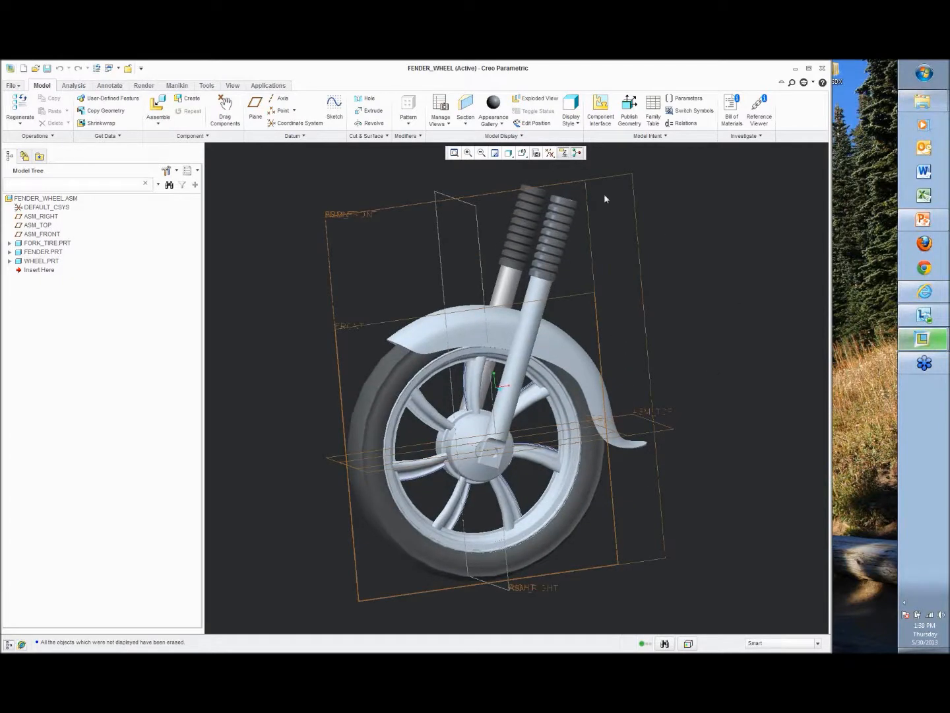
Turn off the display of all datum axes, points, coordinate systems and planes, and save the FENDER_WHEEL assembly.
left_click(550, 153)
left_click(564, 170)
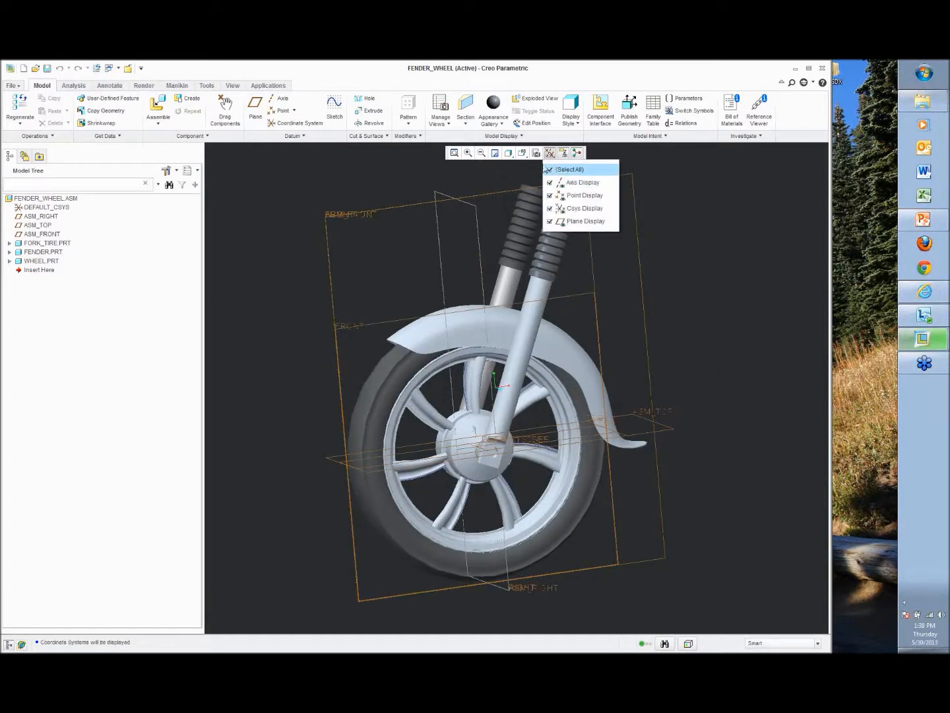
left_click(555, 171)
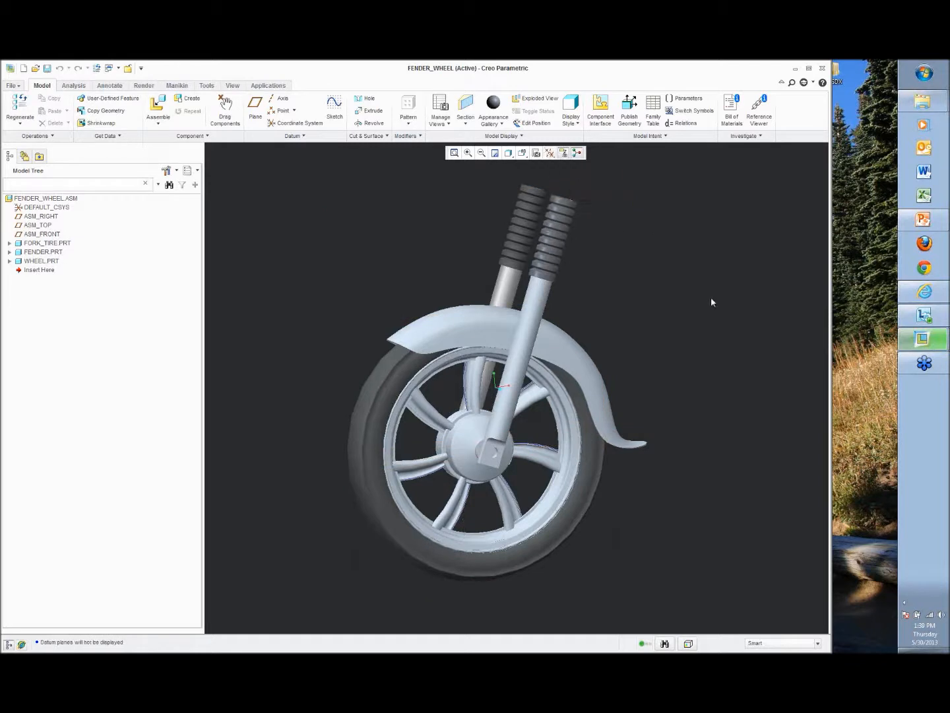
mouse_move(708, 295)
middle_mouse_down()
mouse_move(732, 299)
mouse_move(683, 316)
mouse_move(728, 299)
mouse_move(716, 308)
middle_mouse_up()
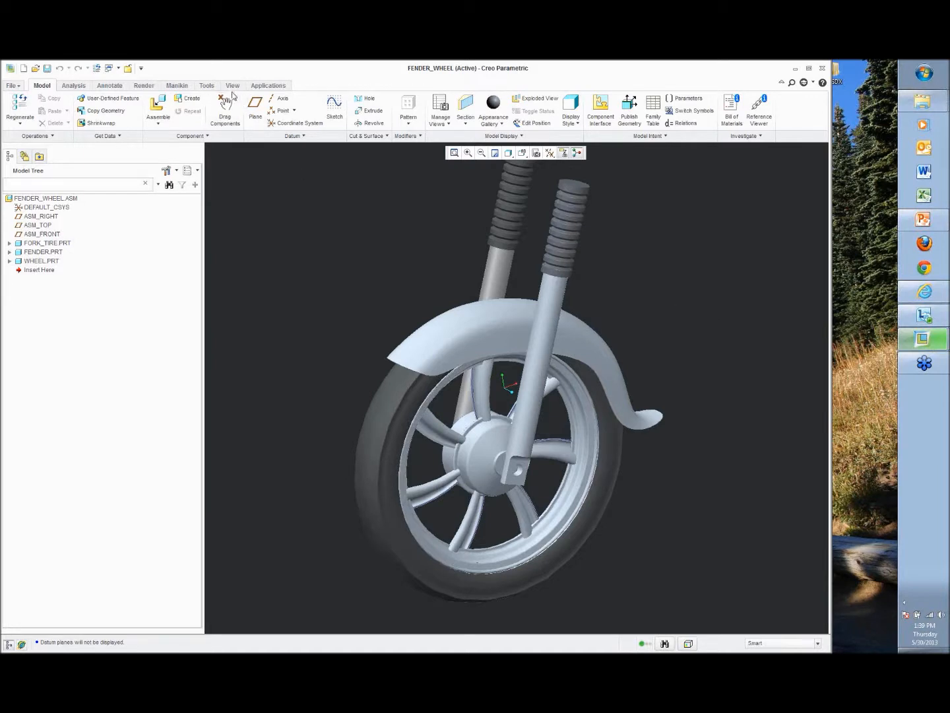
left_click(47, 69)
key("Return")
Examine the patterned spokes, rim, hub, fender and fork of the assembly from several angles and distances.
mouse_move(340, 396)
middle_mouse_down()
mouse_move(309, 369)
mouse_move(344, 376)
middle_mouse_up()
scroll(525, 437, "down", 2)
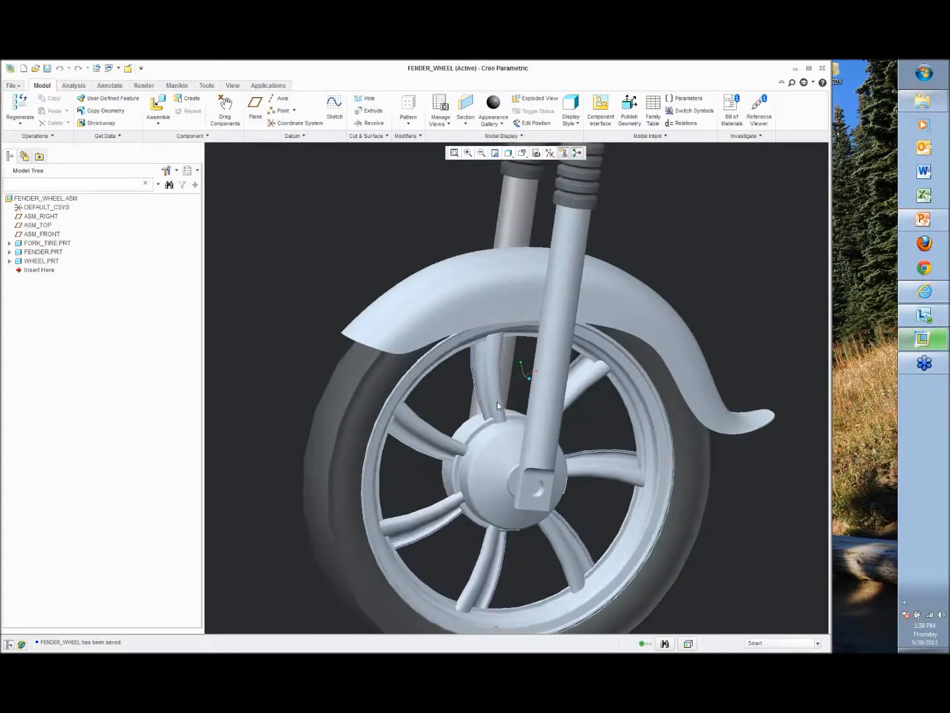
mouse_move(497, 407)
middle_mouse_down()
mouse_move(525, 364)
mouse_move(496, 391)
middle_mouse_up()
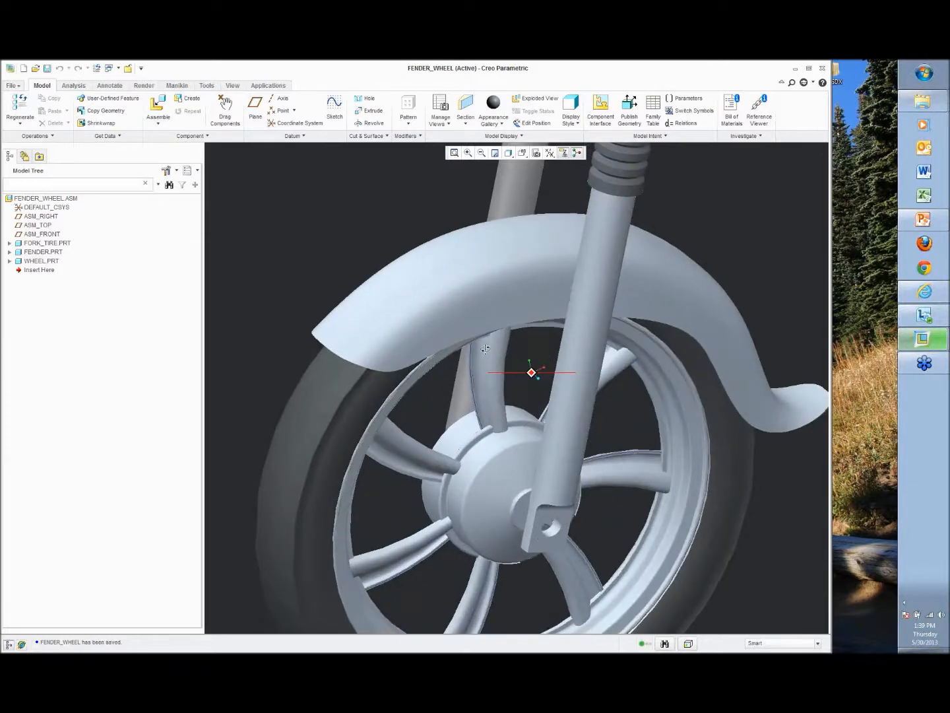
mouse_move(485, 348)
middle_mouse_down()
mouse_move(494, 315)
mouse_move(478, 329)
mouse_move(451, 482)
middle_mouse_up()
scroll(495, 315, "up", 3)
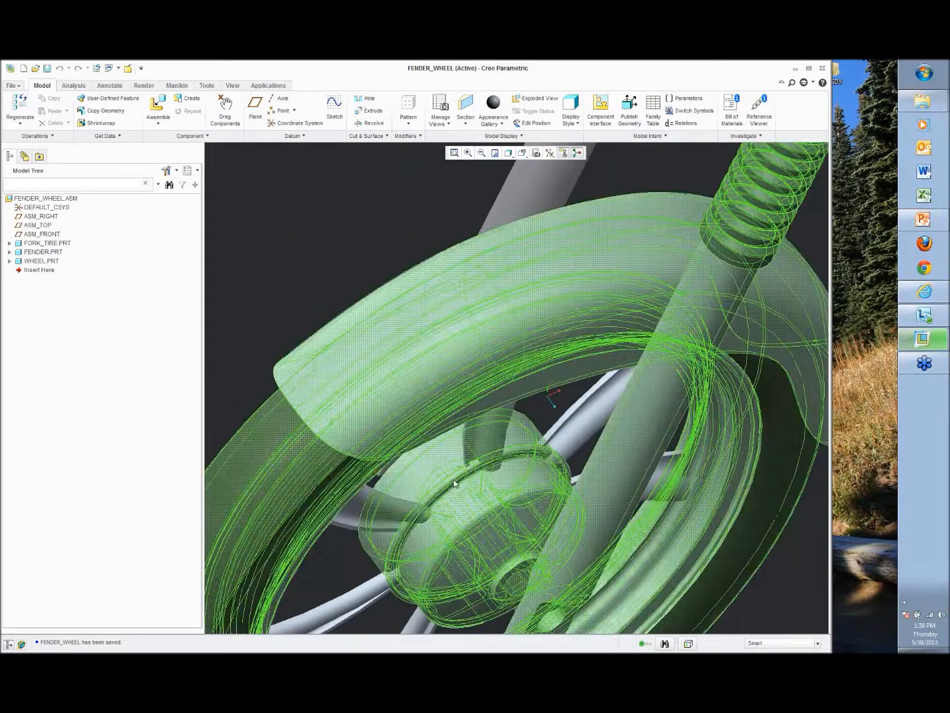
scroll(453, 478, "down", 3)
scroll(454, 452, "up", 6)
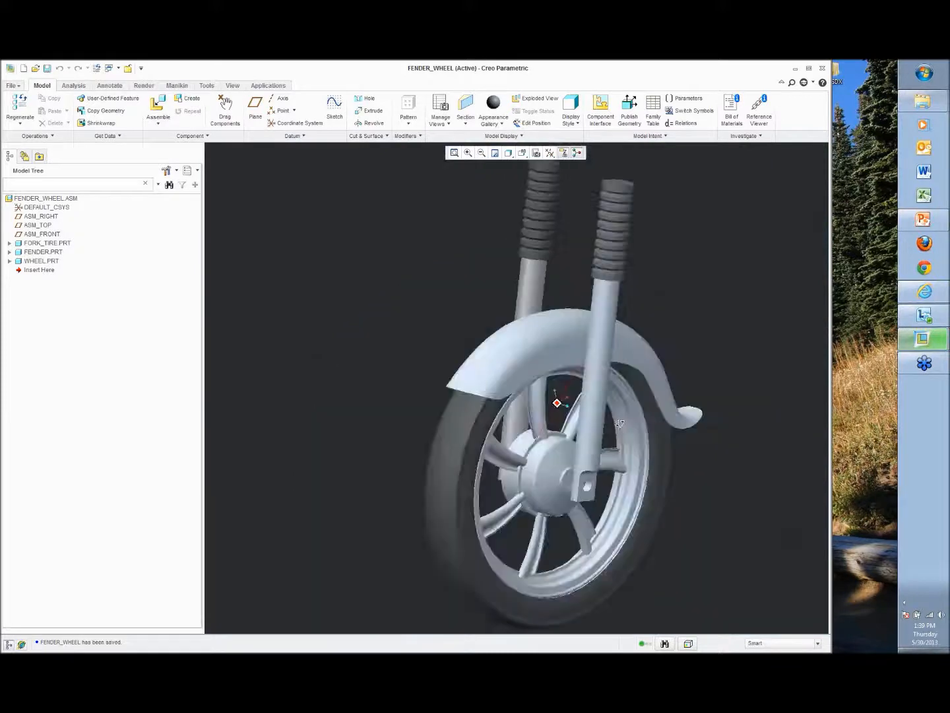
middle_click_drag(619, 423, 628, 286)
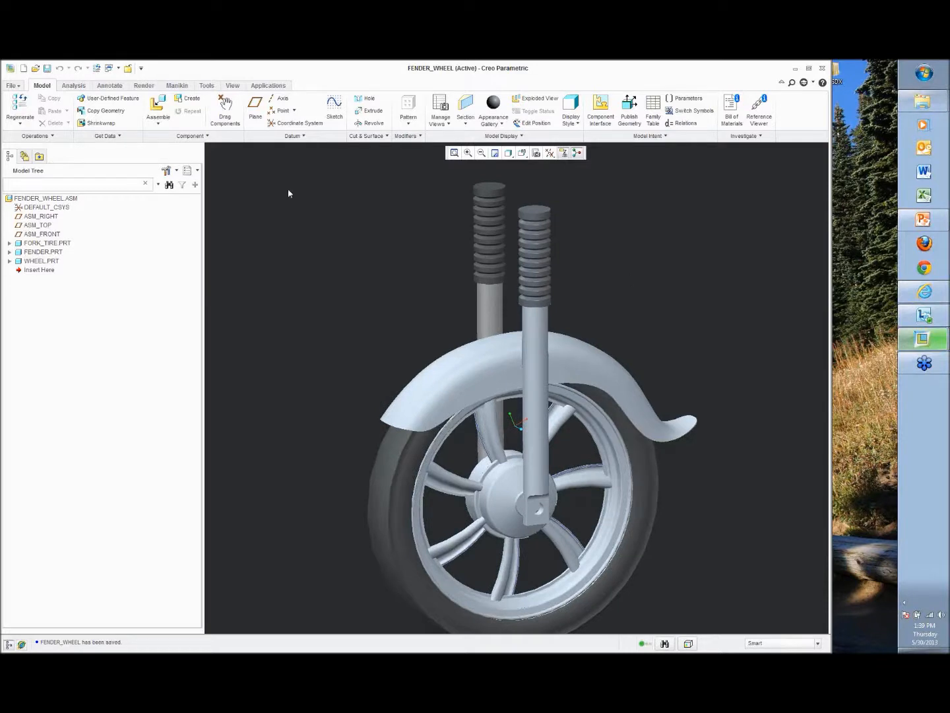
Save the FENDER_WHEEL assembly again under its existing model name.
left_click(892, 82)
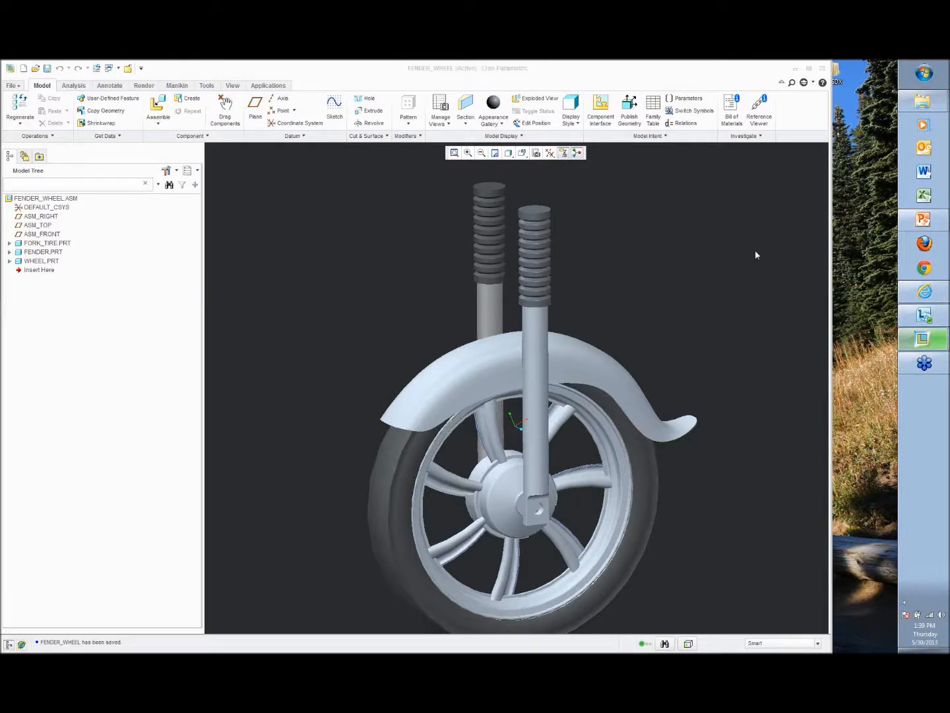
left_click(639, 273)
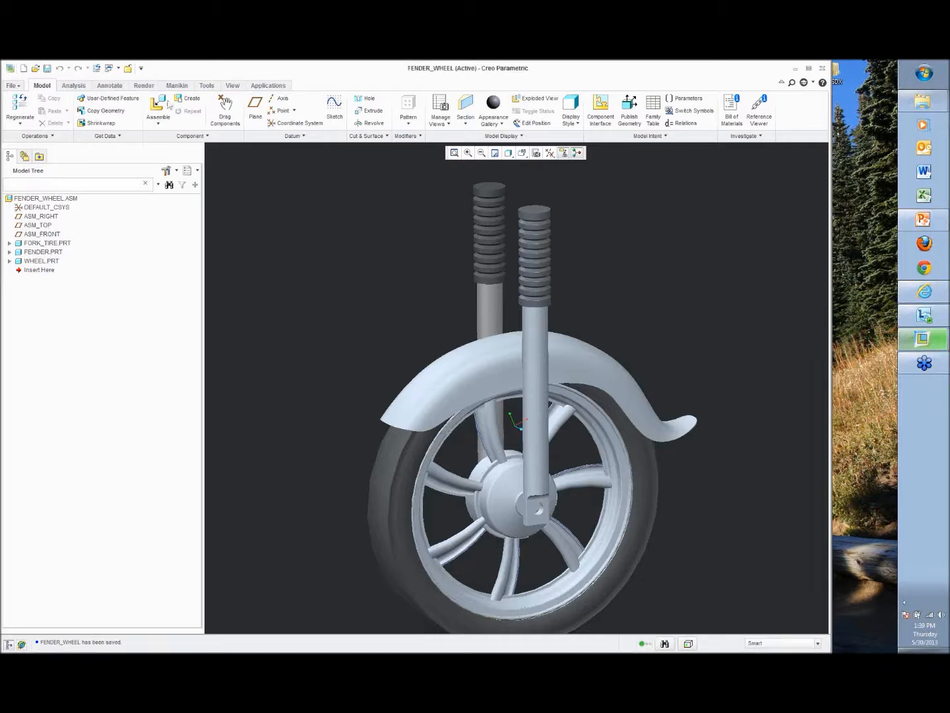
left_click(49, 69)
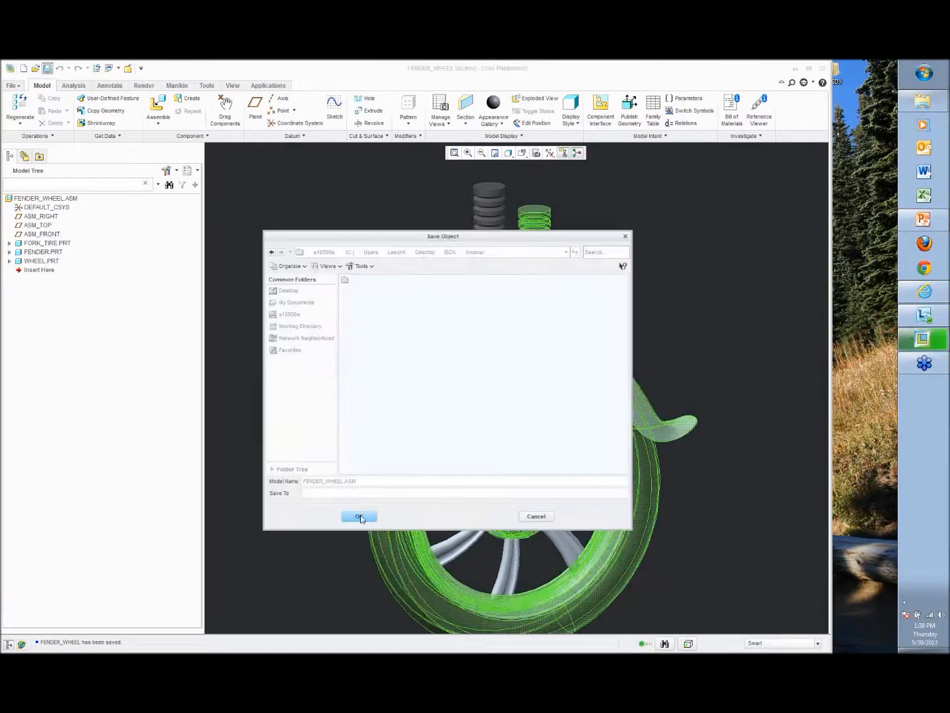
mouse_move(617, 262)
middle_mouse_down()
mouse_move(584, 263)
mouse_move(601, 258)
middle_mouse_up()
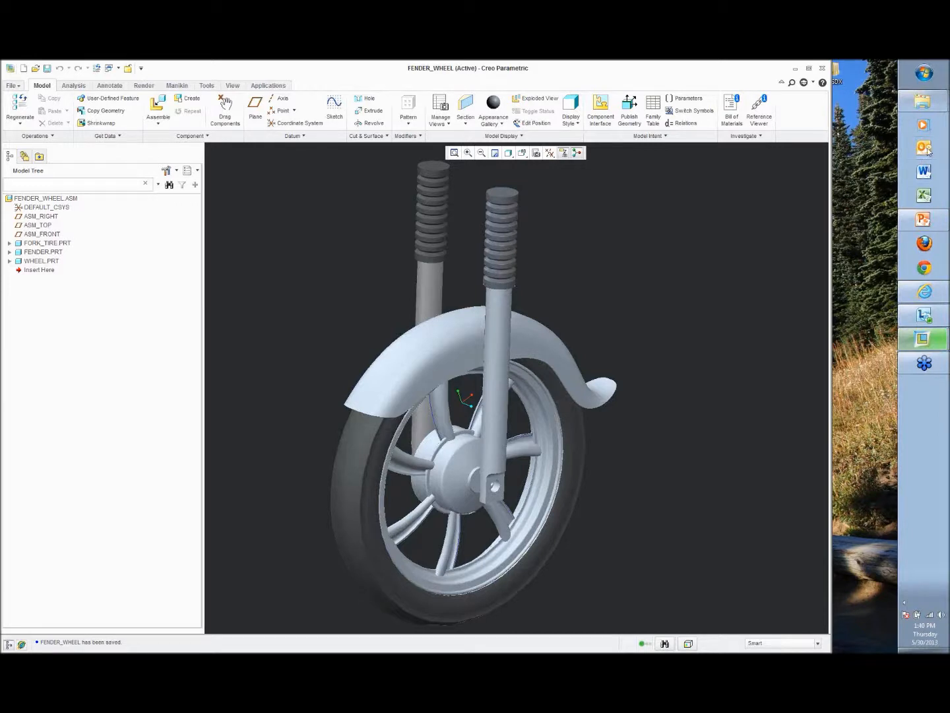
mouse_move(647, 275)
middle_mouse_down()
mouse_move(660, 229)
mouse_move(651, 272)
mouse_move(680, 278)
mouse_move(655, 267)
mouse_move(655, 280)
middle_mouse_up()
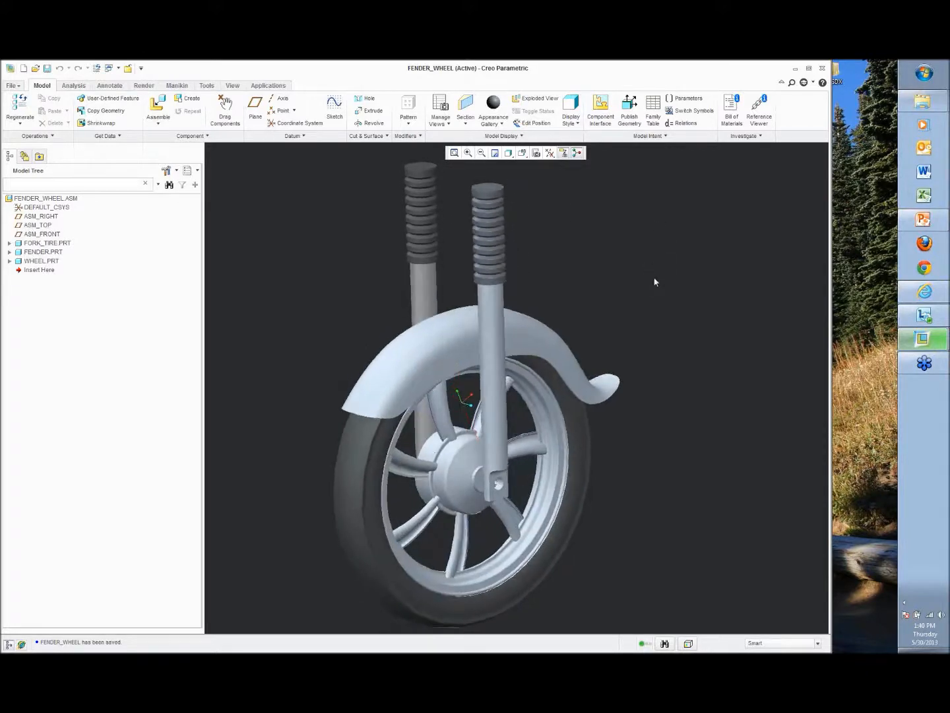
scroll(656, 280, "down", 2)
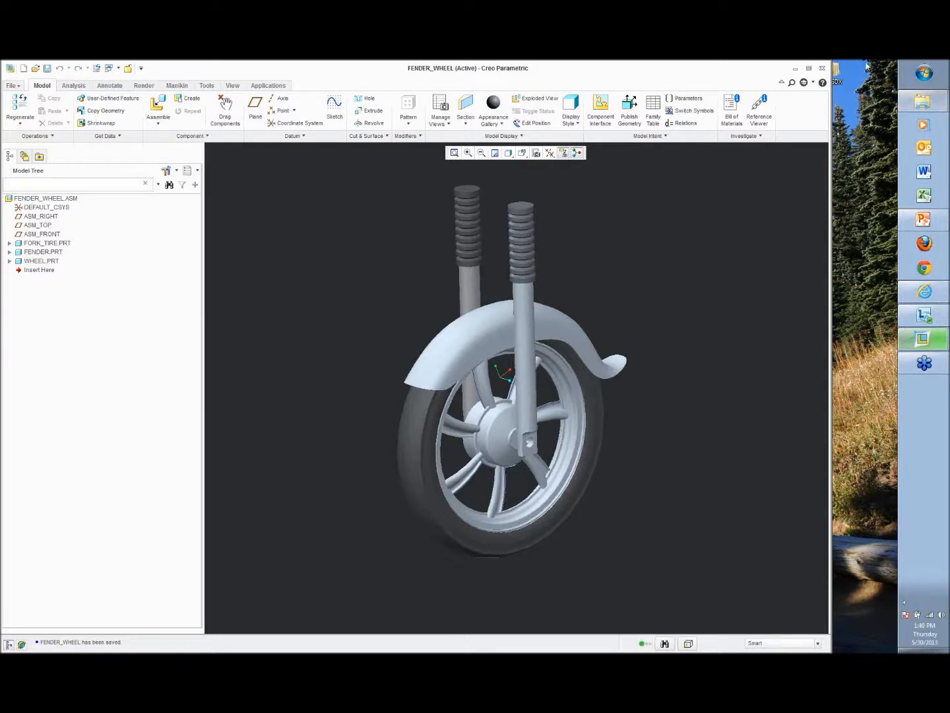
left_click(755, 81)
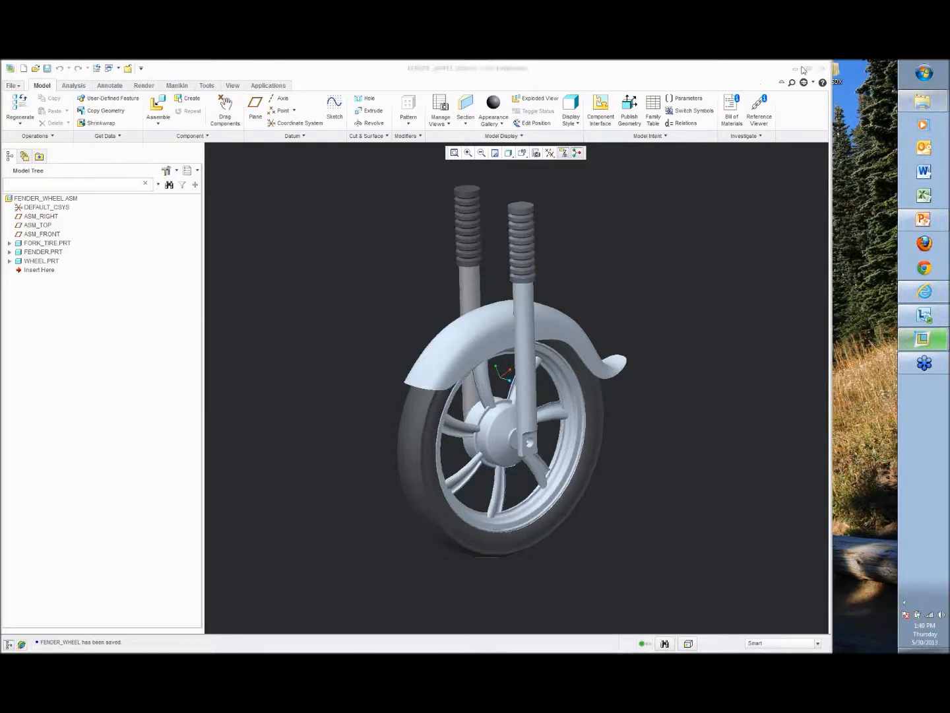
left_click(796, 69)
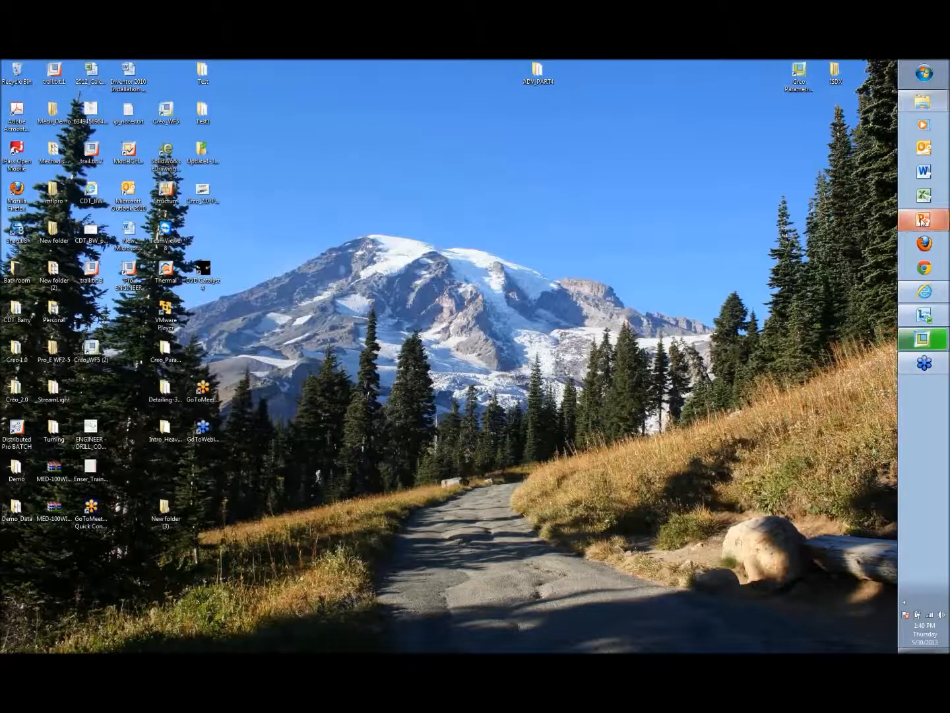
mouse_move(923, 222)
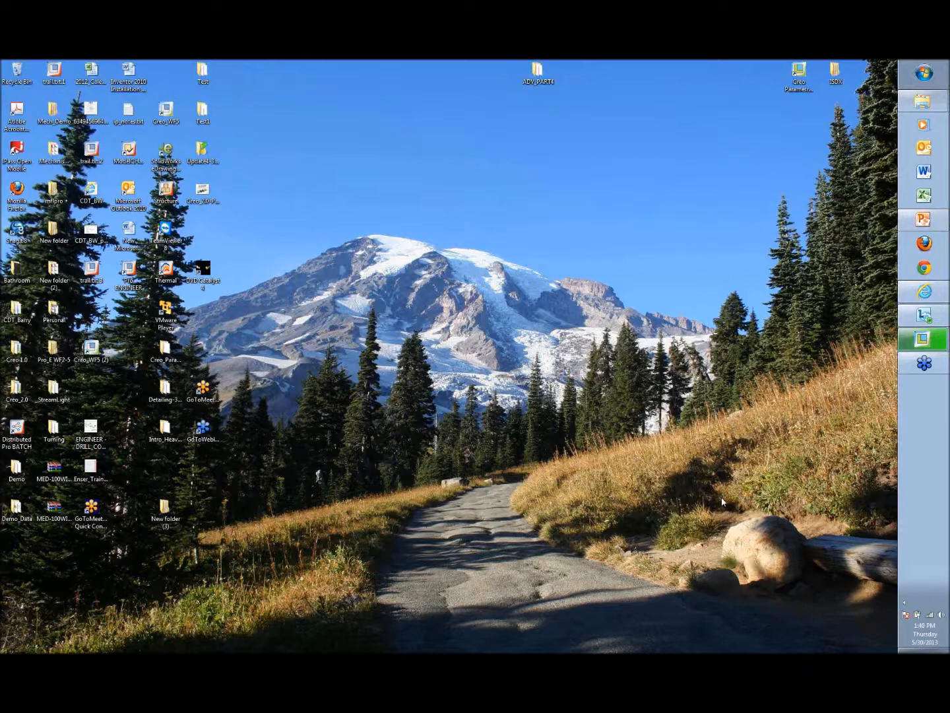
mouse_move(942, 346)
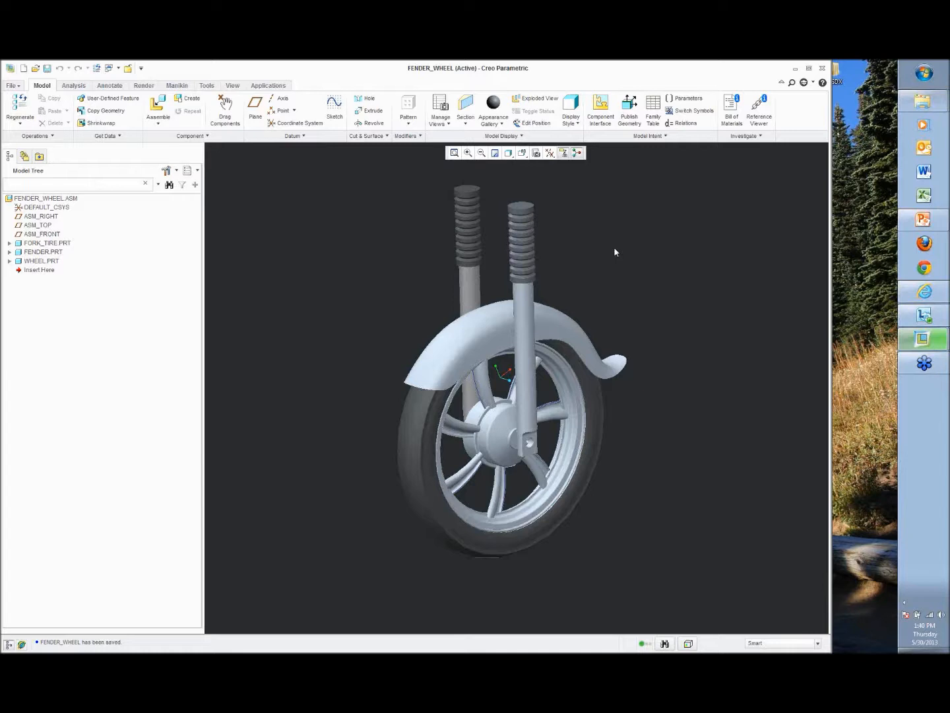
mouse_move(614, 250)
middle_mouse_down()
mouse_move(662, 234)
mouse_move(615, 243)
mouse_move(610, 274)
mouse_move(622, 267)
mouse_move(607, 270)
mouse_move(623, 245)
middle_mouse_up()
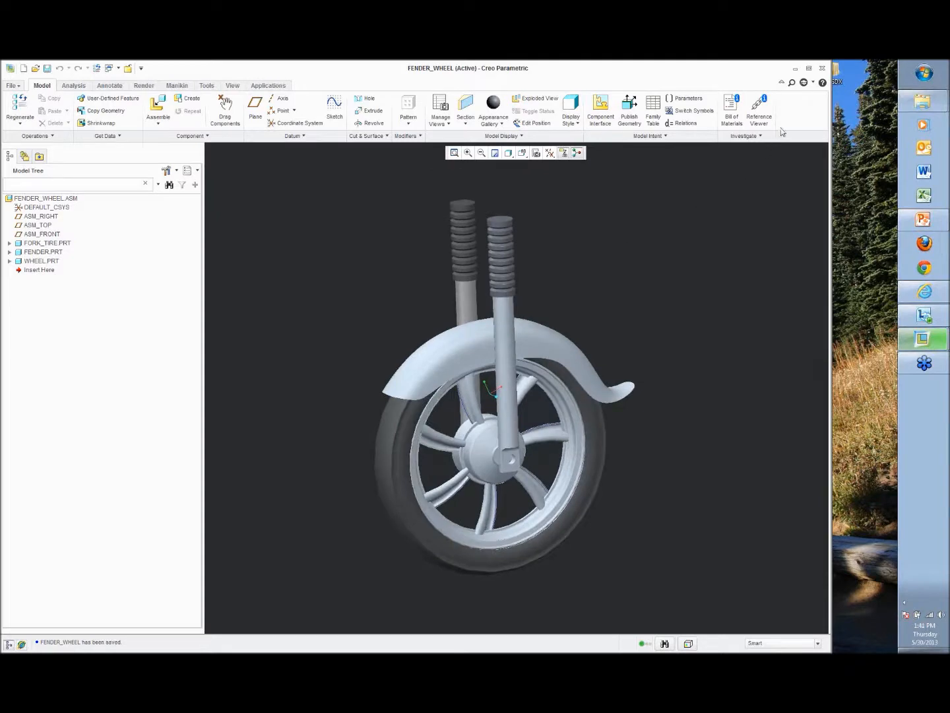